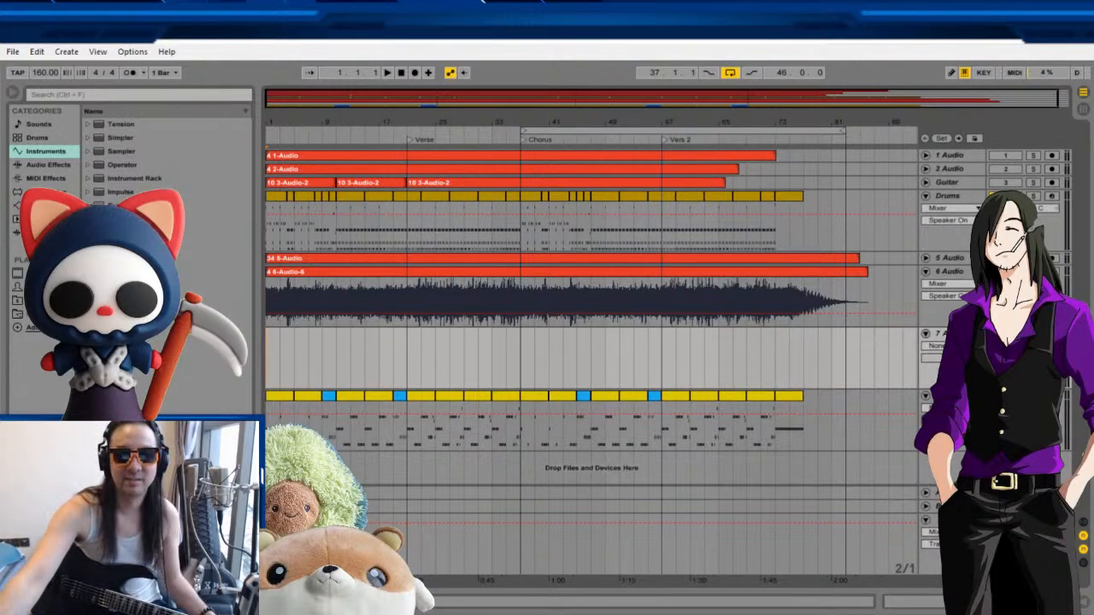
# Play the arrangement from the start to review the existing tracks through the second verse, and stop playback.
pyautogui.click(387, 72)
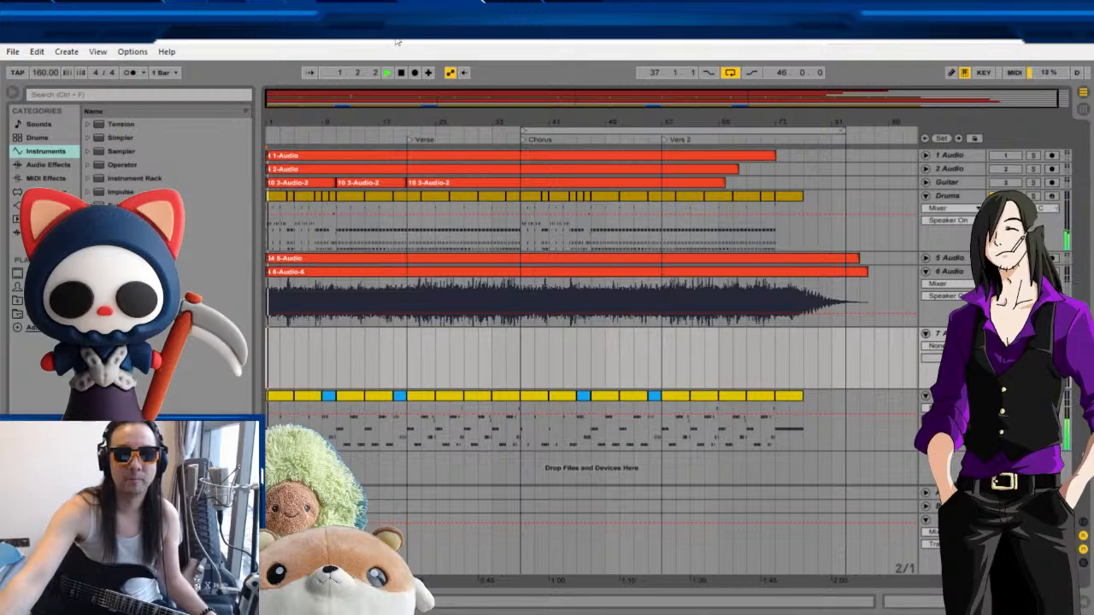
pyautogui.press('space')
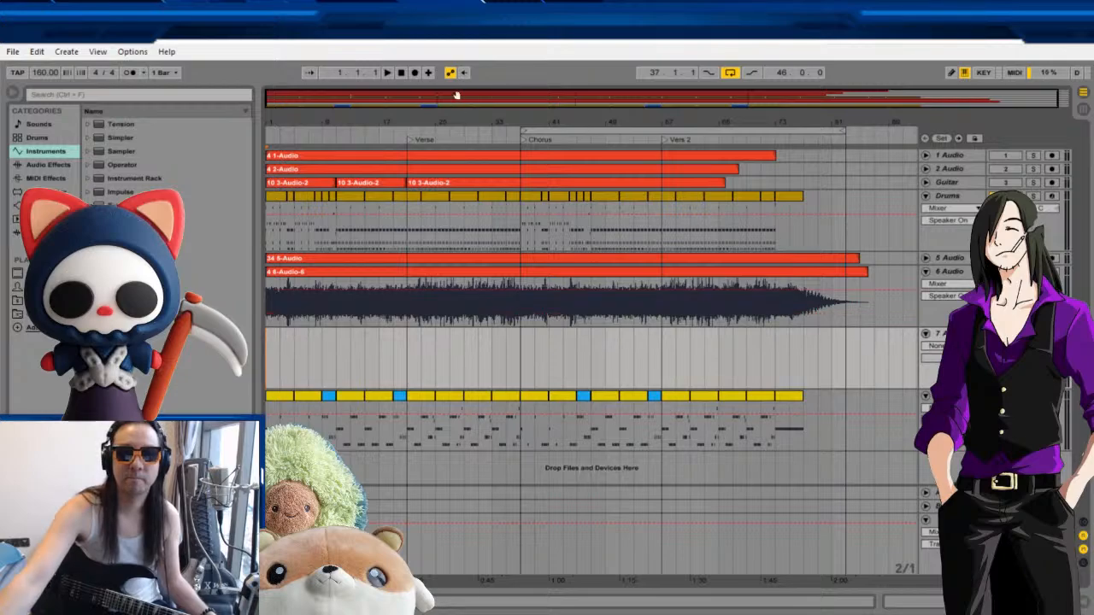
pyautogui.click(387, 73)
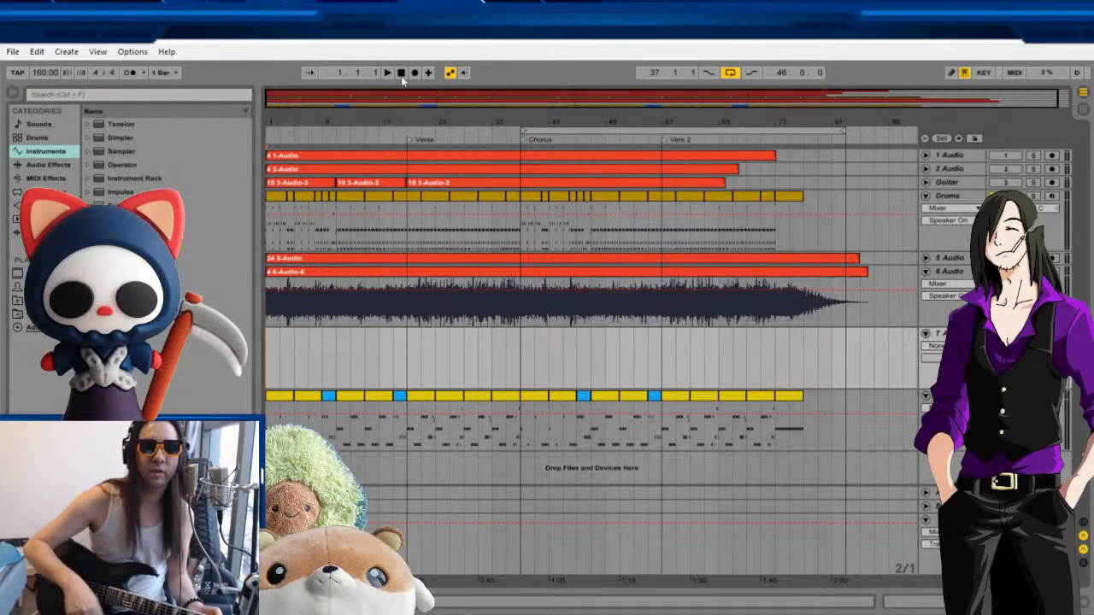
pyautogui.click(513, 133)
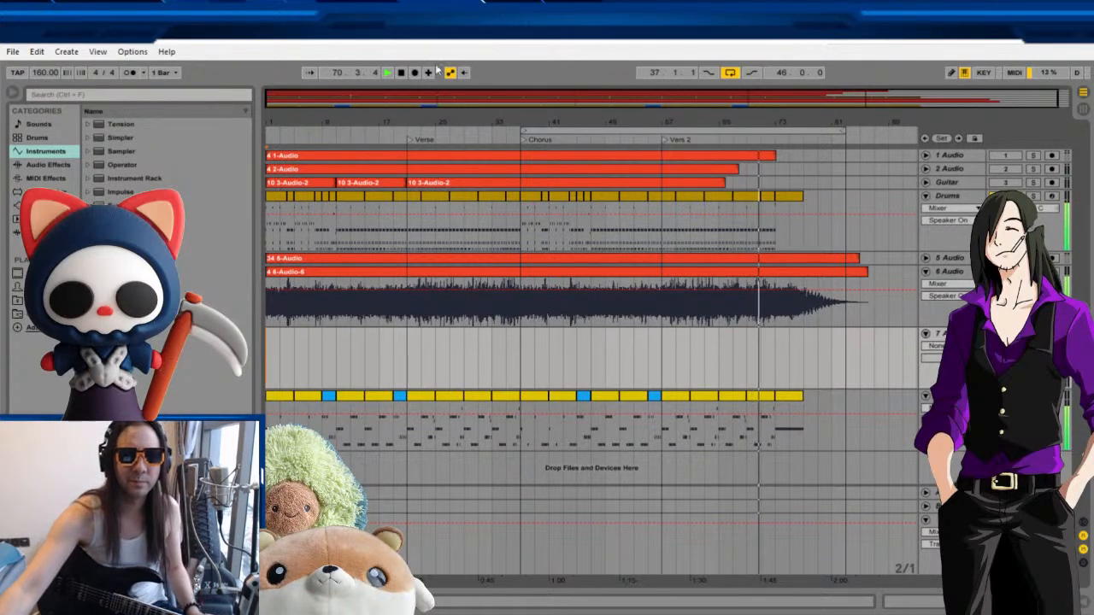
pyautogui.click(402, 74)
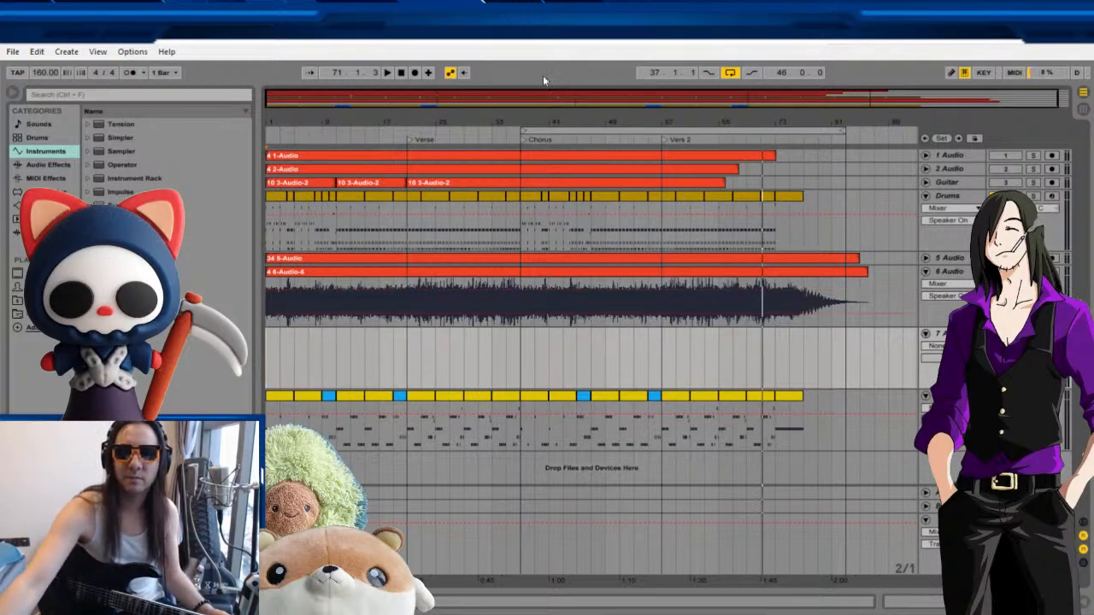
# Try recording a short guitar take on the 7 Audio track from bar 1, play it back, and undo the recording.
pyautogui.click(401, 72)
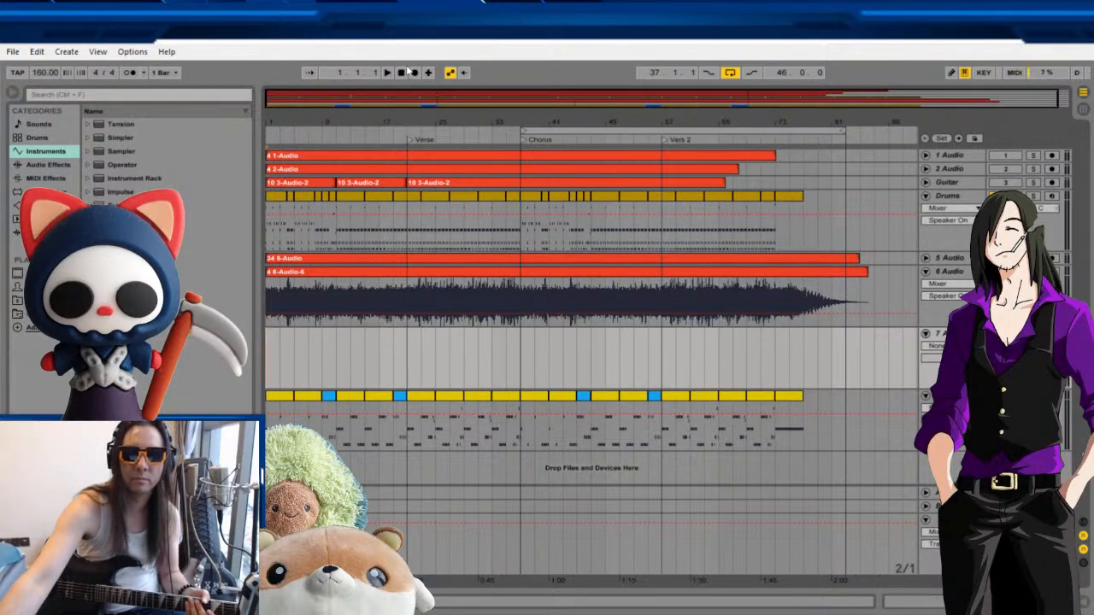
pyautogui.press('space')
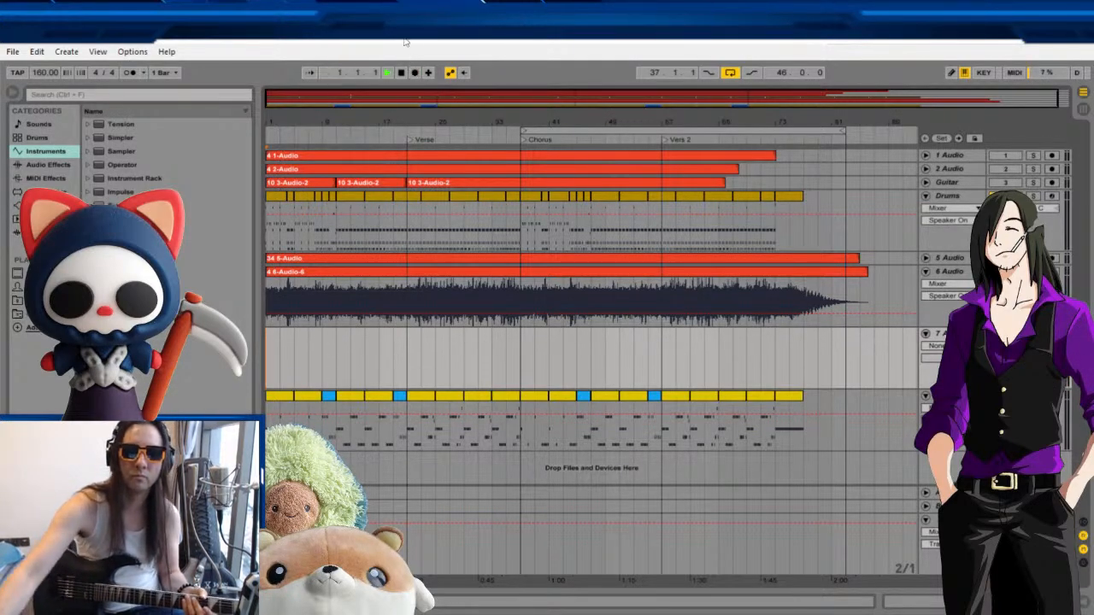
pyautogui.click(415, 73)
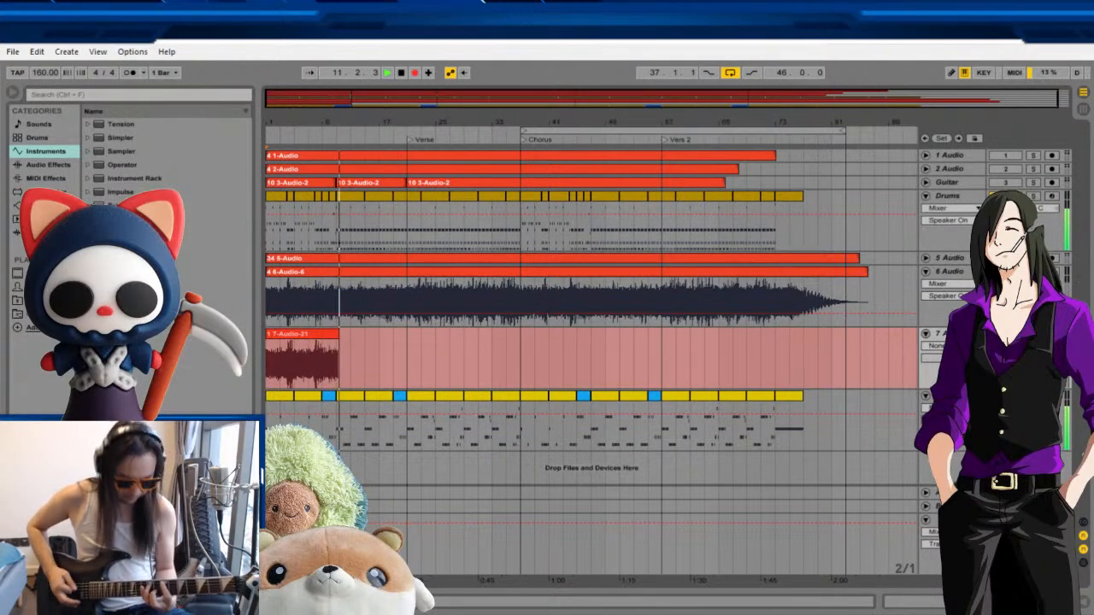
pyautogui.click(401, 72)
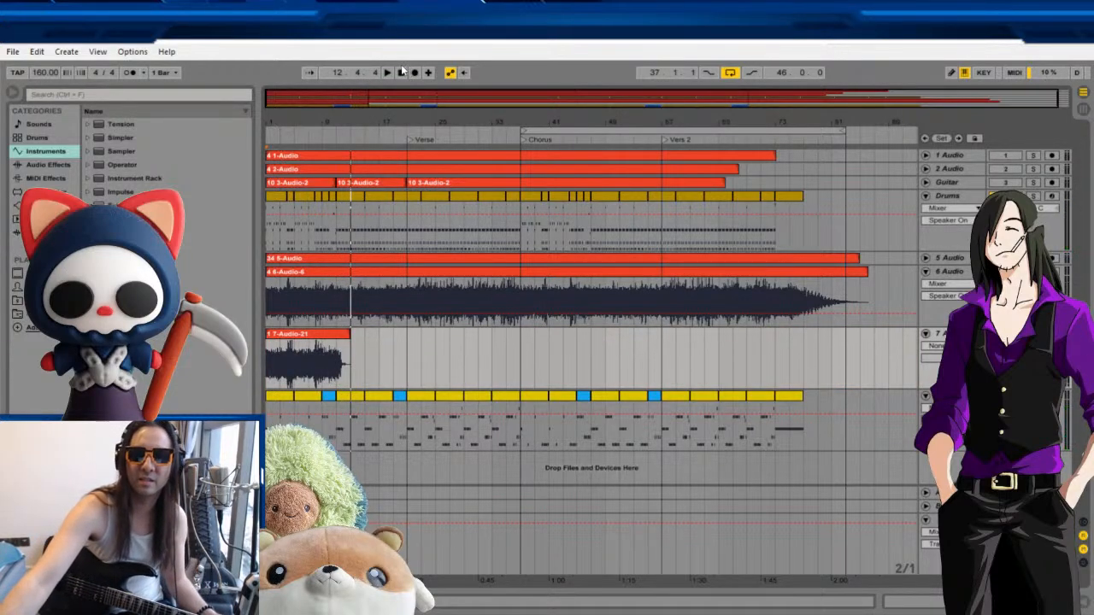
pyautogui.click(387, 72)
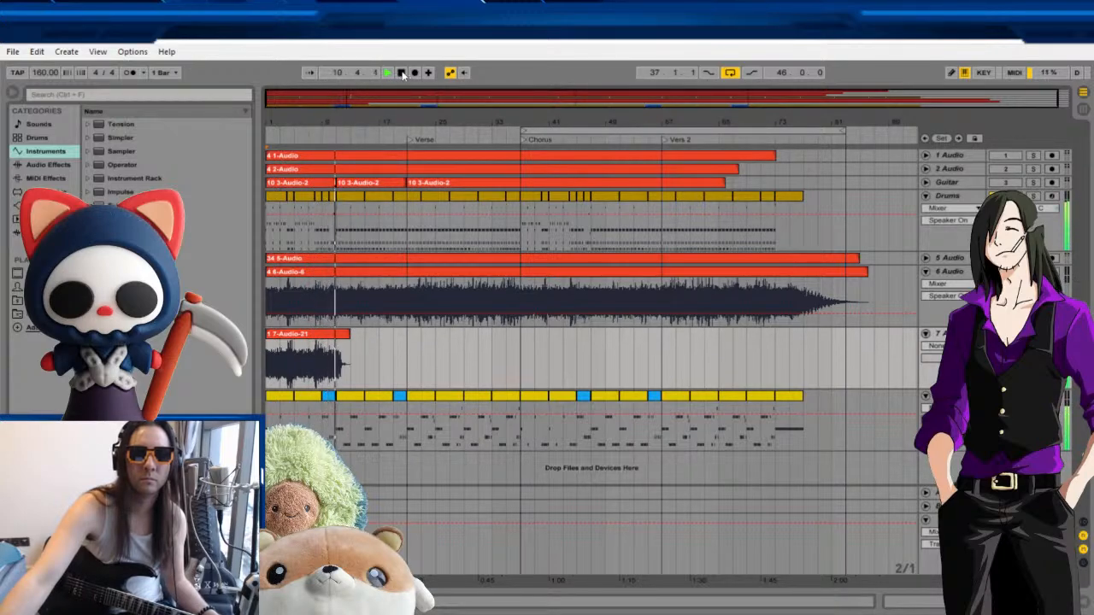
pyautogui.click(402, 75)
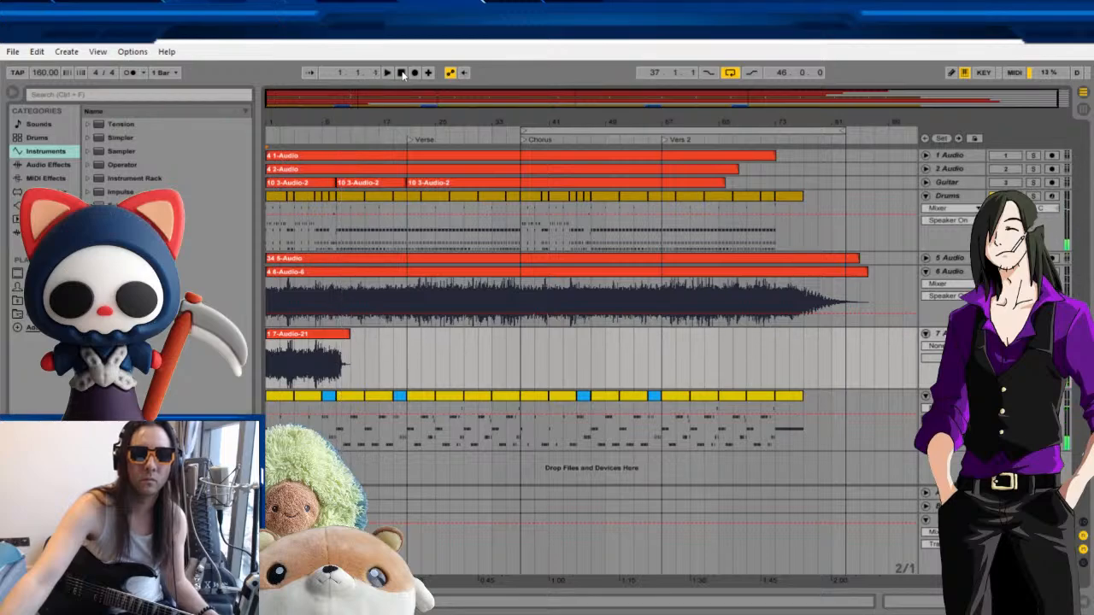
pyautogui.hotkey('ctrl', 'z')
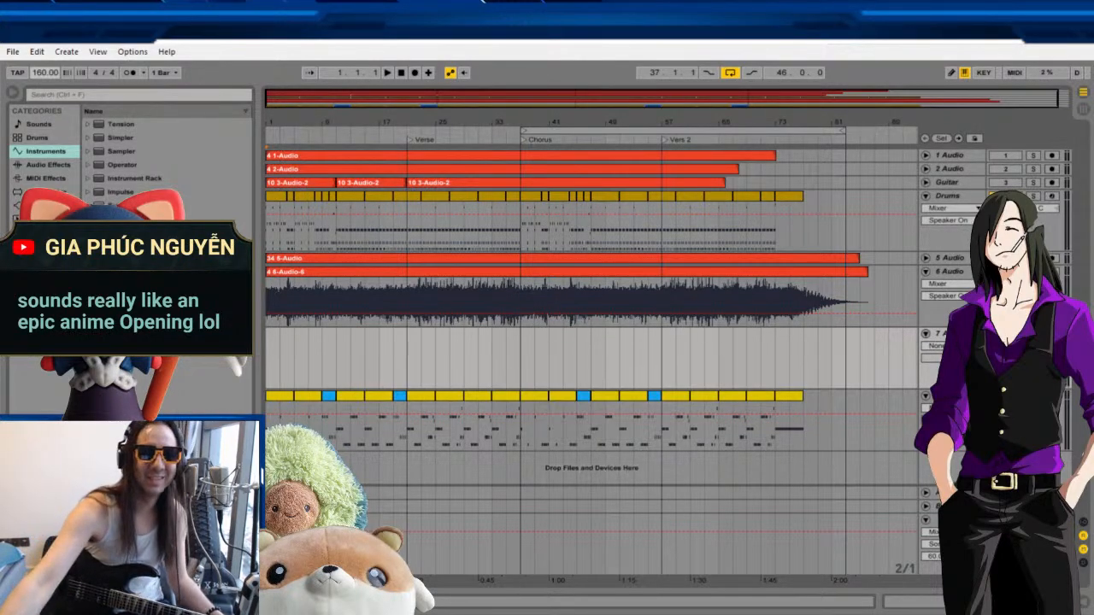
# Record a guitar take on the 7 Audio track from bar 1 to about bar 49, and play it back.
pyautogui.click(415, 73)
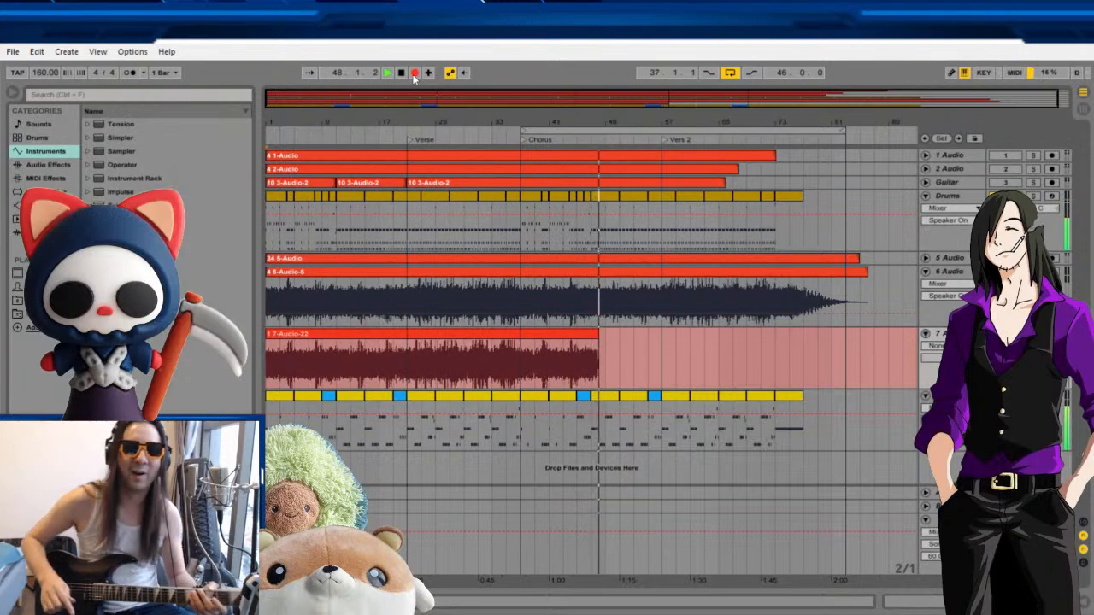
pyautogui.click(401, 73)
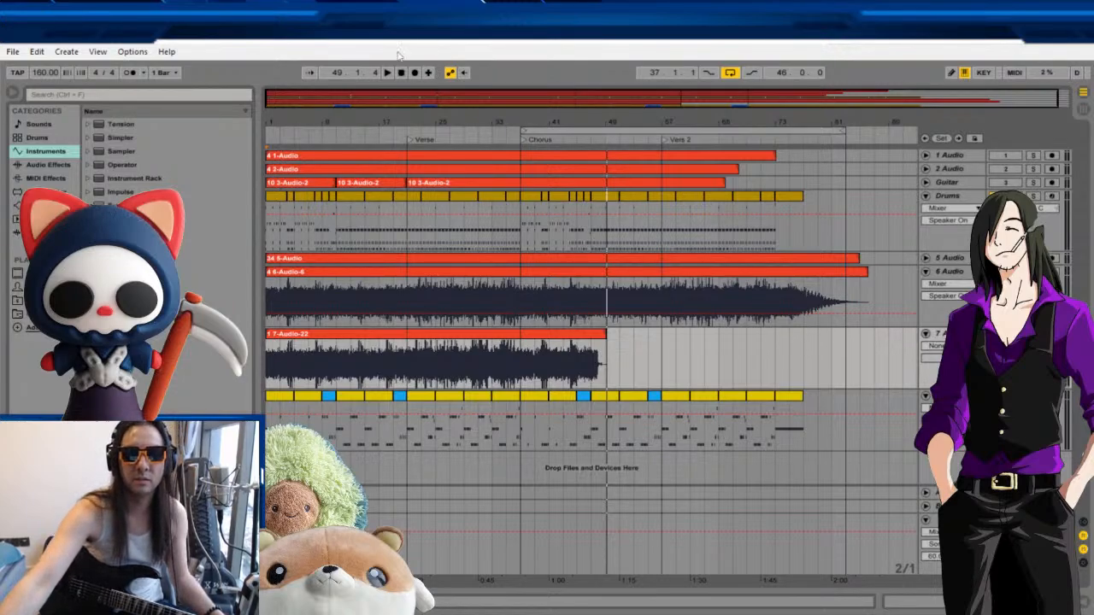
pyautogui.click(401, 72)
pyautogui.click(387, 72)
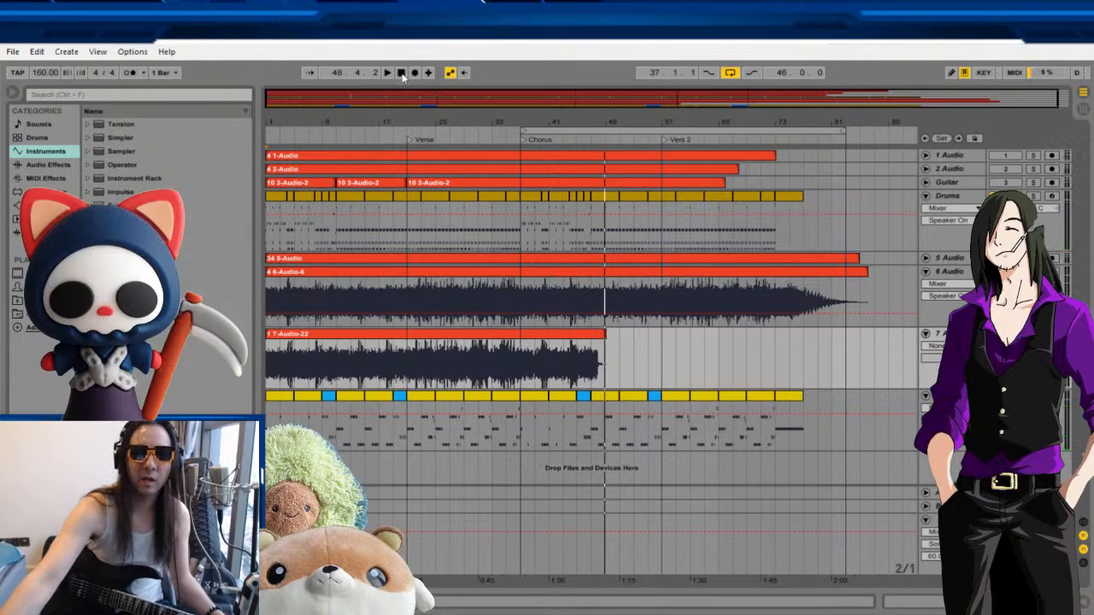
# Set the loop to the 16-bar Verse section starting at bar 21, and play it for practice.
pyautogui.moveTo(584, 130); pyautogui.dragTo(477, 131)
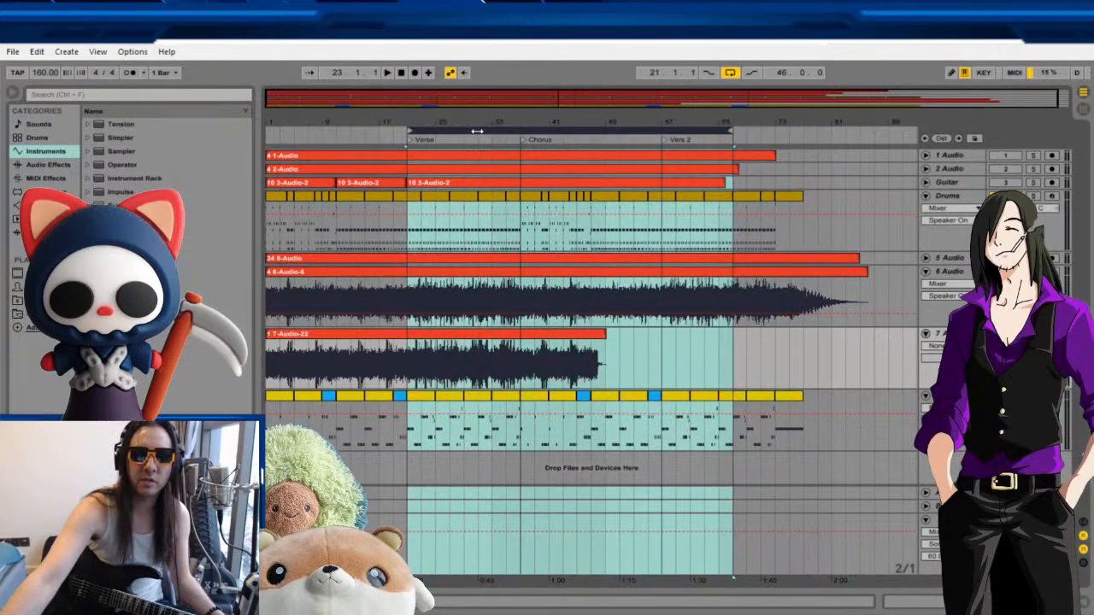
pyautogui.moveTo(731, 130); pyautogui.dragTo(520, 130)
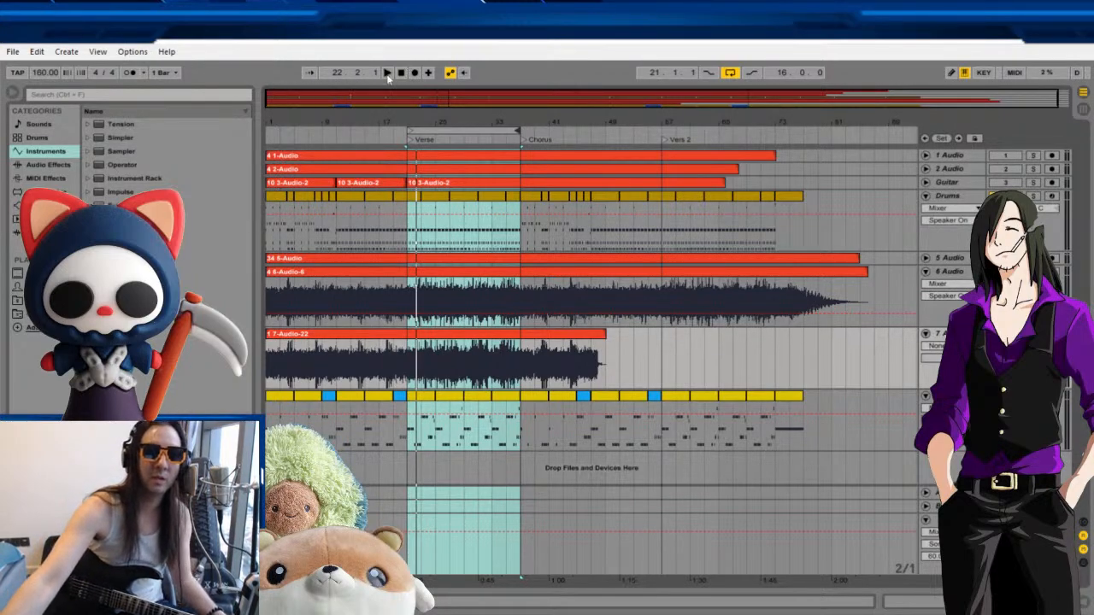
pyautogui.click(385, 74)
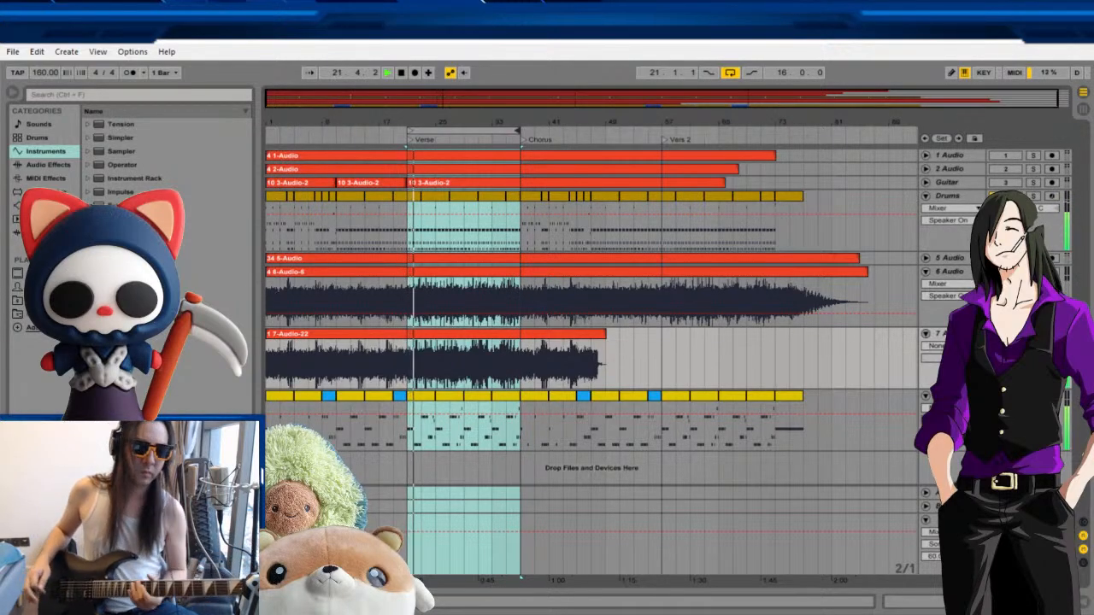
pyautogui.click(400, 73)
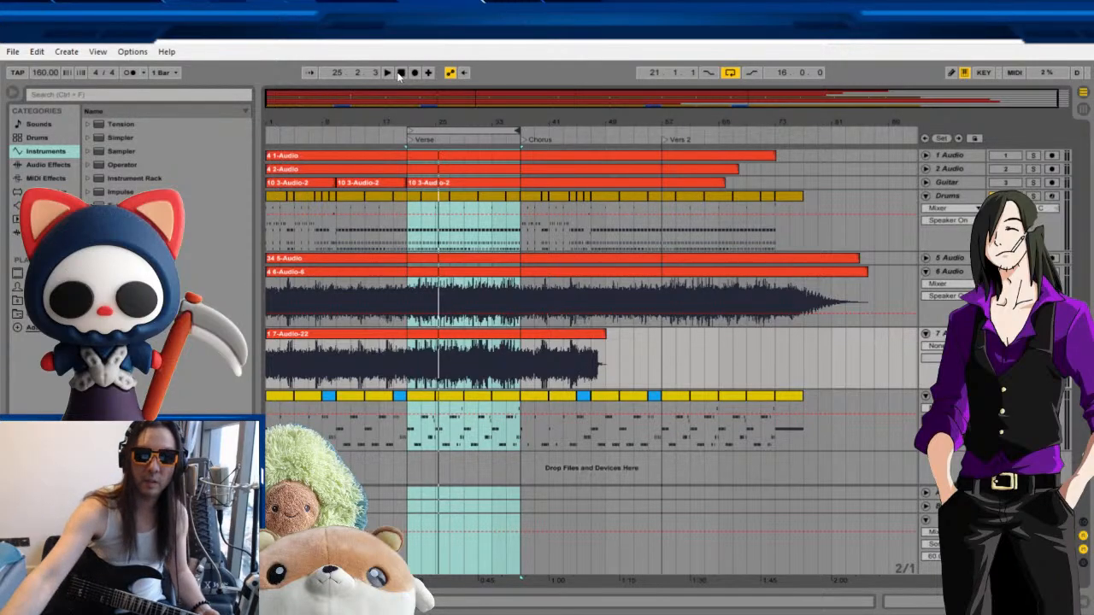
# Trim both ends of the recorded clip on the 7 Audio track to the Verse section, from bar 21 to bar 37.
pyautogui.doubleClick(597, 334)
pyautogui.hotkey('shift', 'Tab')
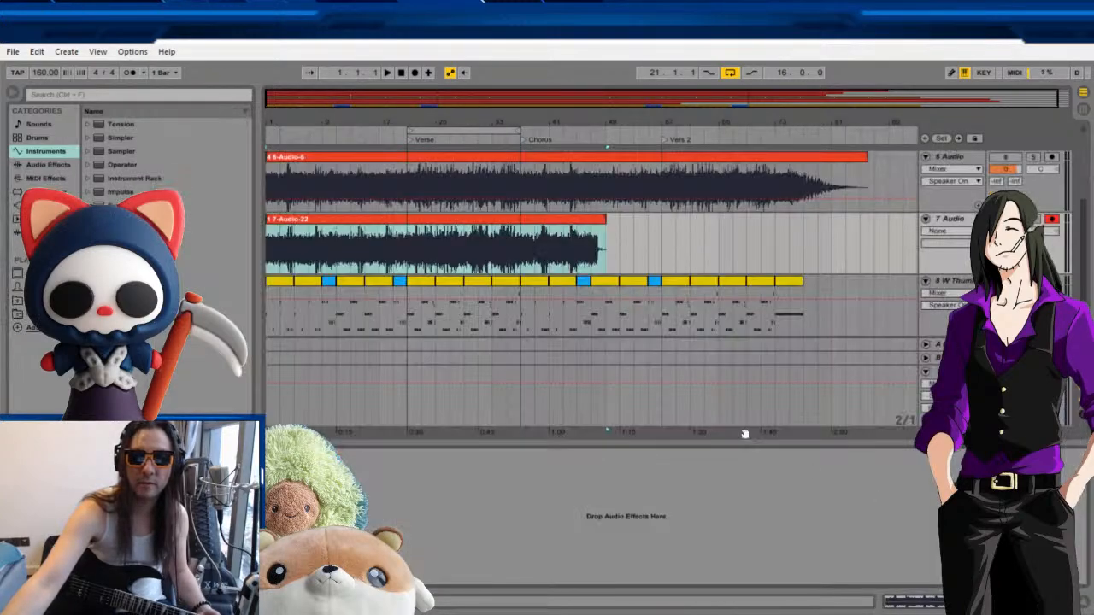
pyautogui.moveTo(604, 216); pyautogui.dragTo(524, 220)
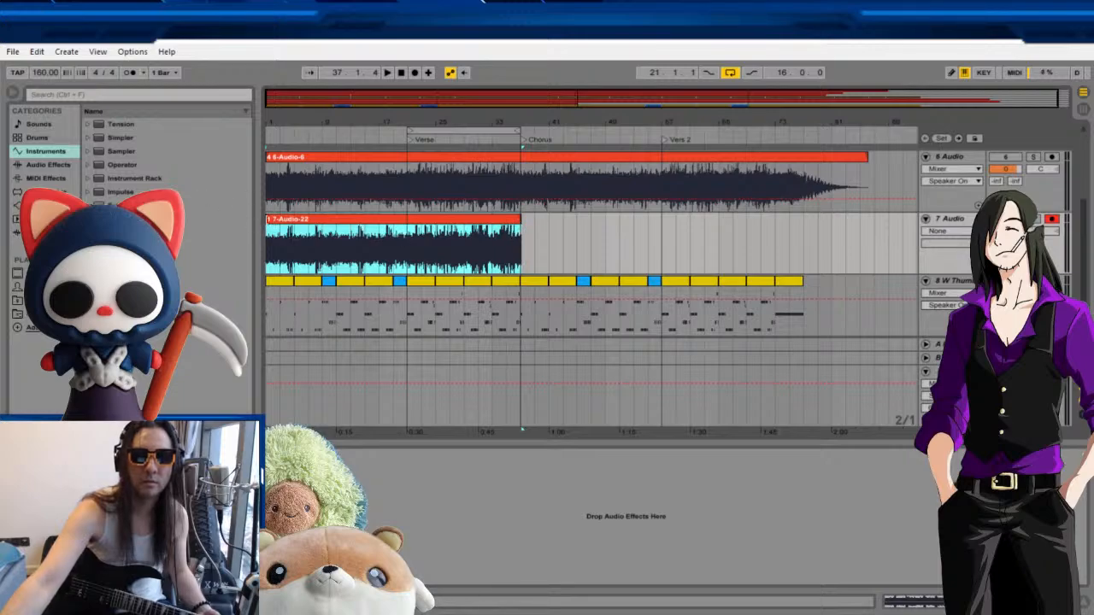
pyautogui.moveTo(268, 220); pyautogui.dragTo(401, 221)
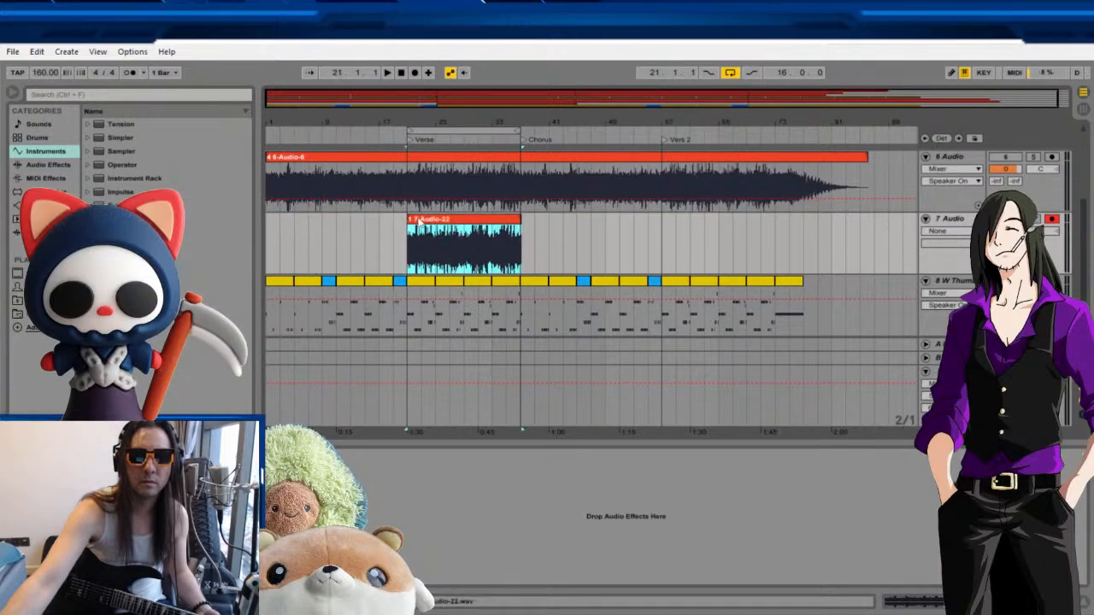
pyautogui.doubleClick(419, 221)
pyautogui.hotkey('shift', 'Tab')
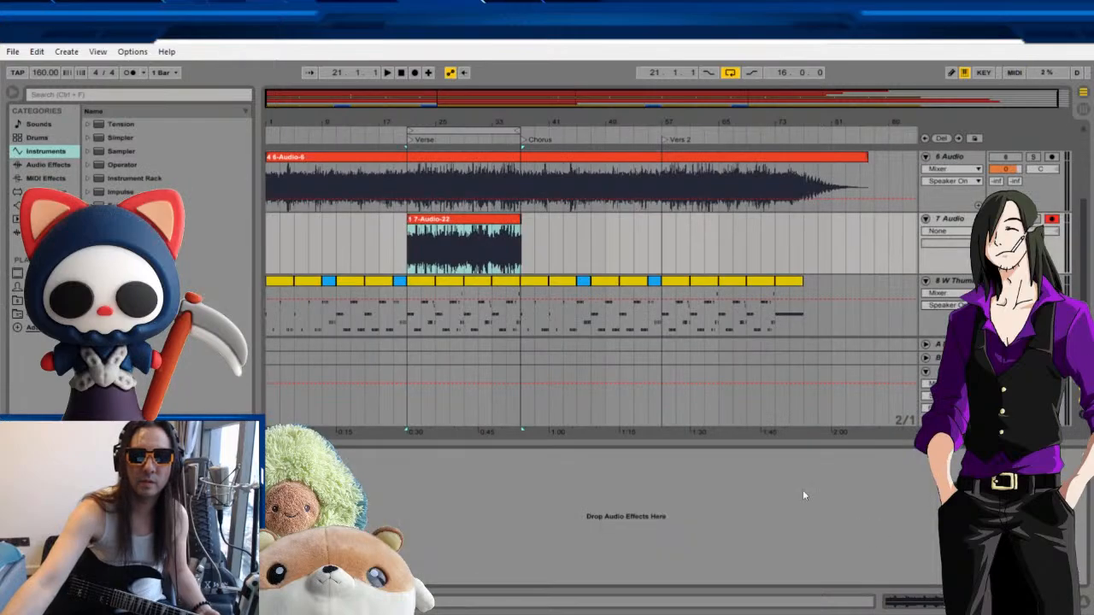
# Copy the trimmed Verse clip on the 7 Audio track to the Vers 2 marker at bar 57.
pyautogui.click(442, 221)
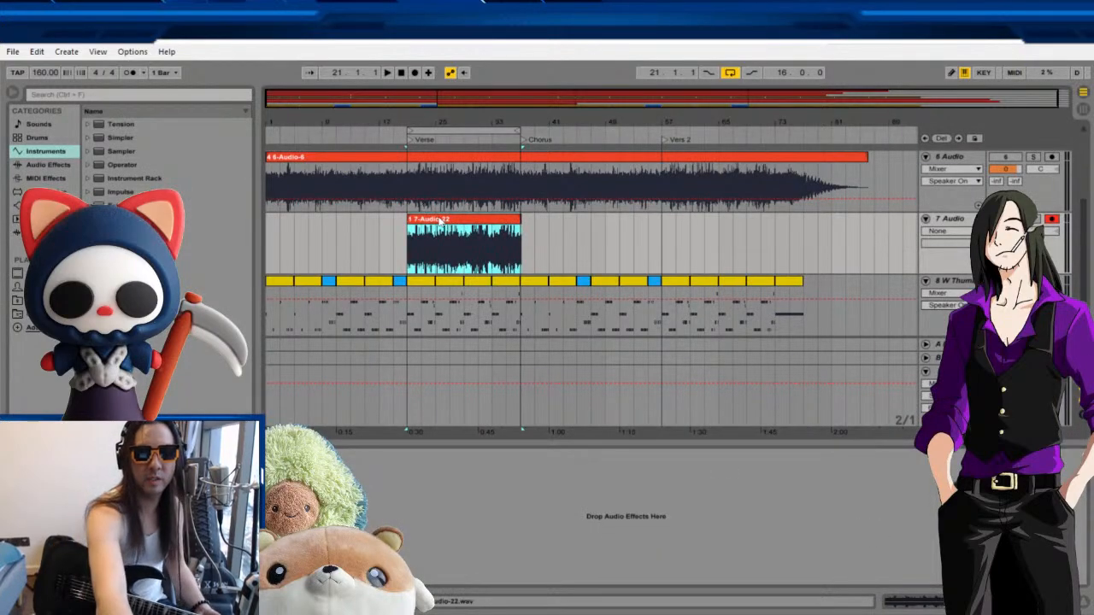
pyautogui.click(668, 239)
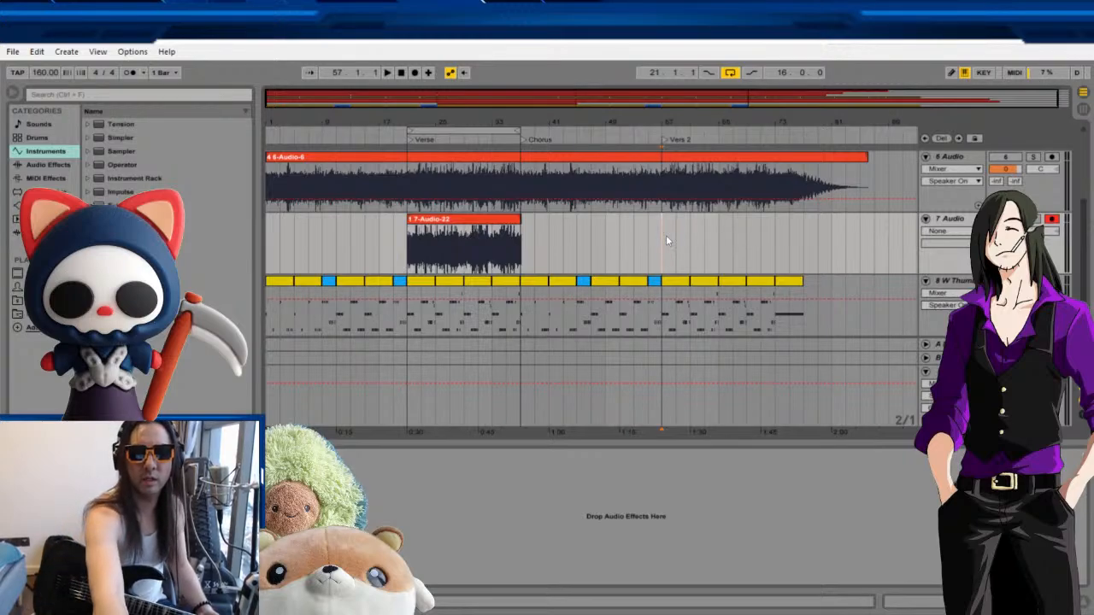
pyautogui.hotkey('ctrl', 'v')
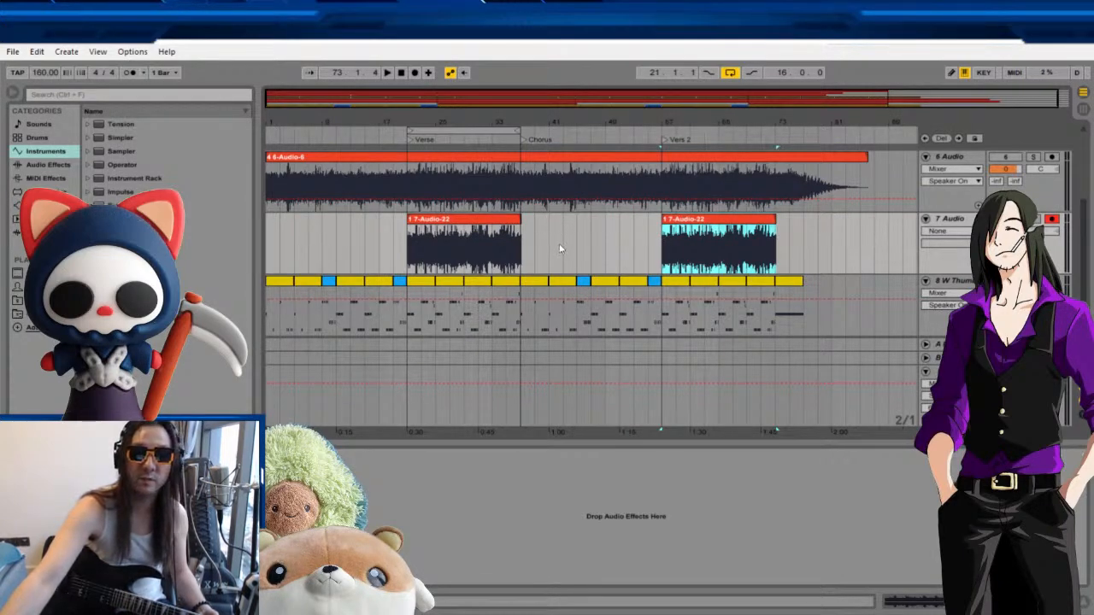
# Disarm the 7 Audio track and insert a new audio track directly below it.
pyautogui.click(952, 254)
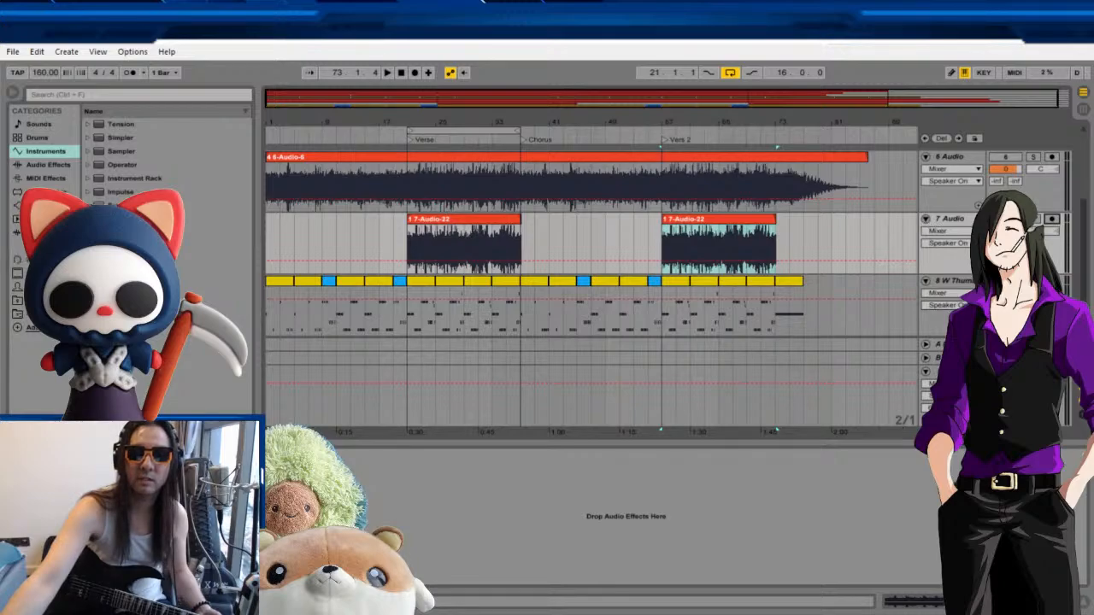
pyautogui.click(925, 219)
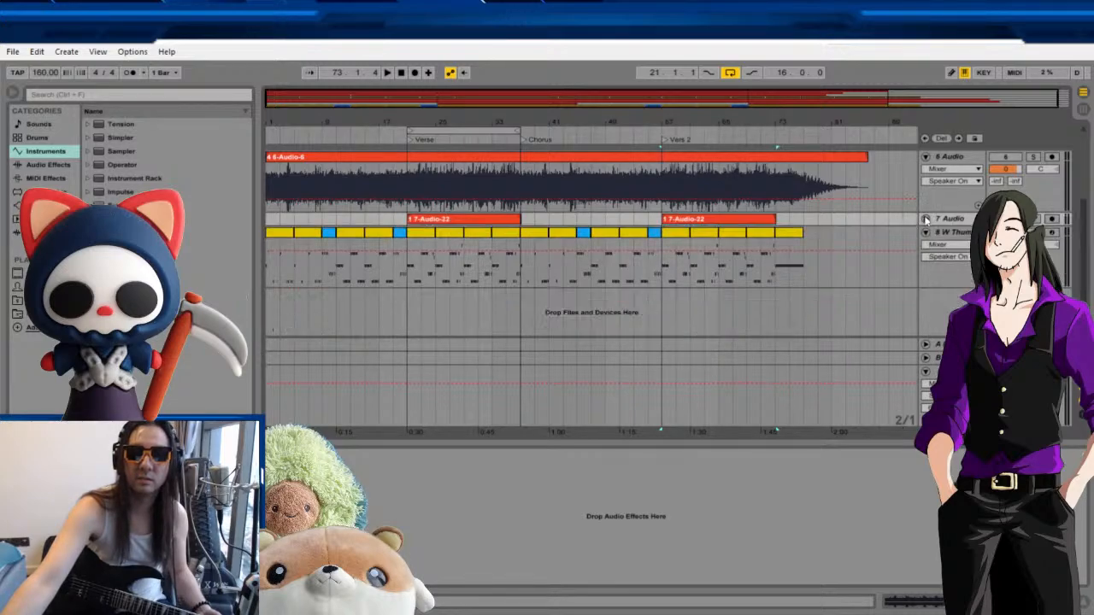
pyautogui.click(926, 220)
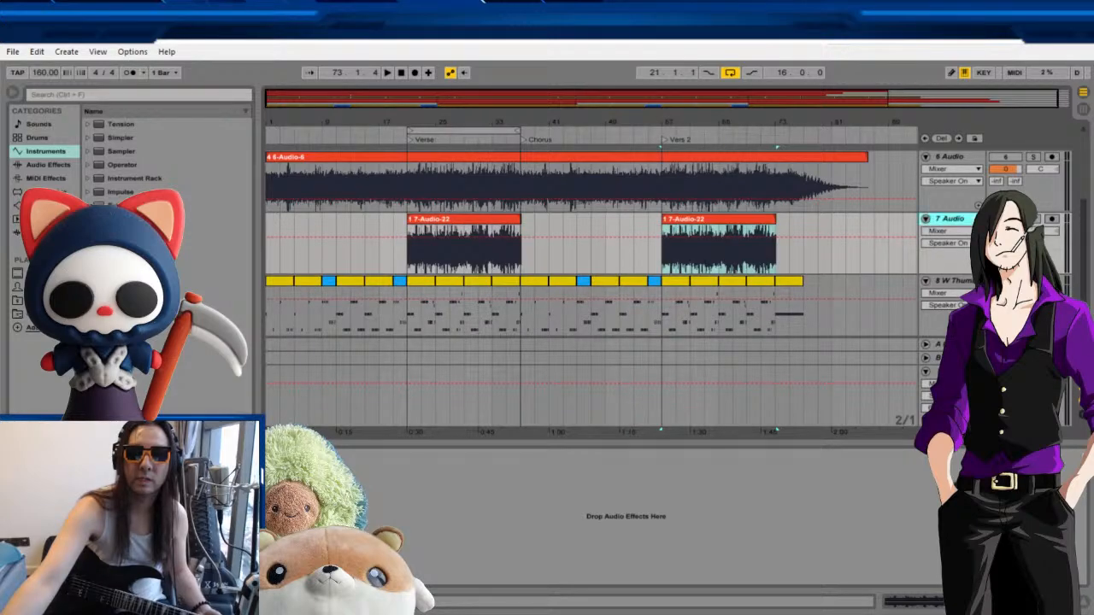
pyautogui.hotkey('ctrl', 't')
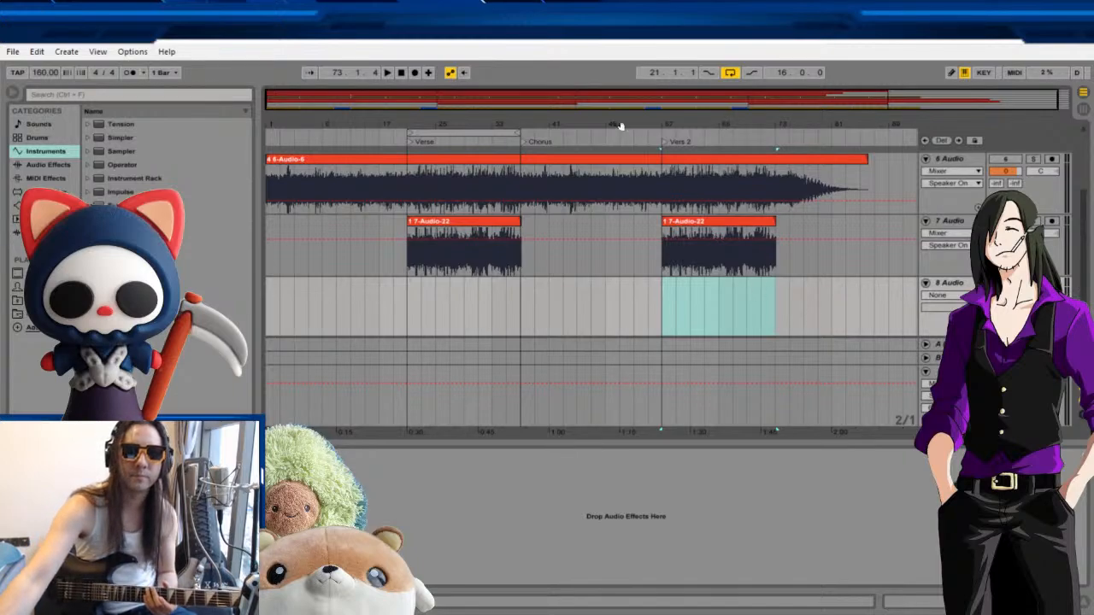
# Record a guitar take on the new 8 Audio track from bar 1 through the Verse loop, and undo the last overlapping recording.
pyautogui.click(400, 74)
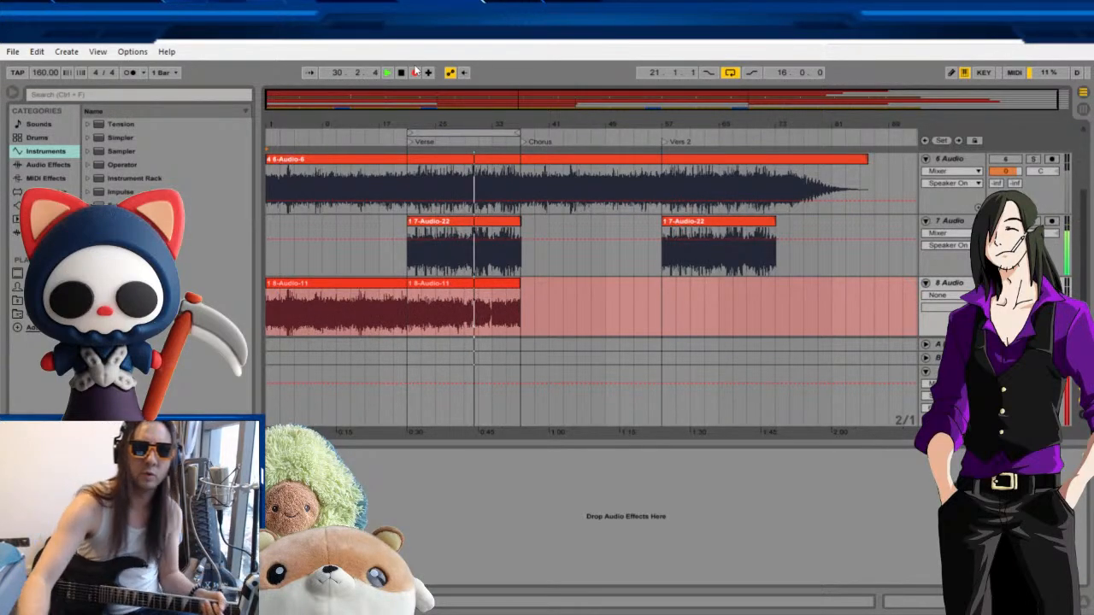
pyautogui.click(400, 73)
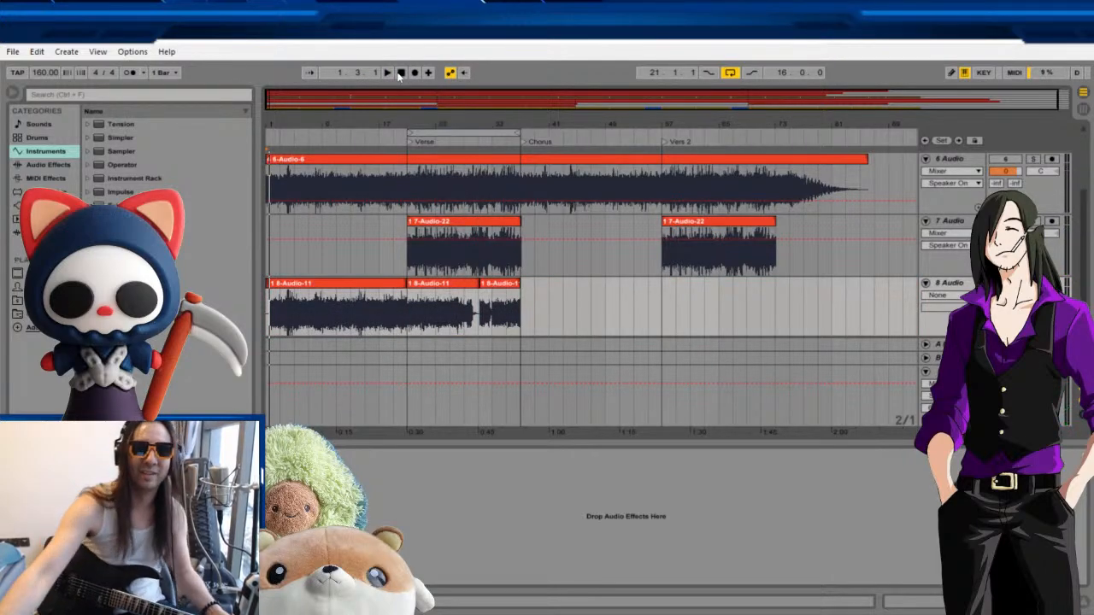
pyautogui.click(37, 52)
pyautogui.click(42, 72)
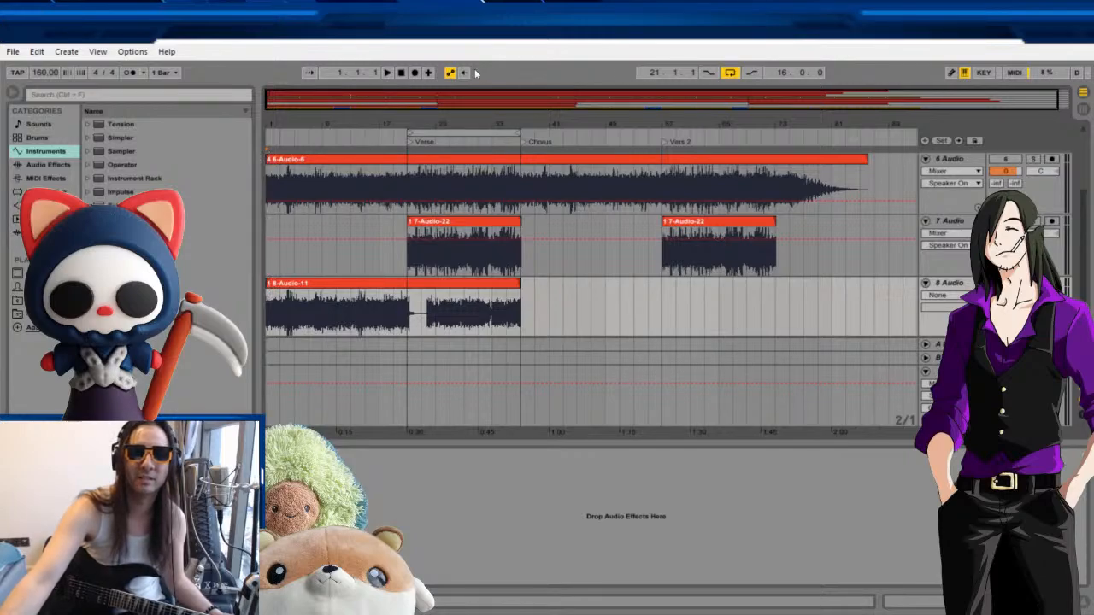
# Turn off looping and play the arrangement from the start to review the take on the 8 Audio track.
pyautogui.click(734, 75)
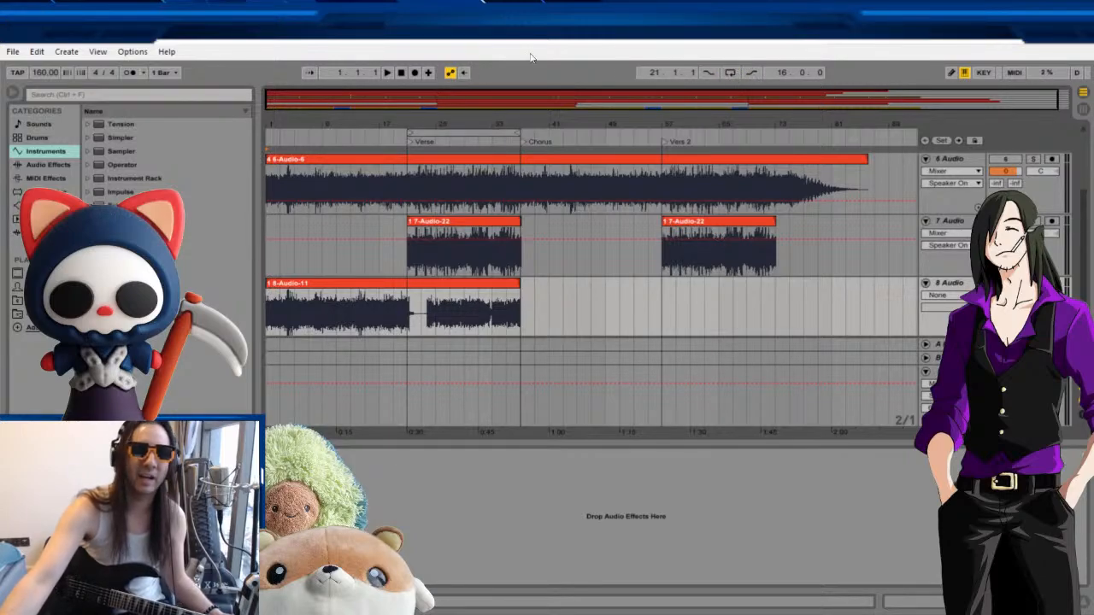
pyautogui.click(385, 73)
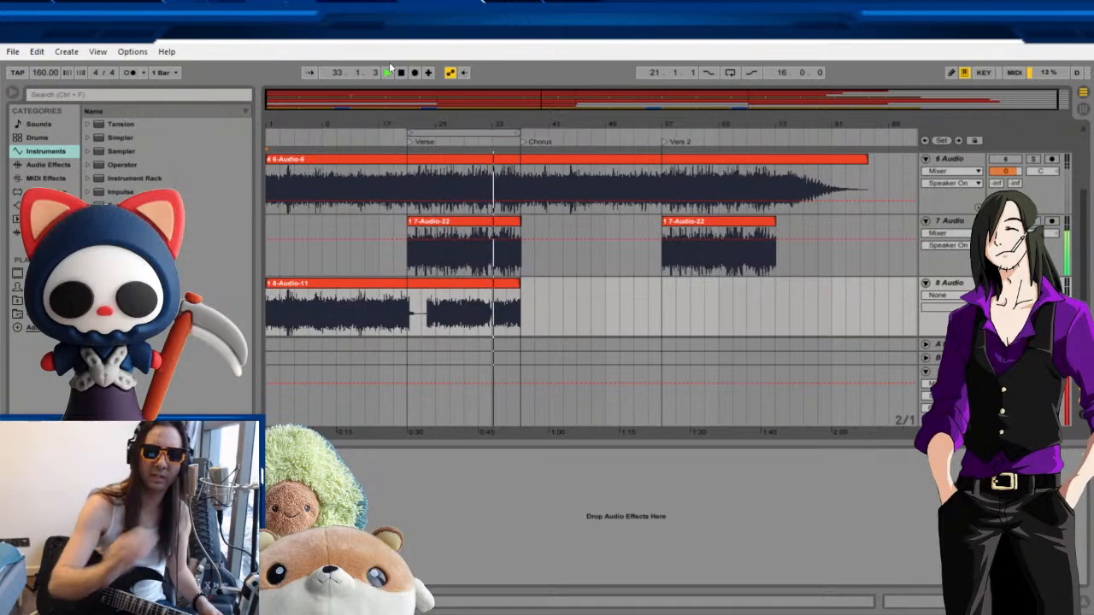
# Stop playback and delete the recorded take from the 8 Audio track.
pyautogui.click(399, 73)
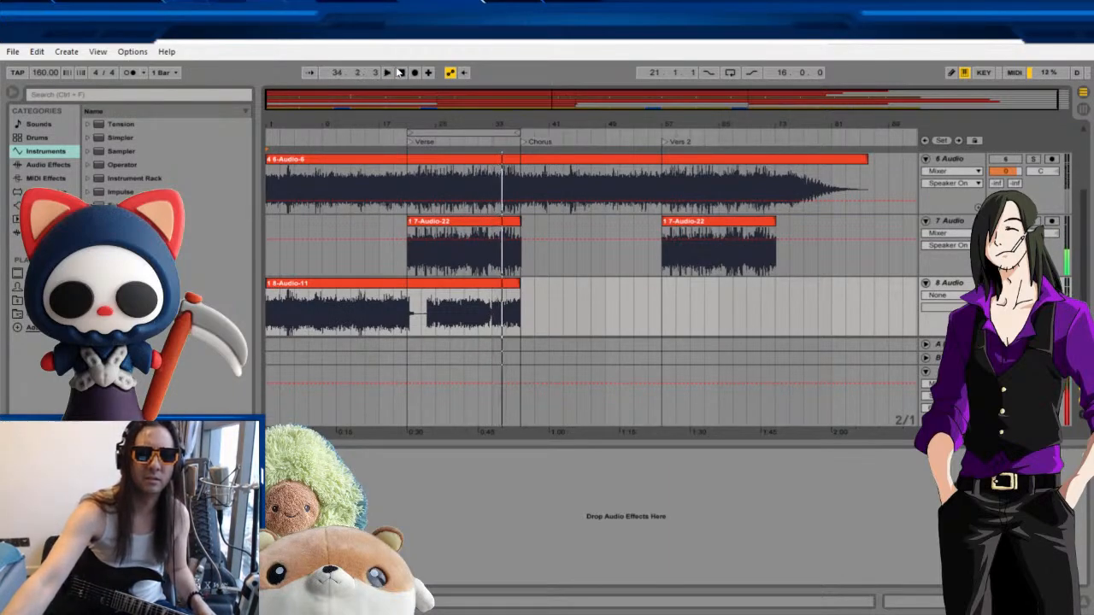
pyautogui.click(484, 289)
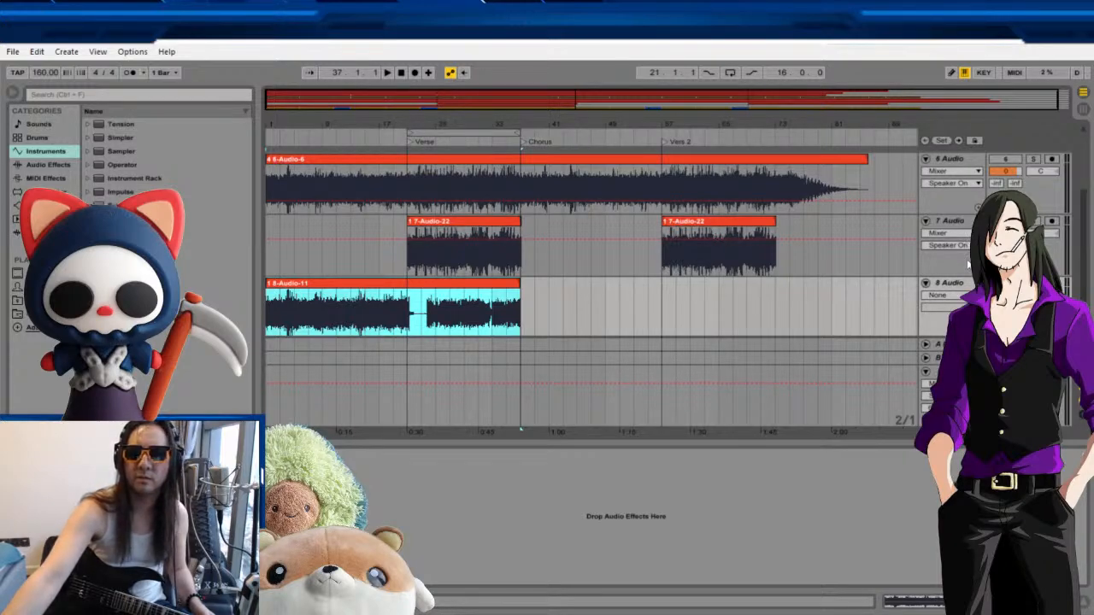
pyautogui.click(960, 296)
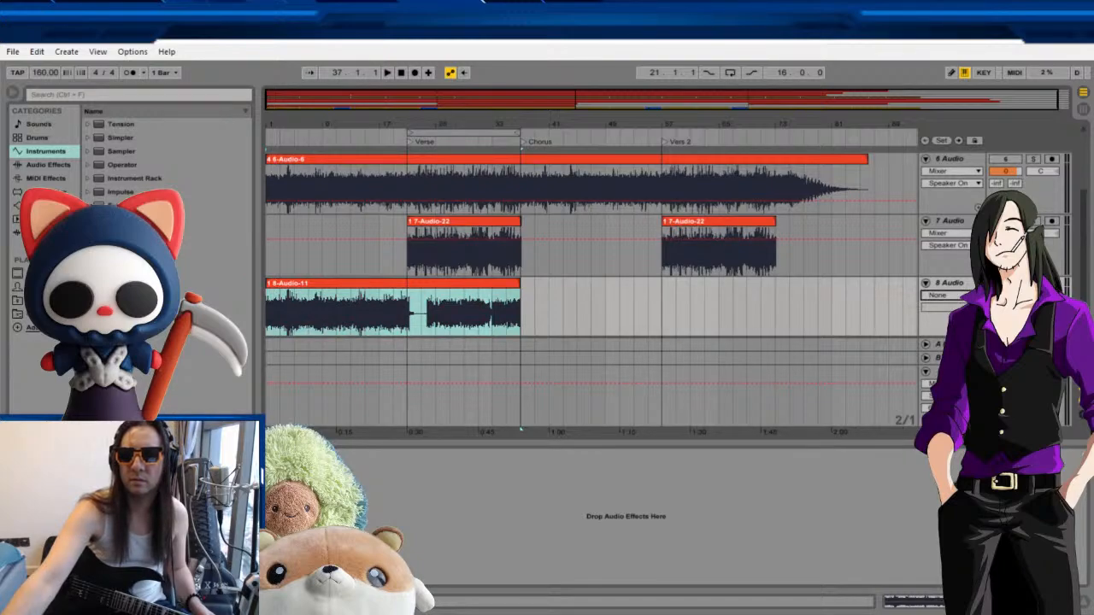
pyautogui.click(957, 318)
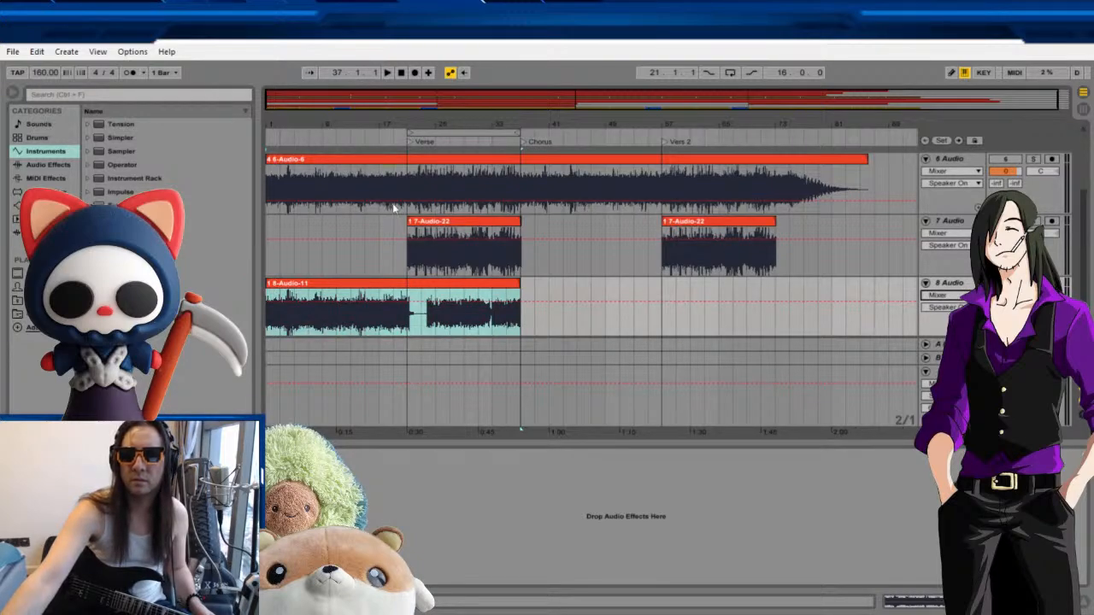
pyautogui.click(421, 287)
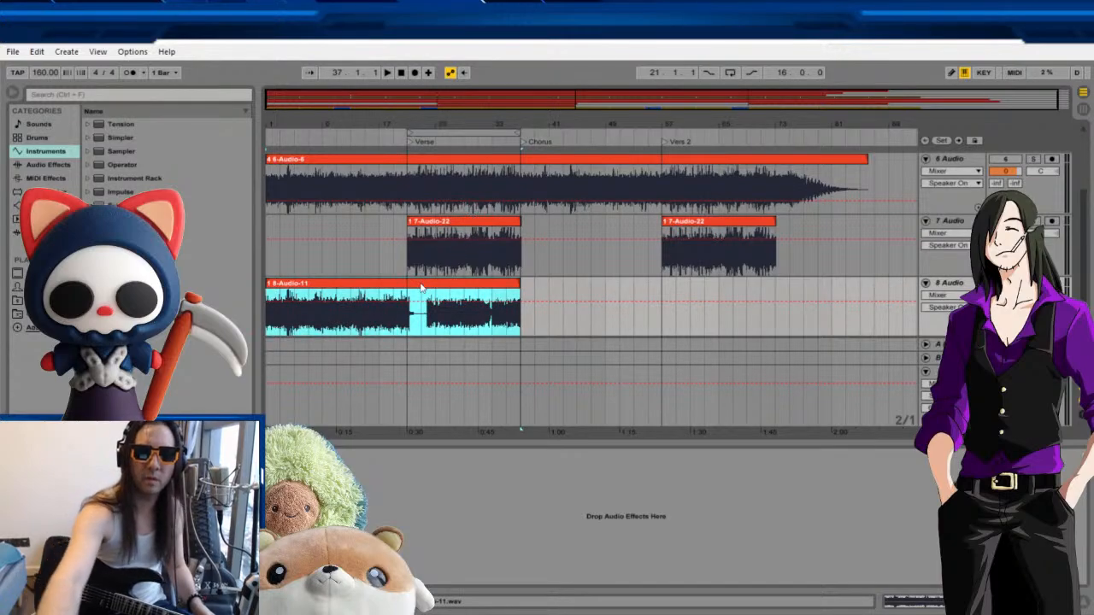
pyautogui.press('Delete')
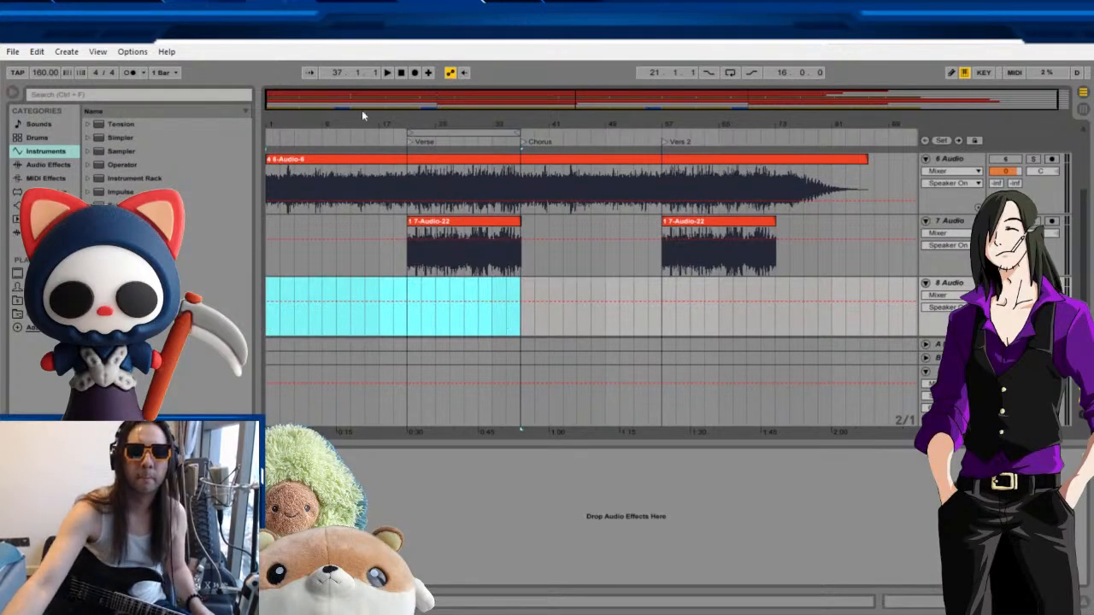
# Record a new guitar take on the 8 Audio track from bar 1 and trim its end to the Verse marker at bar 21.
pyautogui.click(400, 73)
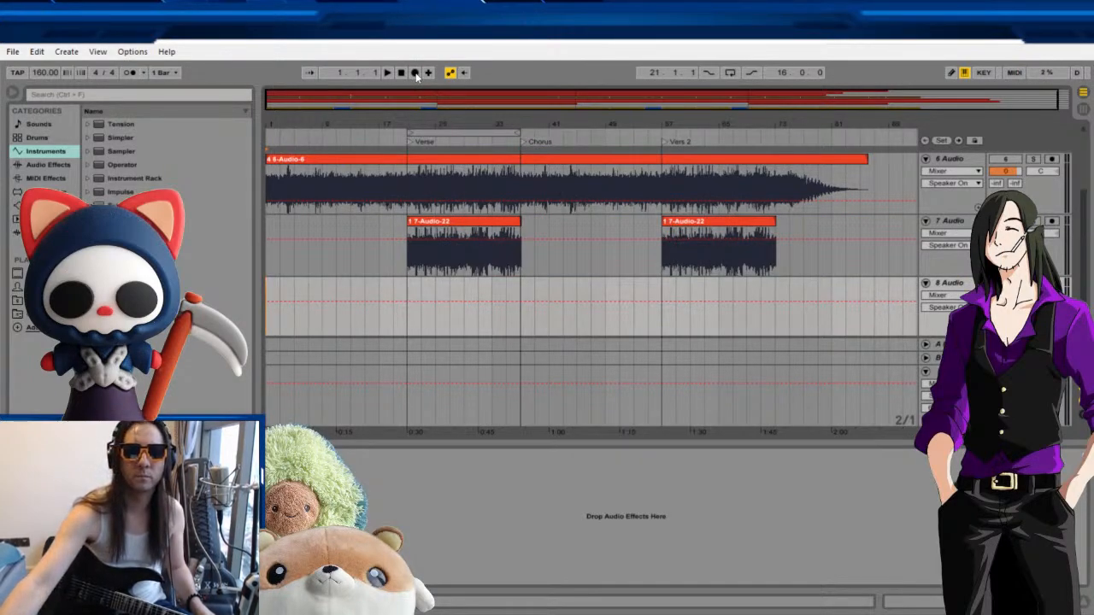
pyautogui.click(415, 74)
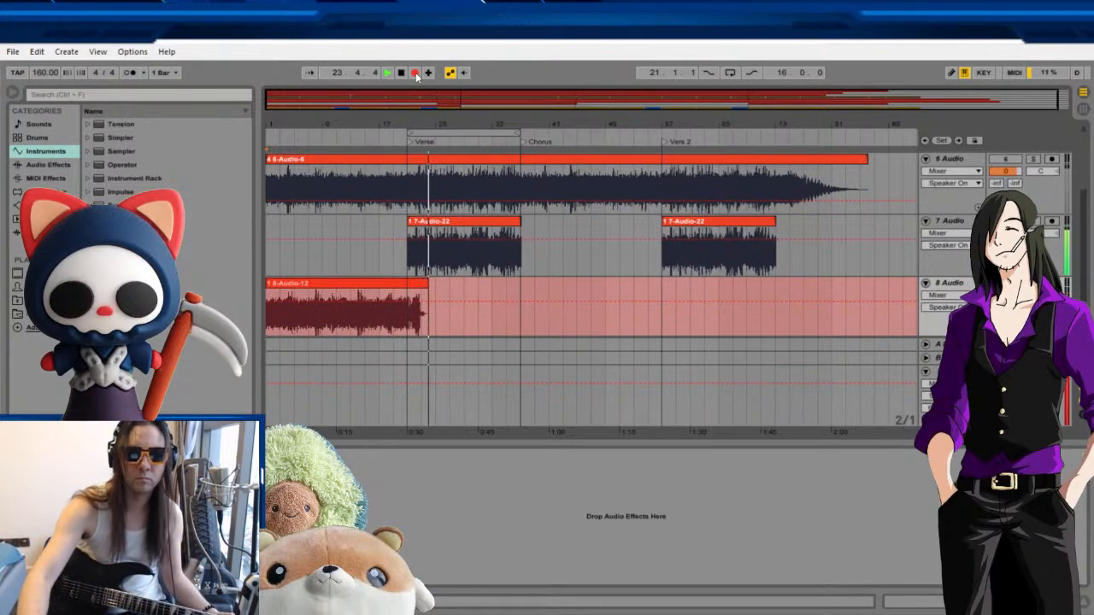
pyautogui.click(401, 74)
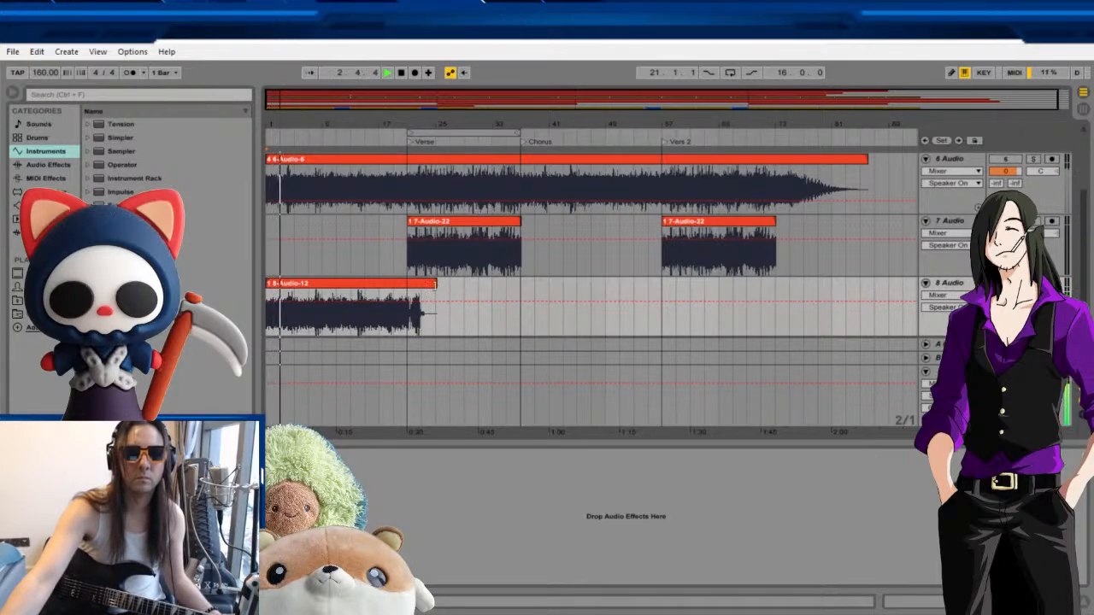
pyautogui.moveTo(436, 284); pyautogui.dragTo(409, 284)
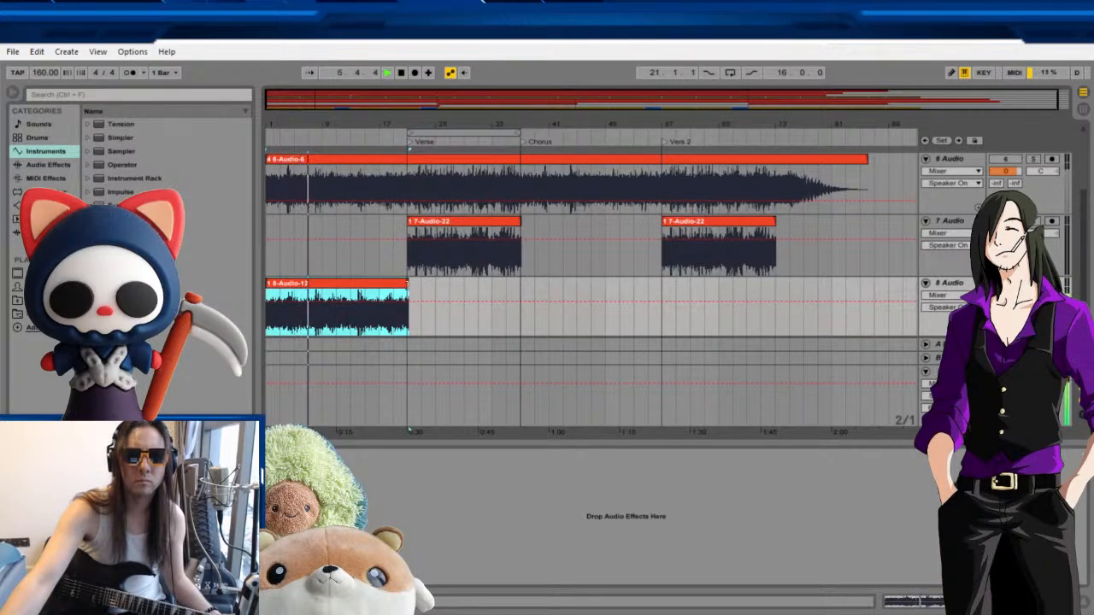
# Move the 16-bar loop brace to start at bar 1 while reviewing the take, and stop playback.
pyautogui.click(367, 256)
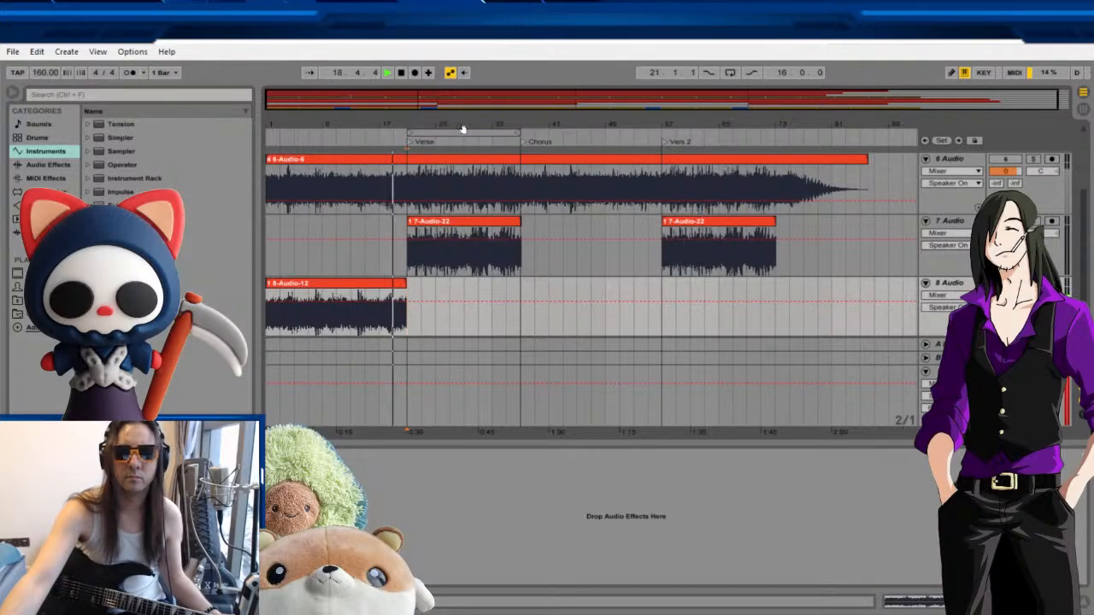
pyautogui.moveTo(463, 135); pyautogui.dragTo(309, 137)
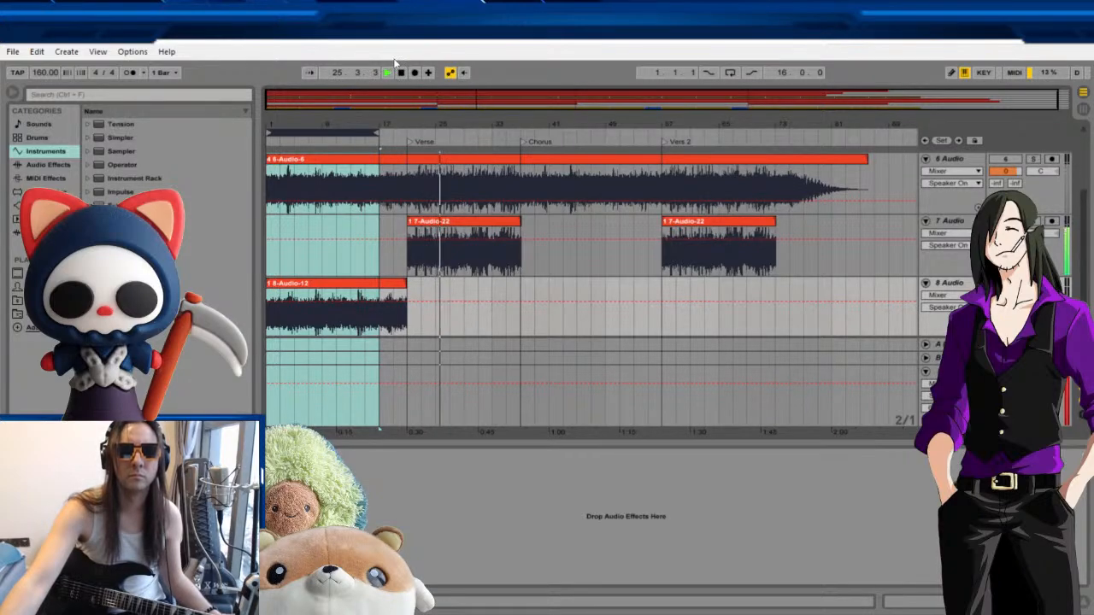
pyautogui.click(393, 74)
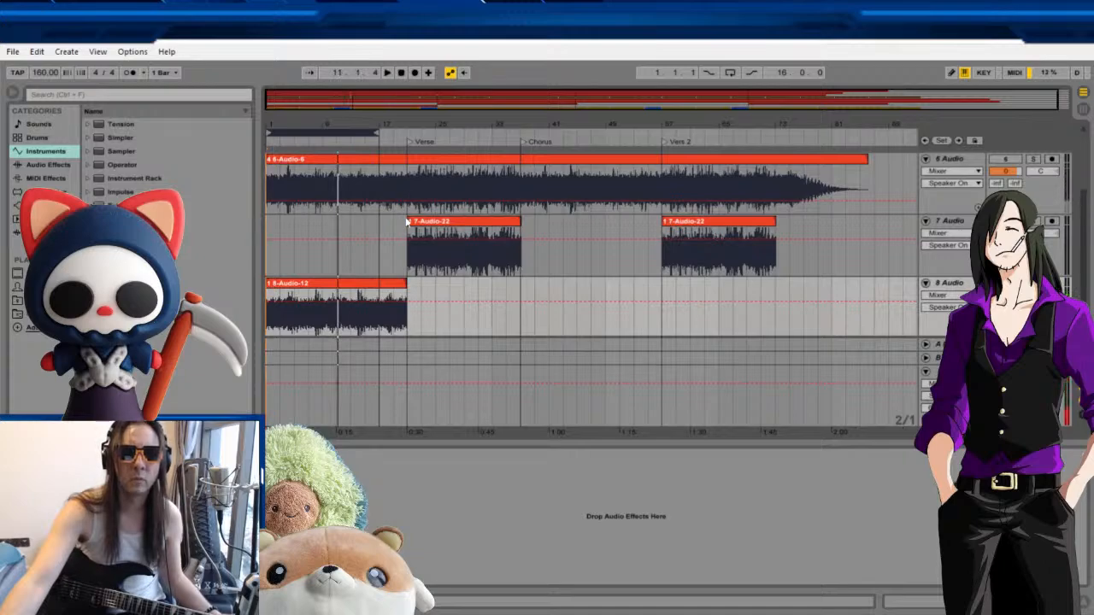
# Shorten the 8 Audio clip to end at bar 11 and play back the arrangement to check it.
pyautogui.click(404, 282)
pyautogui.moveTo(406, 294); pyautogui.dragTo(339, 291)
pyautogui.click(302, 151)
pyautogui.press('space')
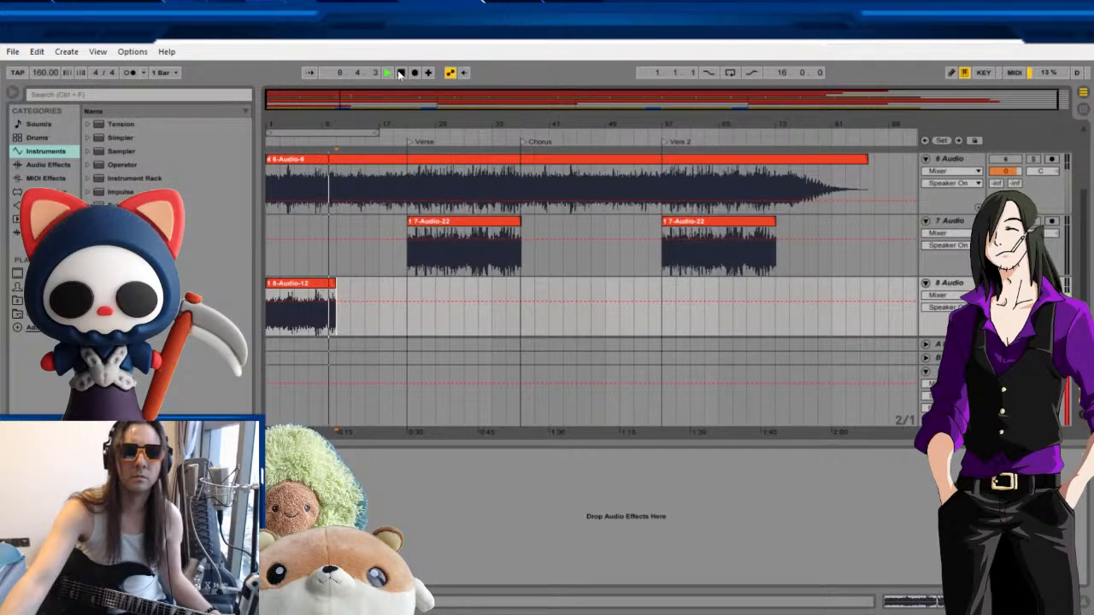
# Duplicate the shortened 8 Audio clip up to the Verse marker and play the arrangement from the start.
pyautogui.click(292, 283)
pyautogui.press('space')
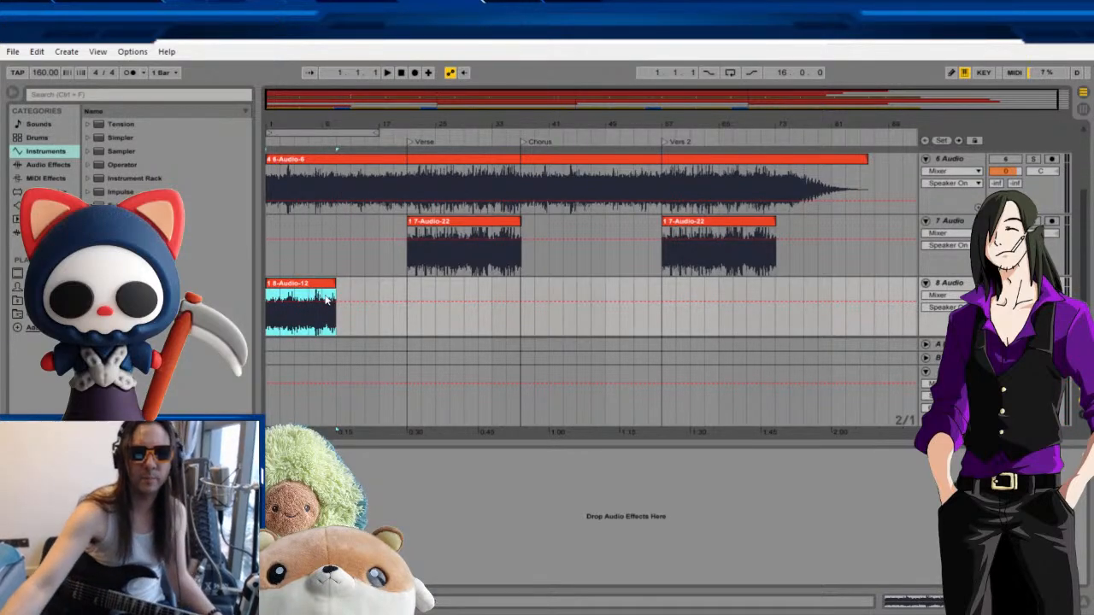
pyautogui.click(340, 317)
pyautogui.hotkey('ctrl', 'd')
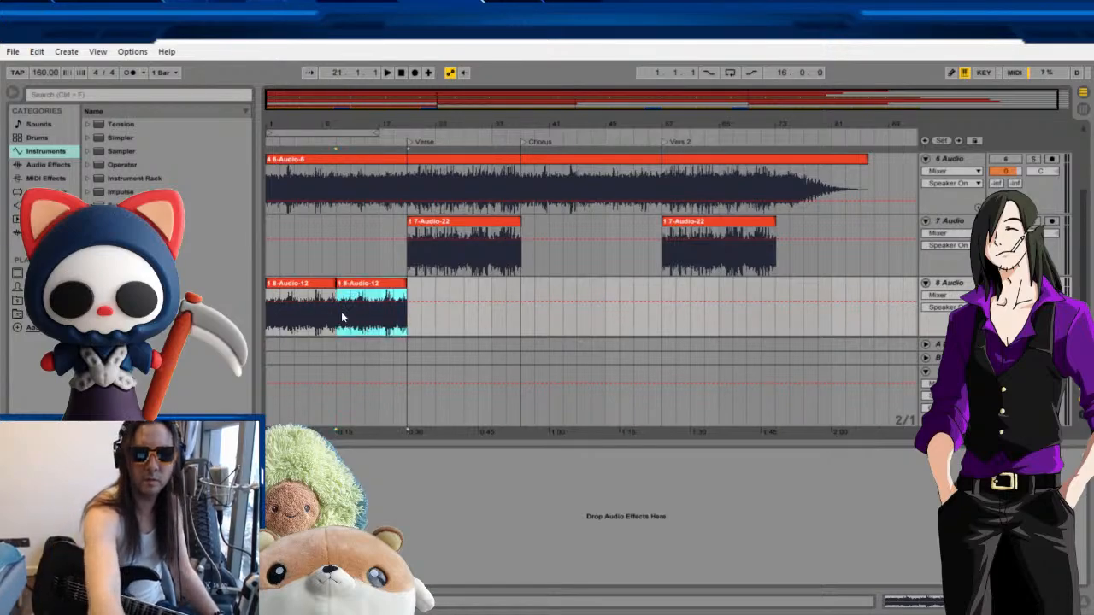
pyautogui.click(402, 74)
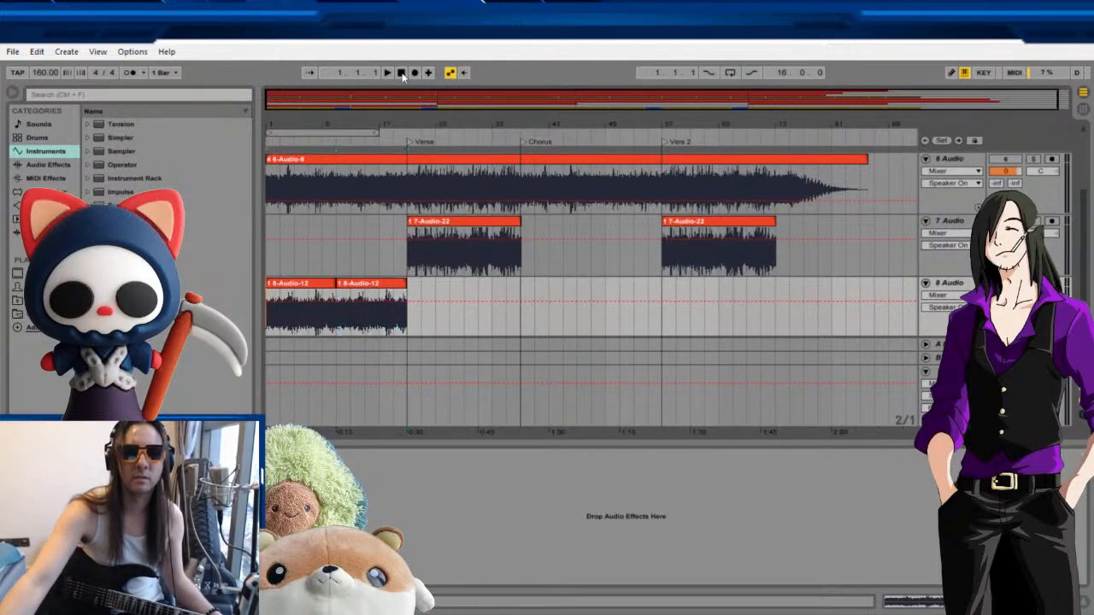
pyautogui.click(388, 74)
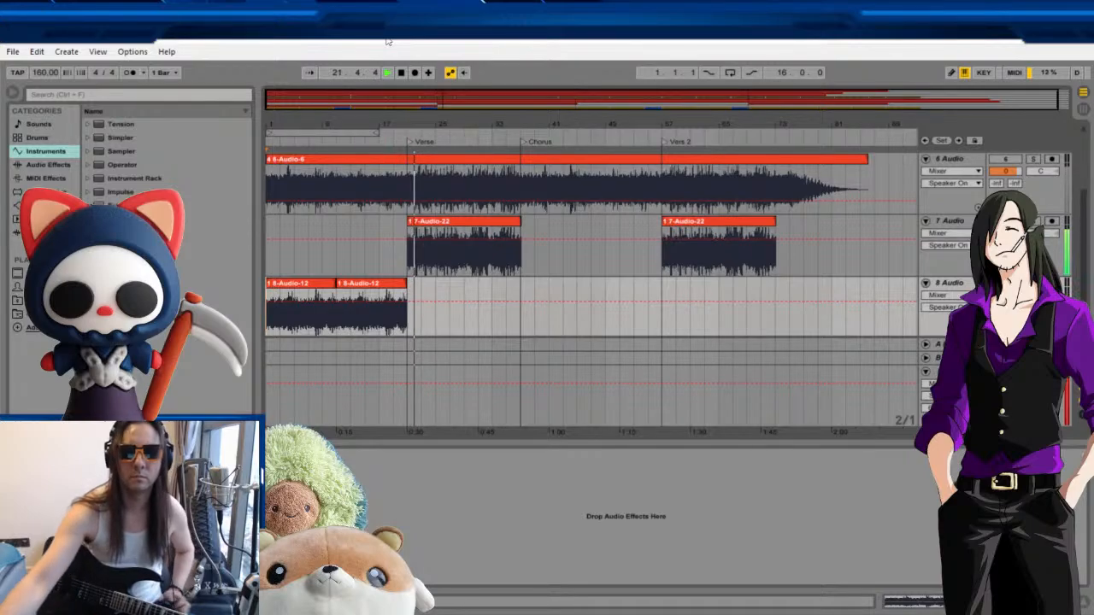
# Copy both 8 Audio clips to the Chorus marker at bar 37 on the same track.
pyautogui.click(313, 285)
pyautogui.keyDown('shift'); pyautogui.click(366, 285); pyautogui.keyUp('shift')
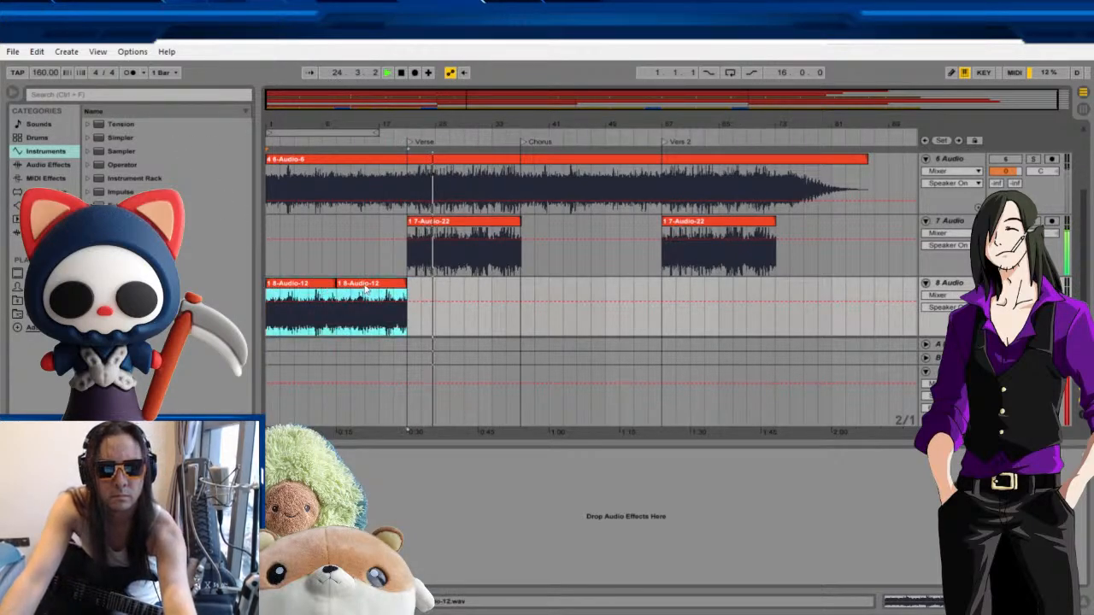
pyautogui.click(529, 329)
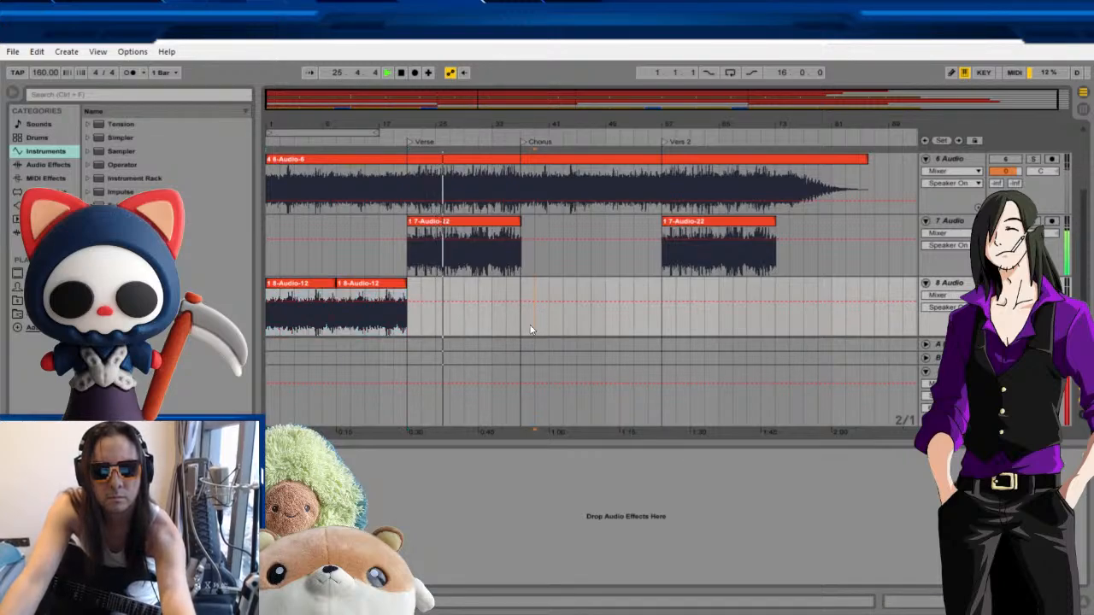
pyautogui.hotkey('ctrl', 'v')
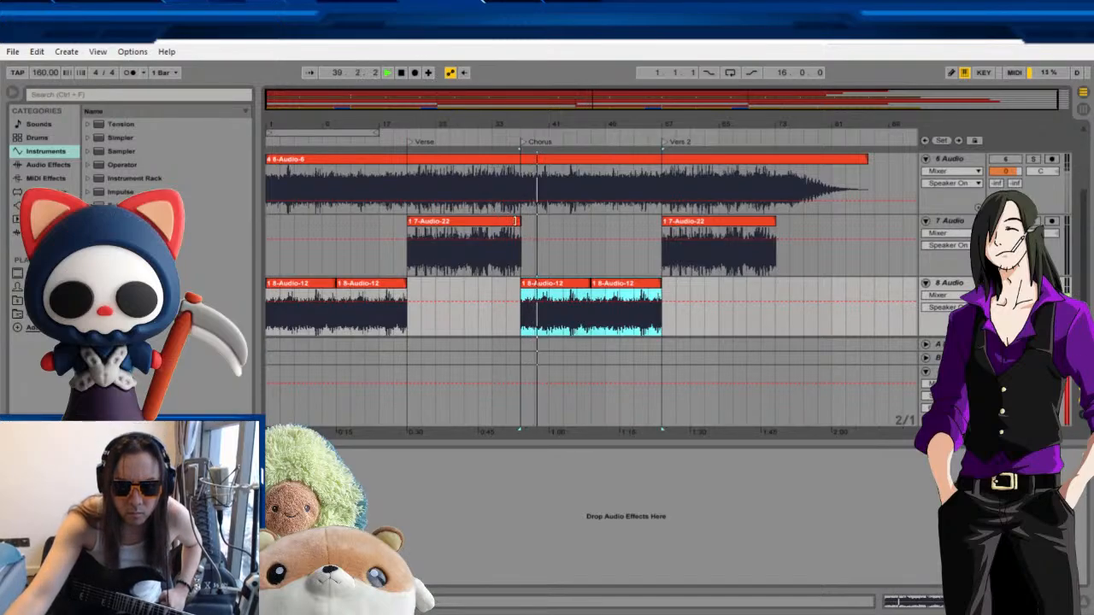
# Inspect the Verse clip on the 7 Audio track and play the arrangement through the Chorus into Vers 2.
pyautogui.doubleClick(519, 222)
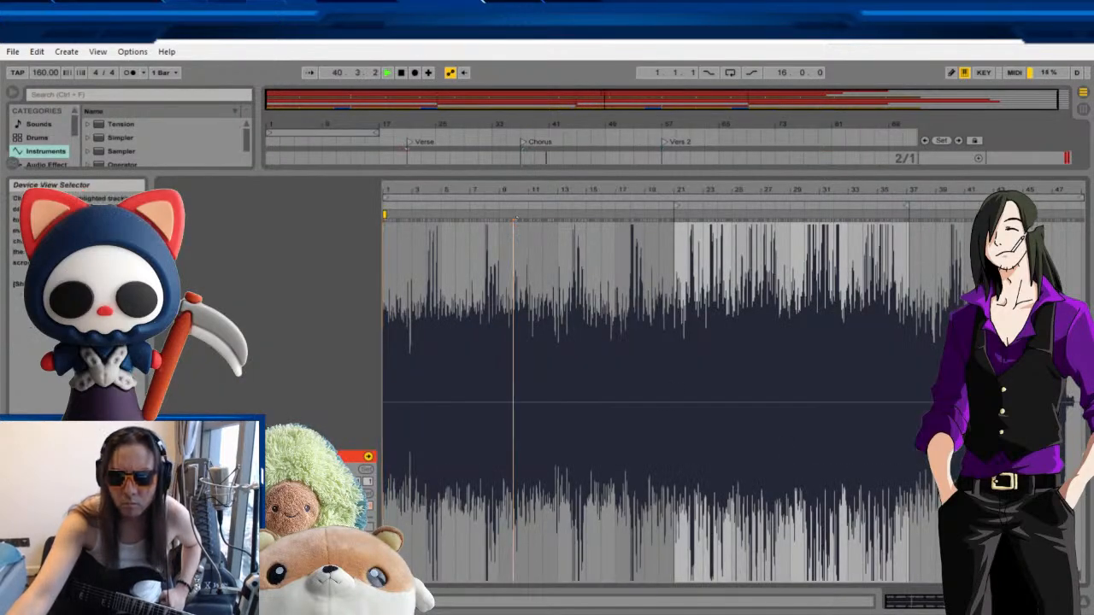
pyautogui.click(1008, 602)
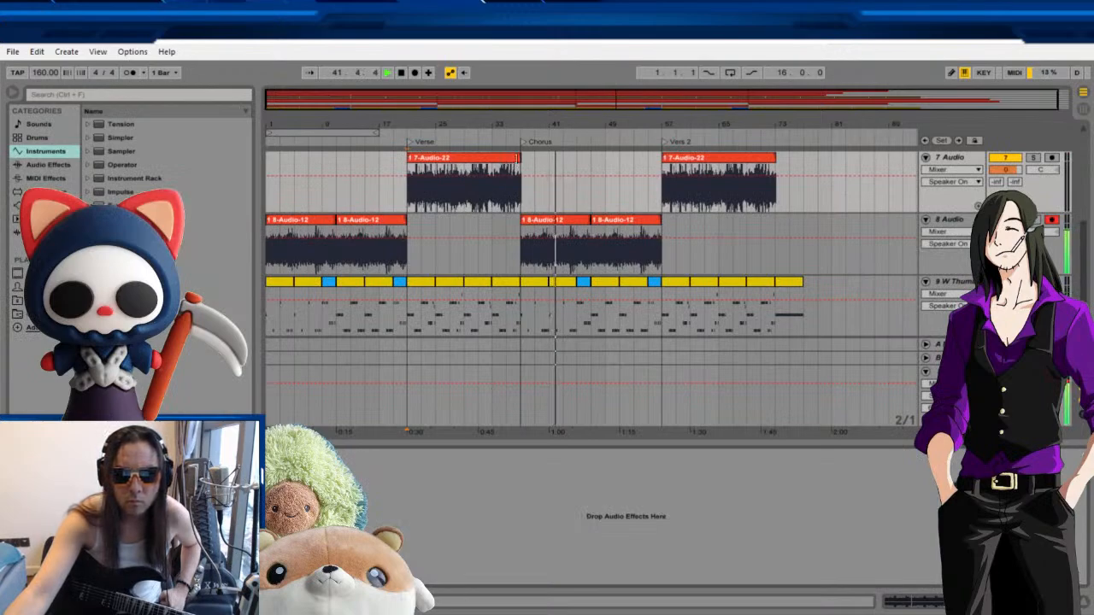
pyautogui.click(523, 162)
pyautogui.click(486, 158)
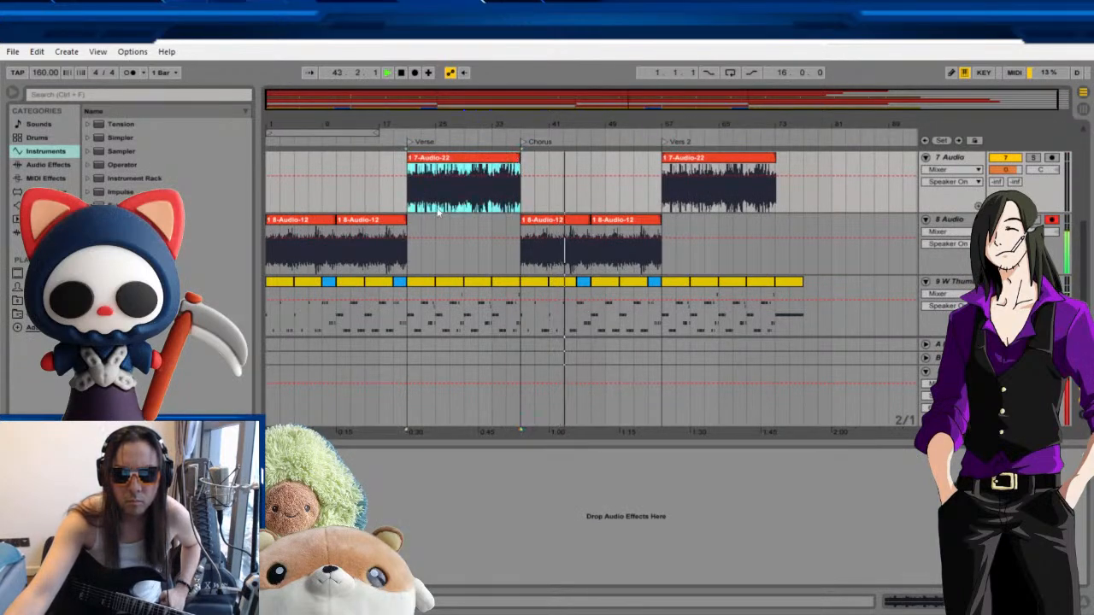
pyautogui.press('space')
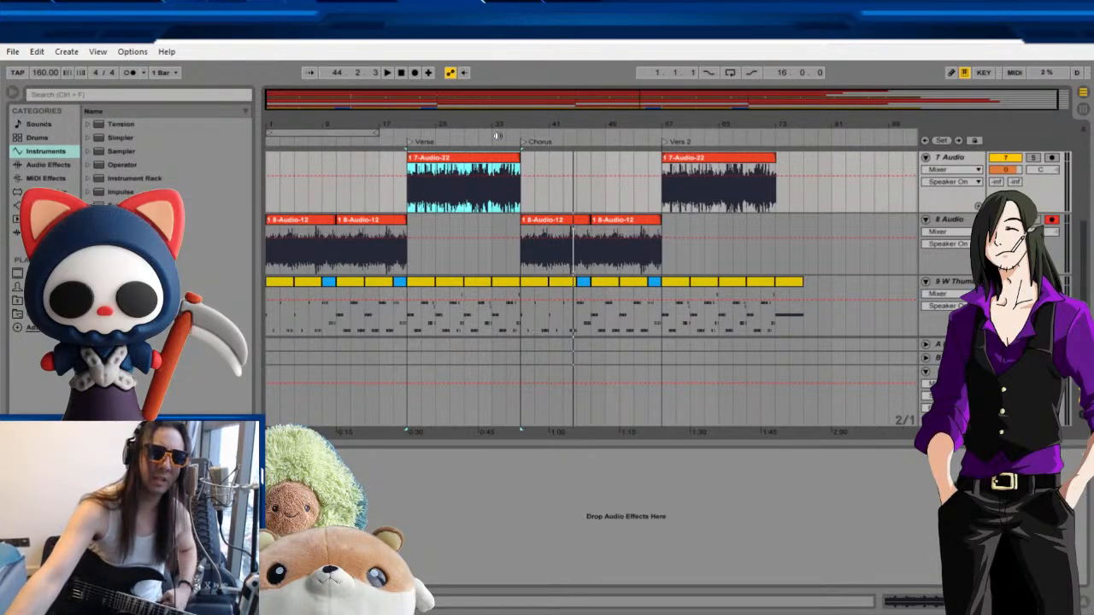
pyautogui.click(496, 135)
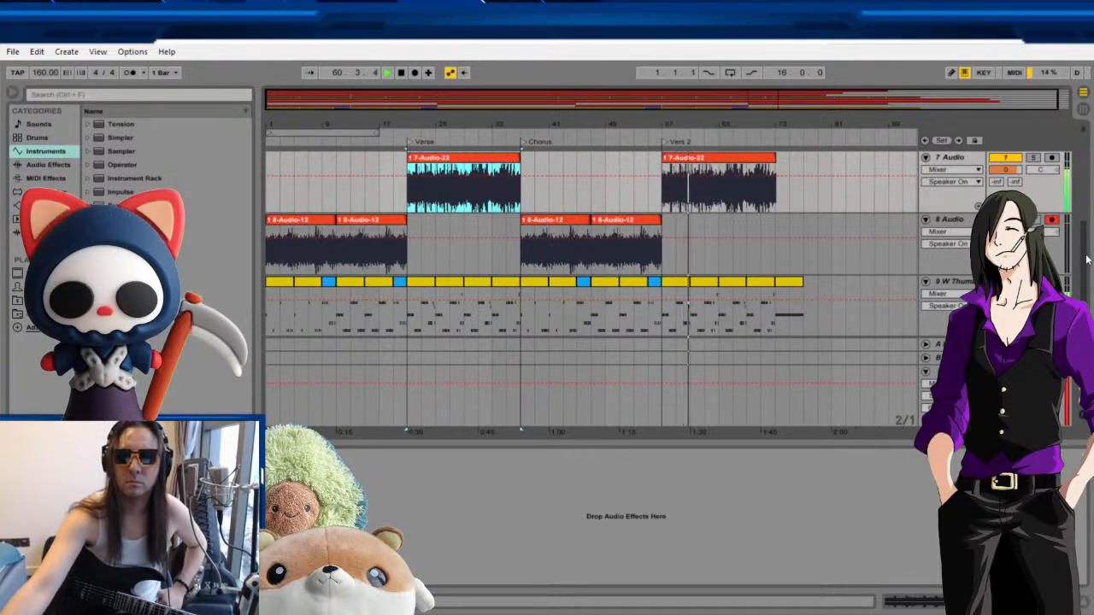
# Split the 6 Audio clip at bar 73, where the Vers 2 clip on the 7 Audio track ends.
pyautogui.scroll(4, 756, 216)
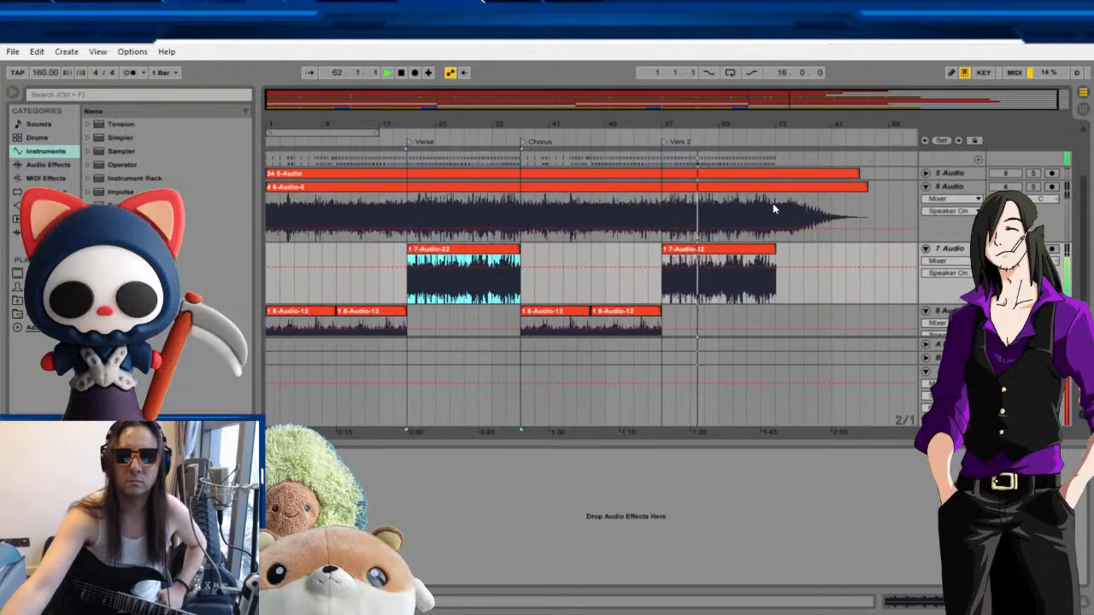
pyautogui.click(775, 210)
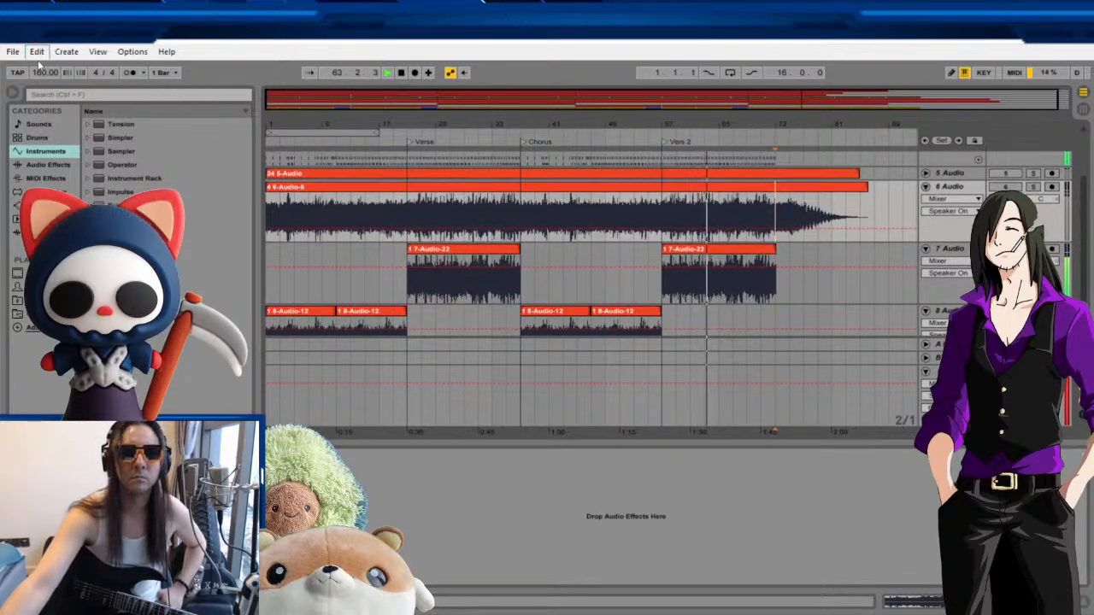
pyautogui.hotkey('ctrl', 'e')
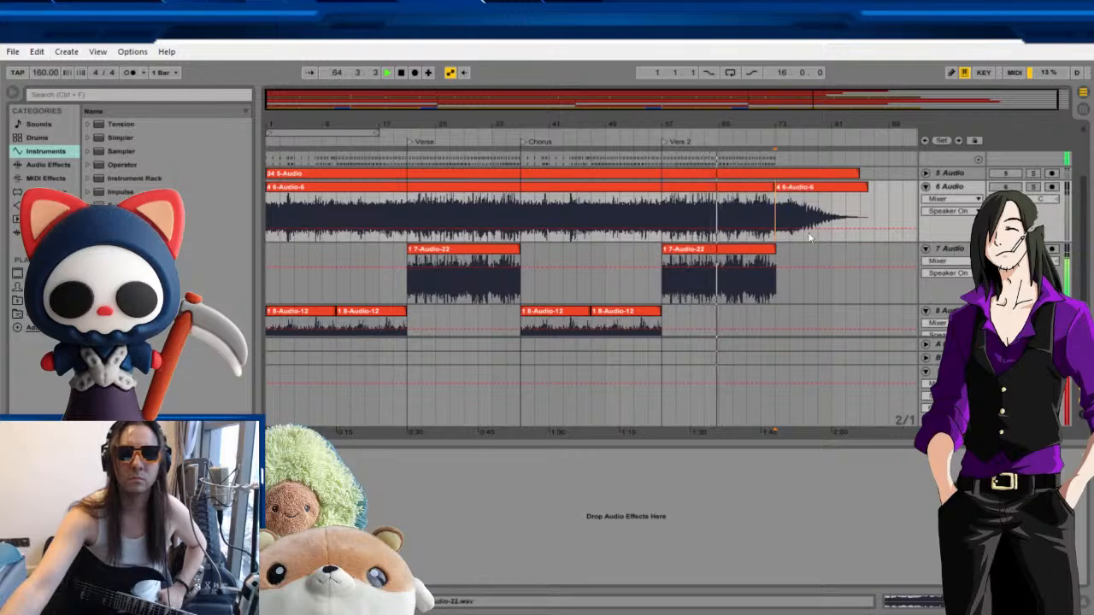
# Copy the split-off ending of the 6 Audio clip to the end of the Vers 2 clip on the 7 Audio track, and stop playback.
pyautogui.doubleClick(832, 188)
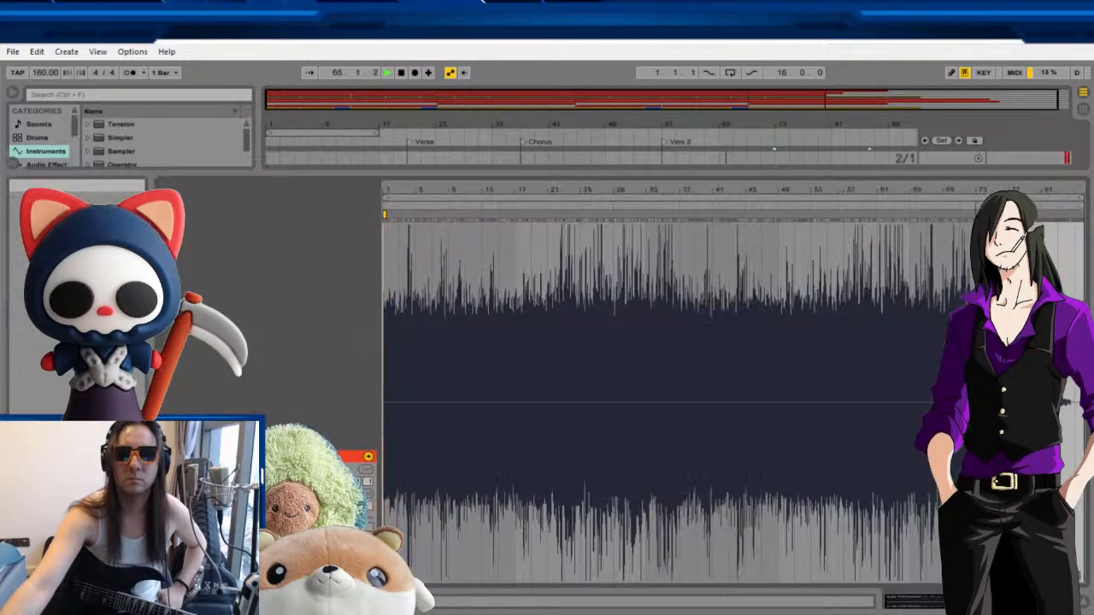
pyautogui.hotkey('shift', 'Tab')
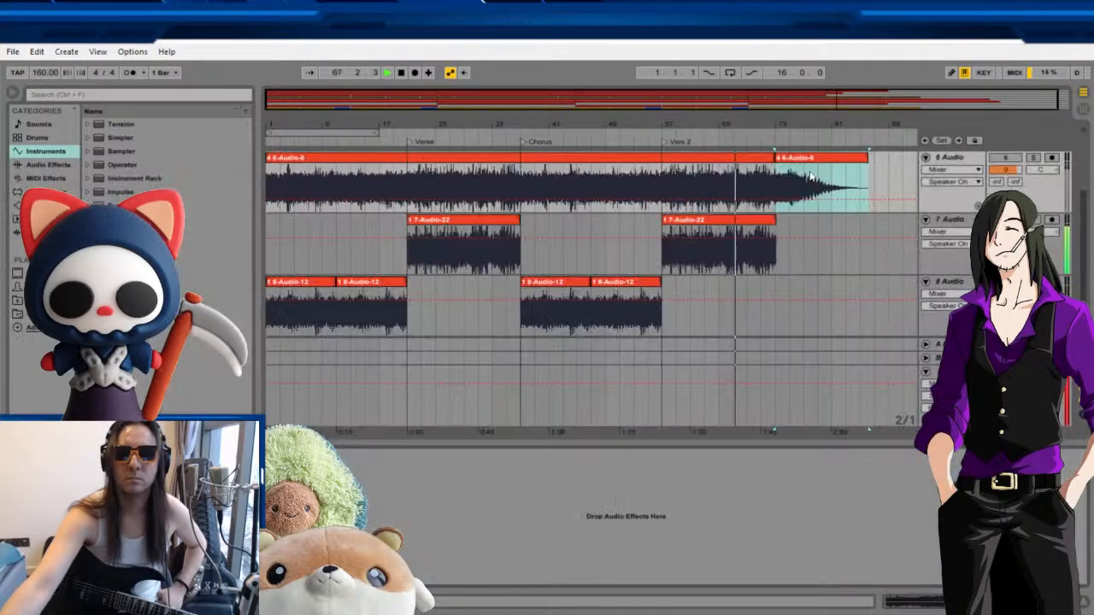
pyautogui.click(816, 175)
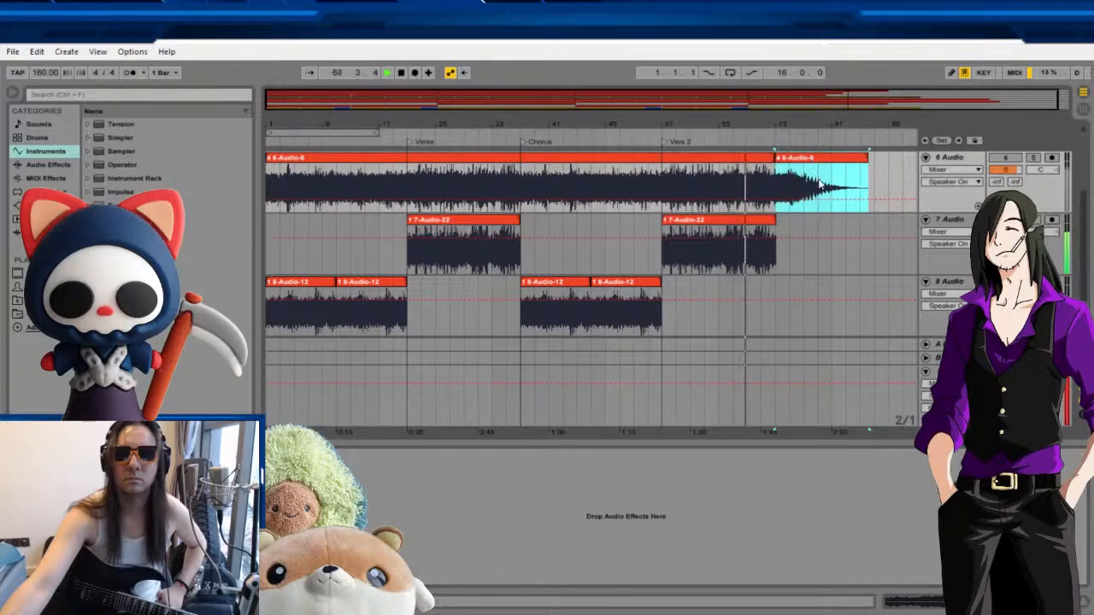
pyautogui.click(778, 267)
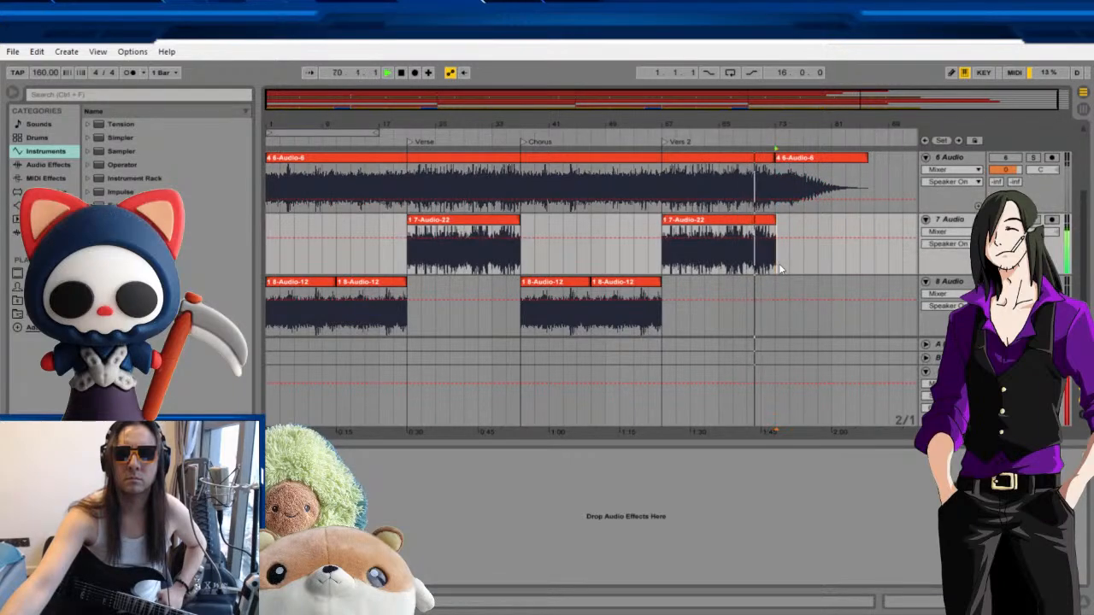
pyautogui.hotkey('ctrl', 'v')
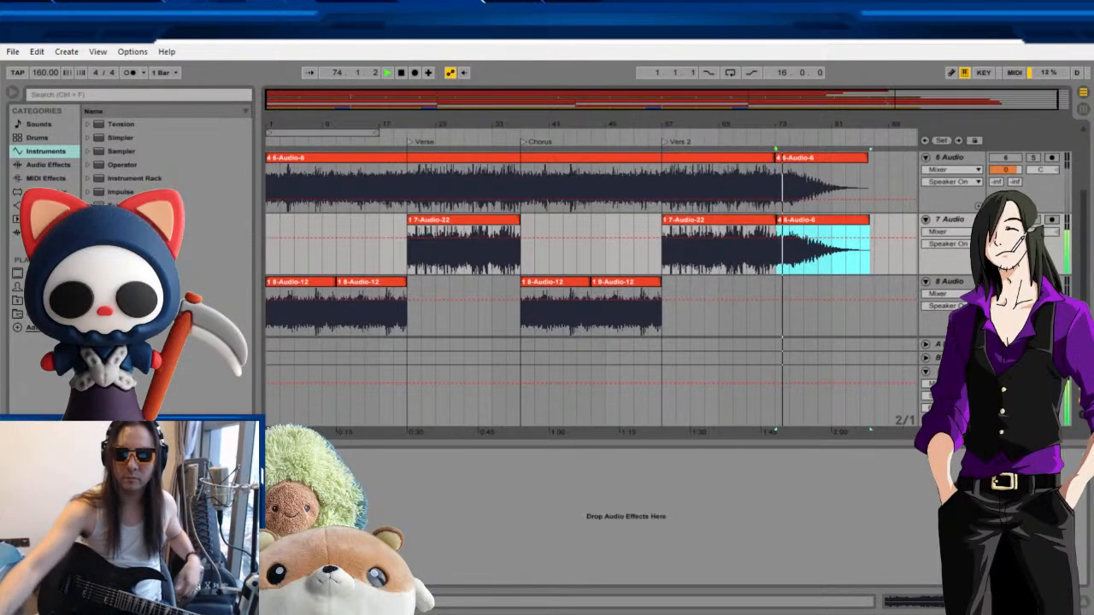
pyautogui.click(397, 72)
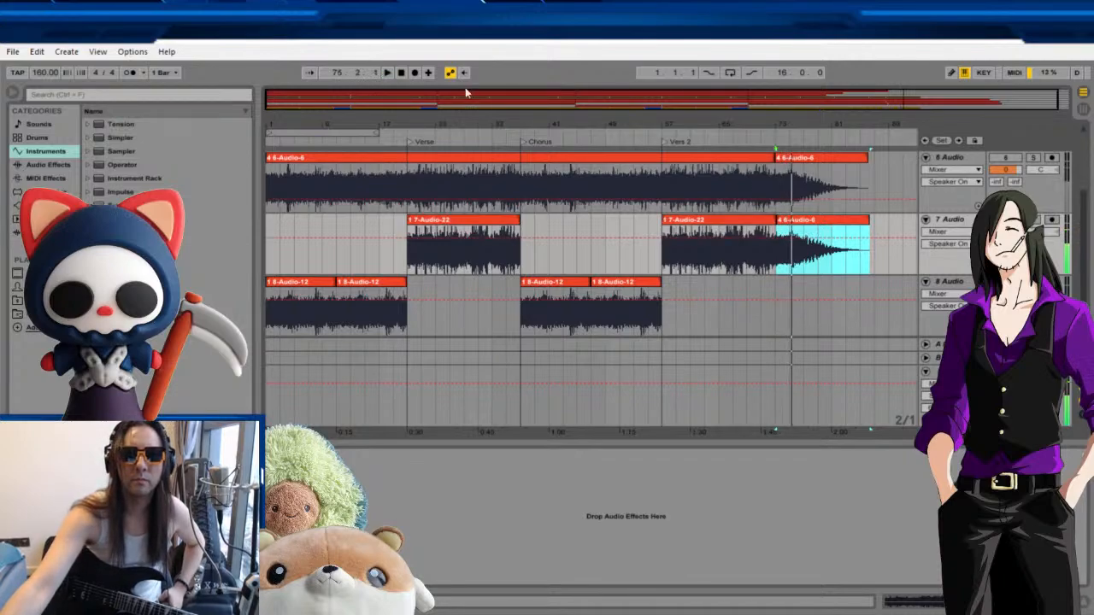
# Try to reposition the ending clip after the Vers 2 clip on the 7 Audio track and undo the last change.
pyautogui.moveTo(812, 221)
pyautogui.mouseDown()
pyautogui.moveTo(827, 221)
pyautogui.moveTo(776, 222)
pyautogui.mouseUp()
pyautogui.click(776, 223)
pyautogui.doubleClick(831, 219)
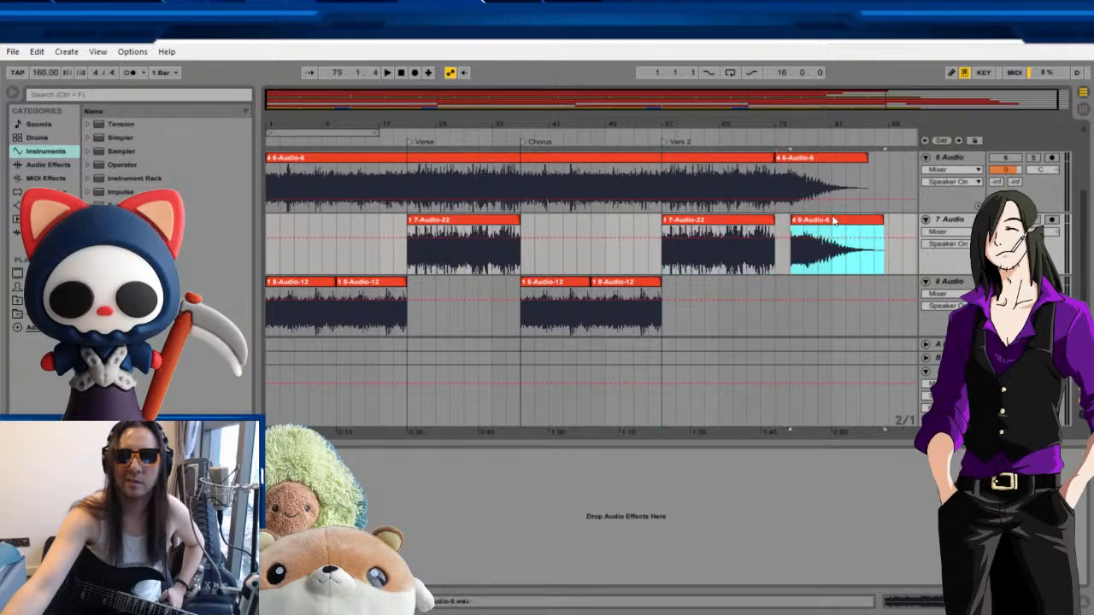
pyautogui.hotkey('shift', 'Tab')
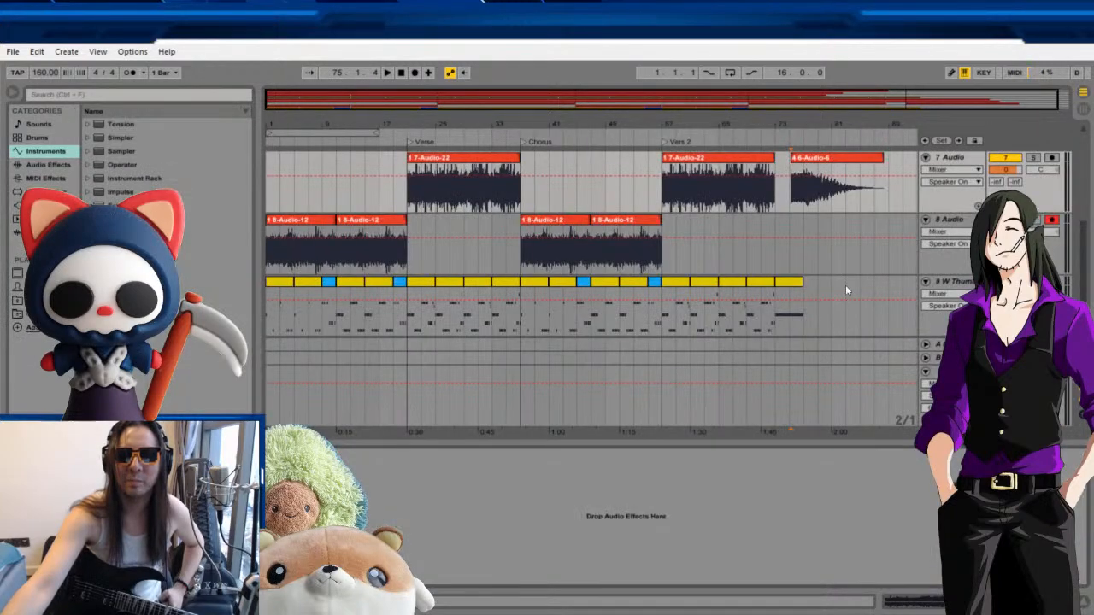
pyautogui.moveTo(844, 159); pyautogui.dragTo(829, 155)
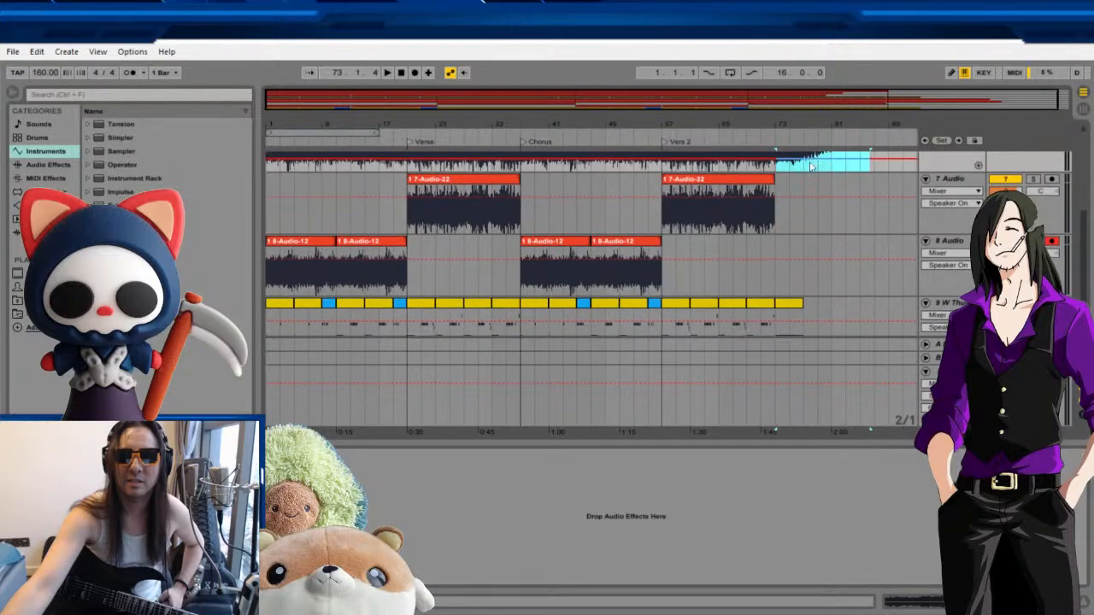
pyautogui.hotkey('ctrl', 'z')
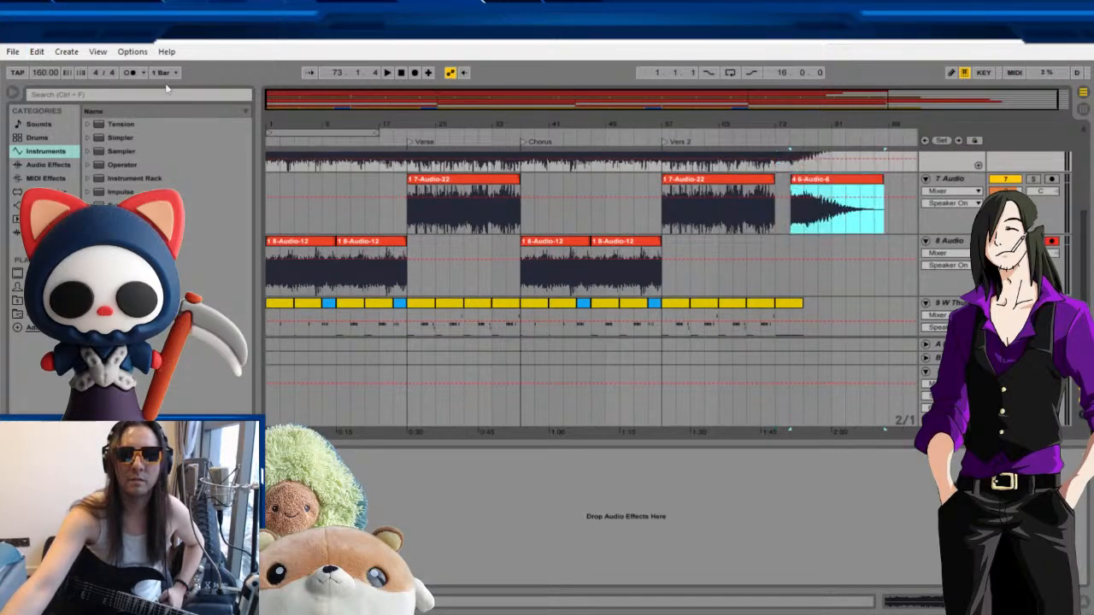
# Align the ending clip on the 7 Audio track with the end of the Vers 2 clip at bar 73 and play the transition.
pyautogui.moveTo(817, 181); pyautogui.dragTo(799, 182)
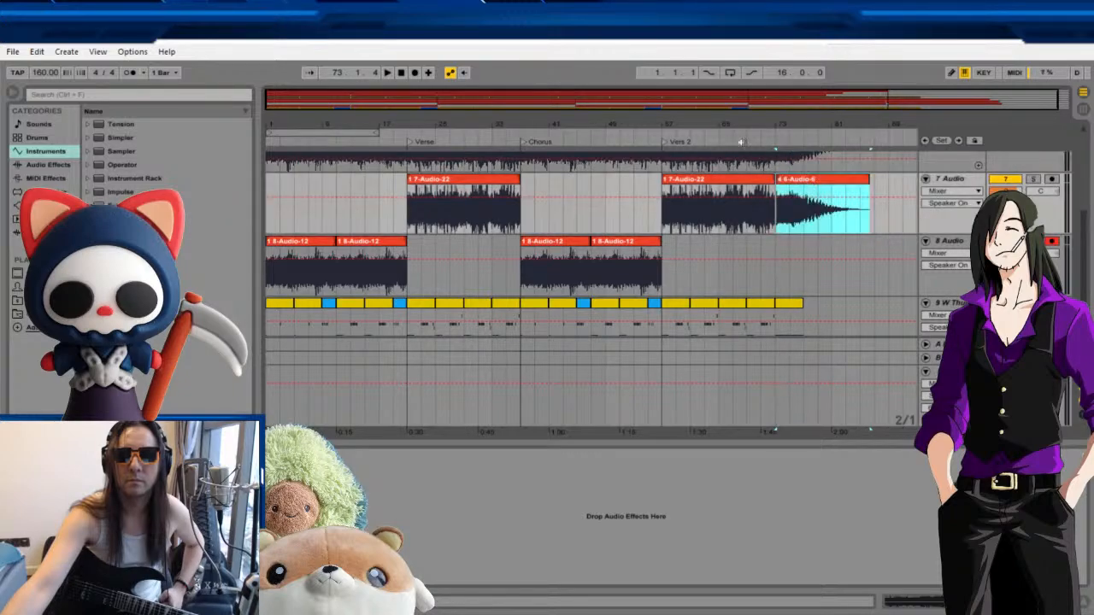
pyautogui.moveTo(787, 181); pyautogui.dragTo(791, 182)
pyautogui.scroll(1, 792, 185)
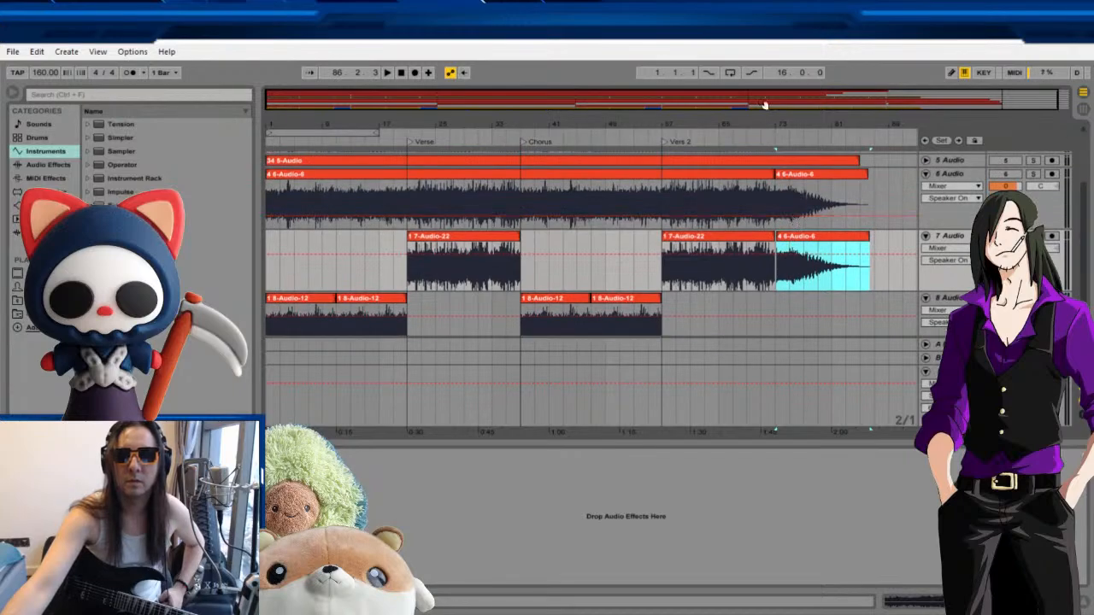
pyautogui.moveTo(763, 105); pyautogui.dragTo(706, 94)
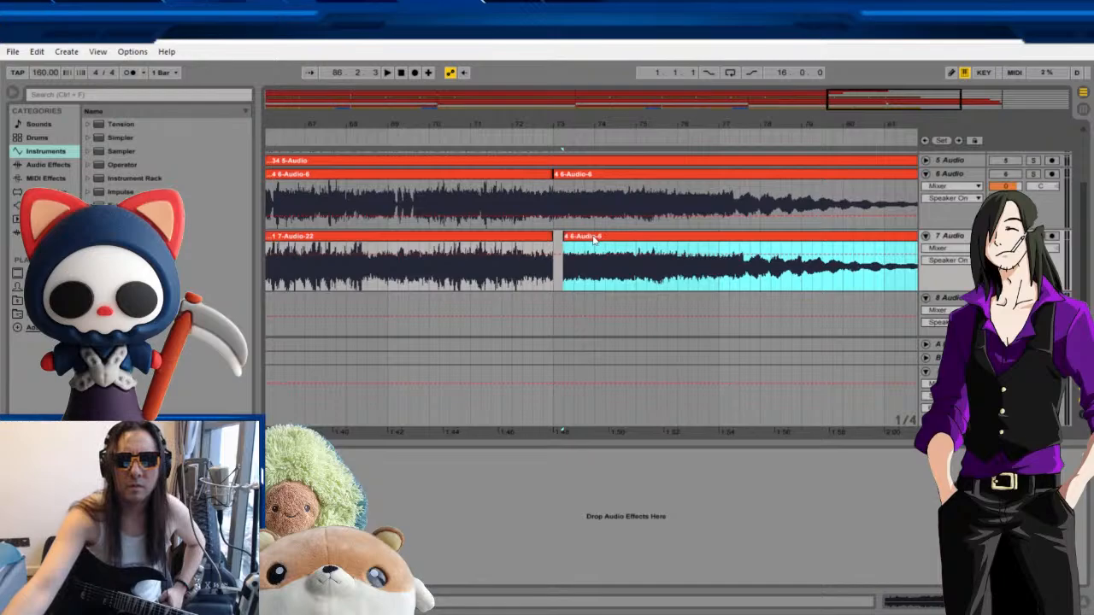
pyautogui.moveTo(594, 240); pyautogui.dragTo(591, 240)
pyautogui.moveTo(855, 100); pyautogui.dragTo(368, 98)
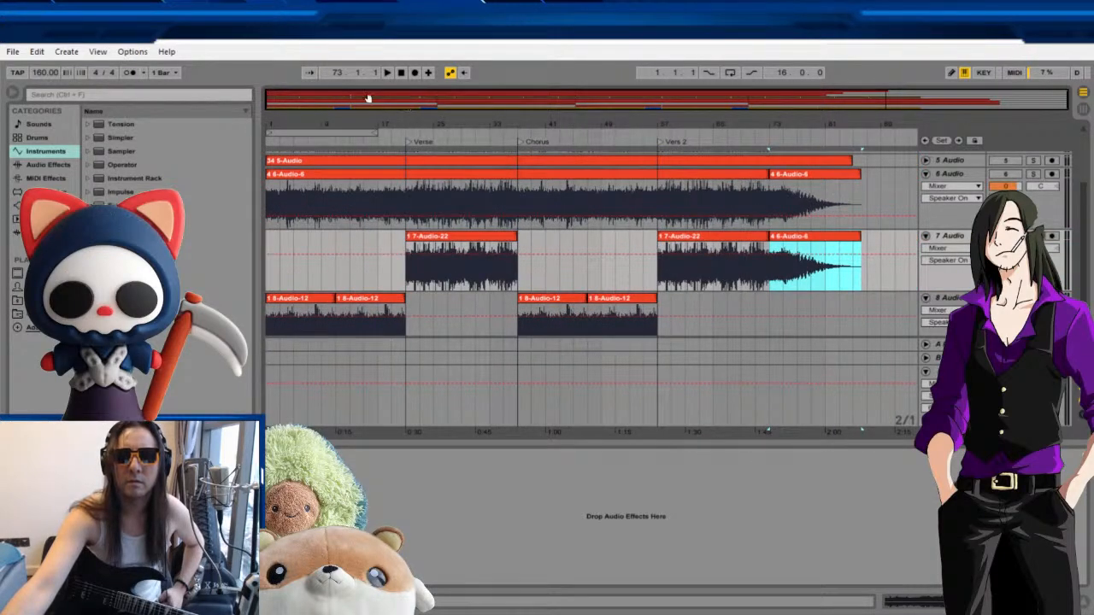
pyautogui.click(751, 137)
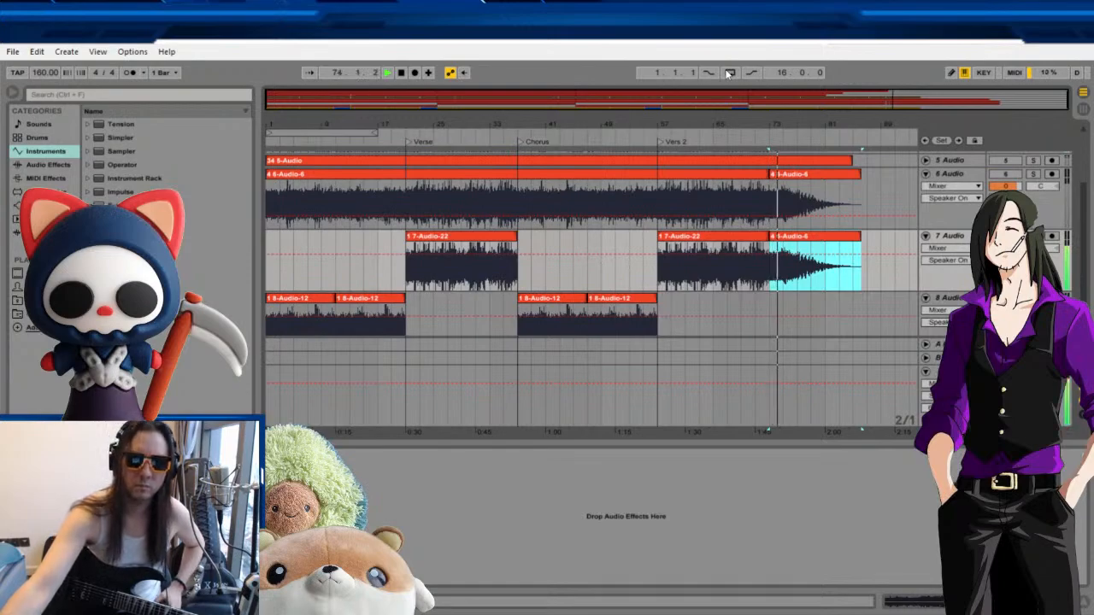
pyautogui.click(398, 74)
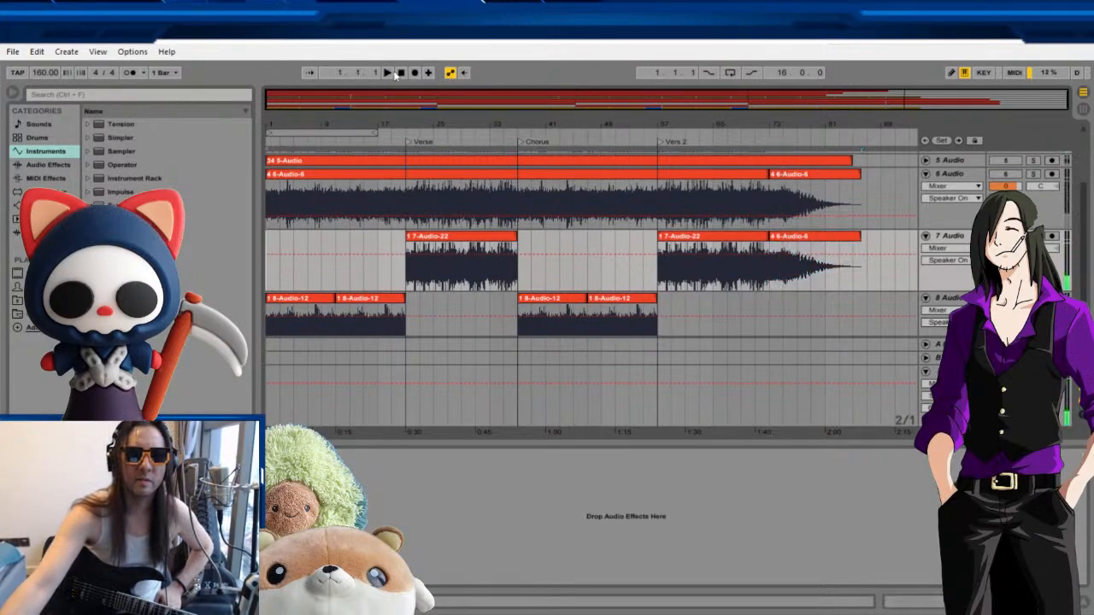
# Play the arrangement from bar 1 through Vers 2, replay the intro from the start, and stop playback.
pyautogui.click(388, 72)
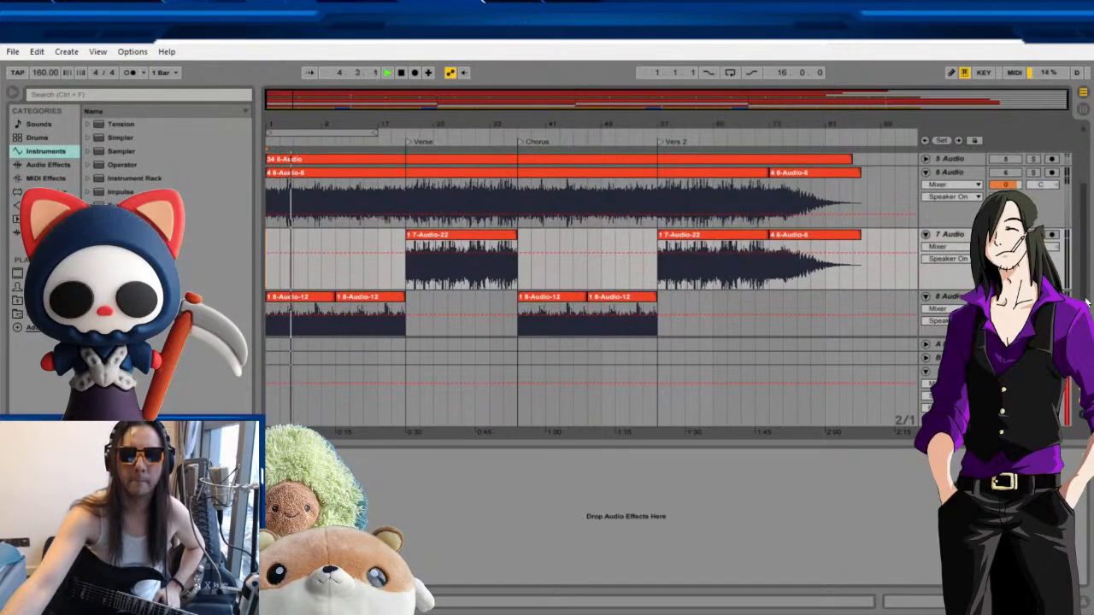
pyautogui.scroll(-3, 589, 282)
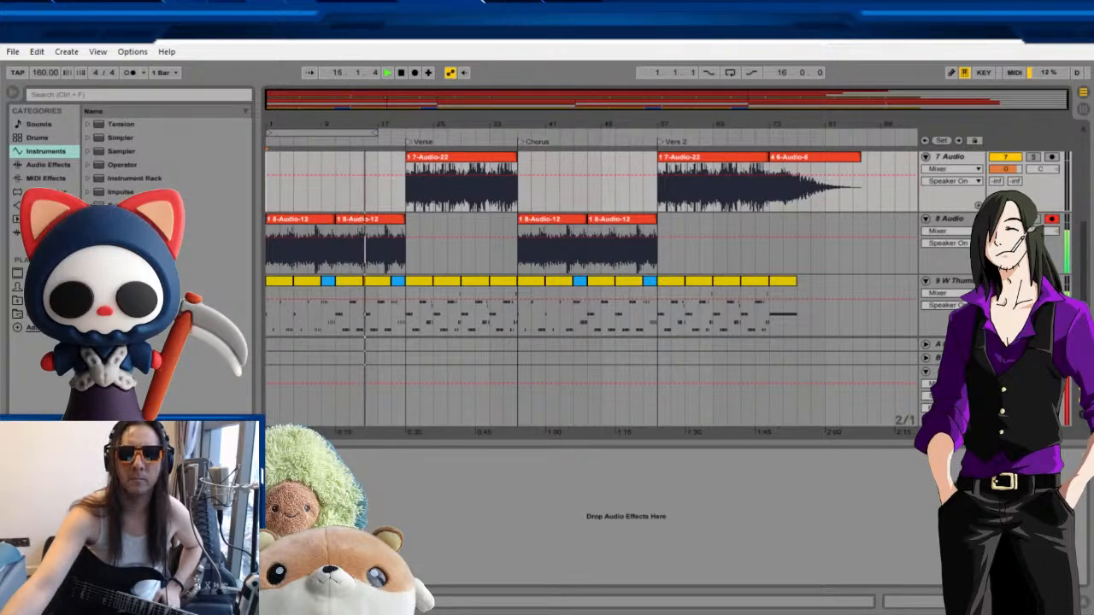
pyautogui.scroll(2, 809, 264)
pyautogui.scroll(-2, 826, 267)
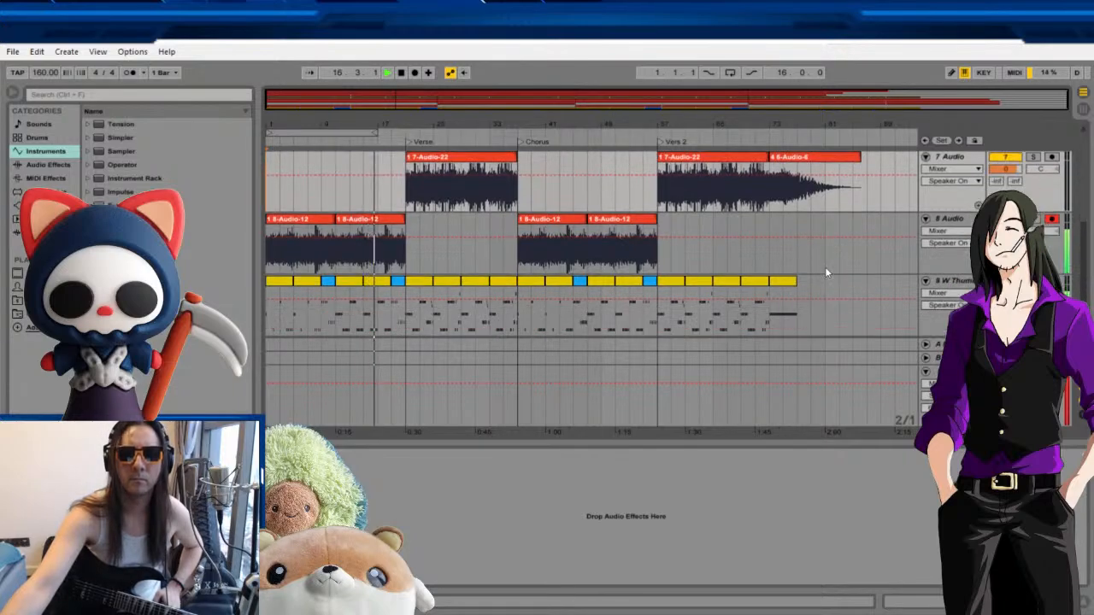
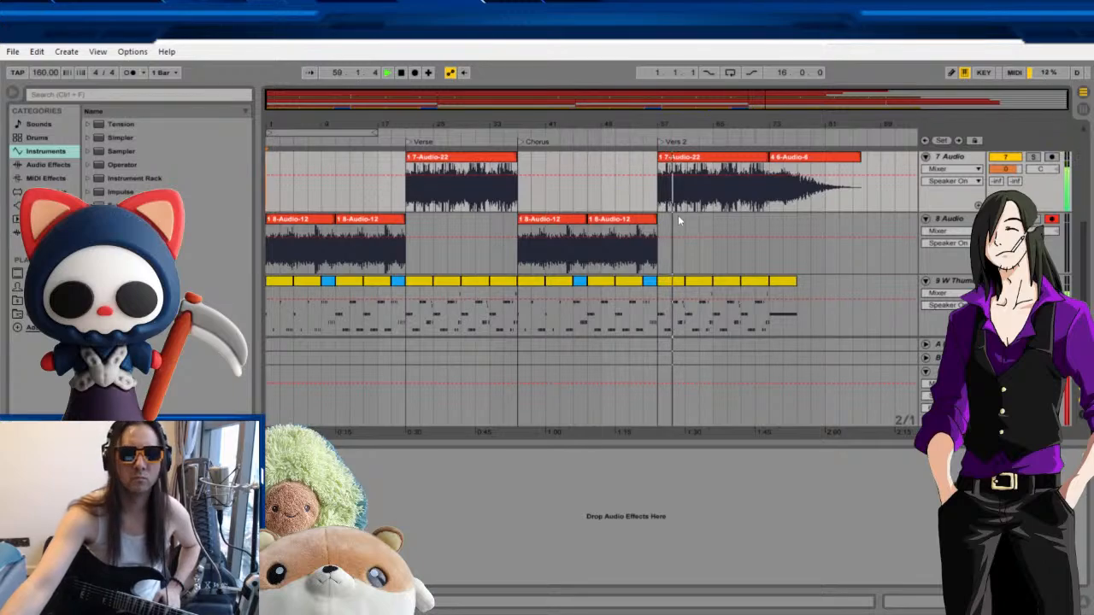
pyautogui.click(401, 73)
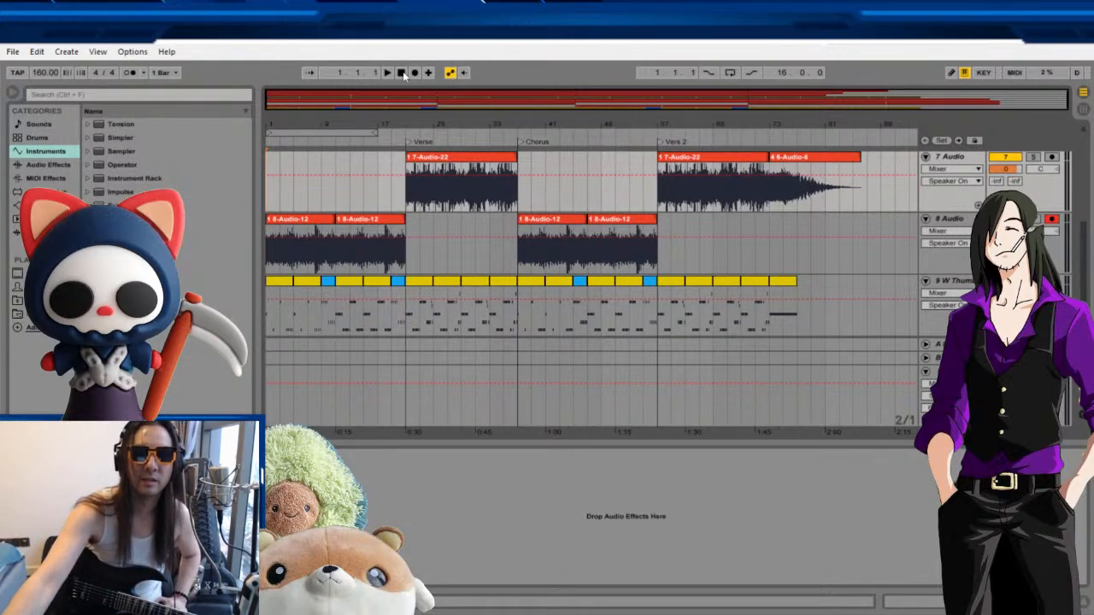
pyautogui.click(388, 76)
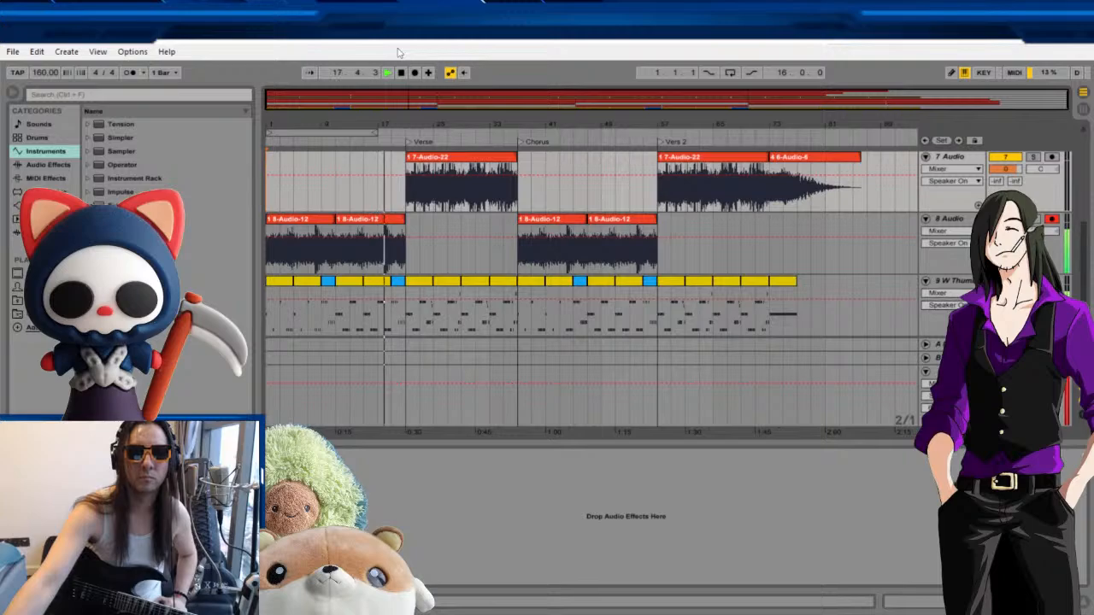
pyautogui.click(401, 73)
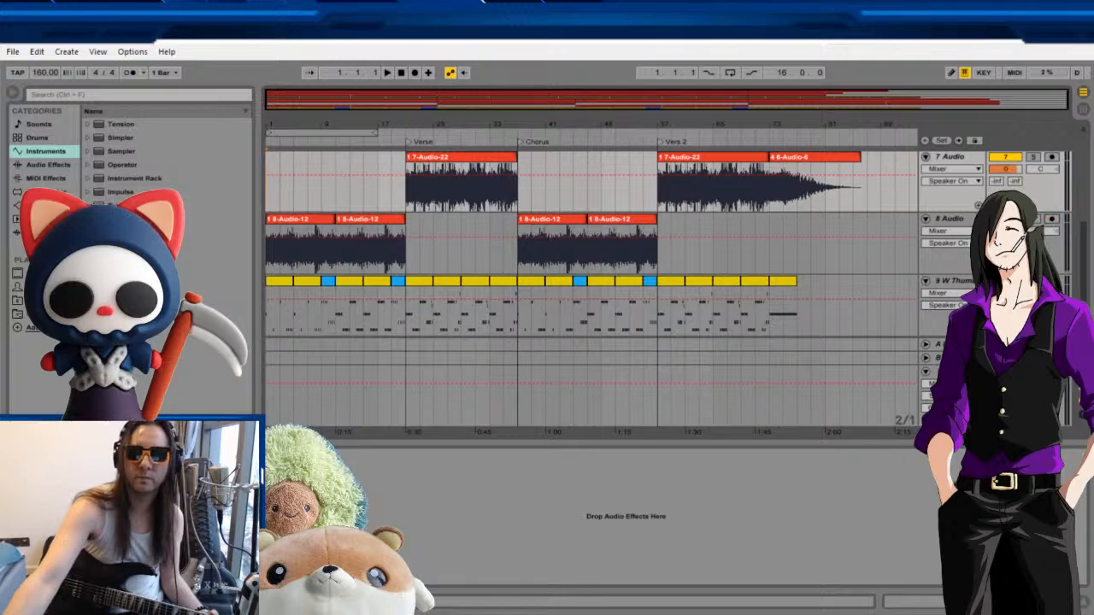
# Insert an audio track below 8 Audio and record a guitar take on it from bar 1 to just past the Verse marker.
pyautogui.click(949, 219)
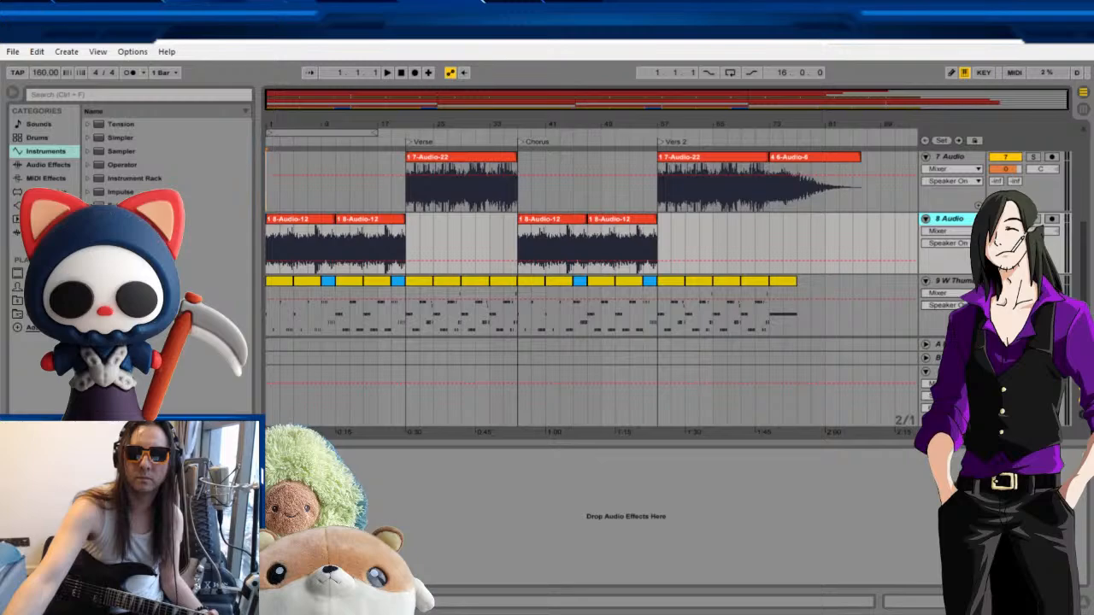
pyautogui.hotkey('ctrl', 't')
pyautogui.click(950, 283)
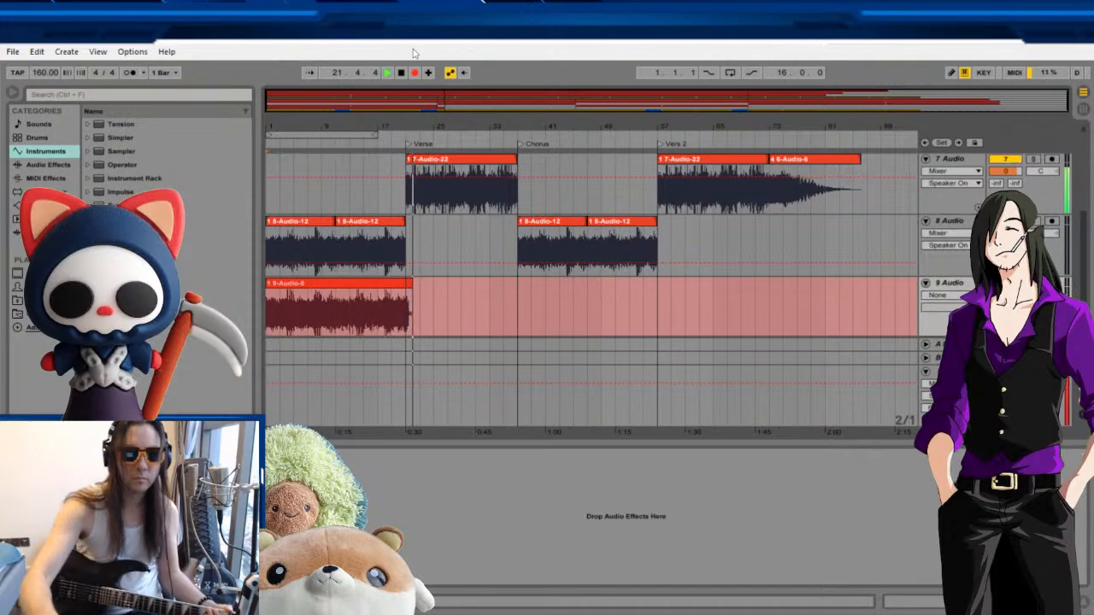
pyautogui.click(401, 73)
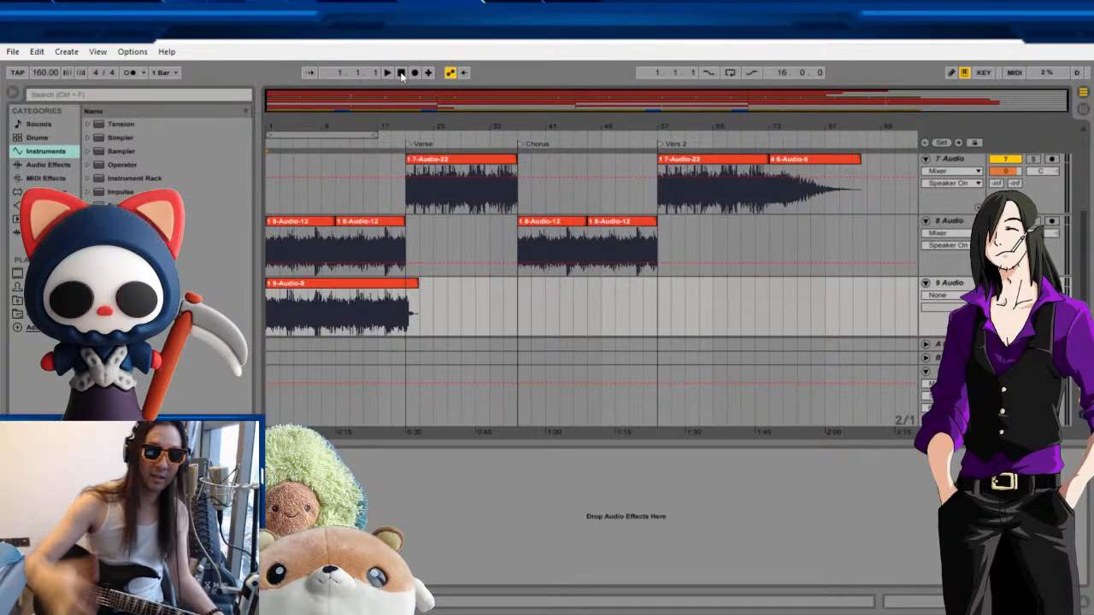
# Play back the first intro take on the 9 Audio track and delete its clip.
pyautogui.click(389, 75)
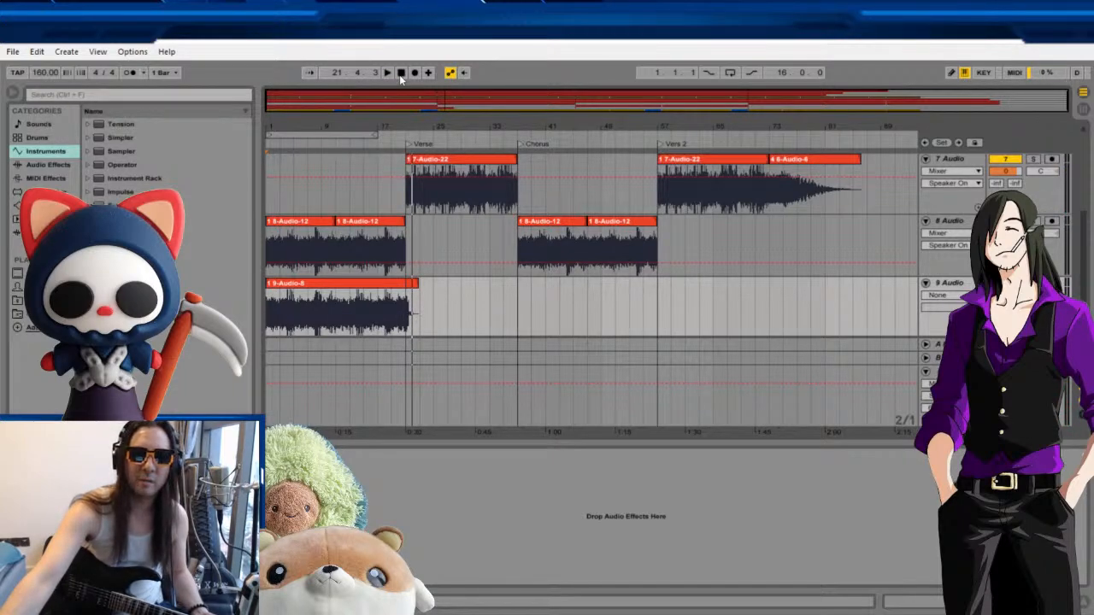
pyautogui.click(399, 74)
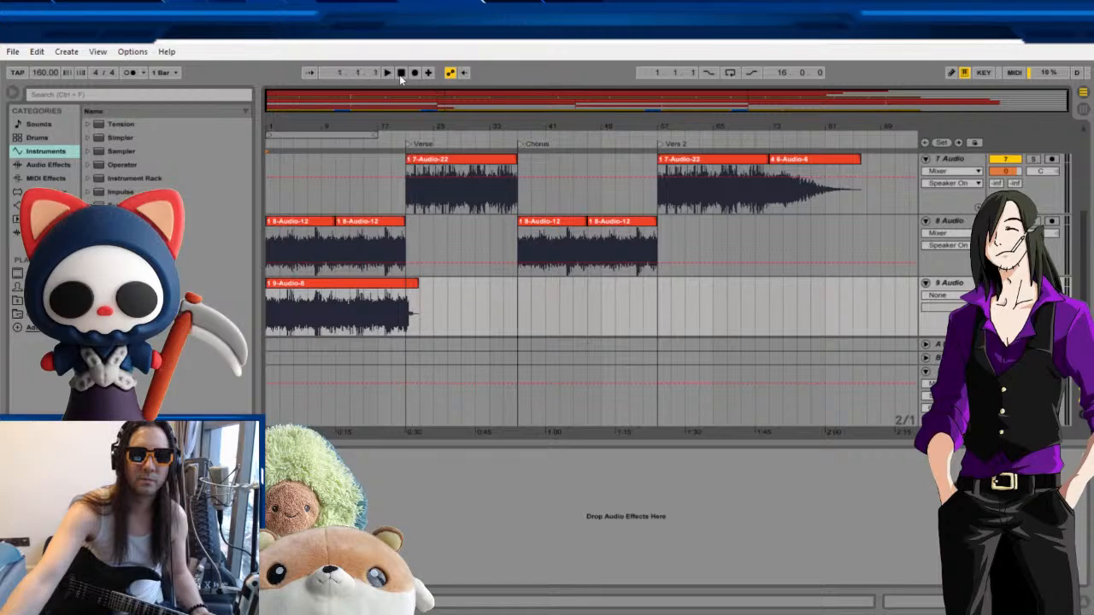
pyautogui.click(351, 283)
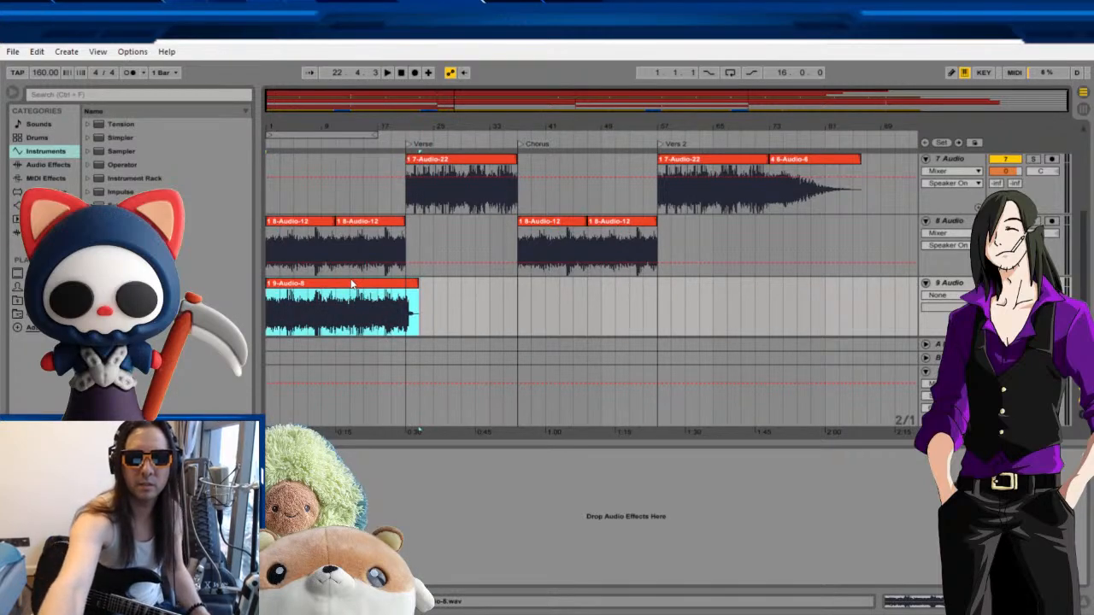
pyautogui.press('Delete')
# Record a second guitar take on the empty 9 Audio track from bar 1 to just past the Verse marker.
pyautogui.click(273, 299)
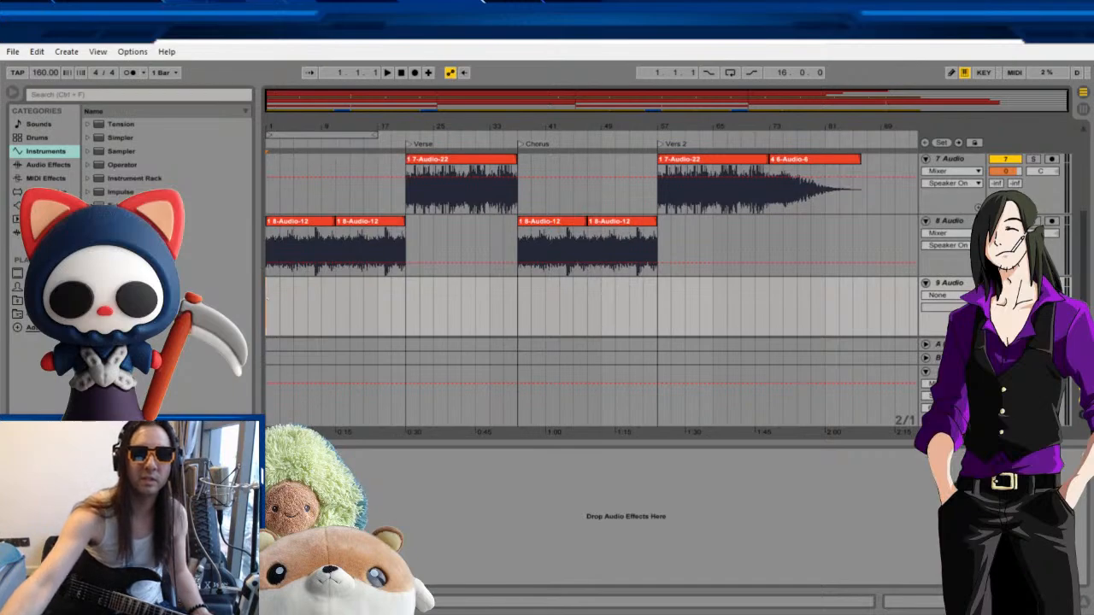
pyautogui.click(416, 73)
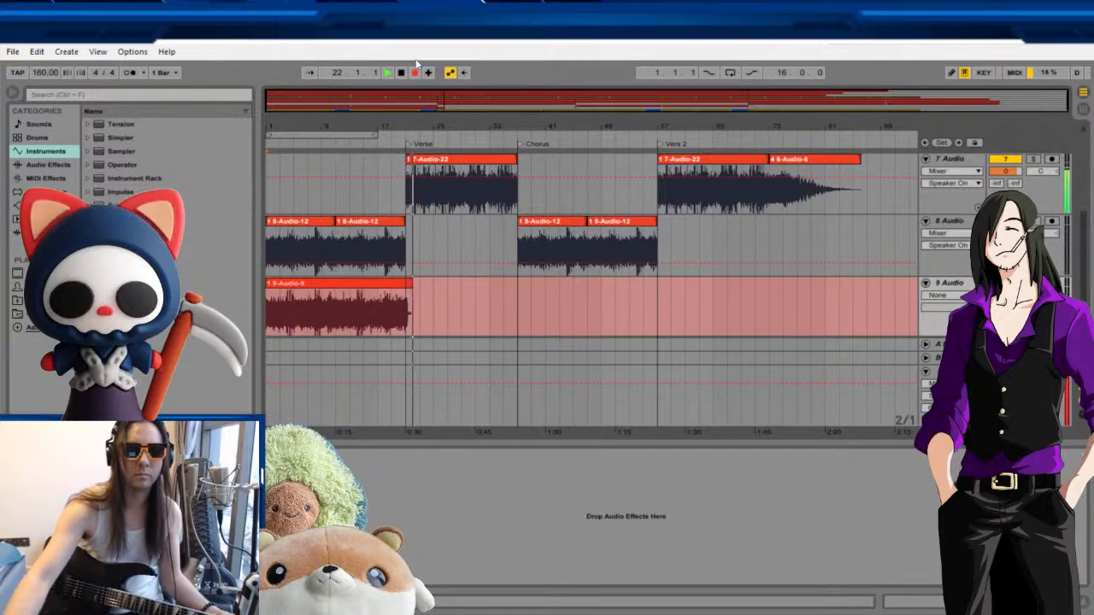
pyautogui.click(402, 72)
pyautogui.click(401, 74)
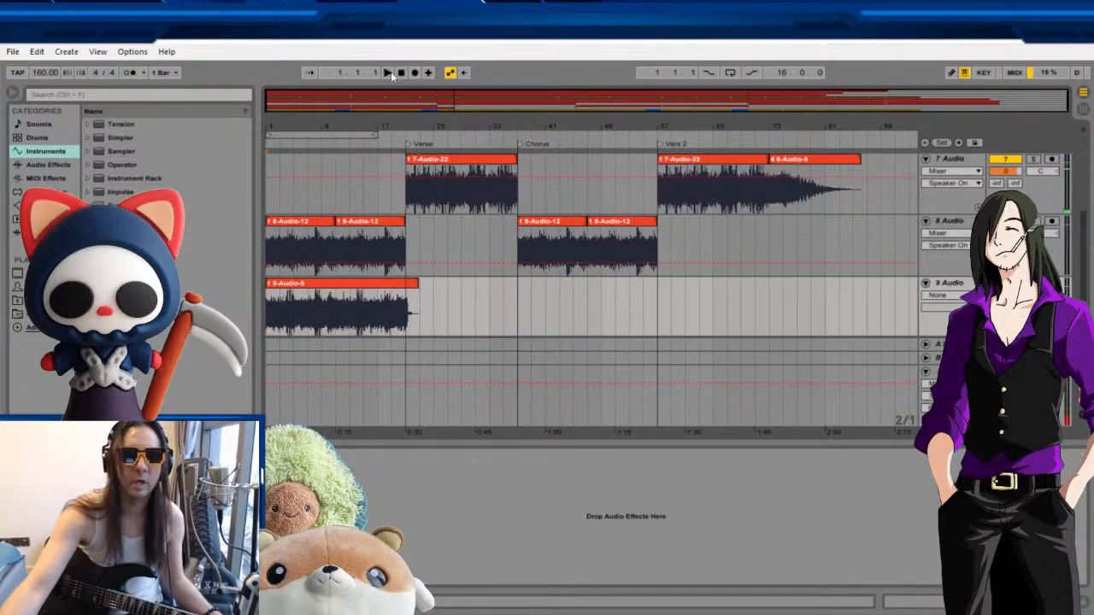
# Listen to the second intro take on the 9 Audio track and remove its clip.
pyautogui.click(387, 72)
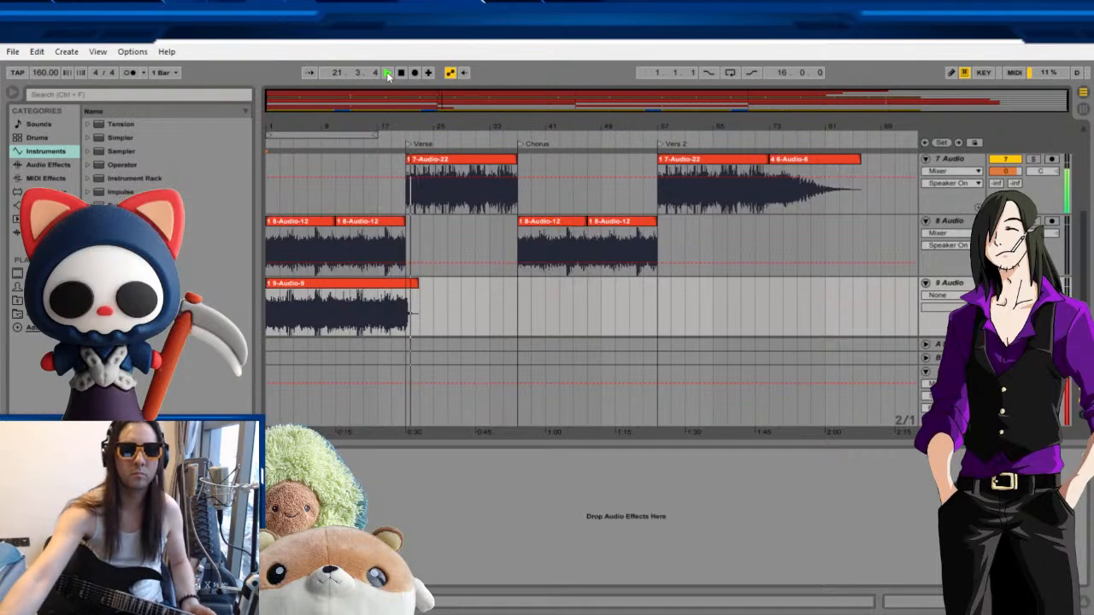
pyautogui.click(403, 73)
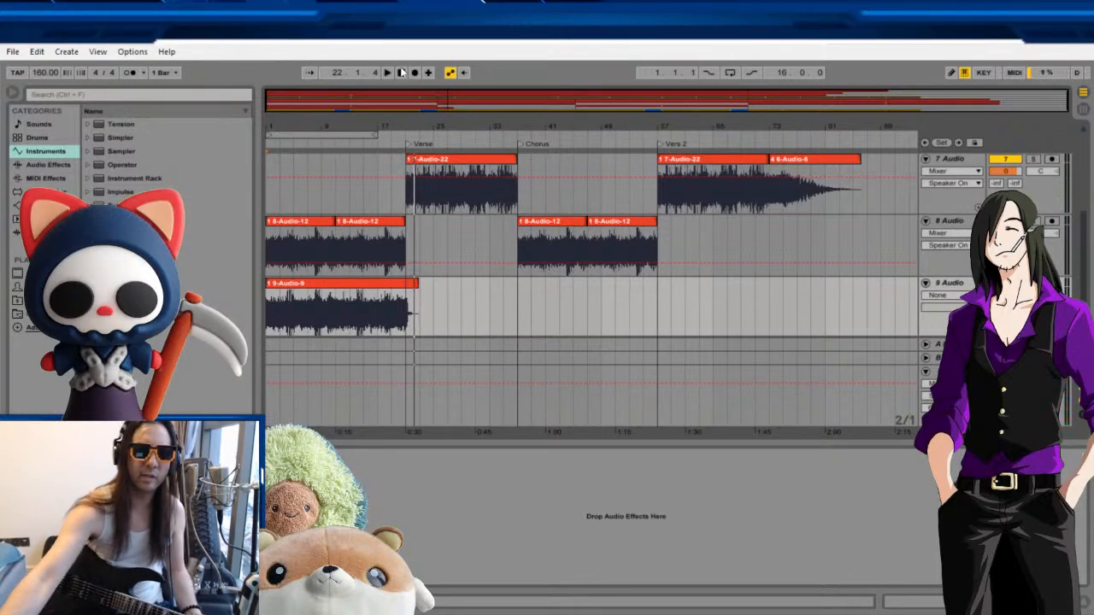
pyautogui.click(346, 282)
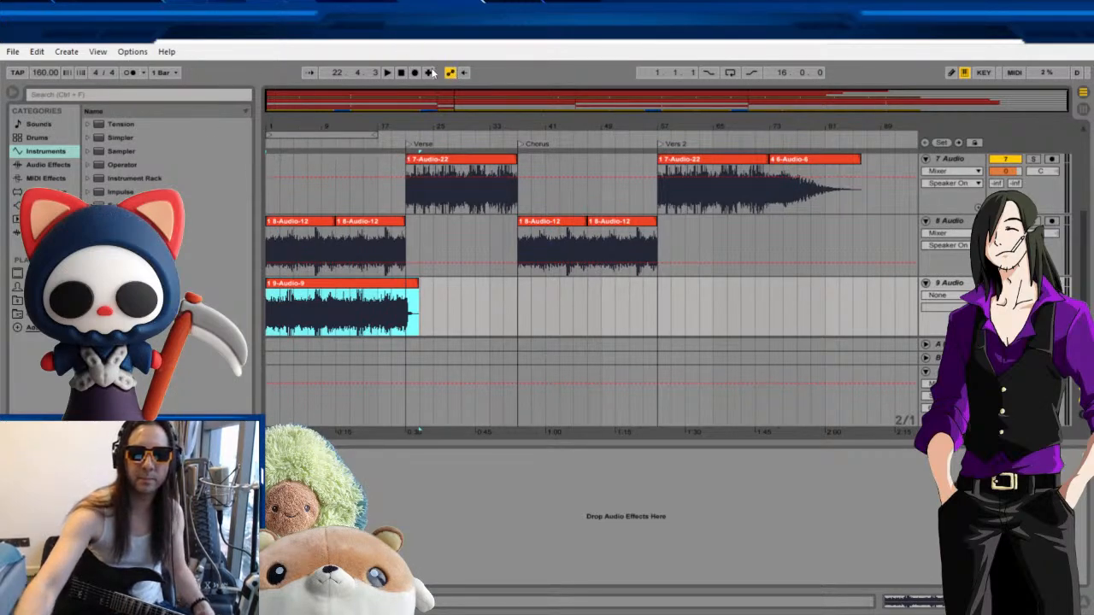
pyautogui.press('Delete')
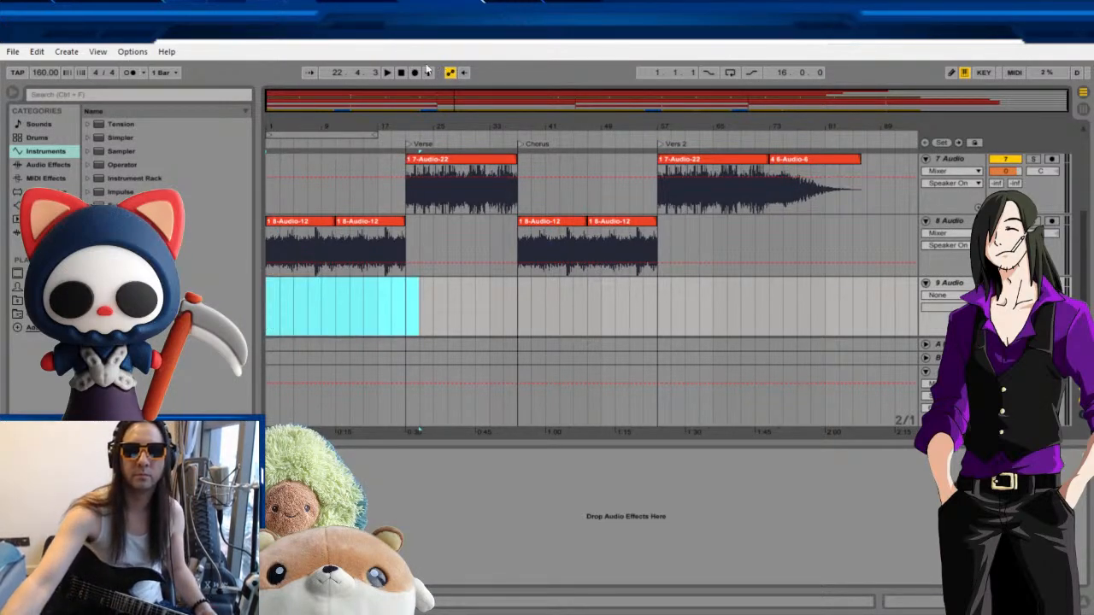
pyautogui.click(403, 73)
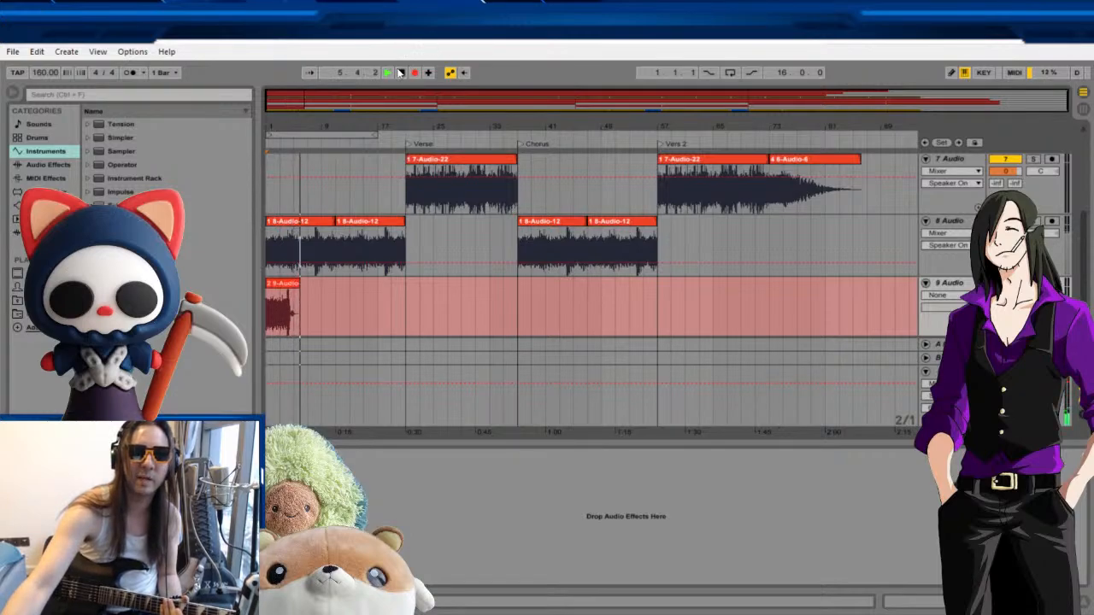
pyautogui.click(400, 73)
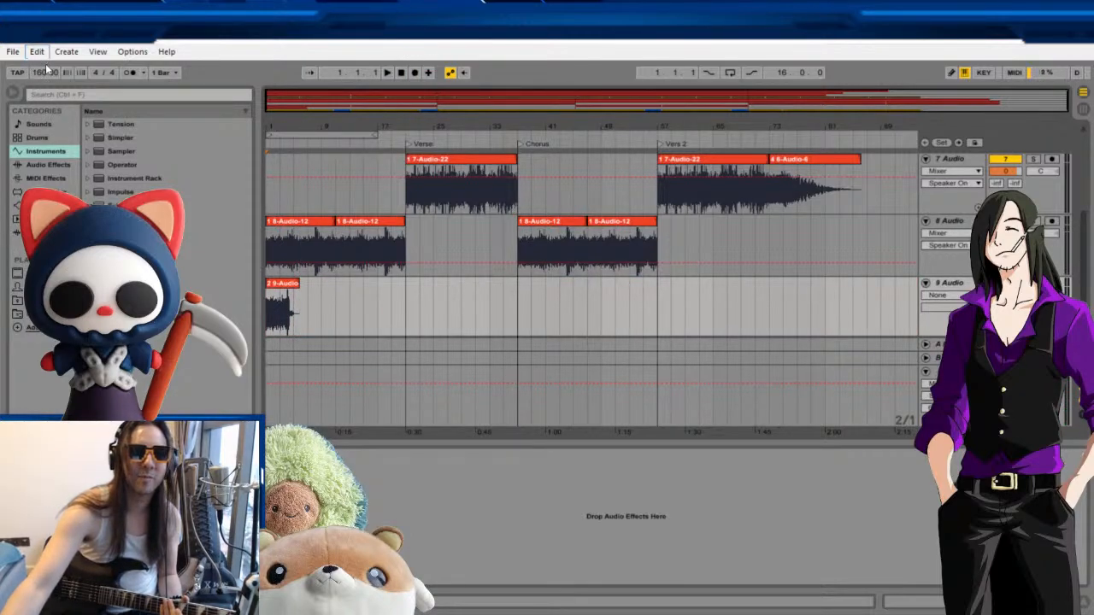
pyautogui.hotkey('ctrl', 'z')
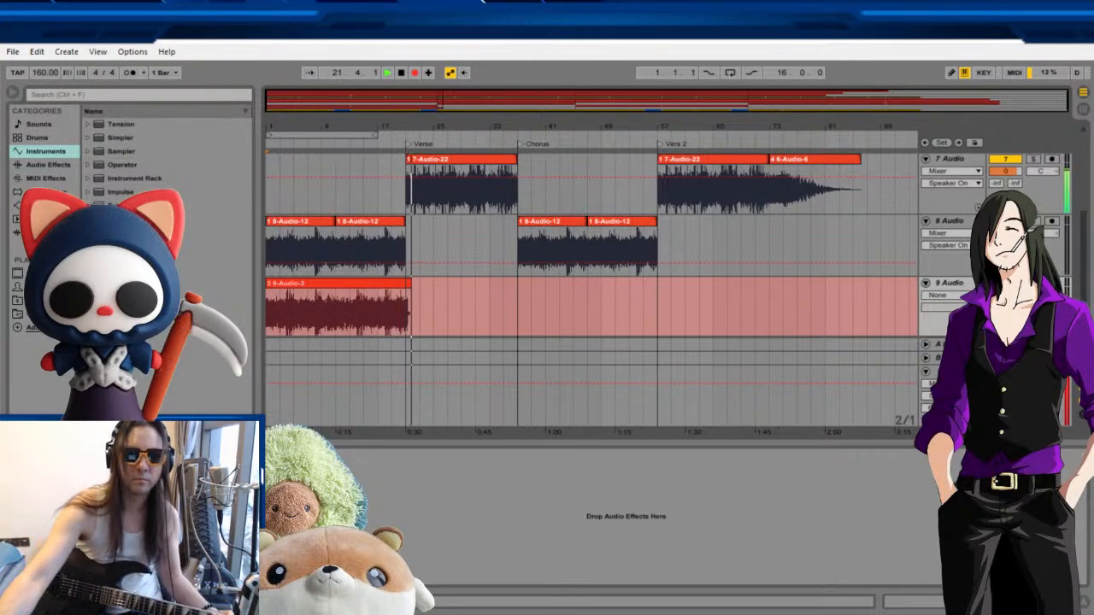
# Record a new intro guitar take on the 9 Audio track from bar 1 past the Verse marker and play it back.
pyautogui.click(401, 73)
pyautogui.click(401, 73)
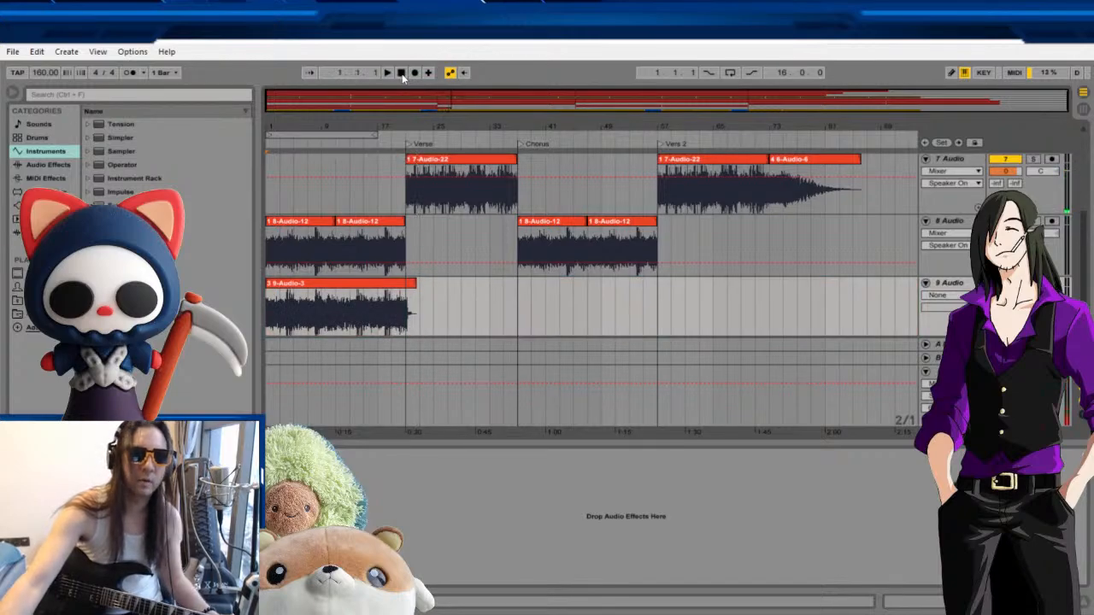
pyautogui.click(389, 74)
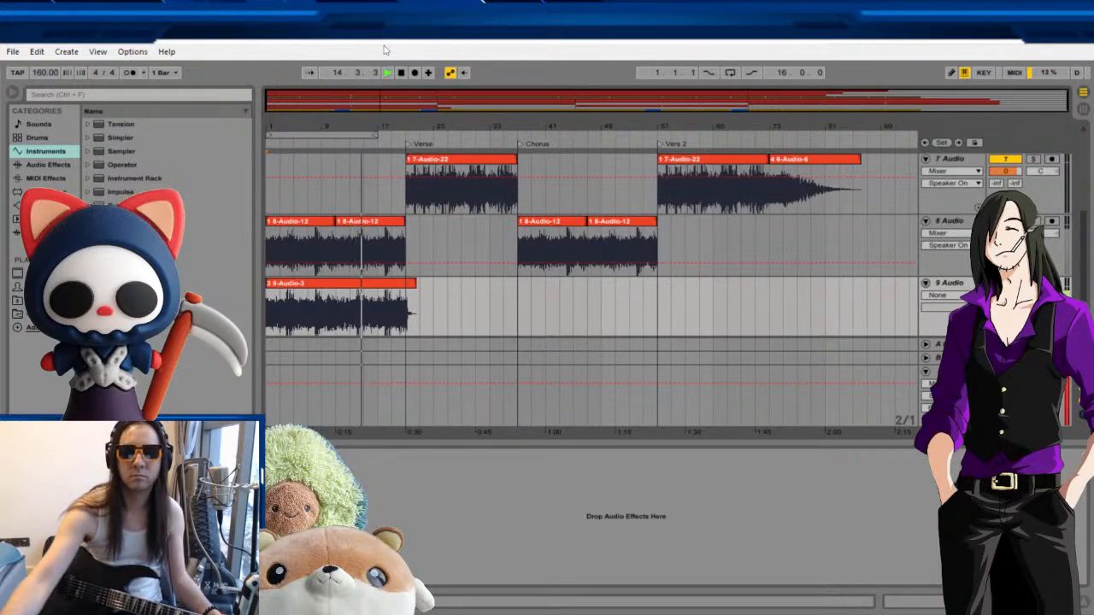
# Replace the take on the 9 Audio track with a new intro recording, play it back, and trim its end to the Verse marker.
pyautogui.click(401, 74)
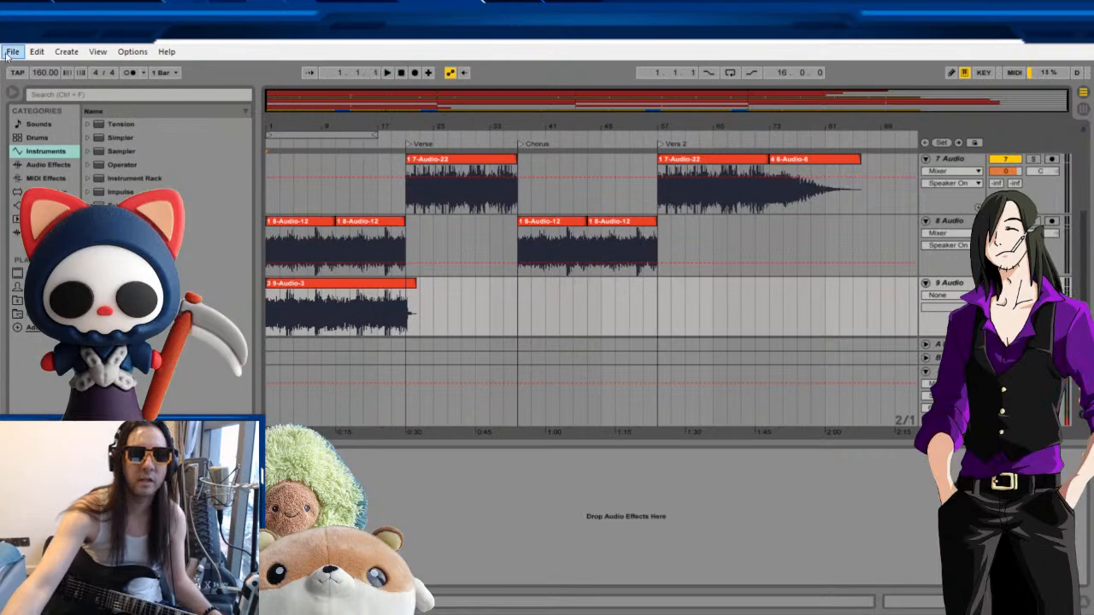
pyautogui.hotkey('ctrl', 'z')
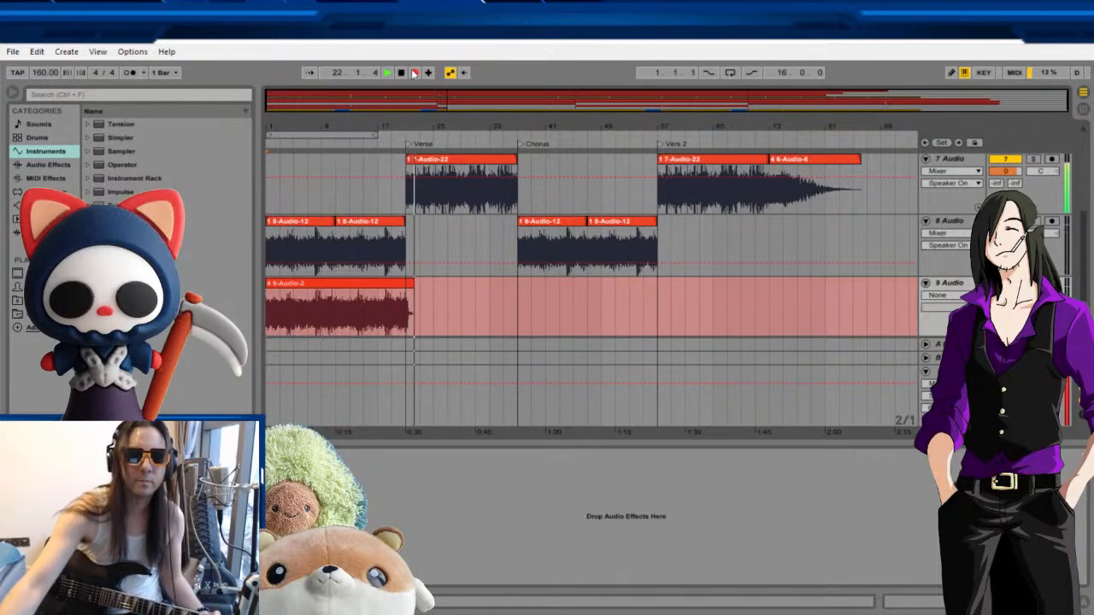
pyautogui.click(402, 74)
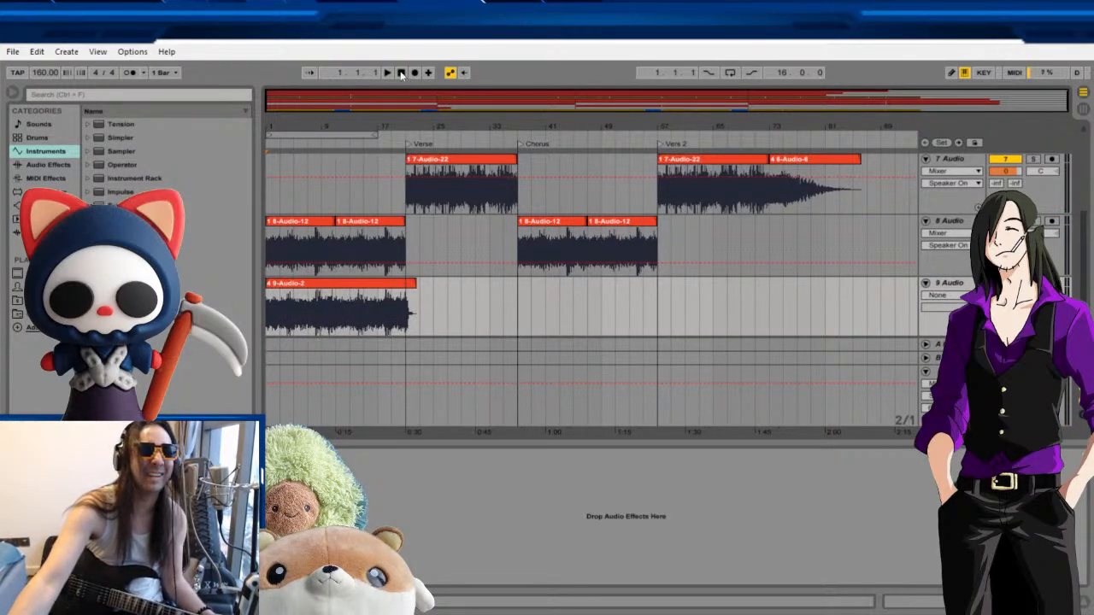
pyautogui.click(389, 74)
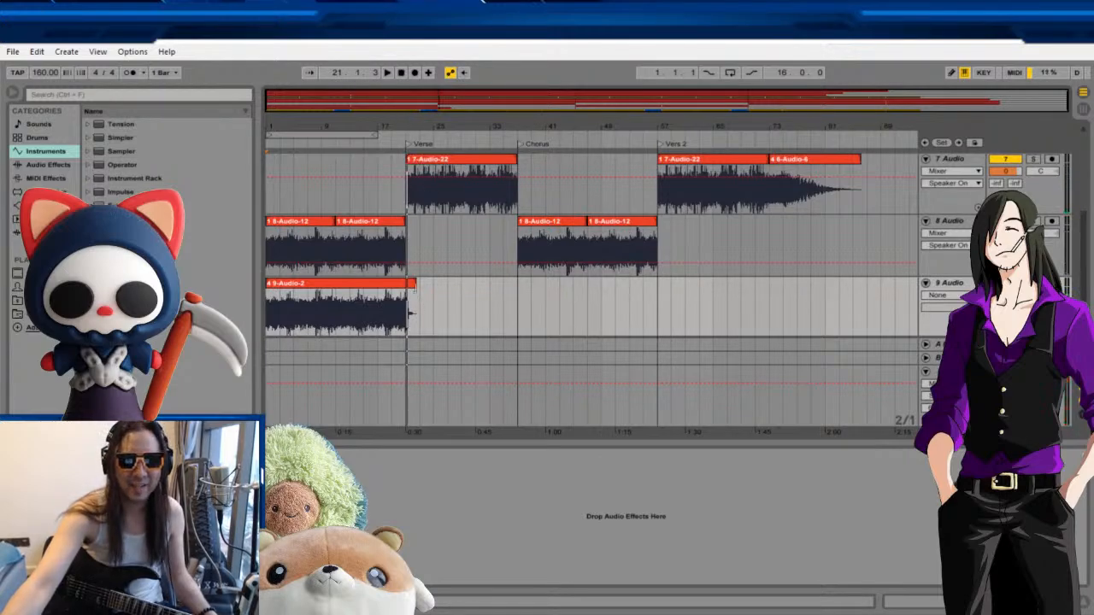
pyautogui.click(412, 289)
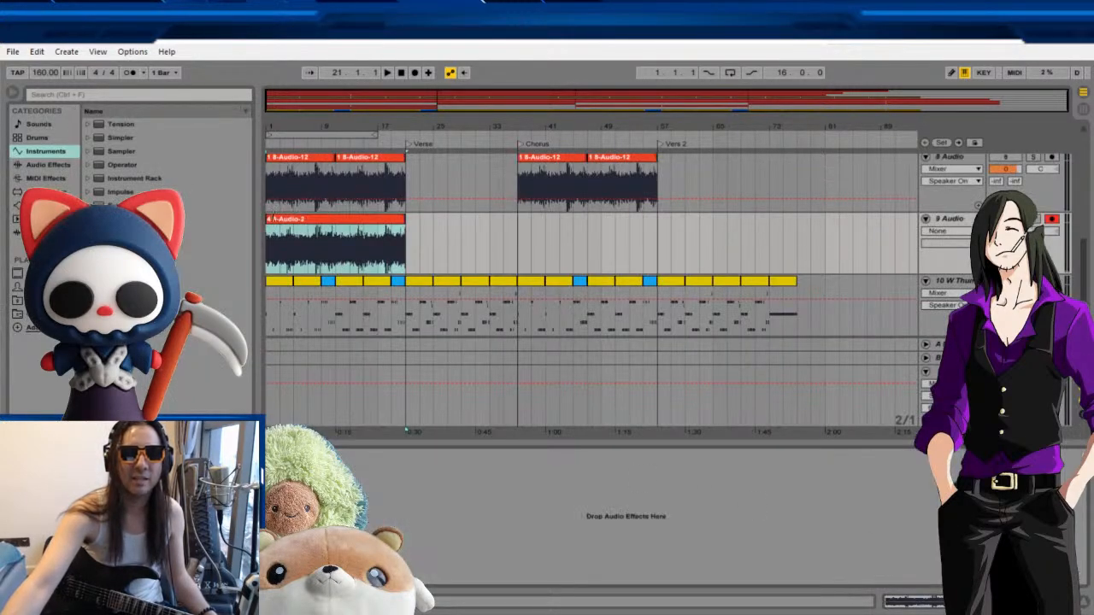
# Try filling bars 1 to 11 of the 9 Audio track with a copy of the take's second half, listen, and undo it.
pyautogui.moveTo(267, 226); pyautogui.dragTo(333, 227)
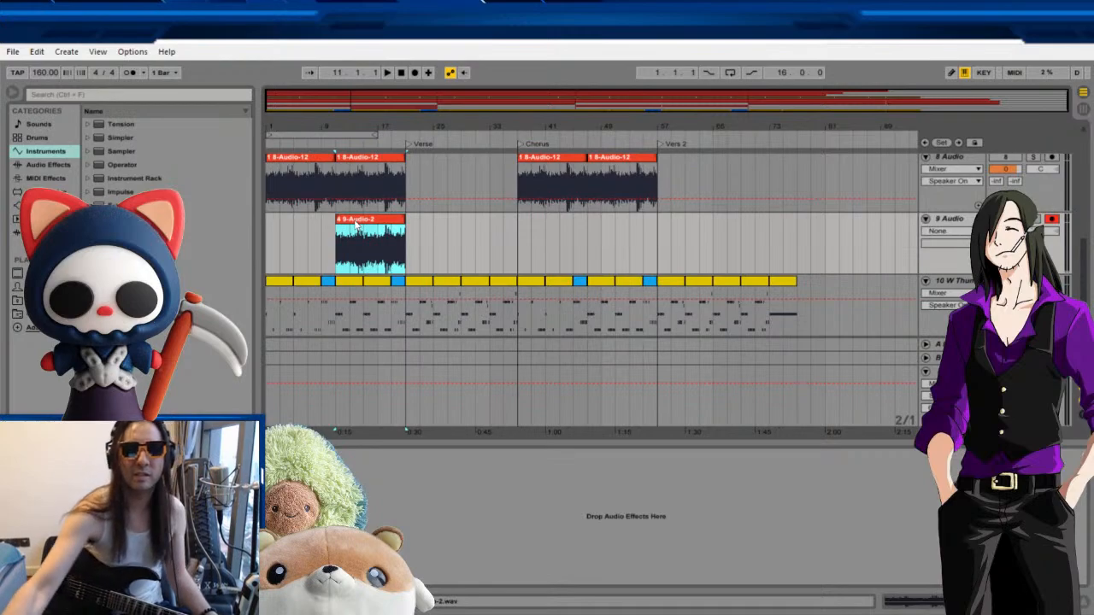
pyautogui.click(267, 253)
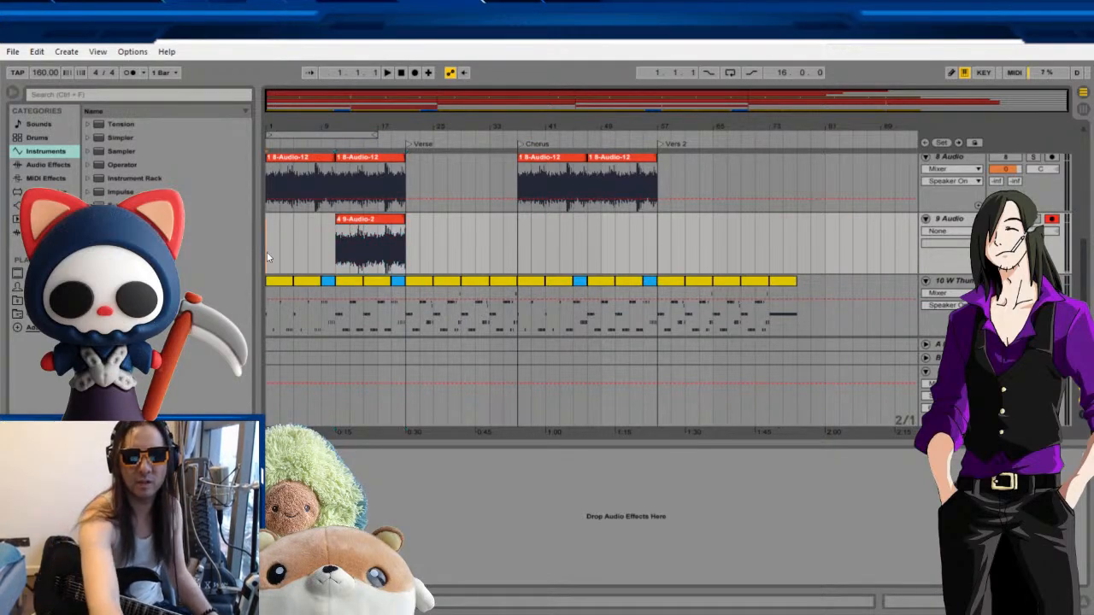
pyautogui.hotkey('ctrl', 'v')
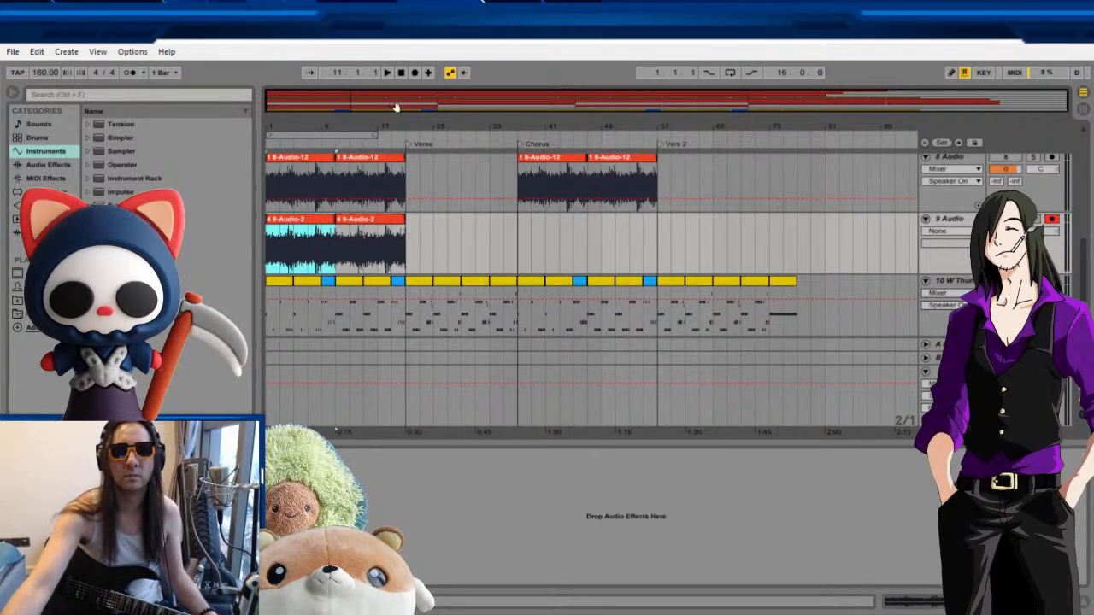
pyautogui.click(399, 75)
pyautogui.click(387, 74)
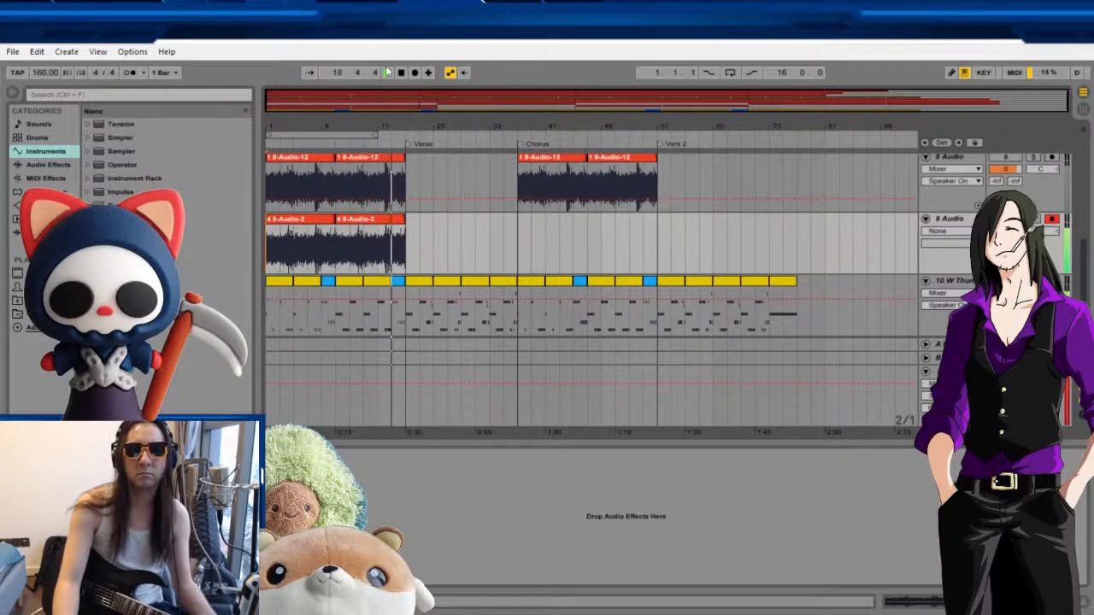
pyautogui.click(400, 73)
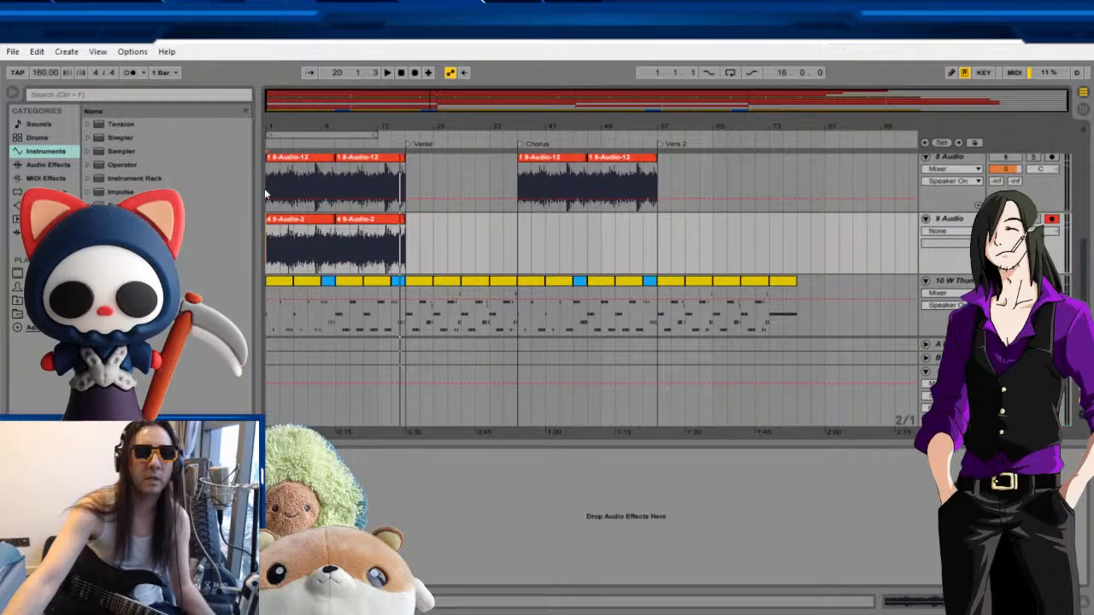
pyautogui.press('Delete')
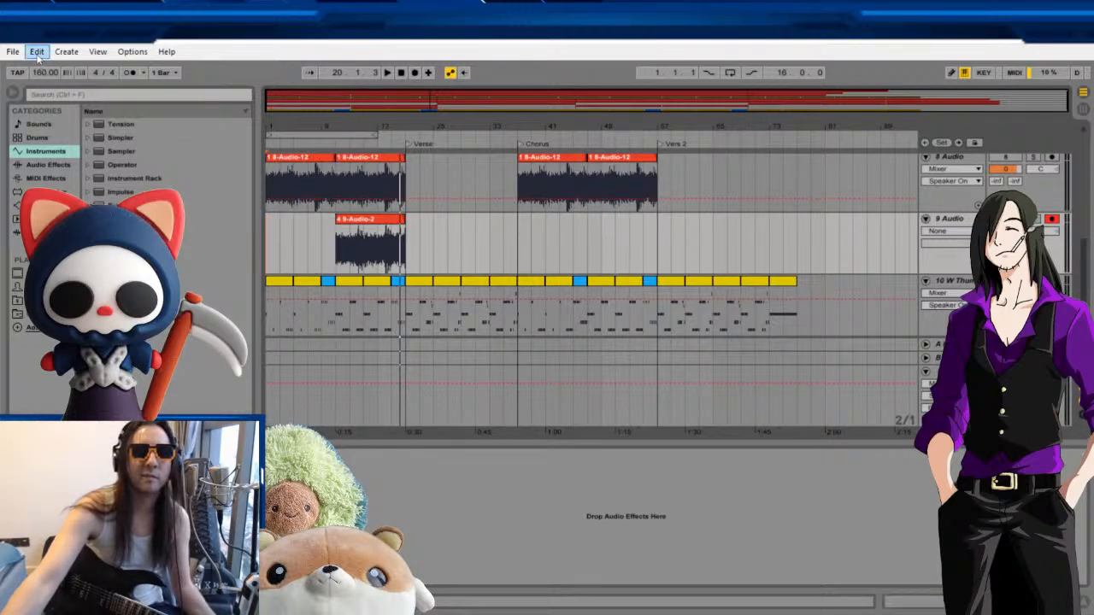
pyautogui.hotkey('ctrl', 'z')
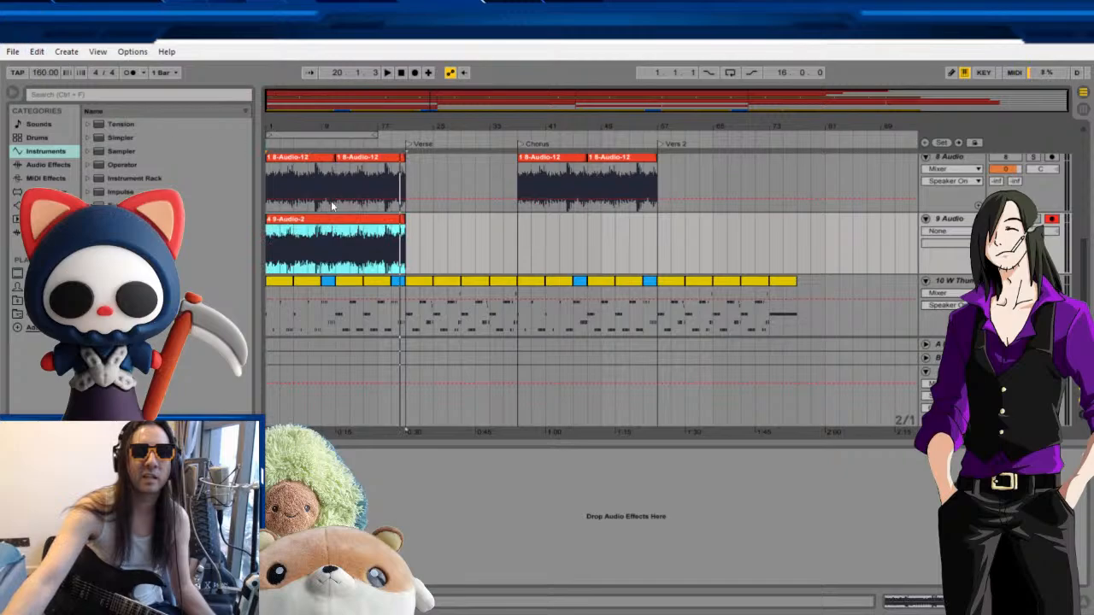
# Split the intro take on the 9 Audio track at bar 11 and listen to its first half.
pyautogui.click(332, 240)
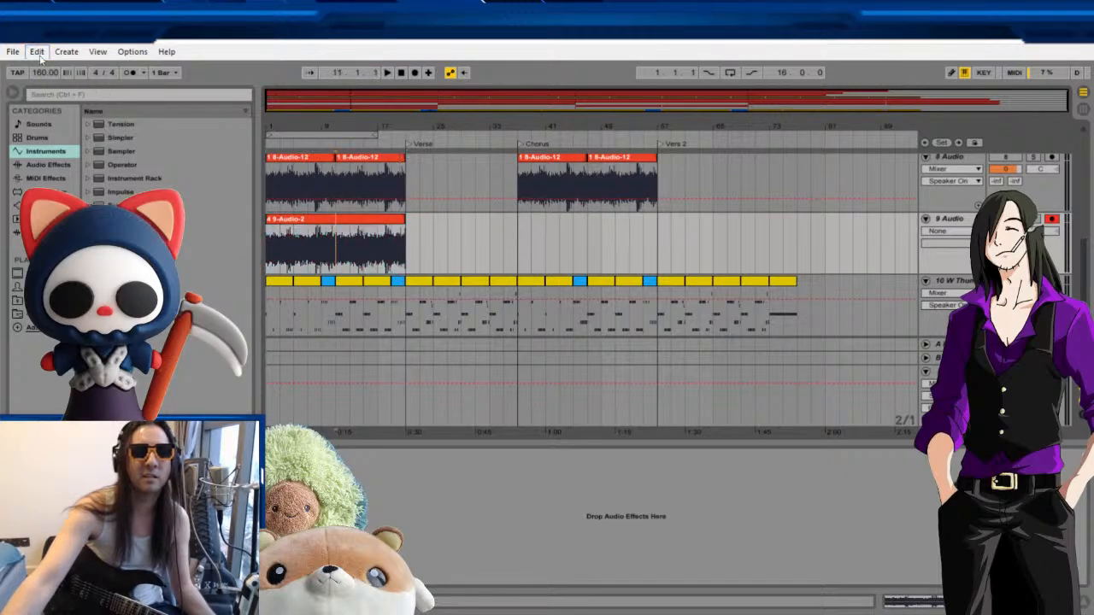
pyautogui.hotkey('ctrl', 'e')
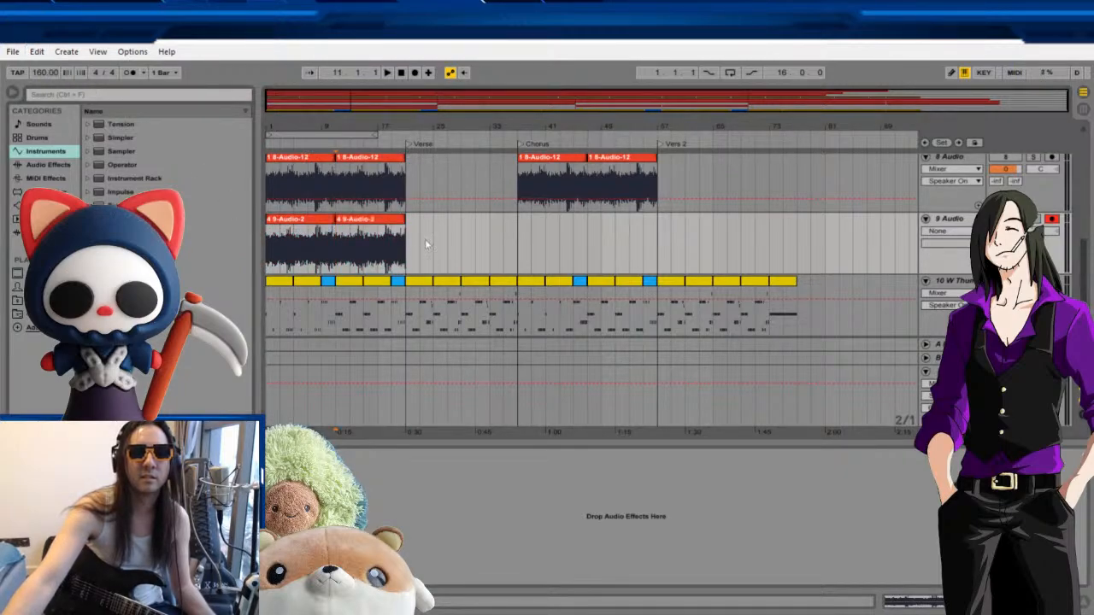
pyautogui.click(297, 143)
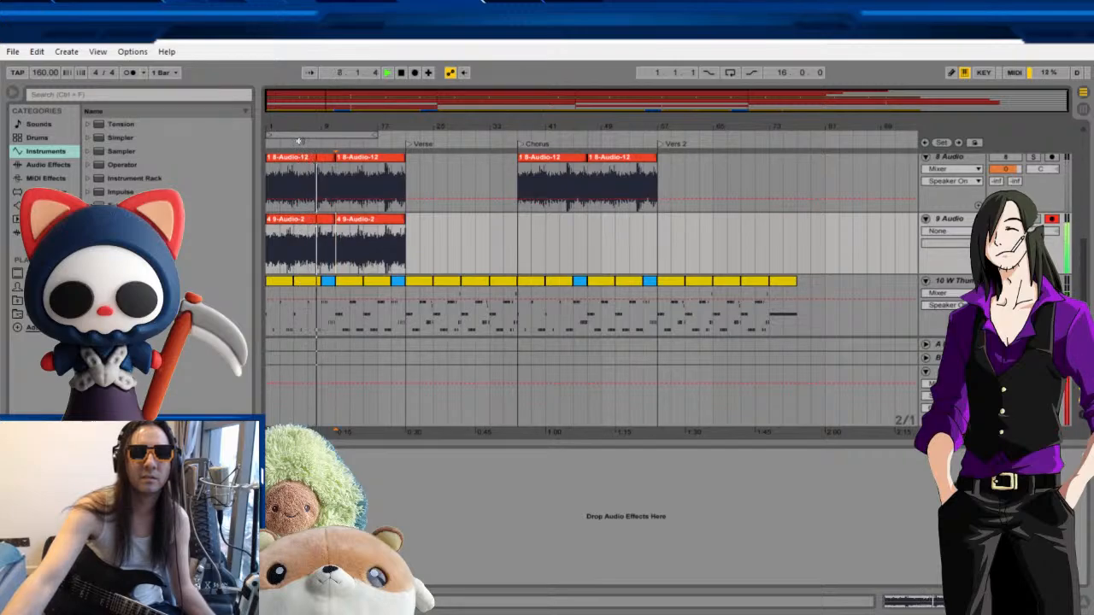
pyautogui.click(400, 71)
pyautogui.doubleClick(283, 219)
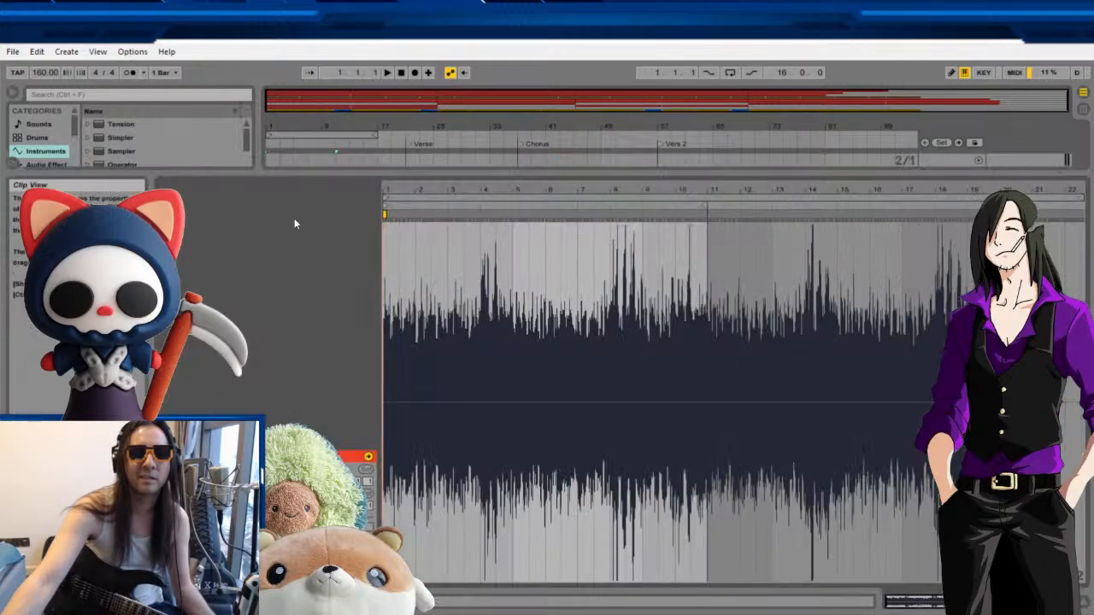
pyautogui.hotkey('shift', 'Tab')
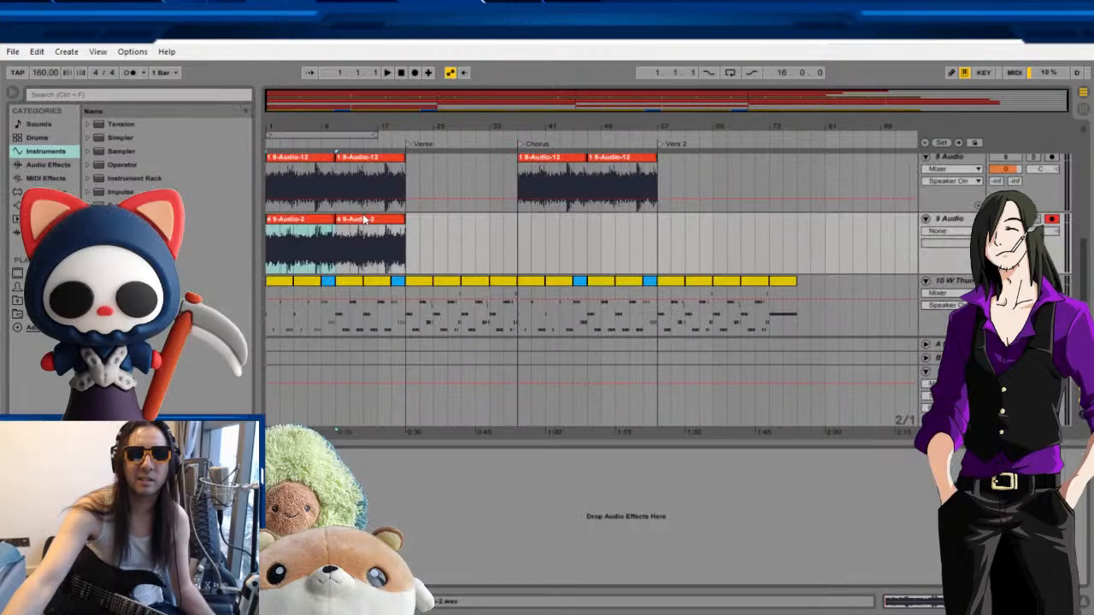
# Trim the second 9 Audio clip's end to bar 17 and move the first clip's last four bars into bars 17 to 21.
pyautogui.click(382, 247)
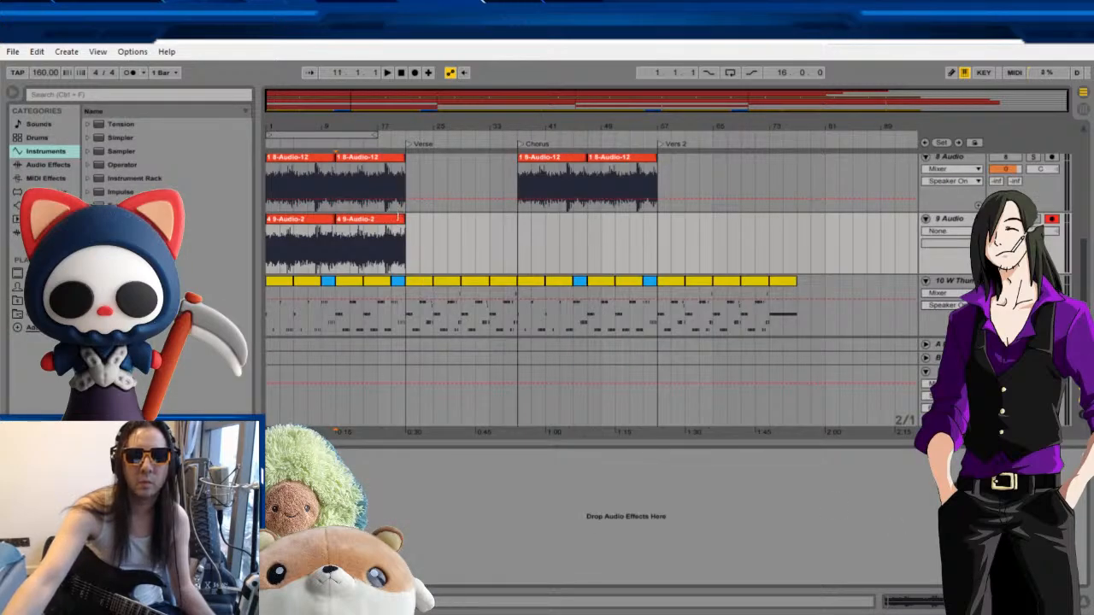
pyautogui.moveTo(398, 219); pyautogui.dragTo(382, 220)
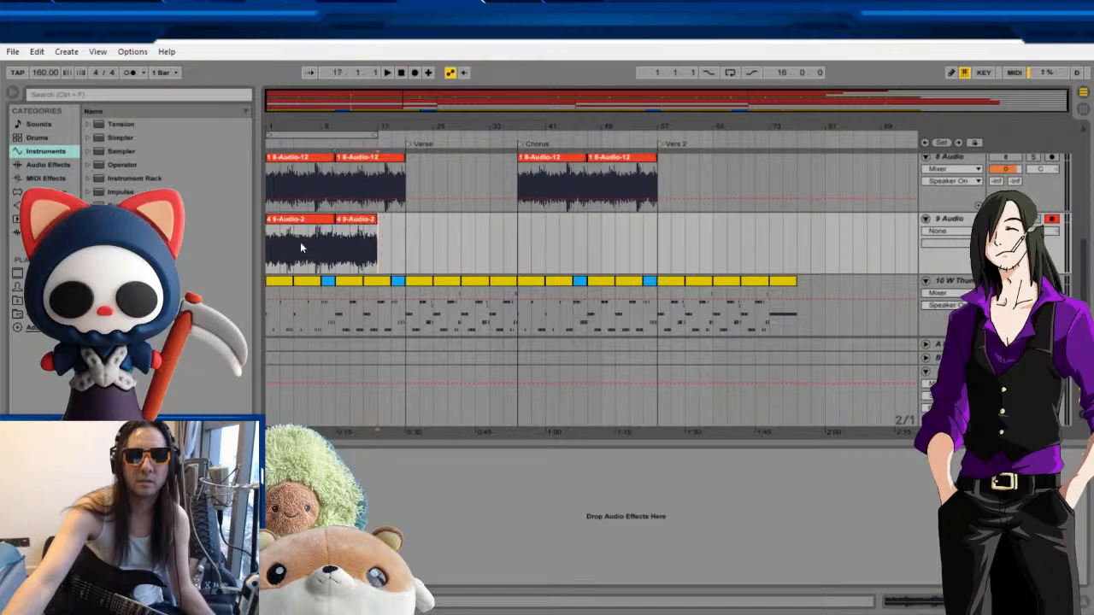
pyautogui.moveTo(266, 220); pyautogui.dragTo(327, 247)
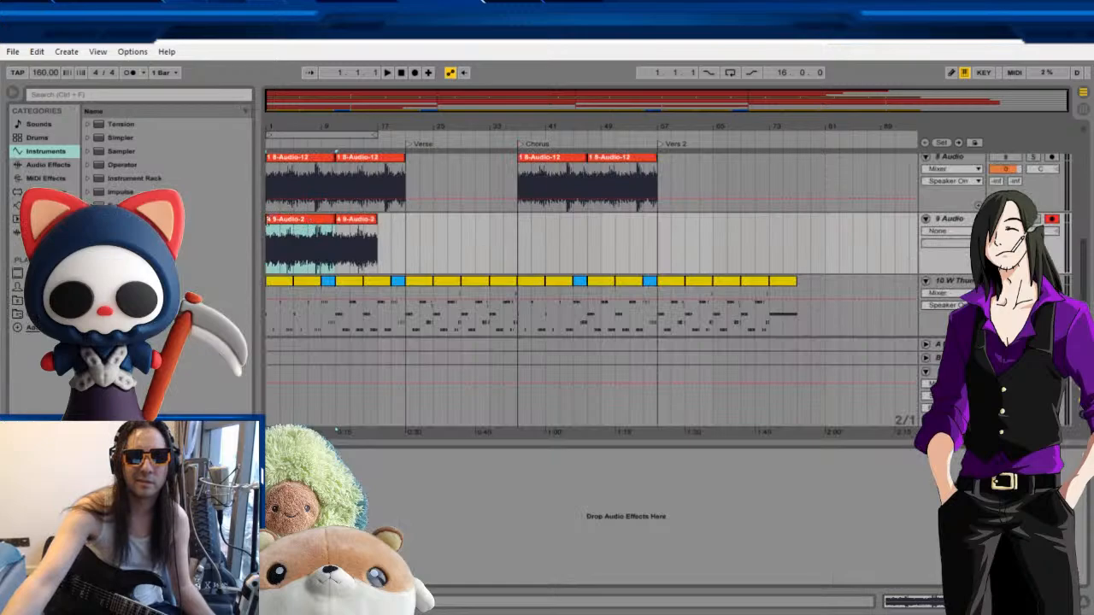
pyautogui.click(274, 226)
pyautogui.click(278, 221)
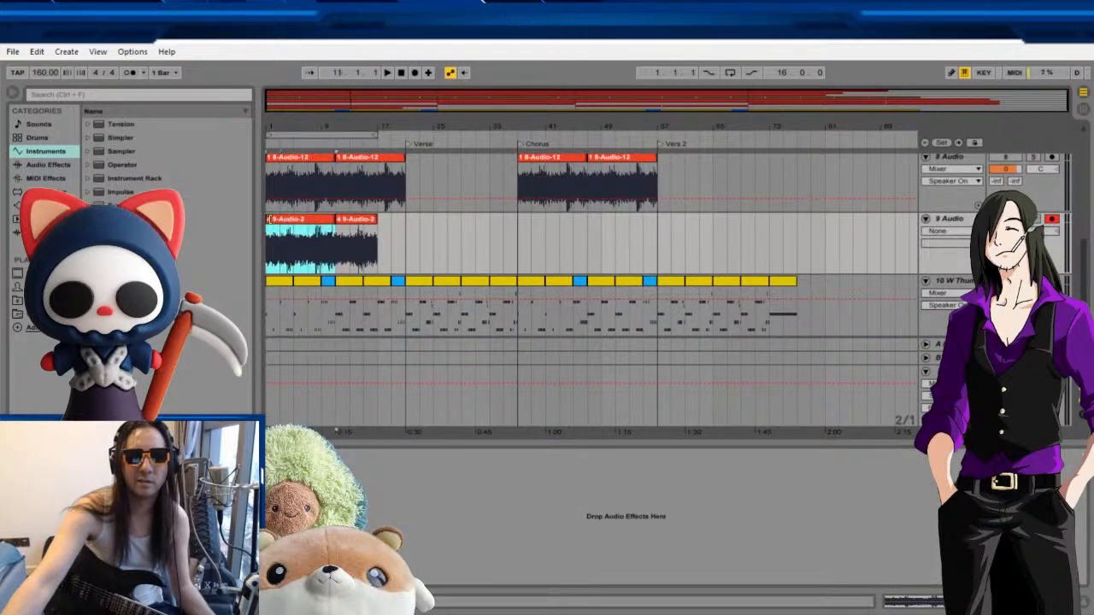
pyautogui.doubleClick(270, 220)
pyautogui.hotkey('shift', 'Tab')
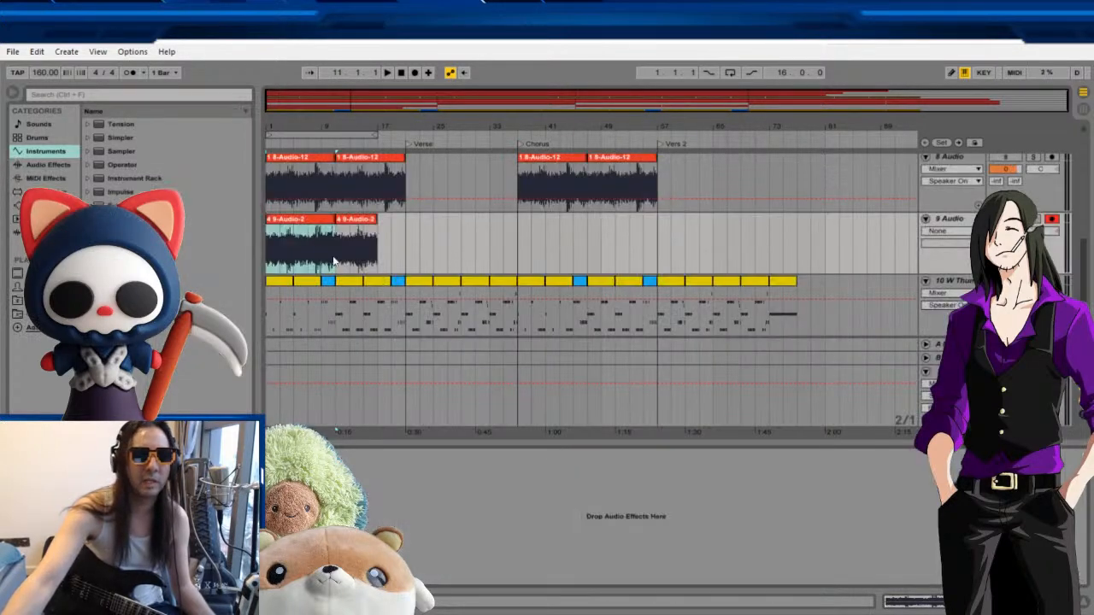
pyautogui.click(434, 251)
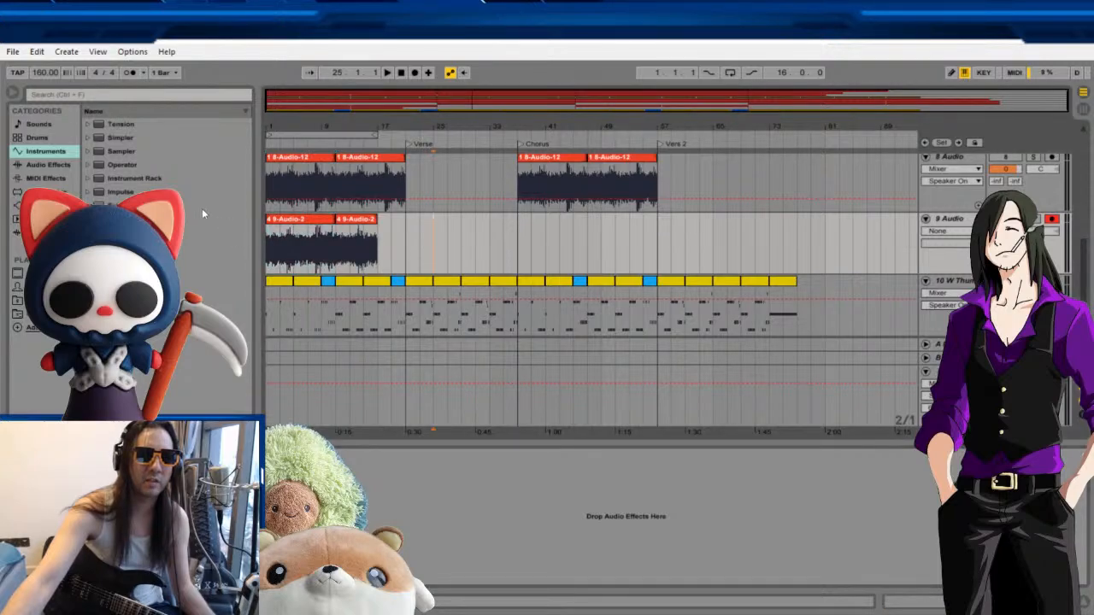
pyautogui.moveTo(268, 220); pyautogui.dragTo(389, 232)
pyautogui.click(284, 237)
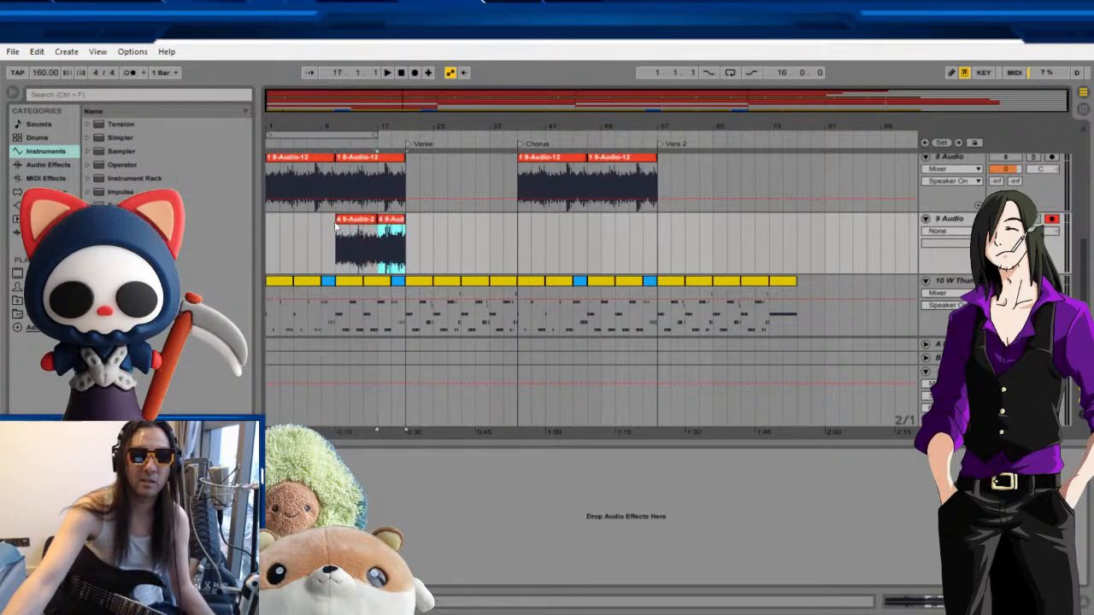
# Copy the two 9 Audio clips spanning bars 11 to 21 to bar 1 and play back the arrangement.
pyautogui.click(324, 226)
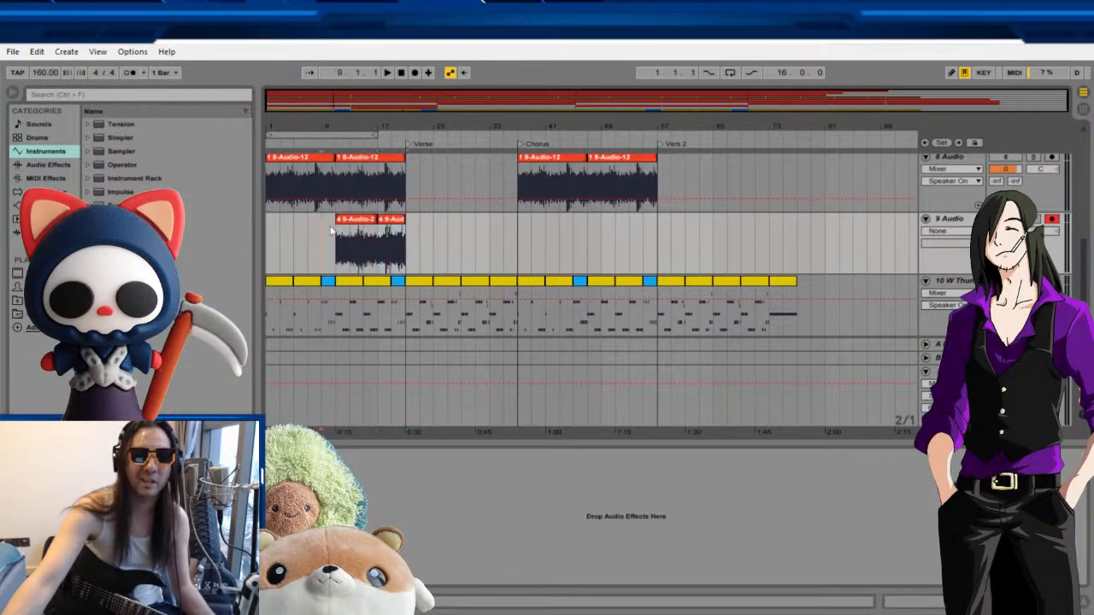
pyautogui.click(331, 231)
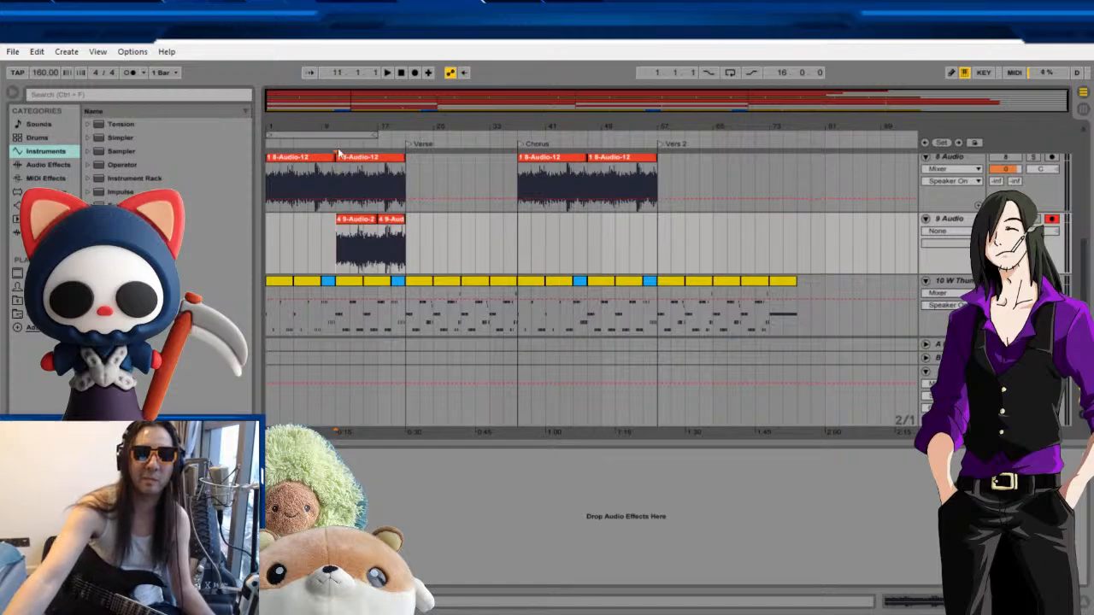
pyautogui.click(362, 225)
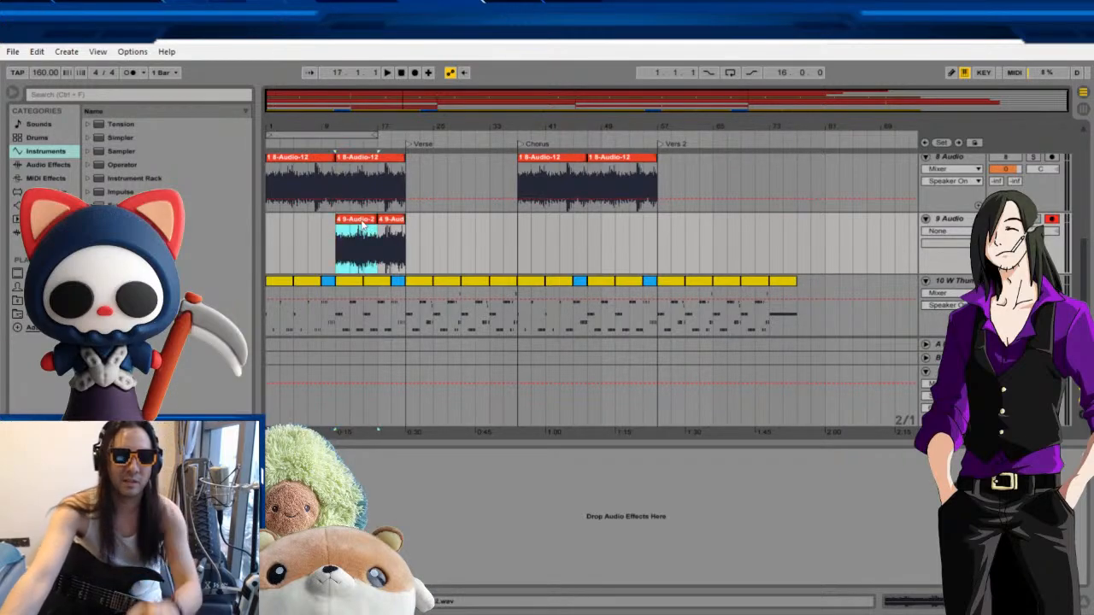
pyautogui.keyDown('shift'); pyautogui.click(387, 221); pyautogui.keyUp('shift')
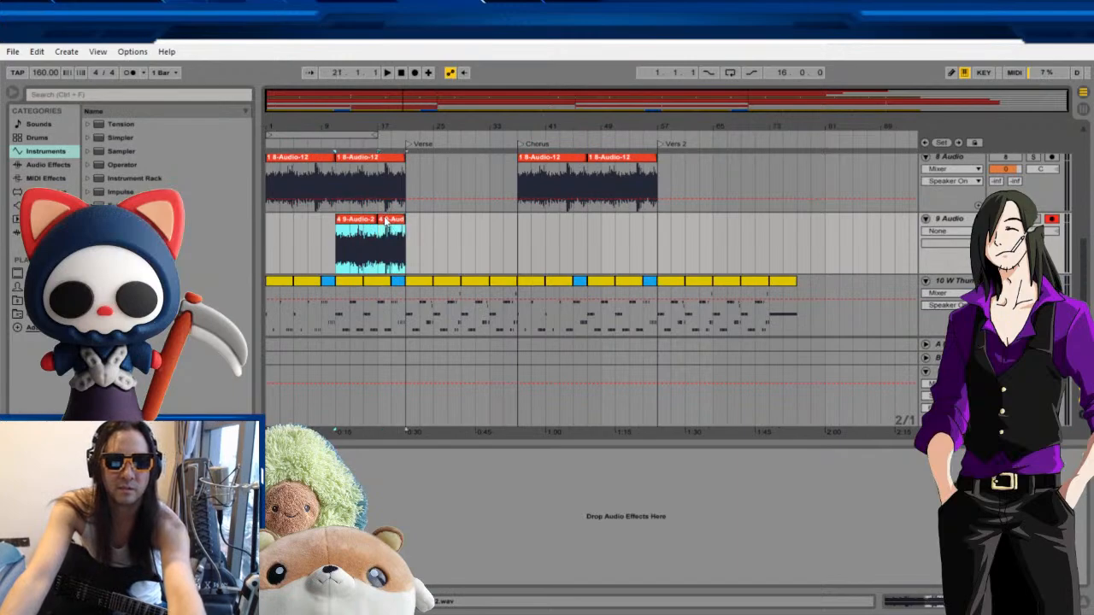
pyautogui.click(265, 250)
pyautogui.hotkey('ctrl', 'v')
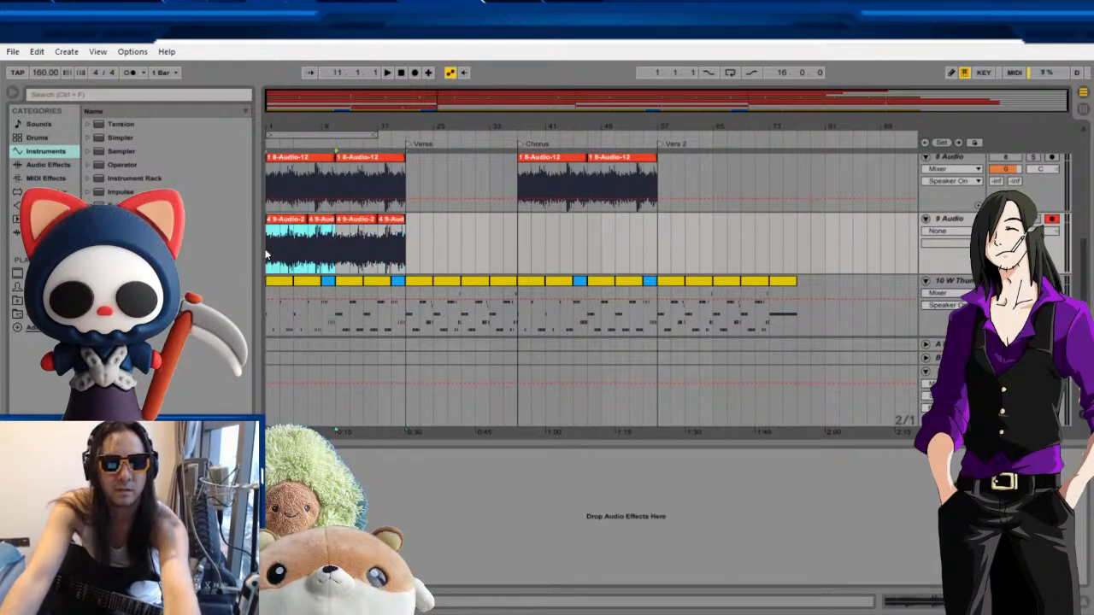
pyautogui.click(429, 232)
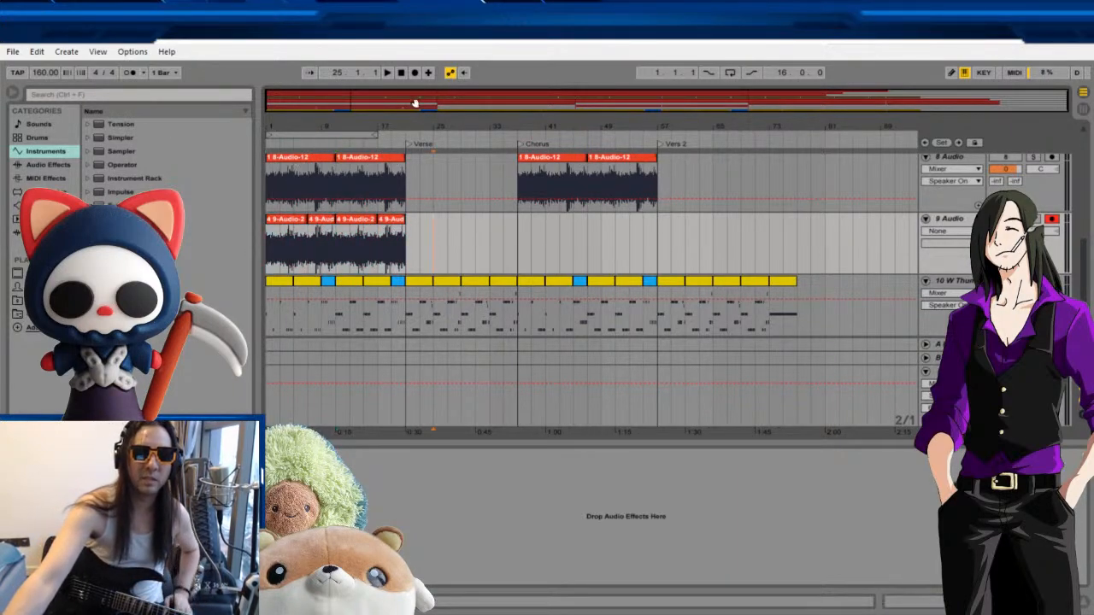
pyautogui.click(387, 74)
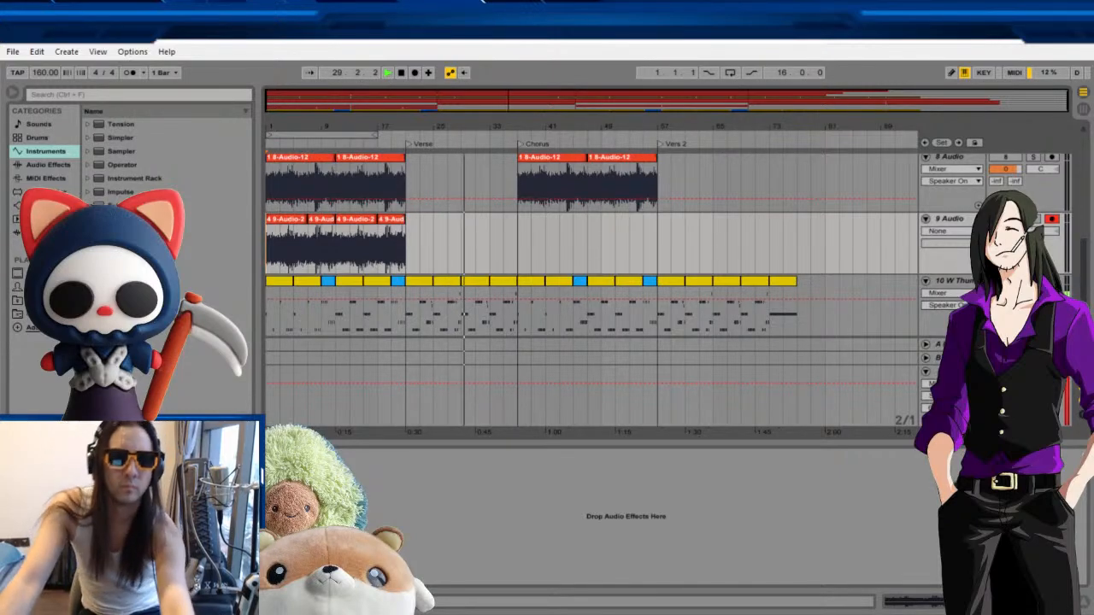
# Copy all four intro clips on the 9 Audio track to the Chorus marker and listen until just past Vers 2.
pyautogui.click(291, 224)
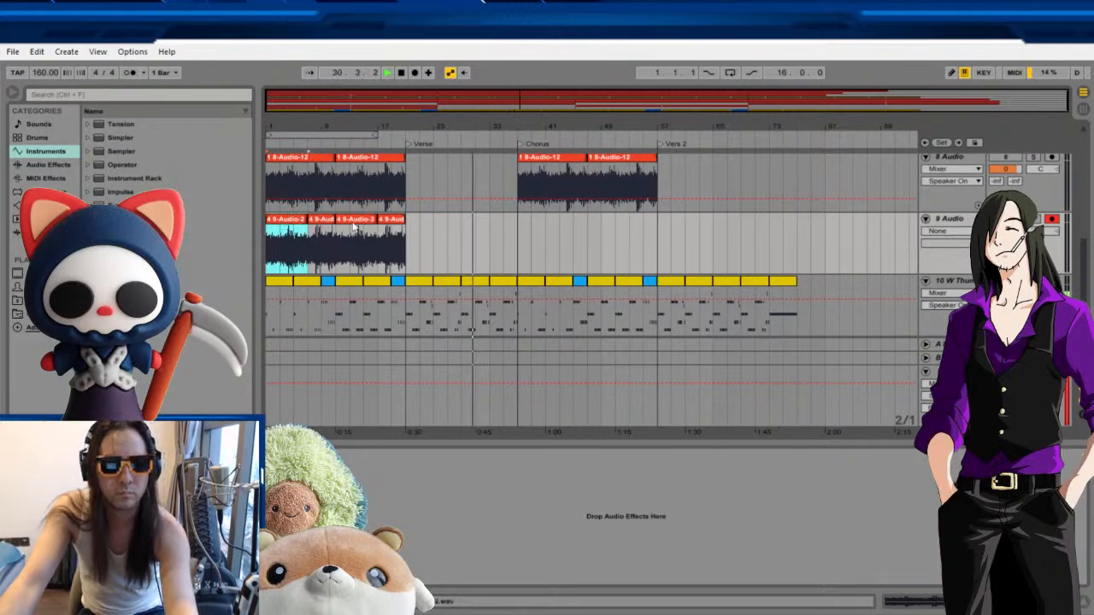
pyautogui.keyDown('shift'); pyautogui.click(399, 221); pyautogui.keyUp('shift')
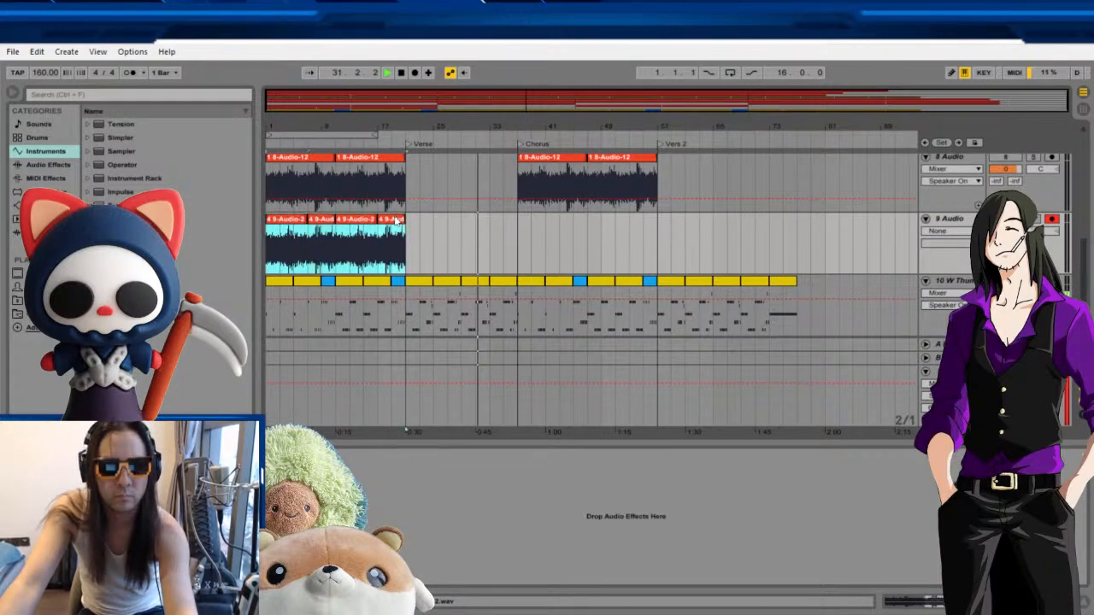
pyautogui.click(518, 238)
pyautogui.hotkey('ctrl', 'v')
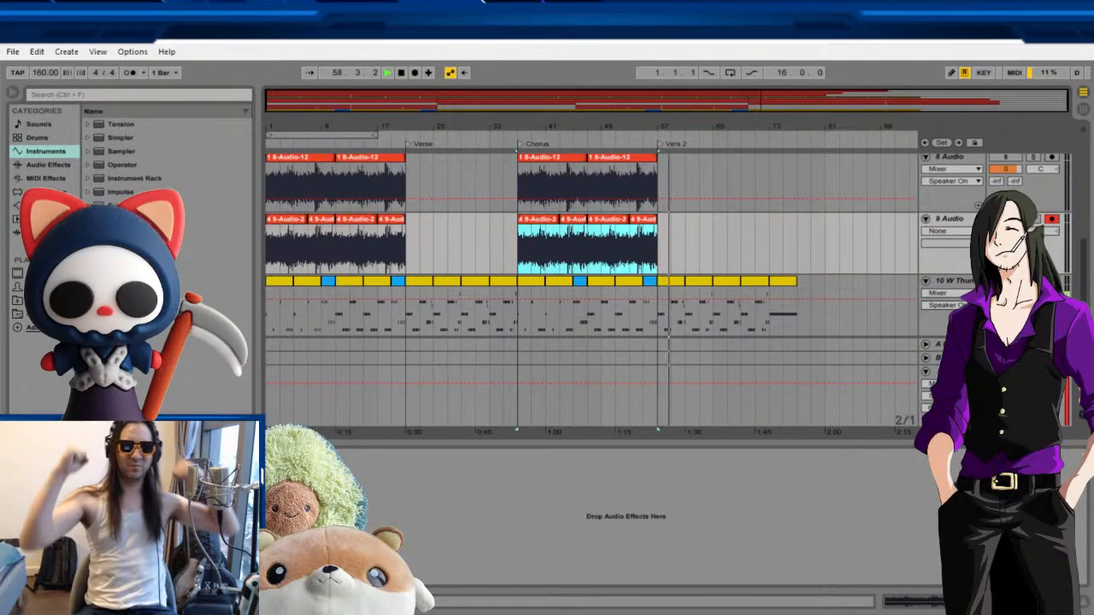
pyautogui.press('space')
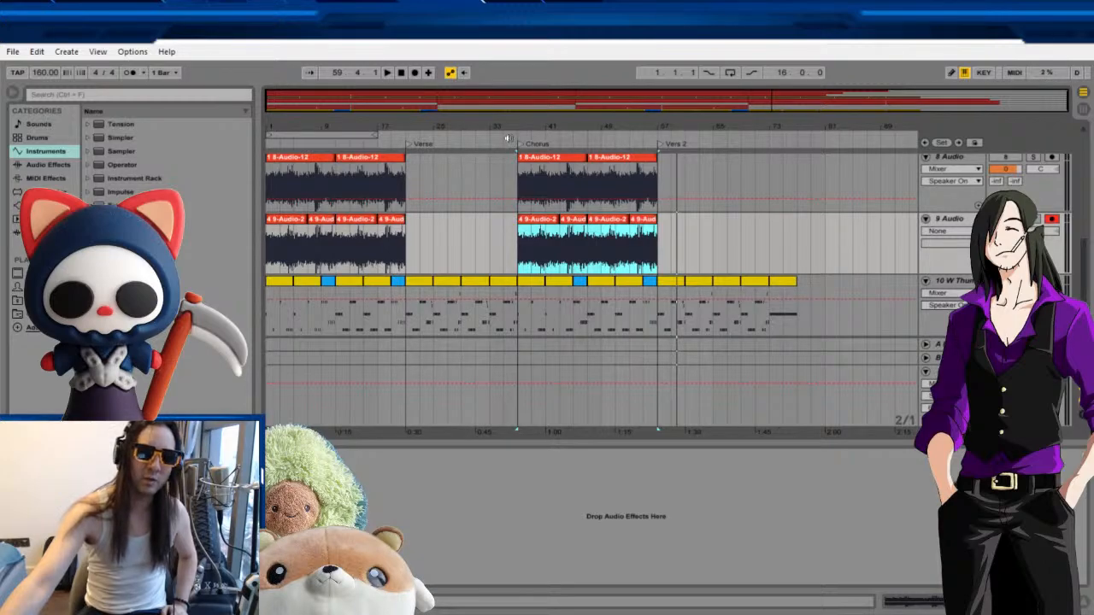
# Play on past the Vers 2 marker and collapse the 8 Audio track.
pyautogui.click(388, 73)
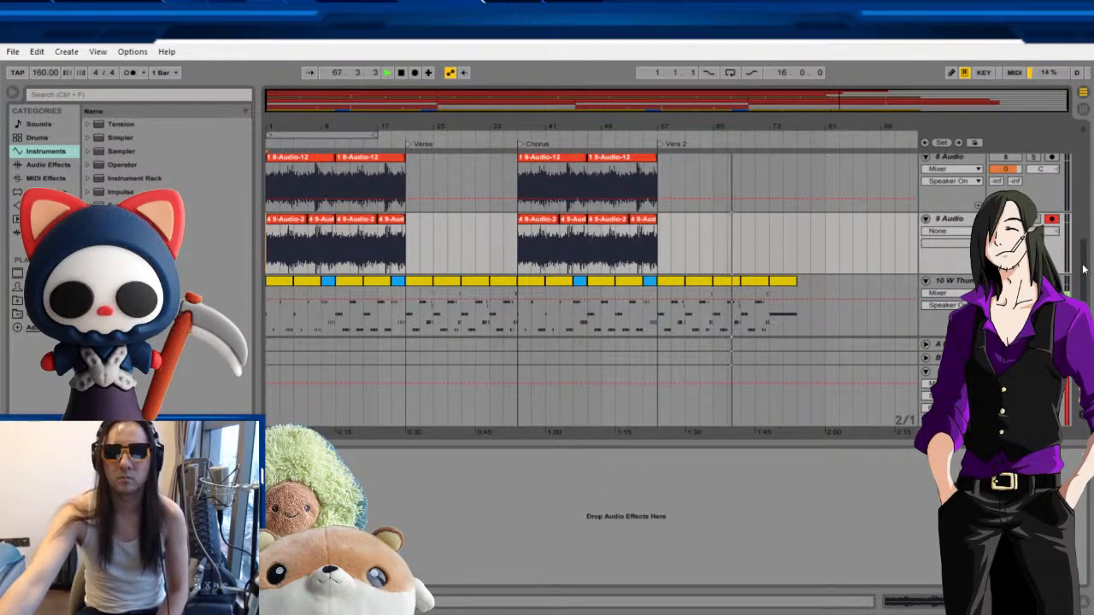
pyautogui.scroll(1, 932, 192)
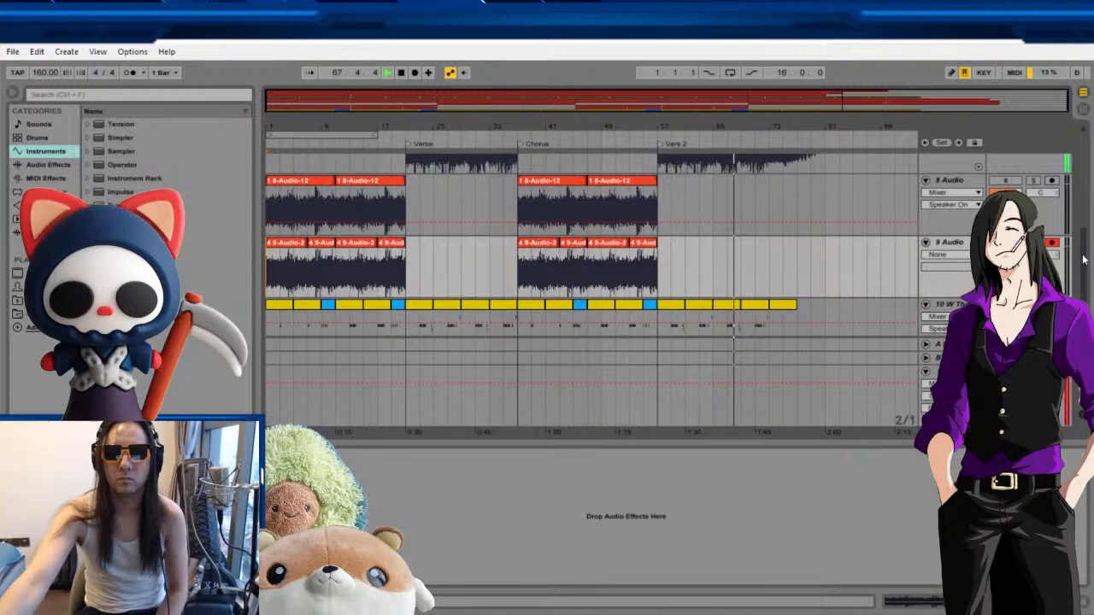
pyautogui.click(925, 180)
pyautogui.scroll(2, 1086, 268)
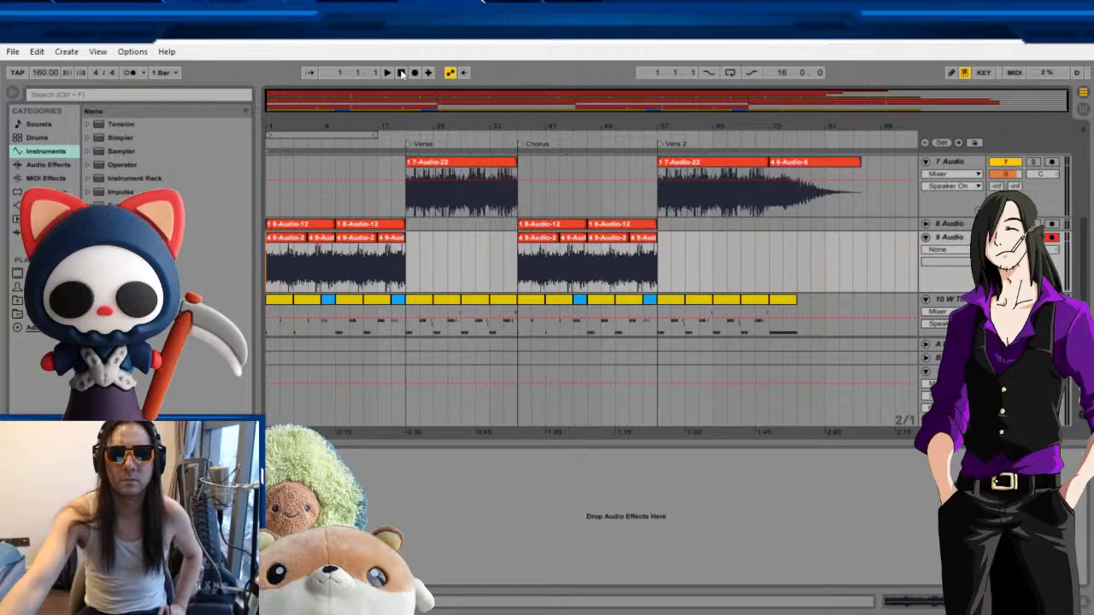
pyautogui.scroll(2, 1081, 258)
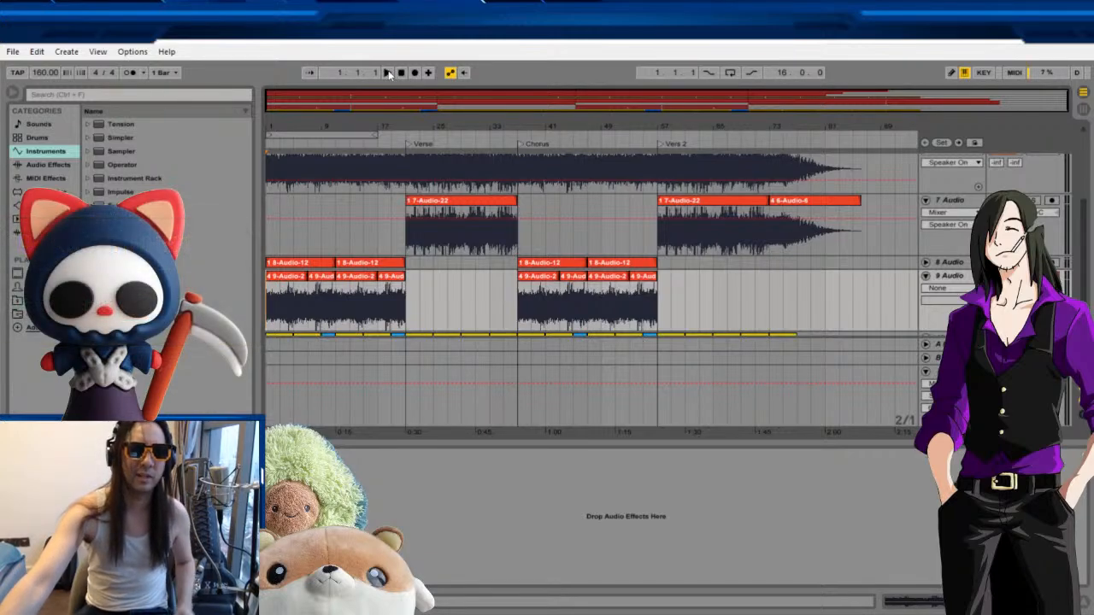
# Listen to the whole arrangement from the start until the final guitar clips fade out.
pyautogui.click(387, 73)
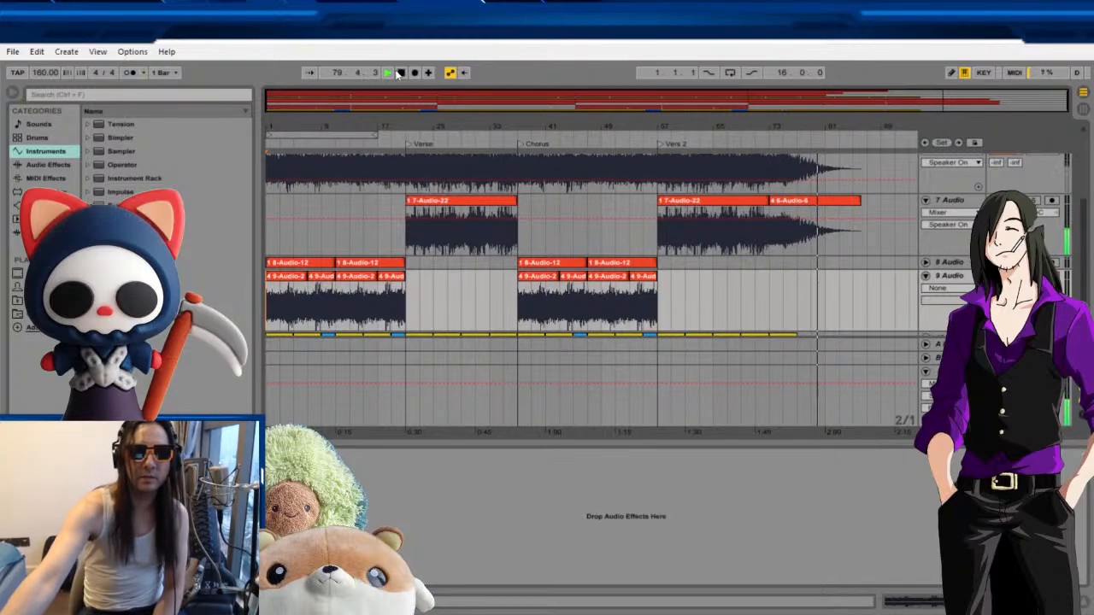
pyautogui.click(401, 73)
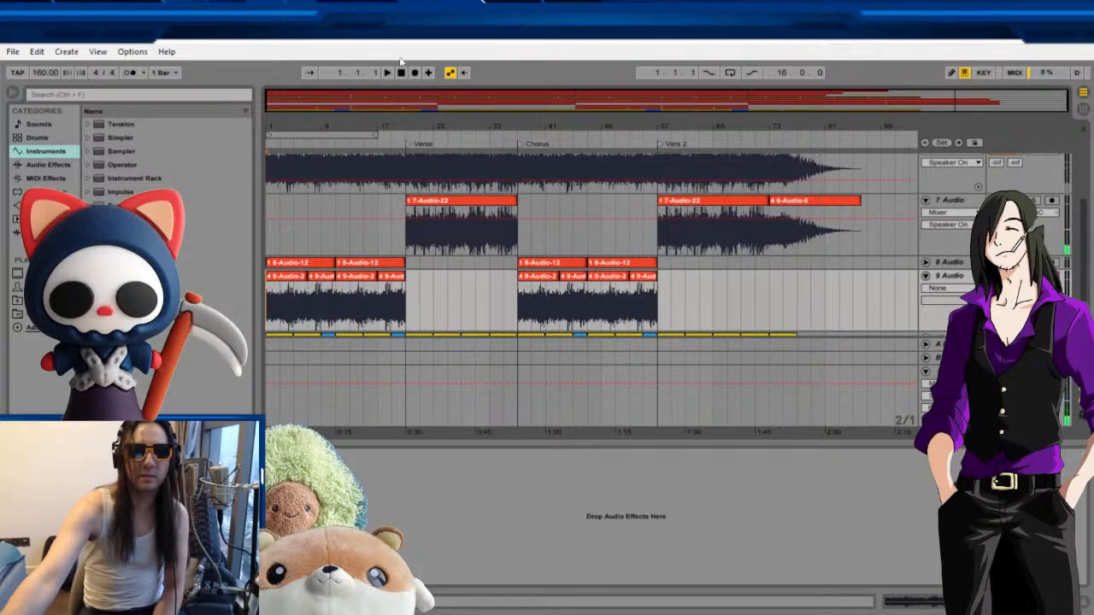
pyautogui.click(400, 72)
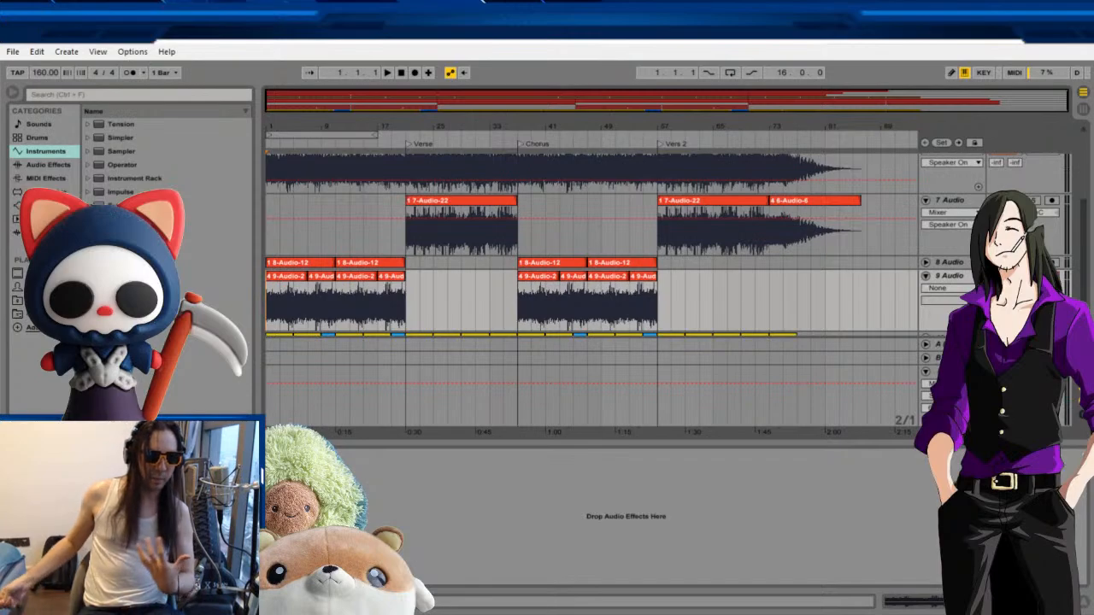
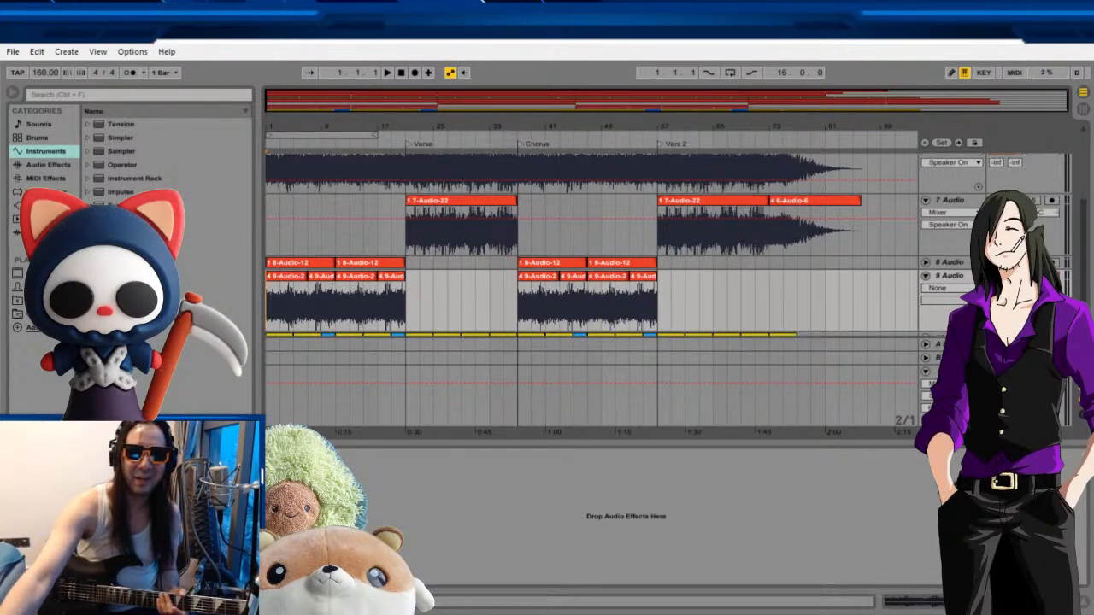
# Play the song from the start into the verse and replay the drum part around bar 27.
pyautogui.click(401, 73)
pyautogui.click(387, 73)
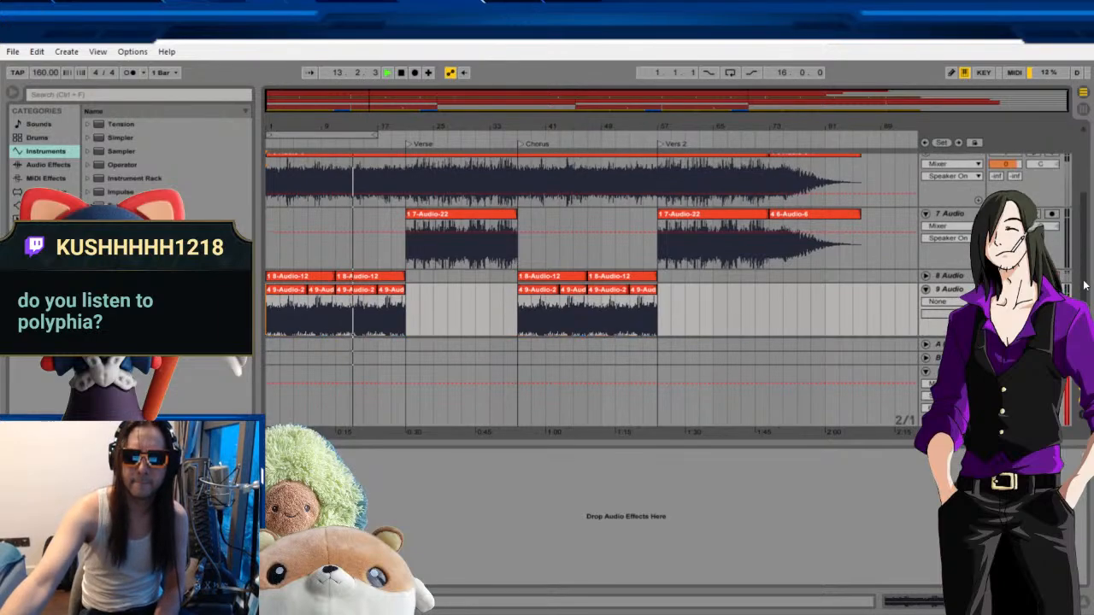
pyautogui.scroll(3, 1083, 253)
pyautogui.scroll(3, 1083, 248)
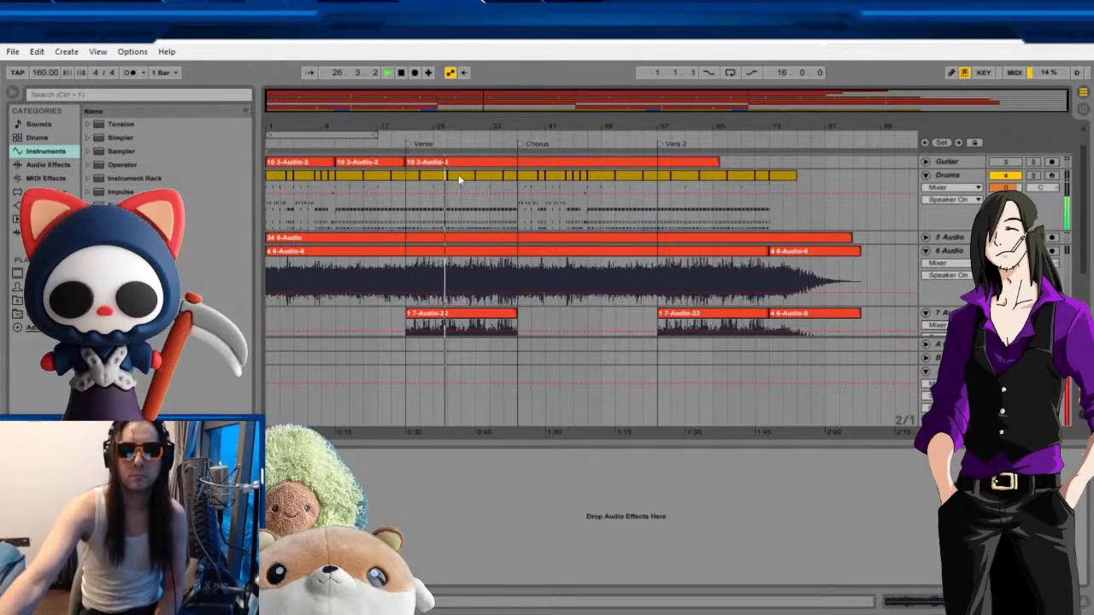
pyautogui.click(402, 74)
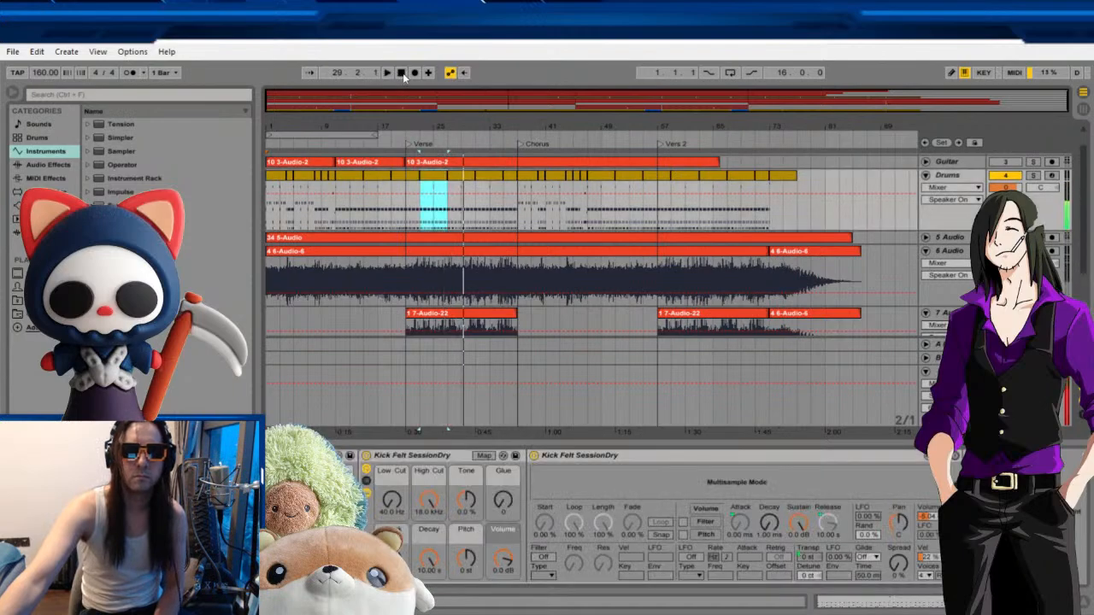
pyautogui.click(446, 143)
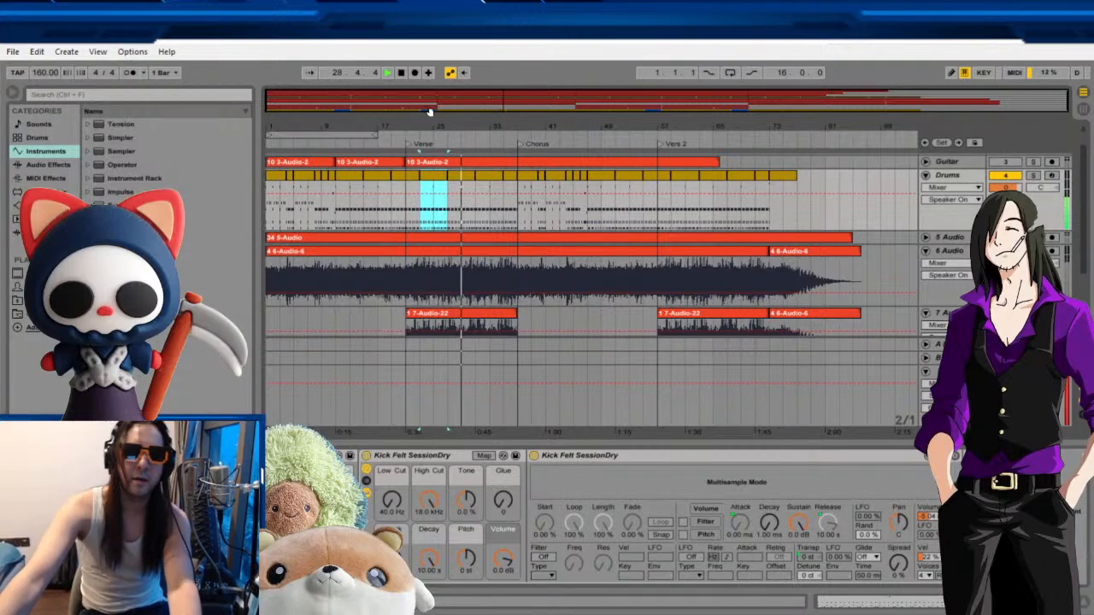
pyautogui.press('space')
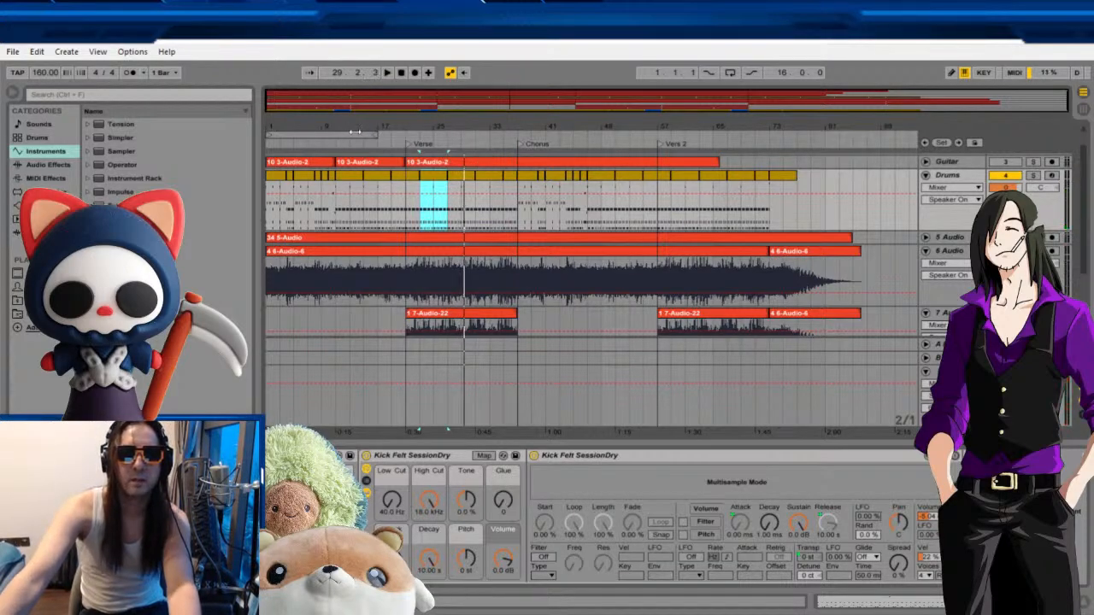
# Set the loop to start at bar 27 with a length of 2 bars, turn looping on and play into it.
pyautogui.moveTo(355, 132); pyautogui.dragTo(474, 135)
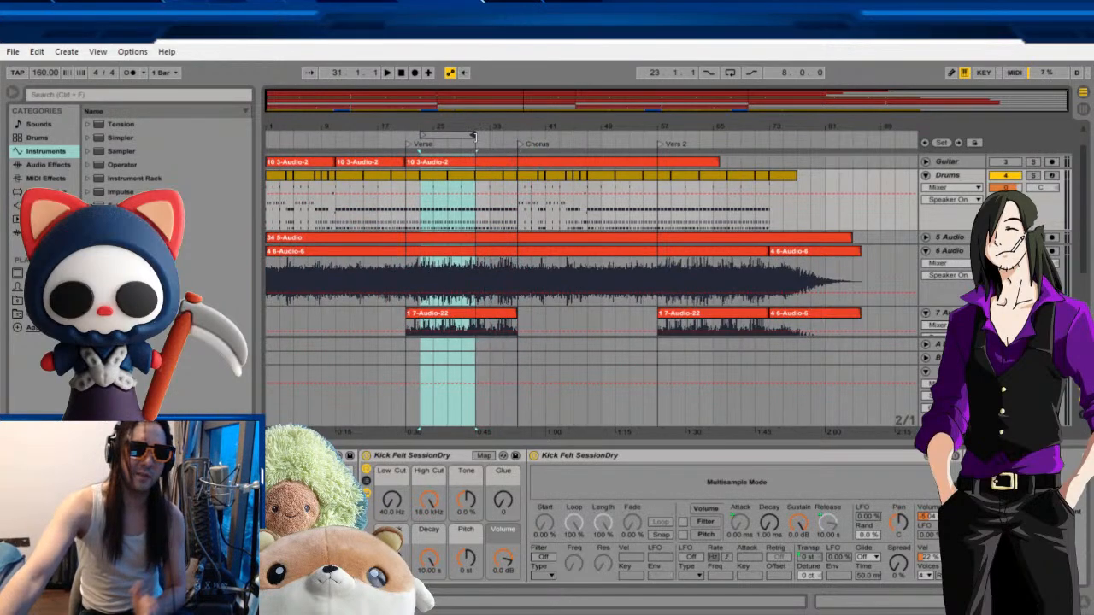
pyautogui.moveTo(451, 133); pyautogui.dragTo(475, 137)
pyautogui.click(436, 142)
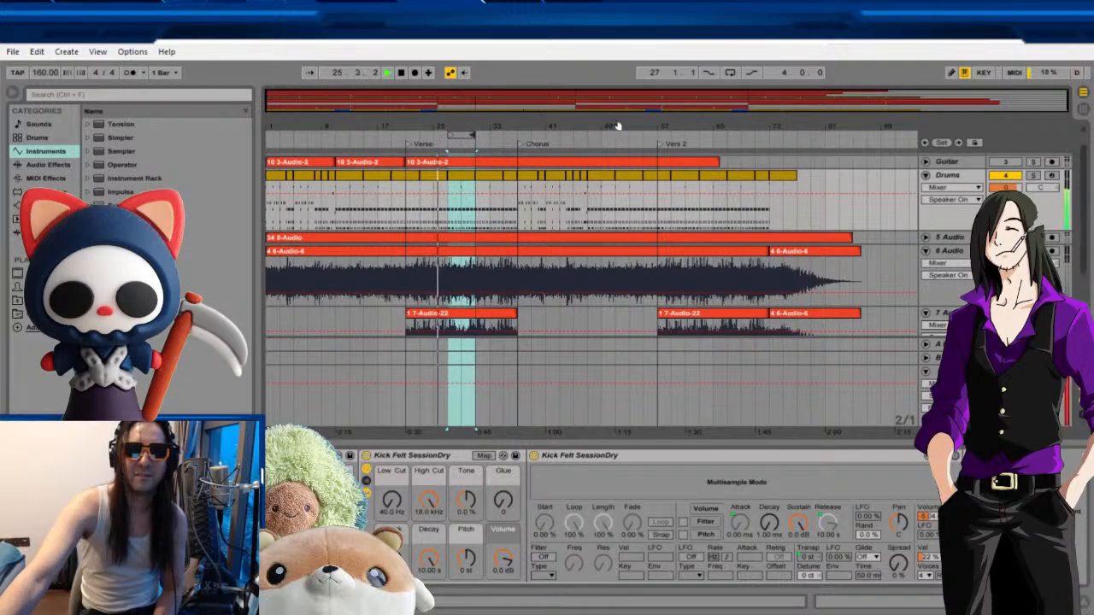
pyautogui.click(730, 71)
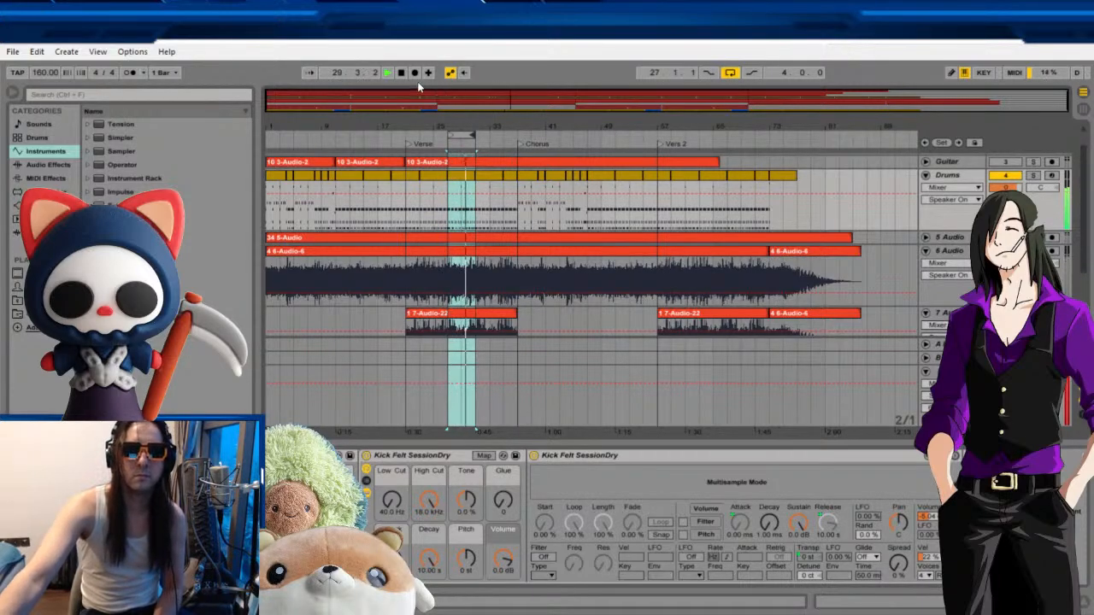
pyautogui.press('space')
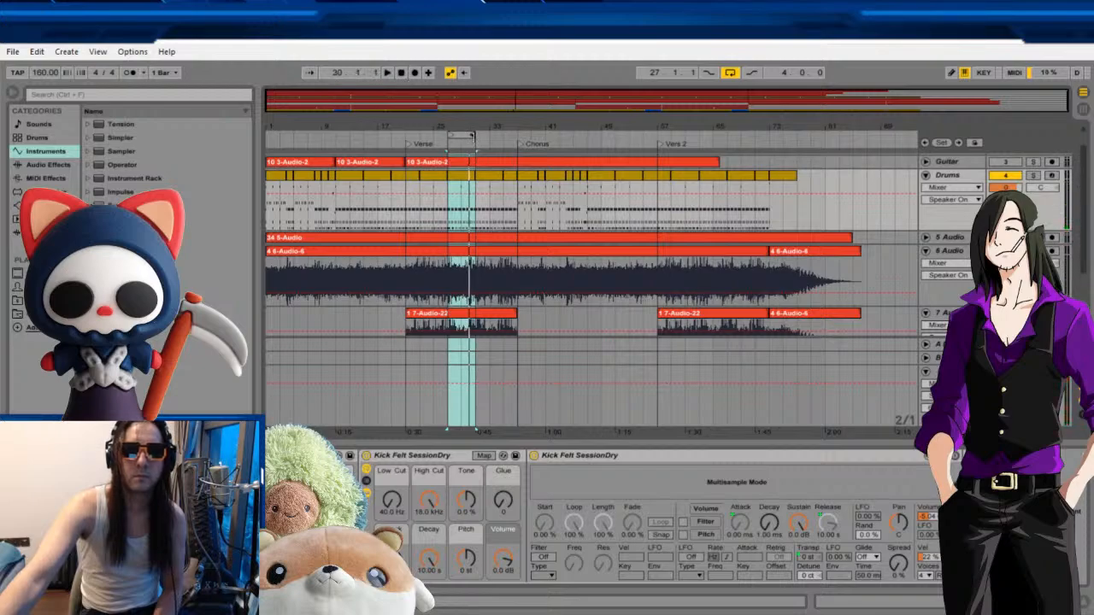
pyautogui.moveTo(471, 137); pyautogui.dragTo(459, 136)
pyautogui.press('space')
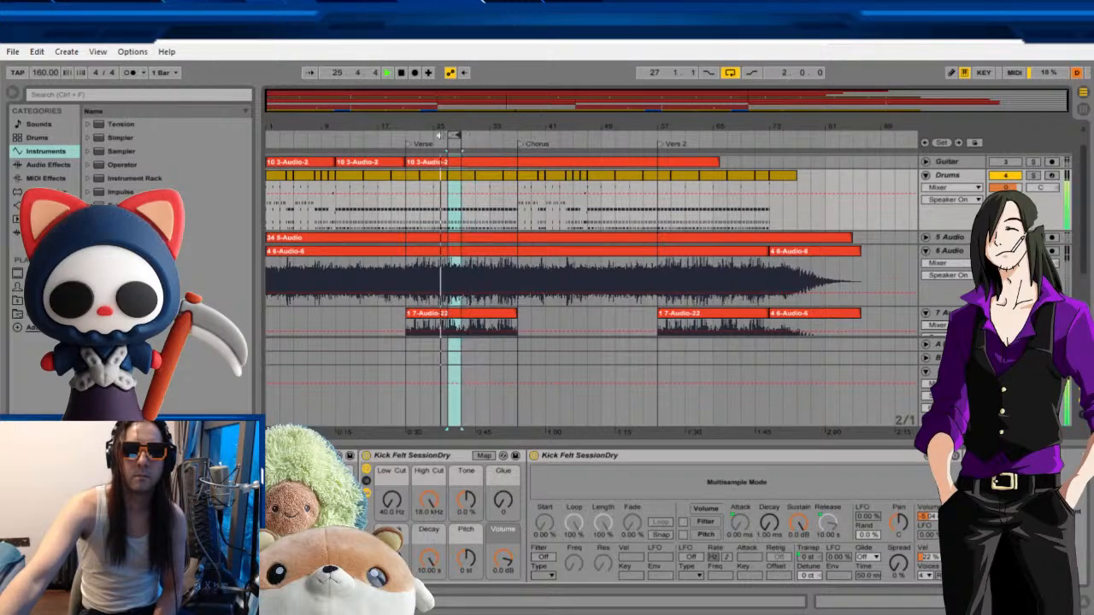
# Examine the notes of the looped verse clip on the Drums track while it plays, and return playback to the song start.
pyautogui.doubleClick(456, 176)
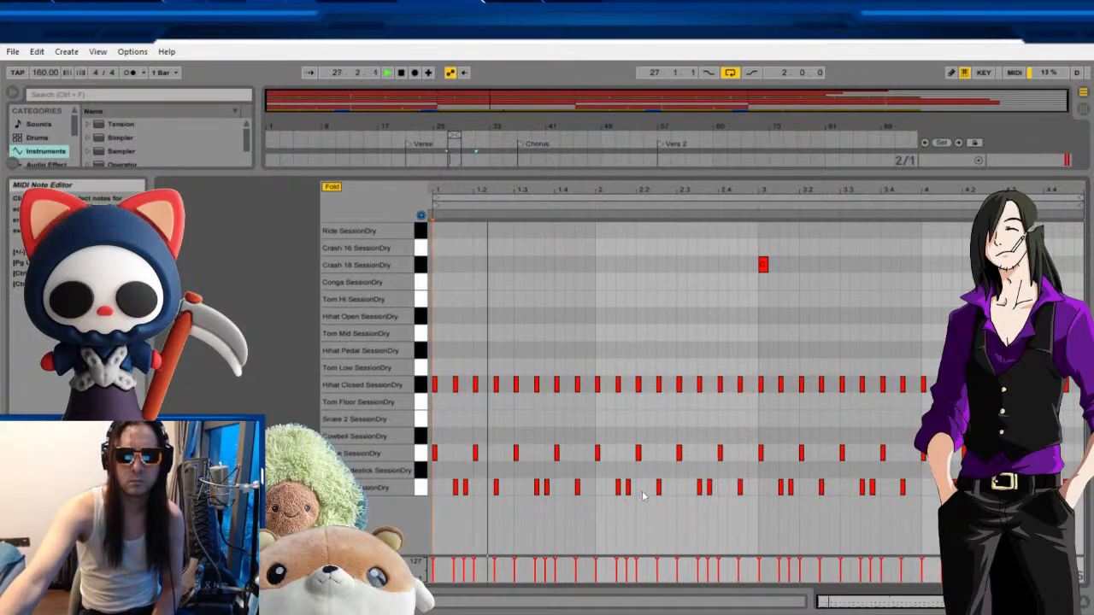
pyautogui.click(990, 601)
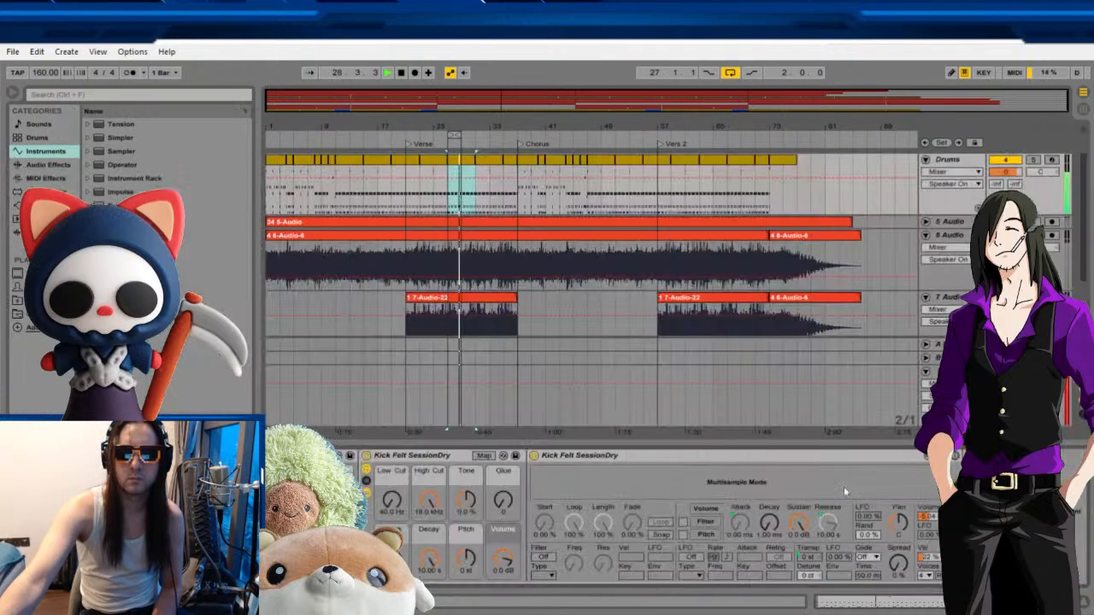
pyautogui.click(401, 74)
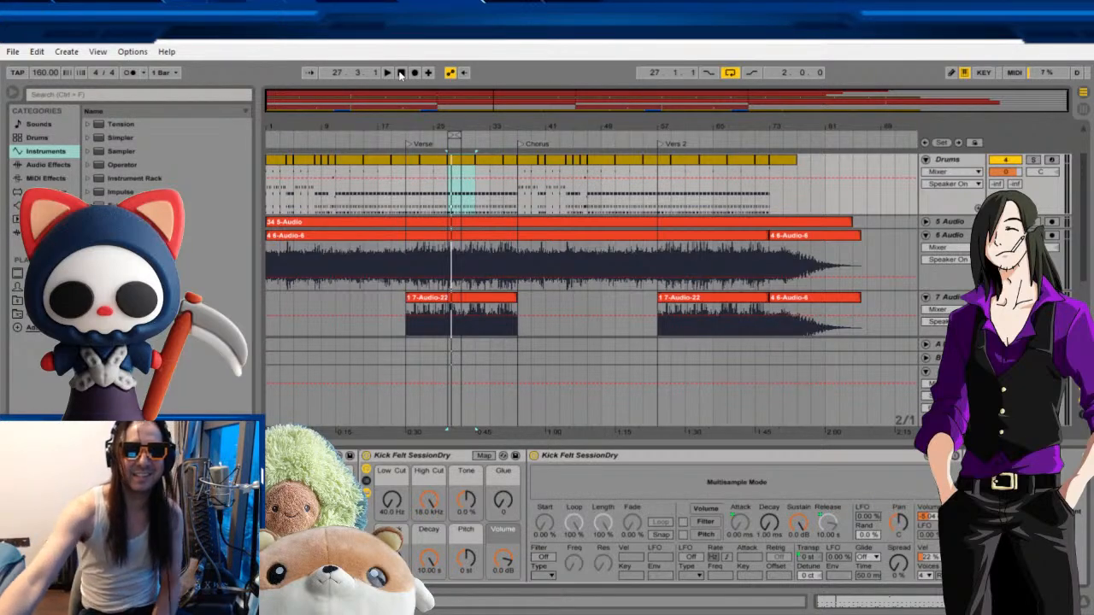
pyautogui.click(401, 73)
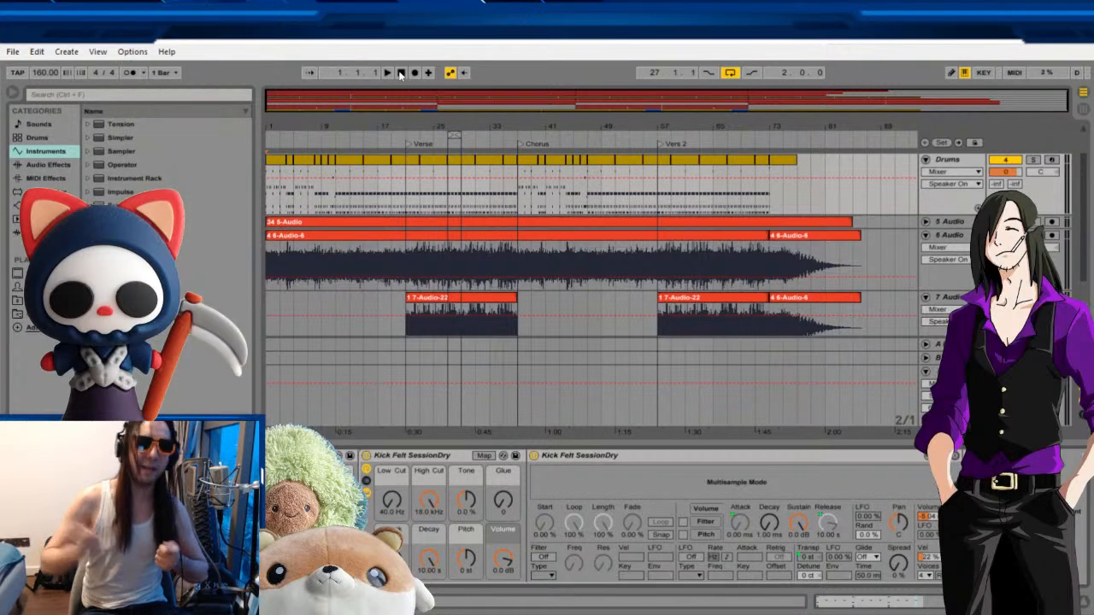
# Play the looped verse section and delete all hi-hat, snare and kick notes in the second bar of its drum clip.
pyautogui.click(440, 132)
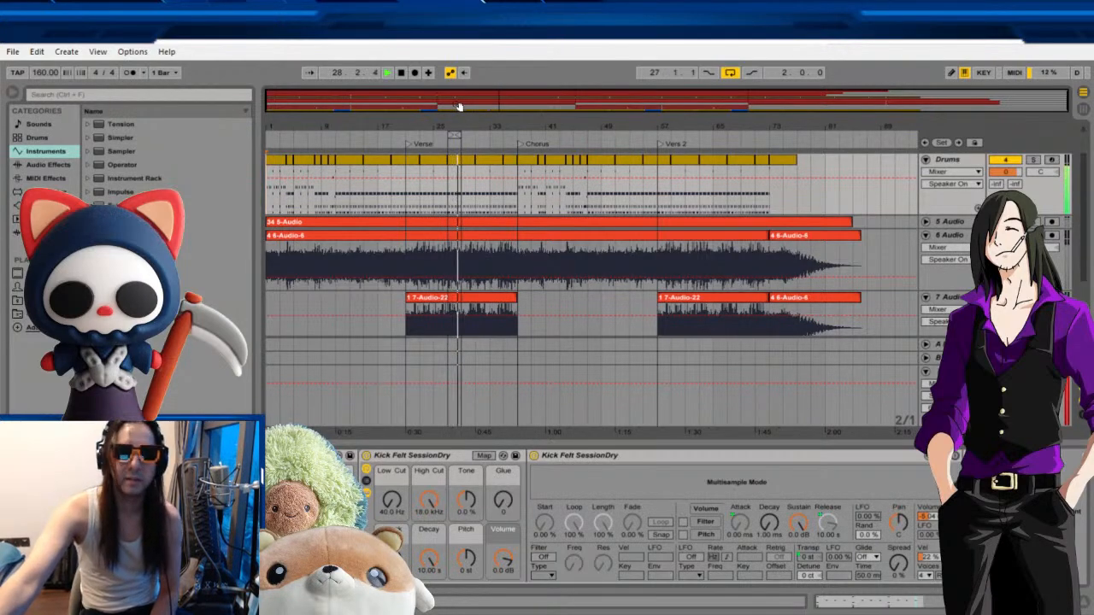
pyautogui.doubleClick(455, 159)
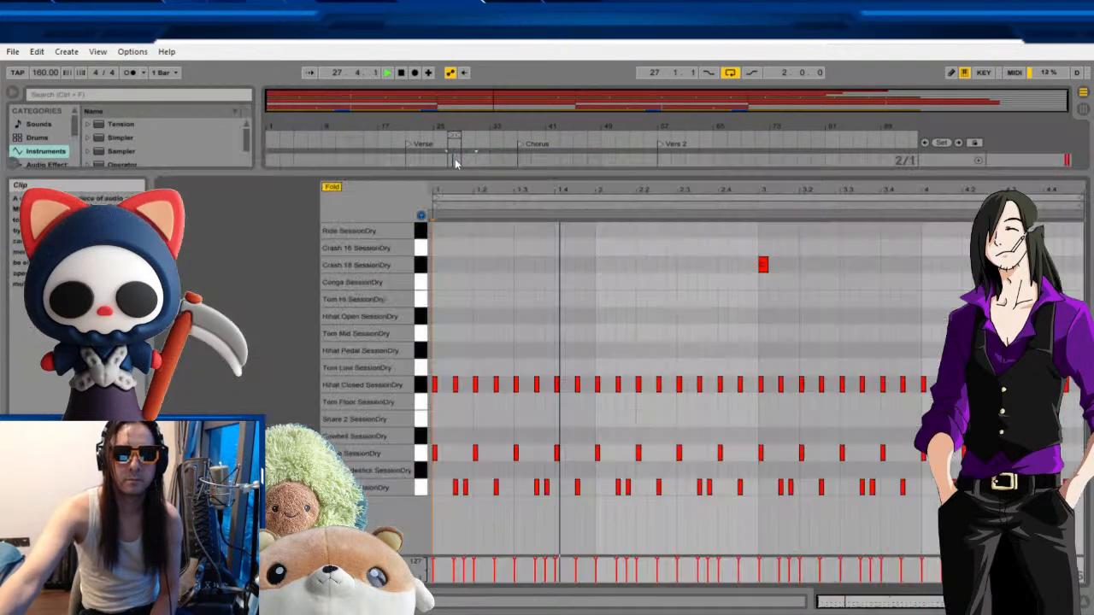
pyautogui.click(456, 161)
pyautogui.click(983, 602)
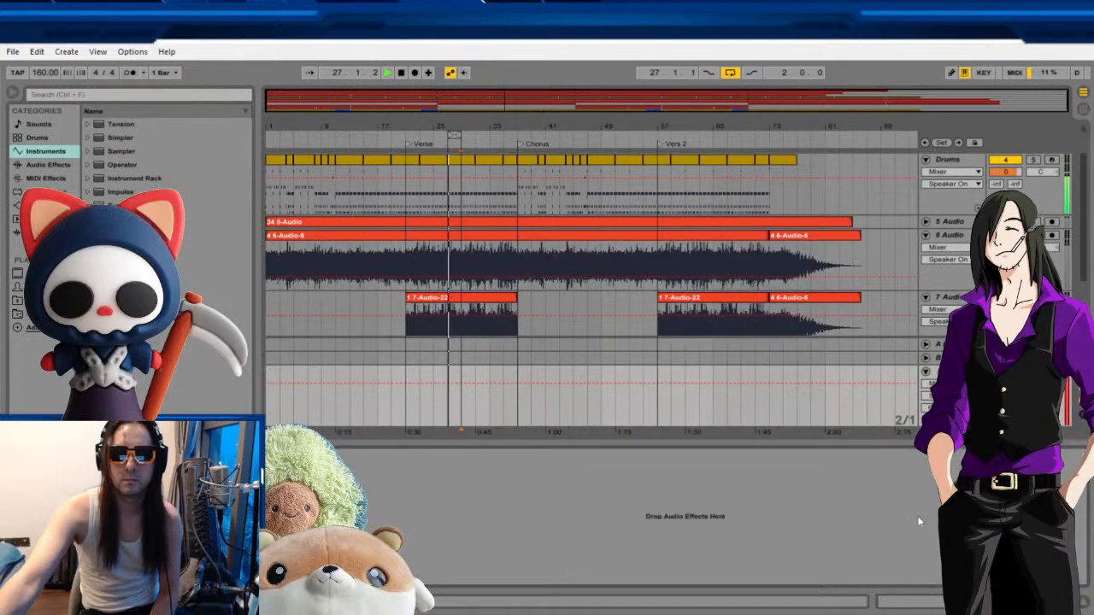
pyautogui.click(456, 165)
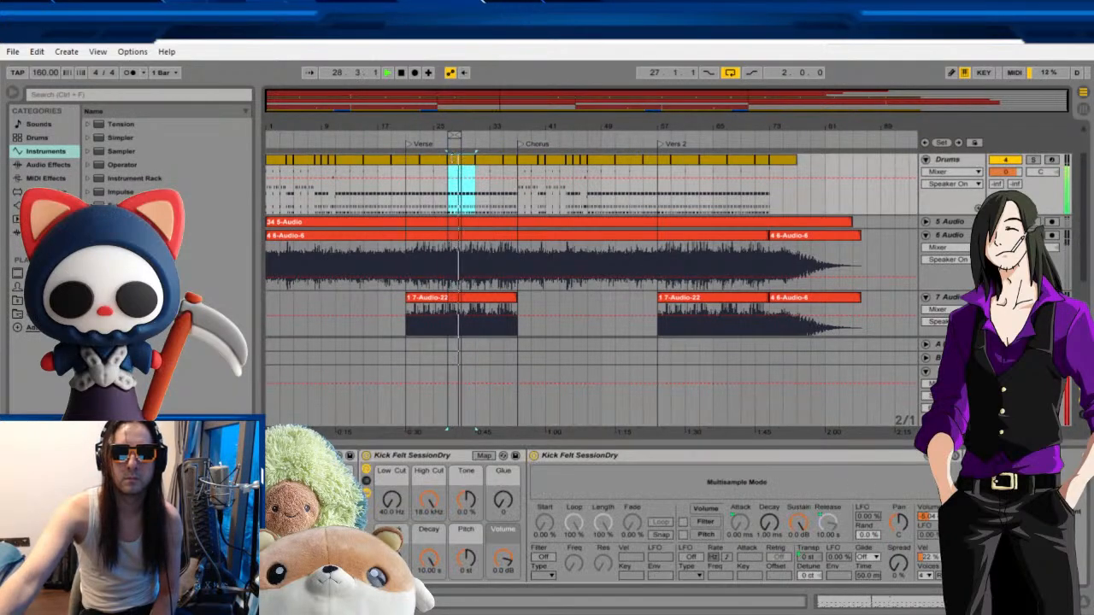
pyautogui.doubleClick(456, 165)
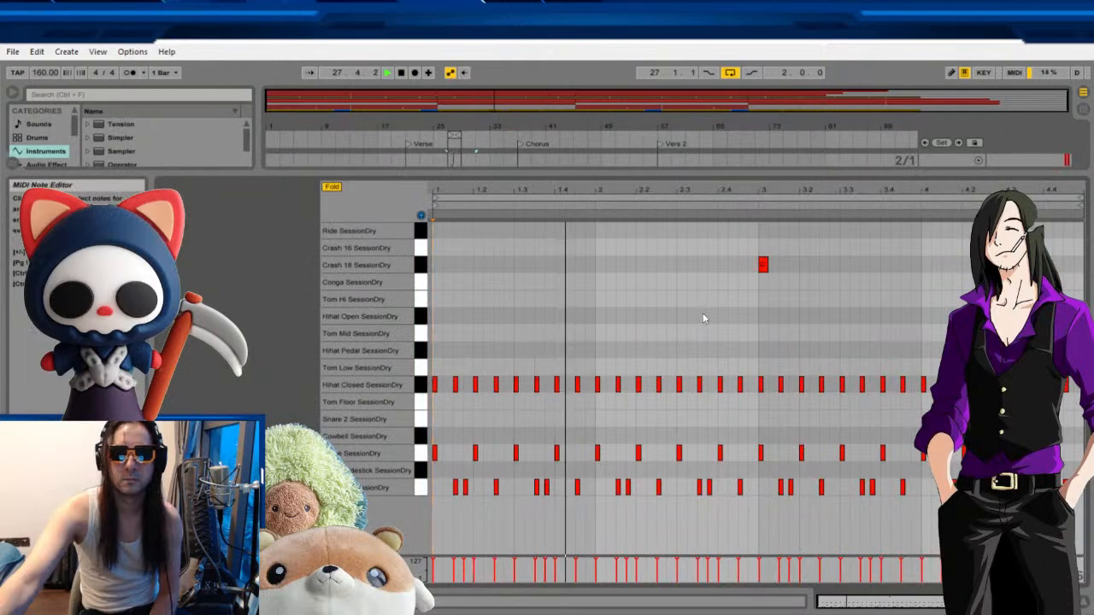
pyautogui.moveTo(599, 345); pyautogui.dragTo(741, 505)
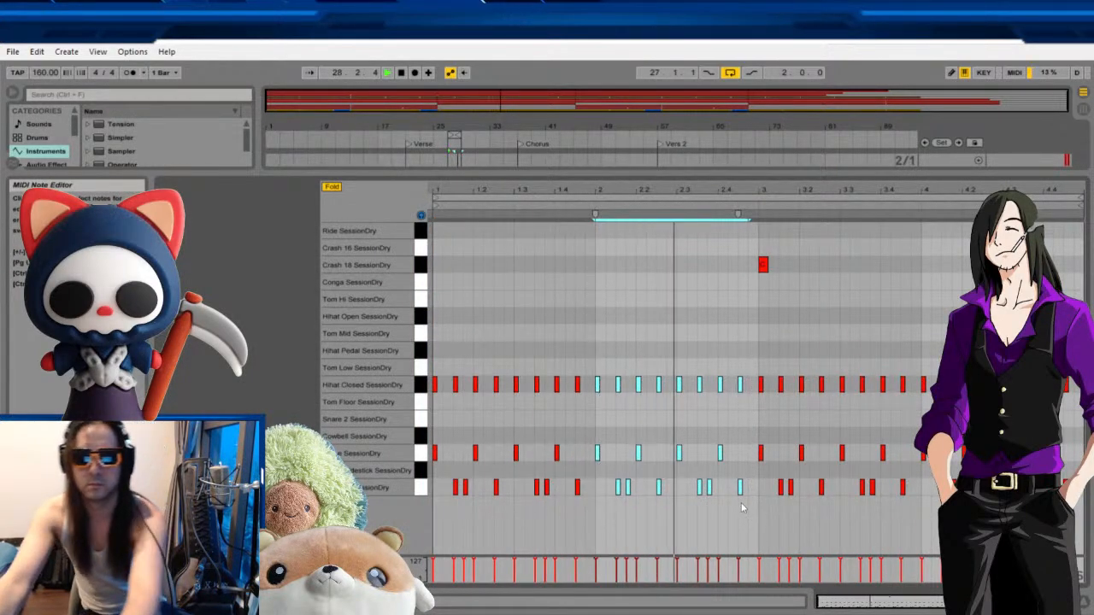
pyautogui.press('Delete')
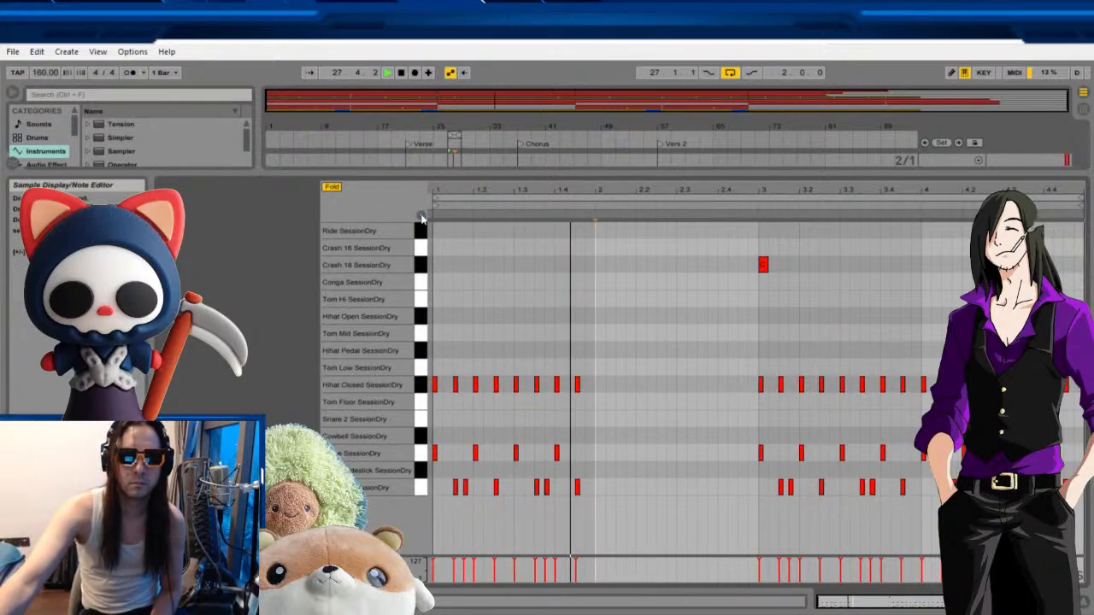
# In the emptied second bar, add snare hits on 2.2 and 2.4 and two consecutive sixteenth-note kicks just before 2.2.
pyautogui.doubleClick(639, 453)
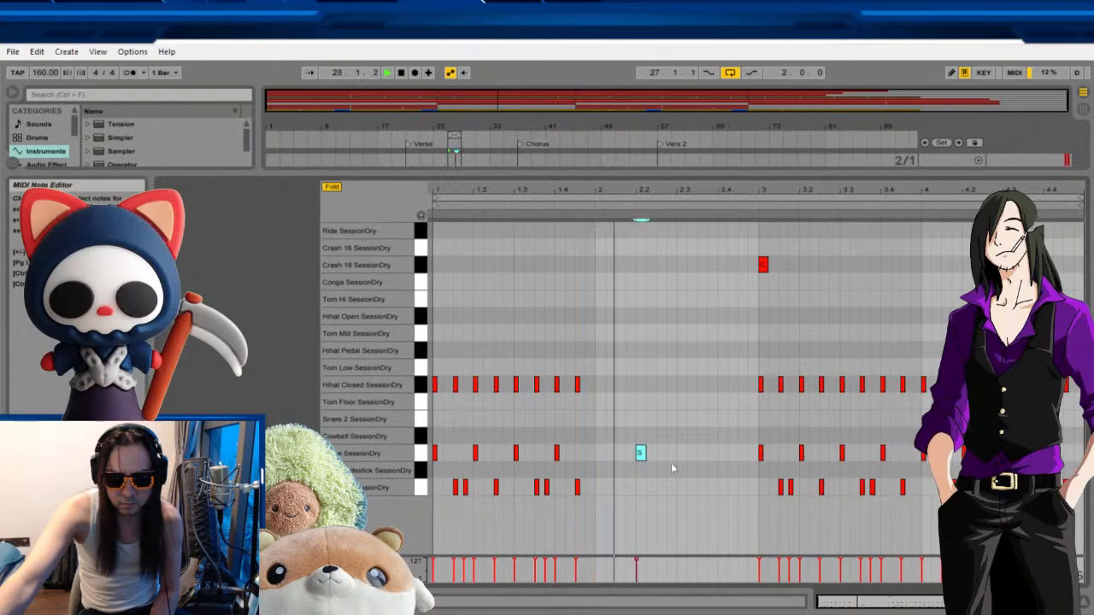
pyautogui.doubleClick(722, 453)
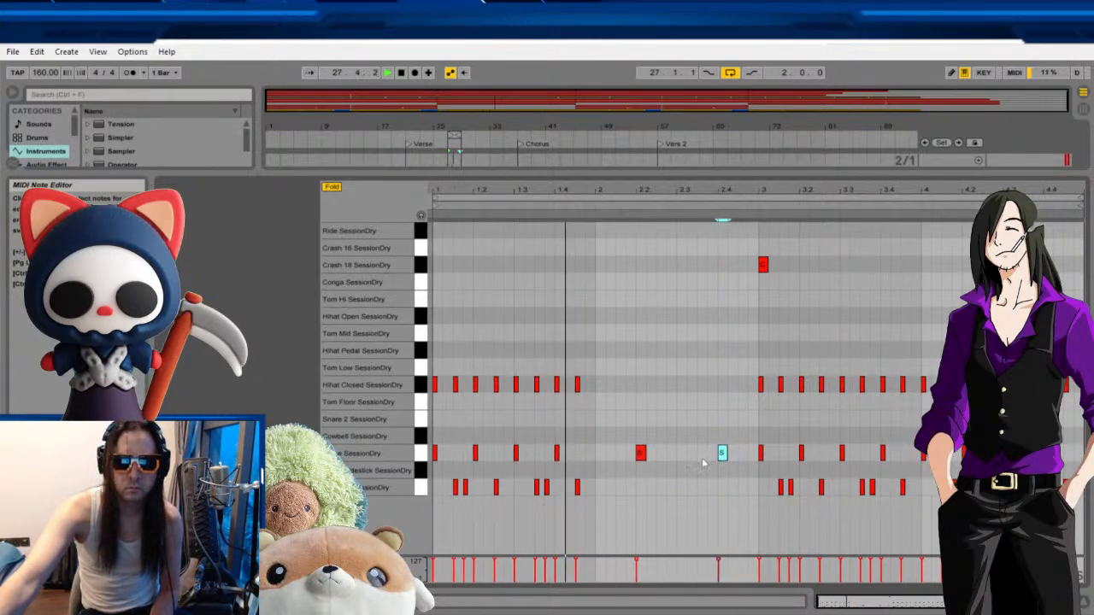
pyautogui.doubleClick(609, 488)
pyautogui.doubleClick(620, 487)
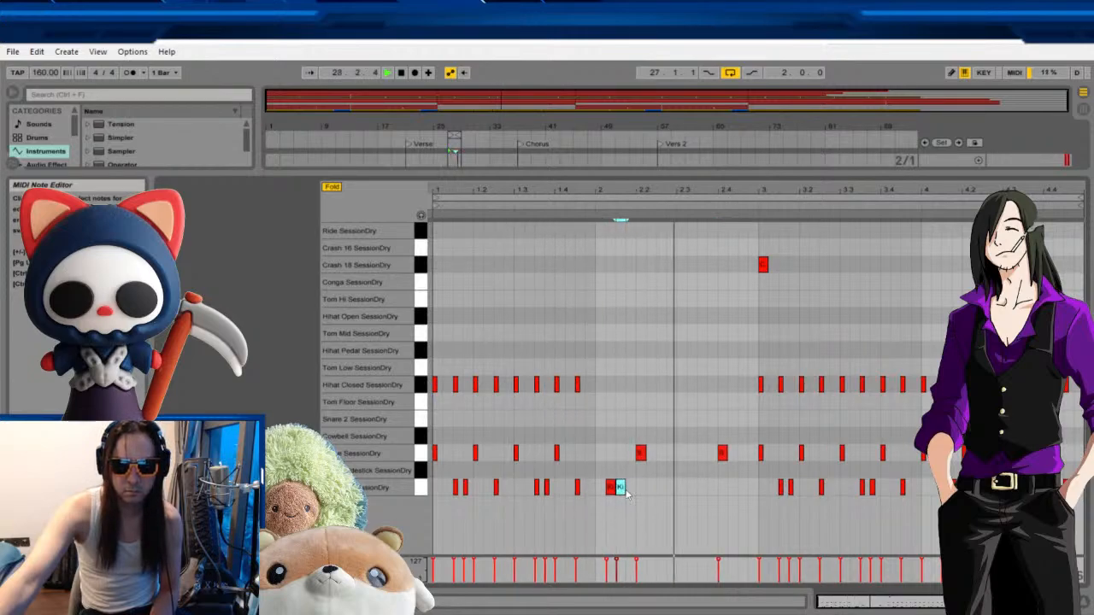
# Shorten both new kick notes to half their length and return to the Drums track's device chain.
pyautogui.moveTo(931, 601); pyautogui.dragTo(889, 612)
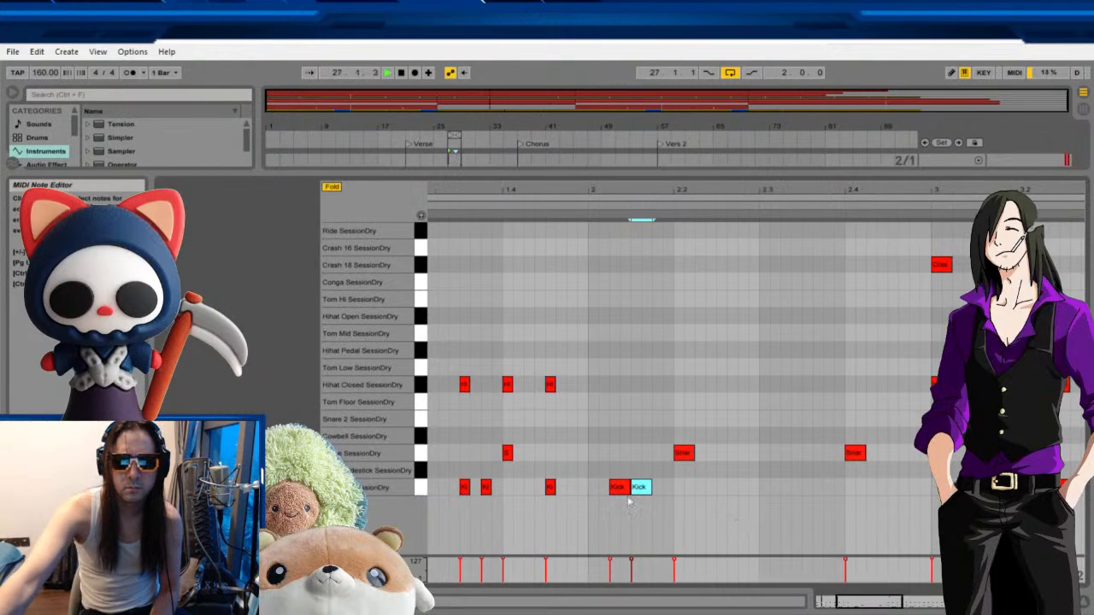
pyautogui.moveTo(628, 488)
pyautogui.mouseDown()
pyautogui.moveTo(619, 488)
pyautogui.moveTo(640, 488)
pyautogui.mouseUp()
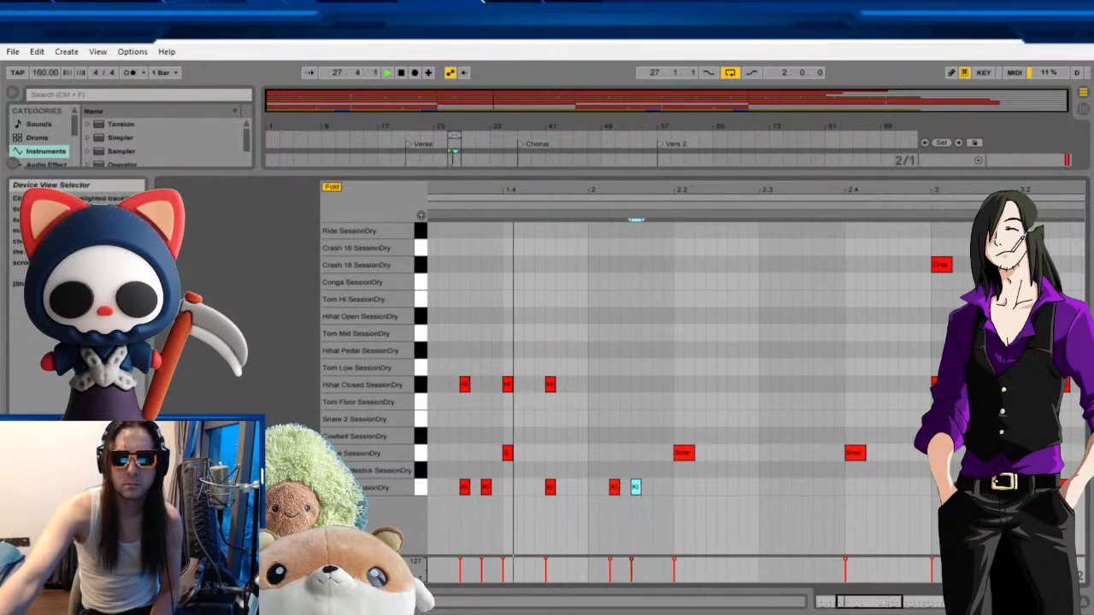
pyautogui.click(1000, 601)
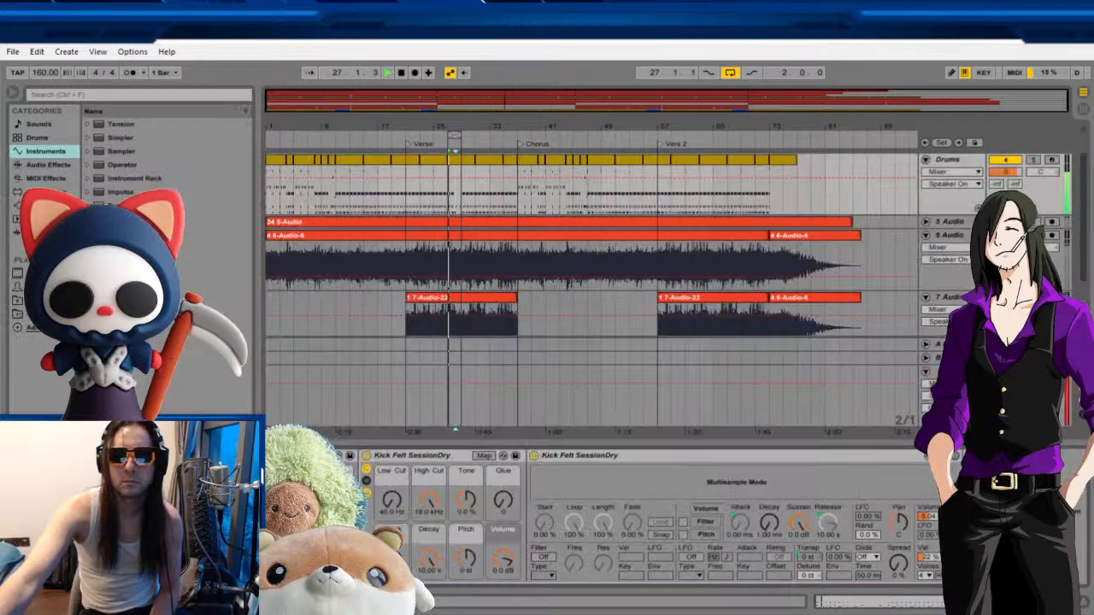
# Solo the Drums track and add a snare hit on the first beat of the second bar in the looped verse clip.
pyautogui.click(1032, 160)
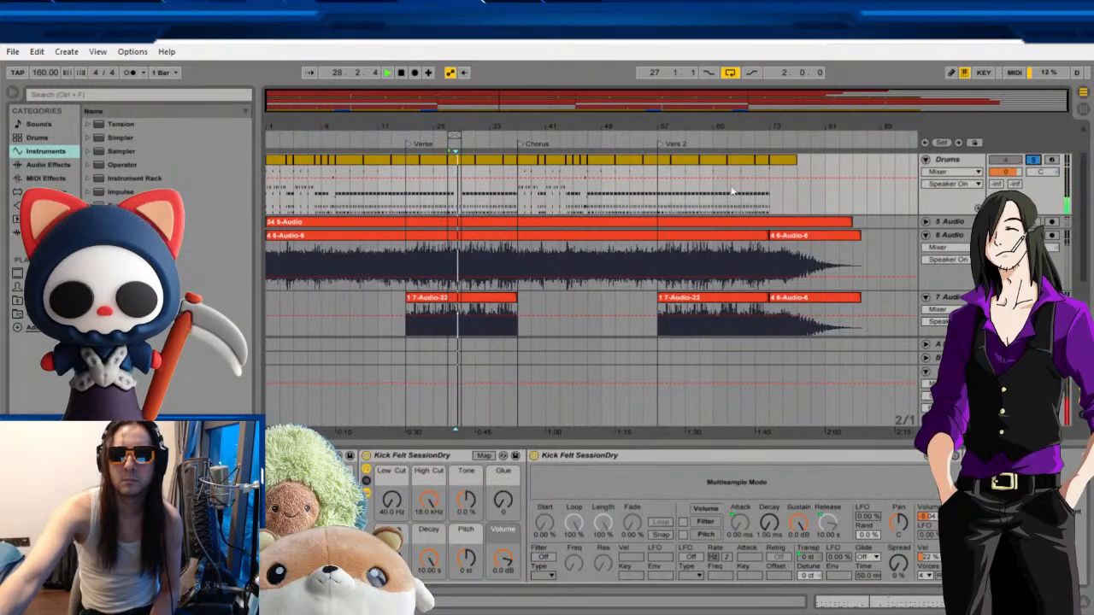
pyautogui.doubleClick(456, 161)
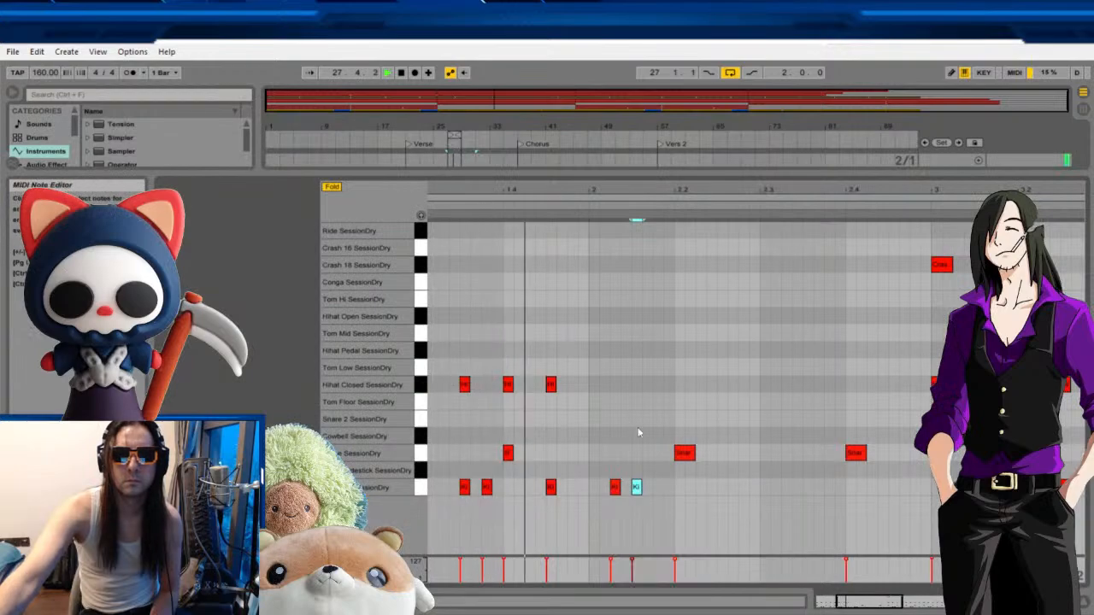
pyautogui.doubleClick(594, 453)
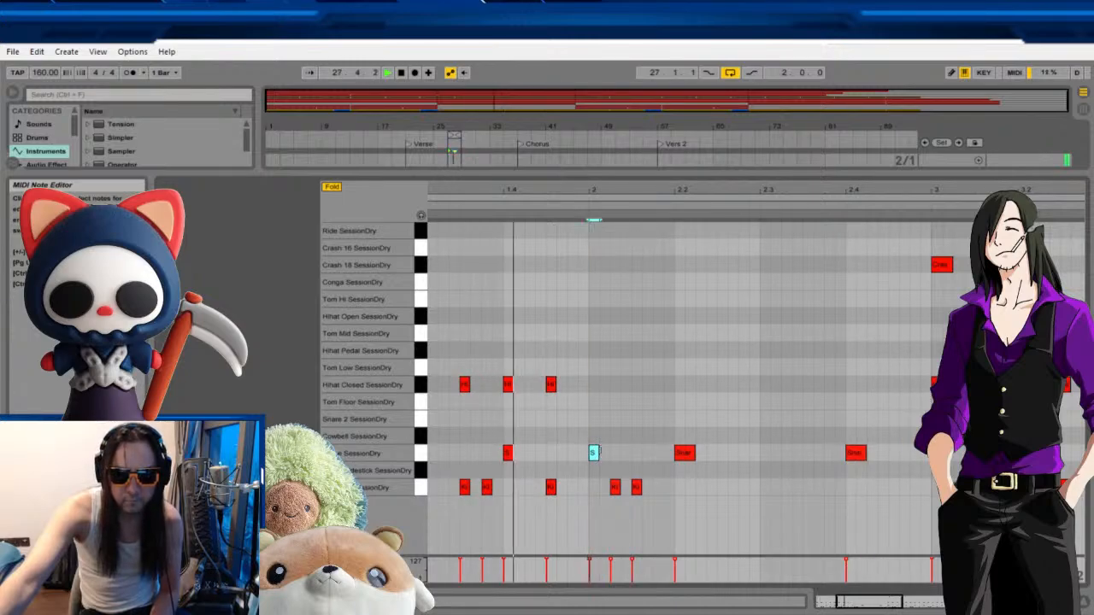
# Add kicks on 2.3.2 and 2.3.3, remove the stray kick just before 2.3, and add a snare hit on 2.3.
pyautogui.doubleClick(753, 487)
pyautogui.doubleClick(775, 487)
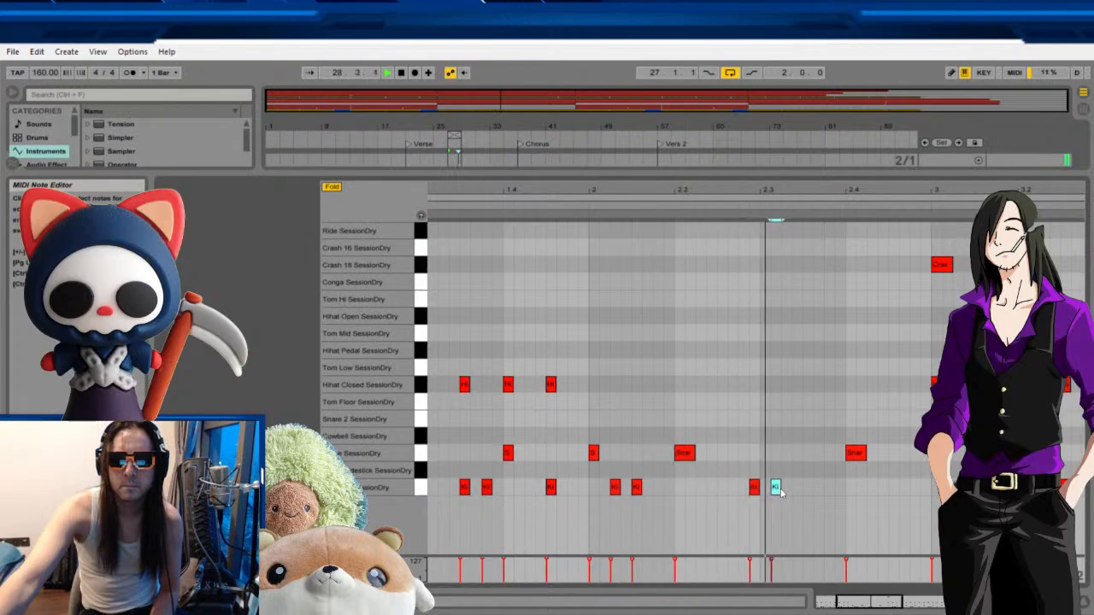
pyautogui.moveTo(776, 487); pyautogui.dragTo(786, 487)
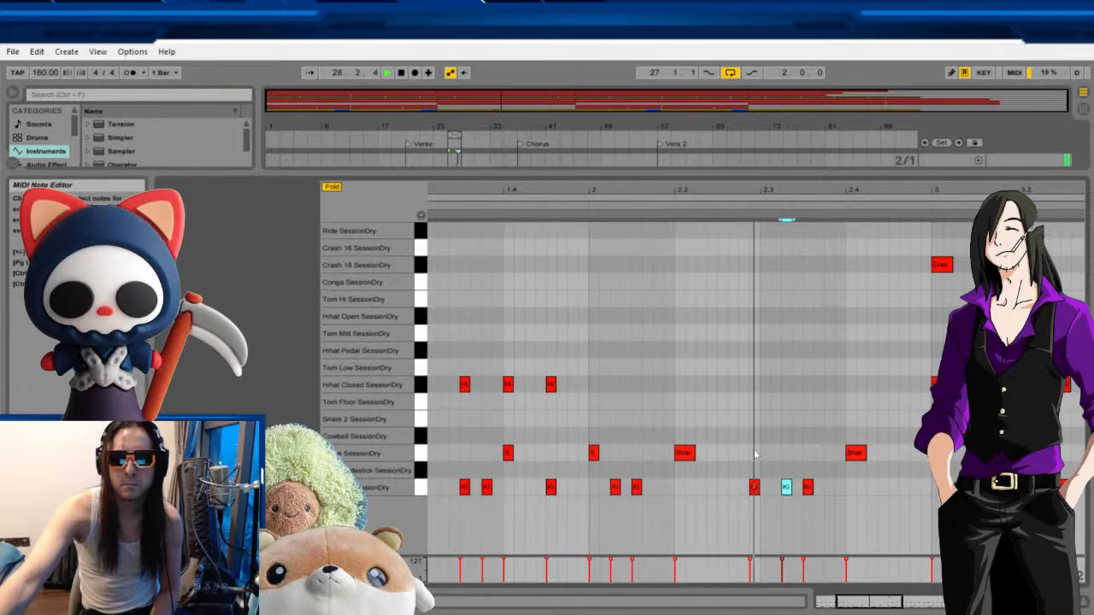
pyautogui.click(753, 488)
pyautogui.press('Delete')
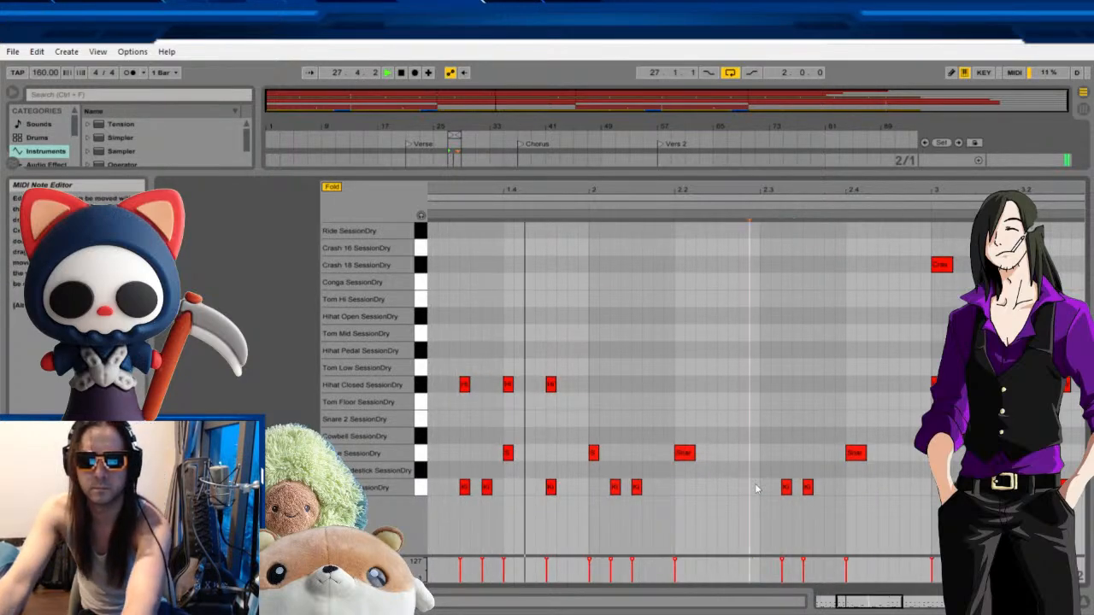
pyautogui.doubleClick(766, 455)
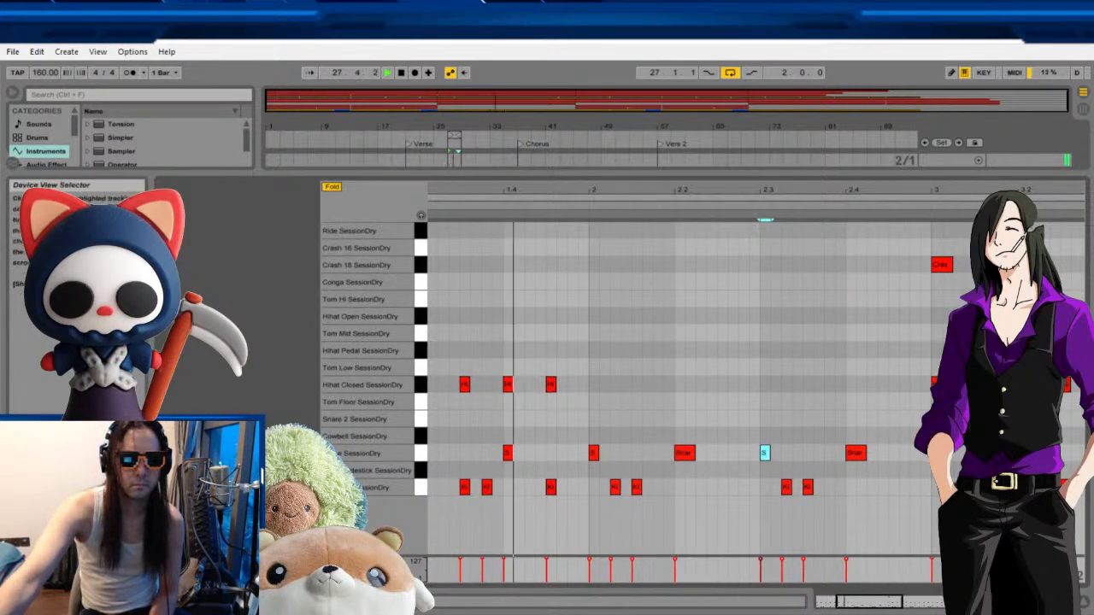
pyautogui.click(906, 602)
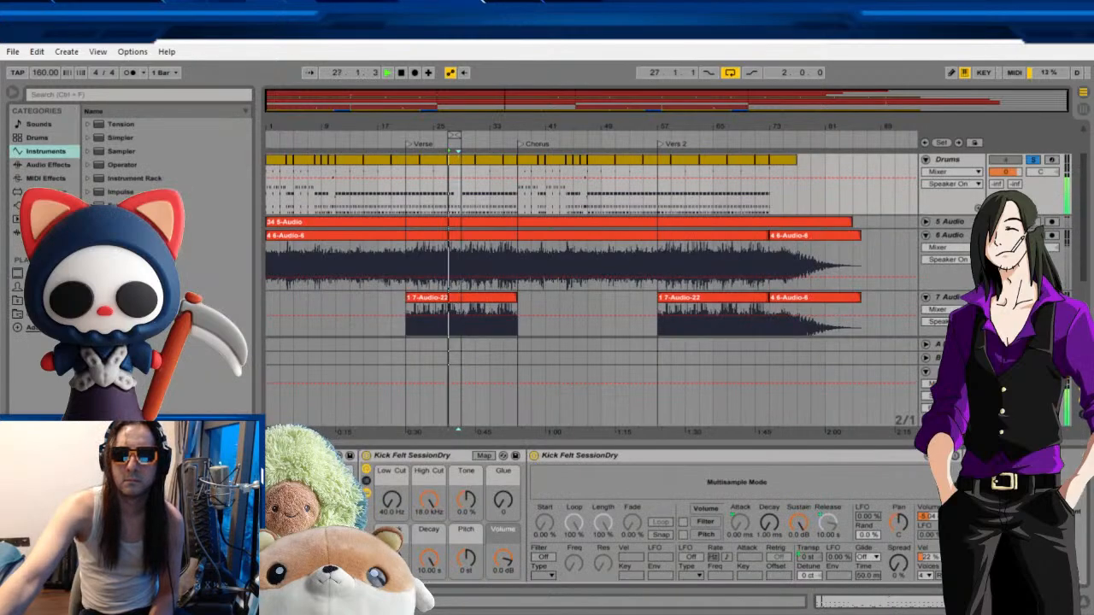
# Unsolo the Drums track and review the looped verse section's second-bar drum pattern against the full mix.
pyautogui.click(1007, 160)
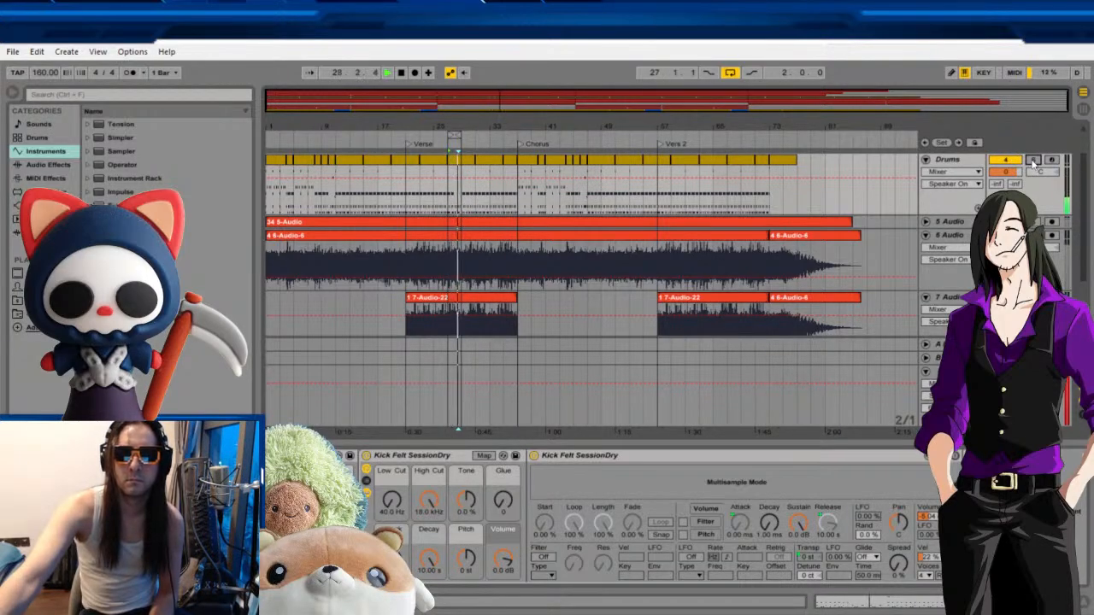
pyautogui.click(455, 161)
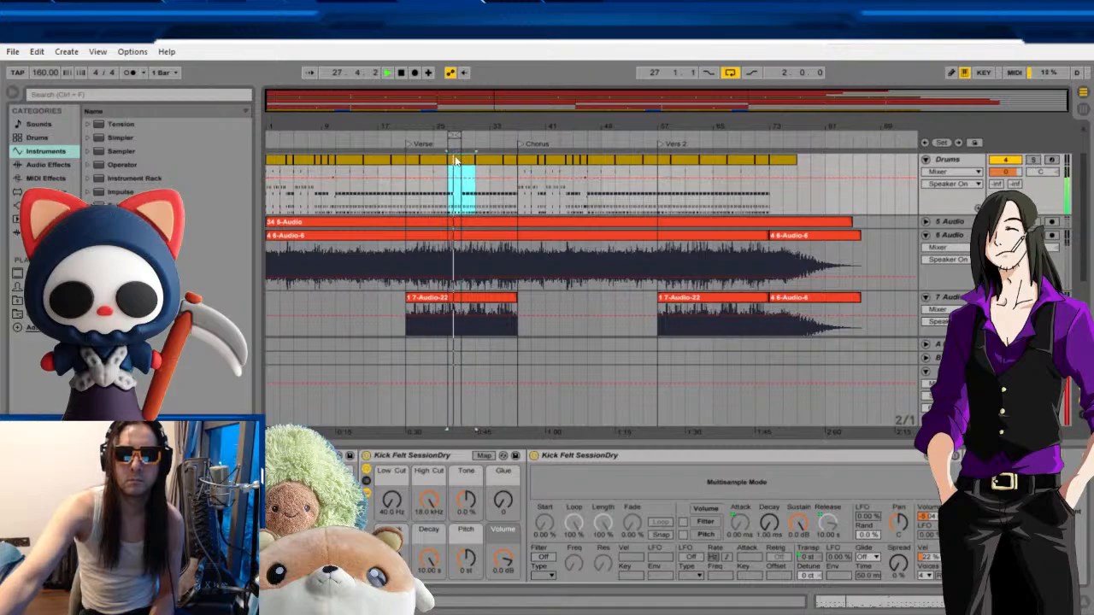
pyautogui.doubleClick(456, 161)
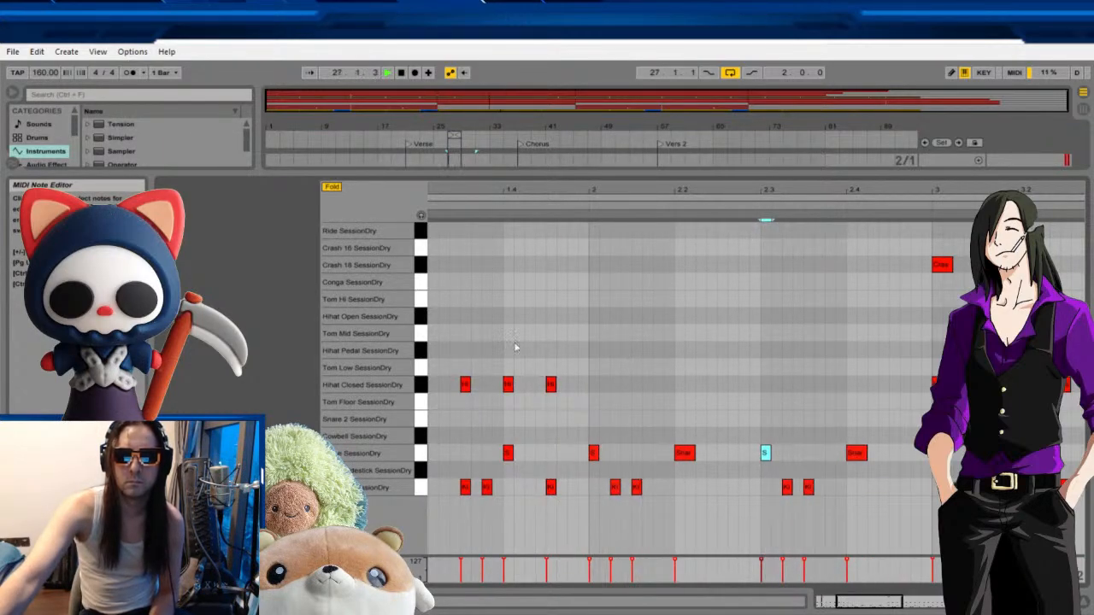
pyautogui.click(595, 513)
pyautogui.click(637, 509)
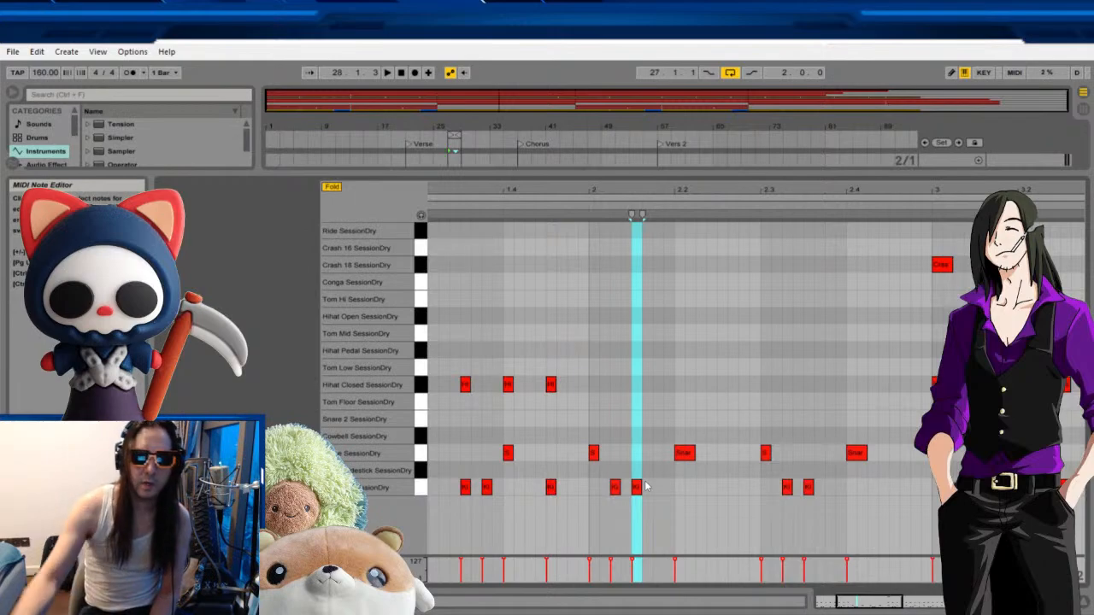
pyautogui.click(598, 503)
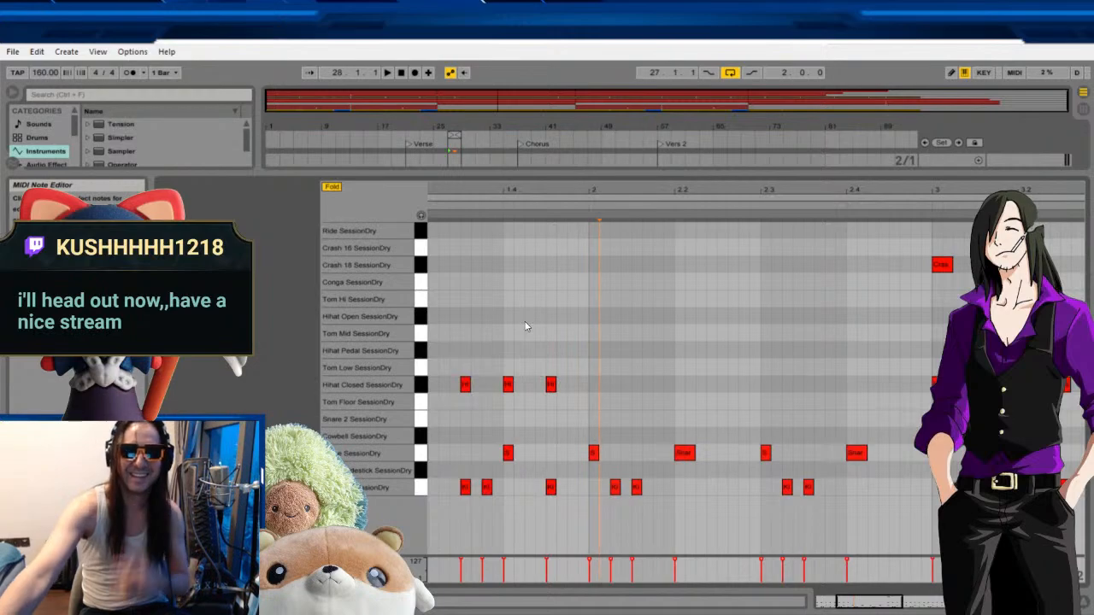
pyautogui.click(388, 73)
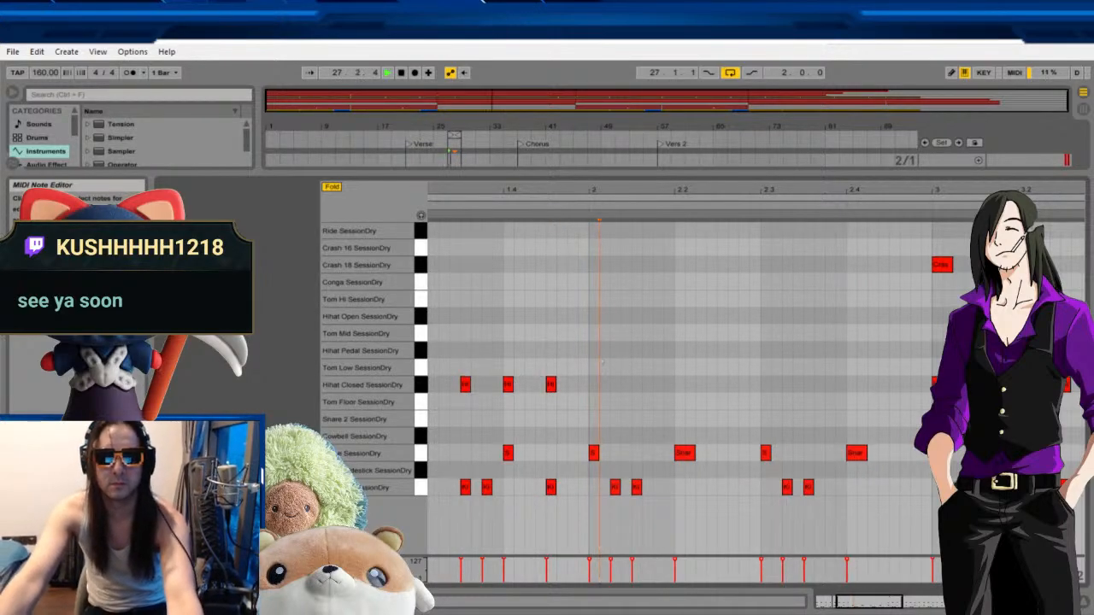
pyautogui.hotkey('shift', 'Tab')
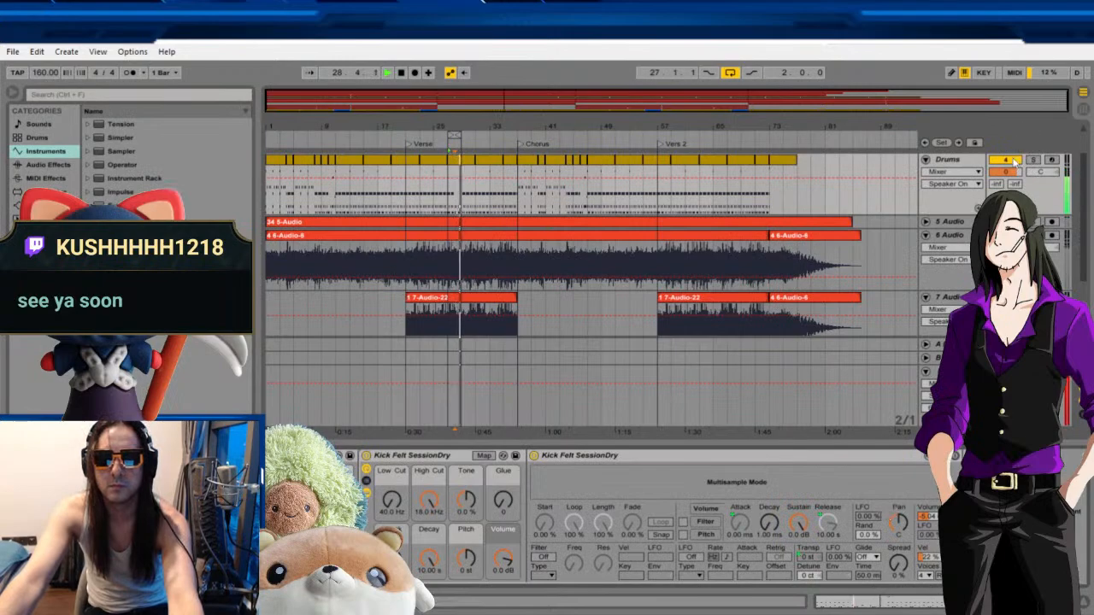
pyautogui.click(402, 72)
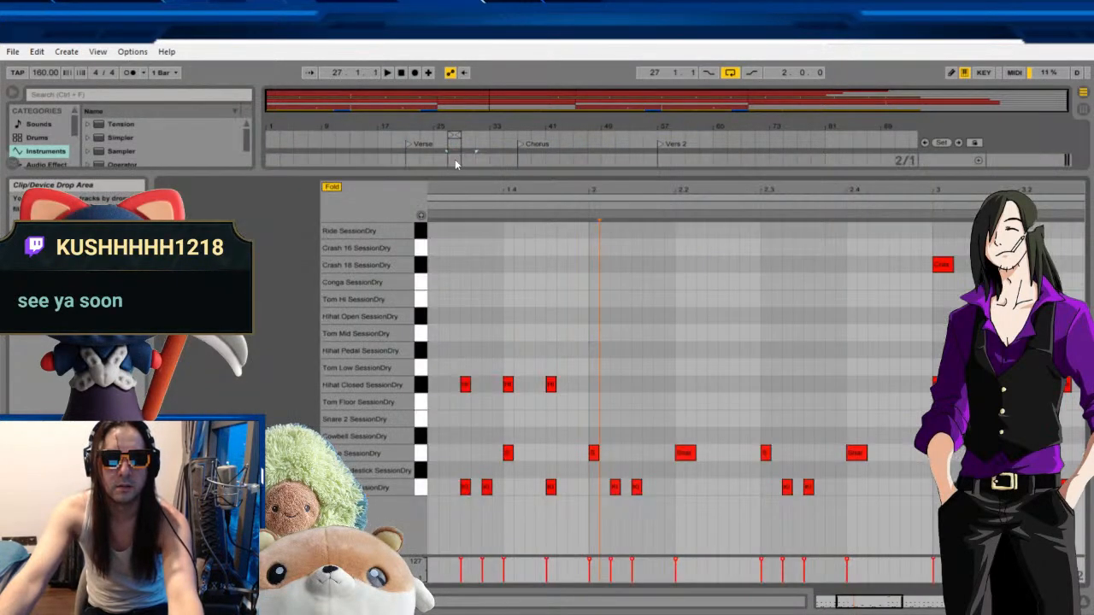
# Halve the length of the snare on 2.2 and follow it with a snare on 2.2.2 and a kick on 2.2.3.
pyautogui.doubleClick(455, 164)
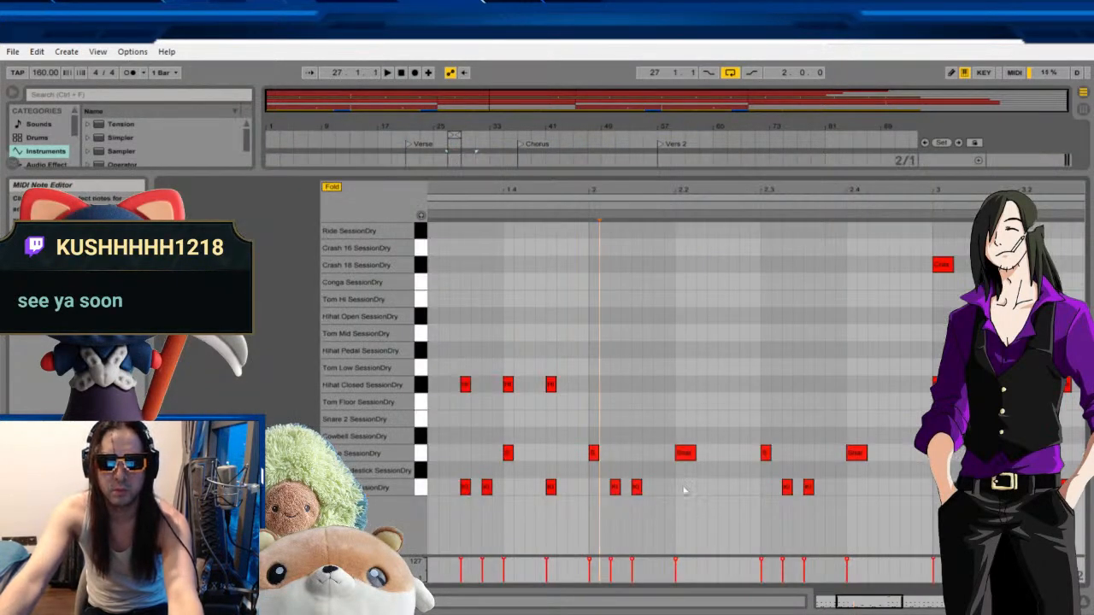
pyautogui.moveTo(692, 456); pyautogui.dragTo(687, 456)
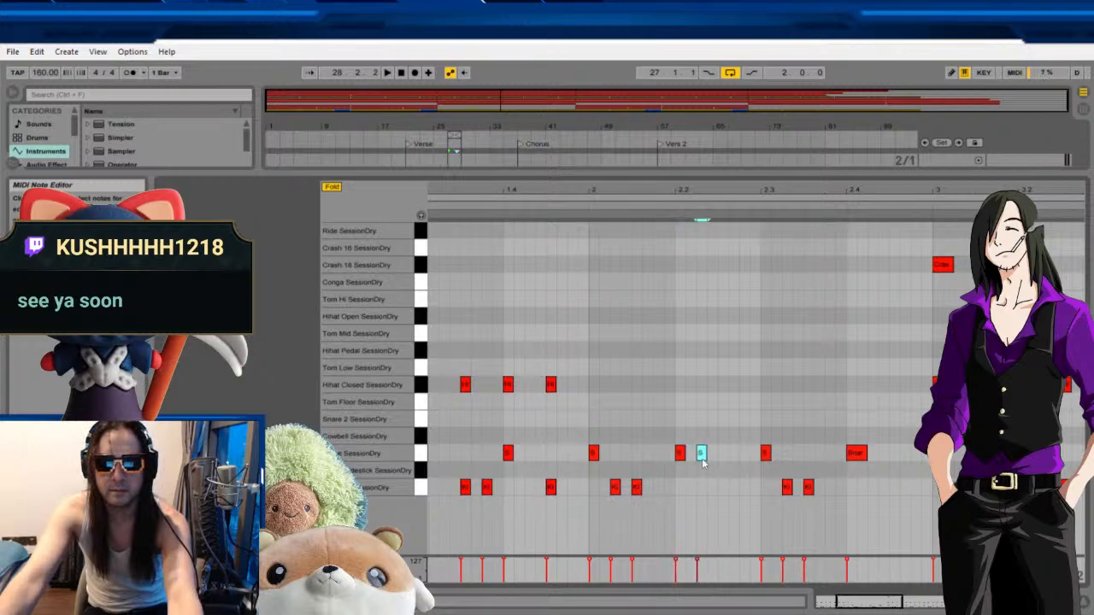
pyautogui.doubleClick(724, 490)
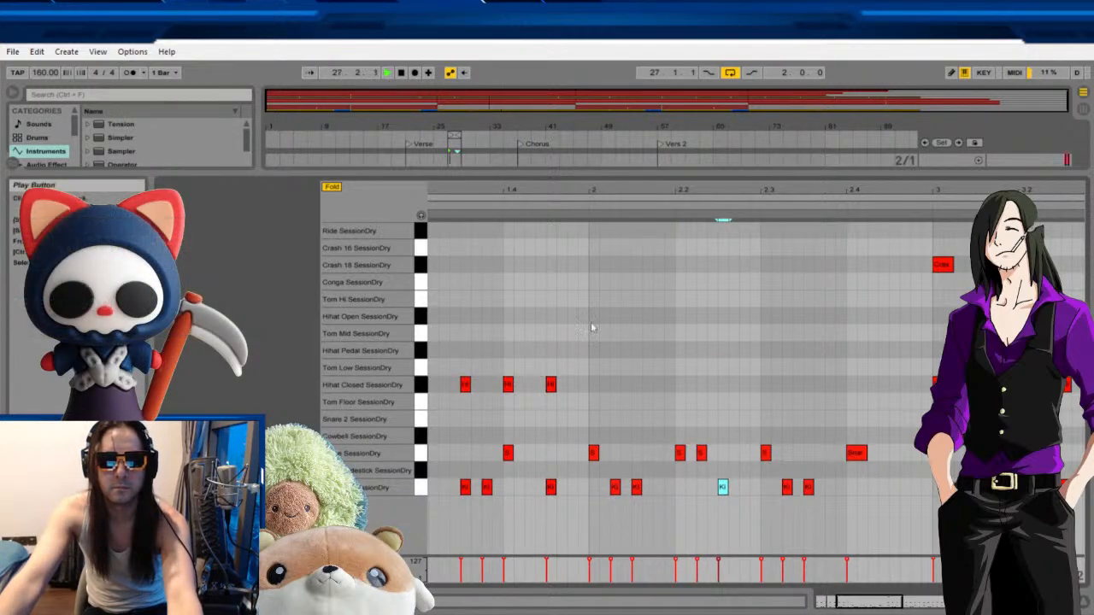
pyautogui.click(1007, 602)
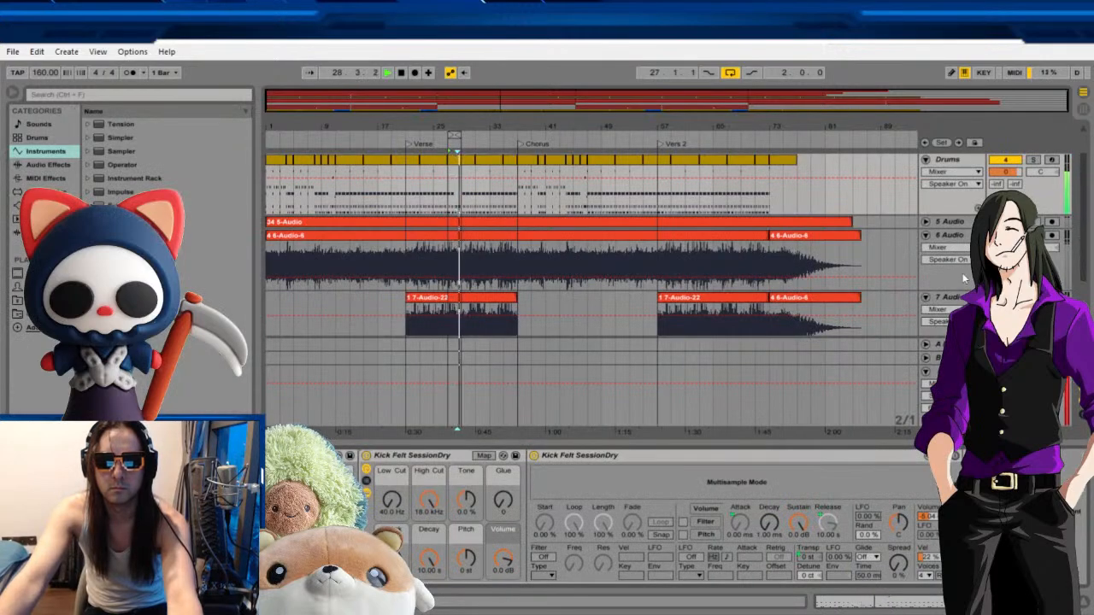
# Solo the Drums track and audition the second bar with the snare on its first beat deleted, restoring that snare after listening.
pyautogui.click(1032, 160)
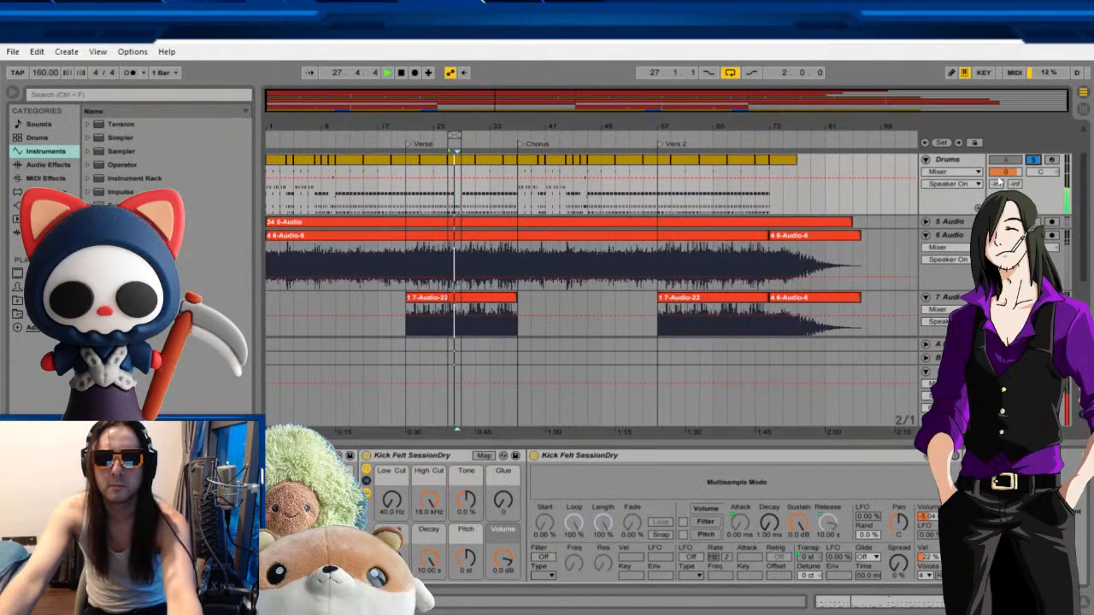
pyautogui.doubleClick(464, 155)
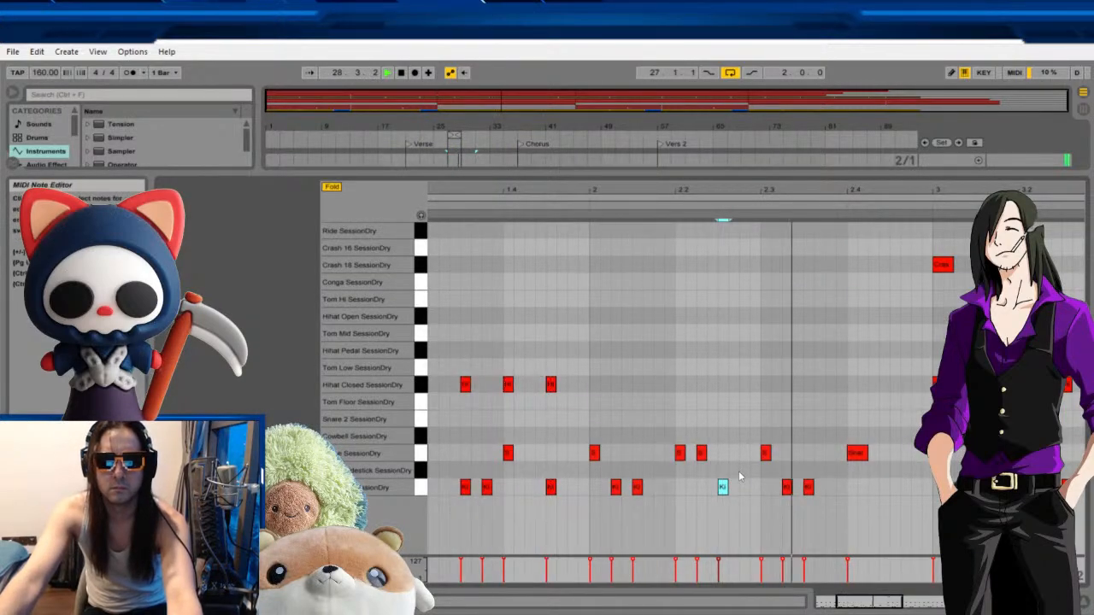
pyautogui.click(594, 453)
pyautogui.click(602, 443)
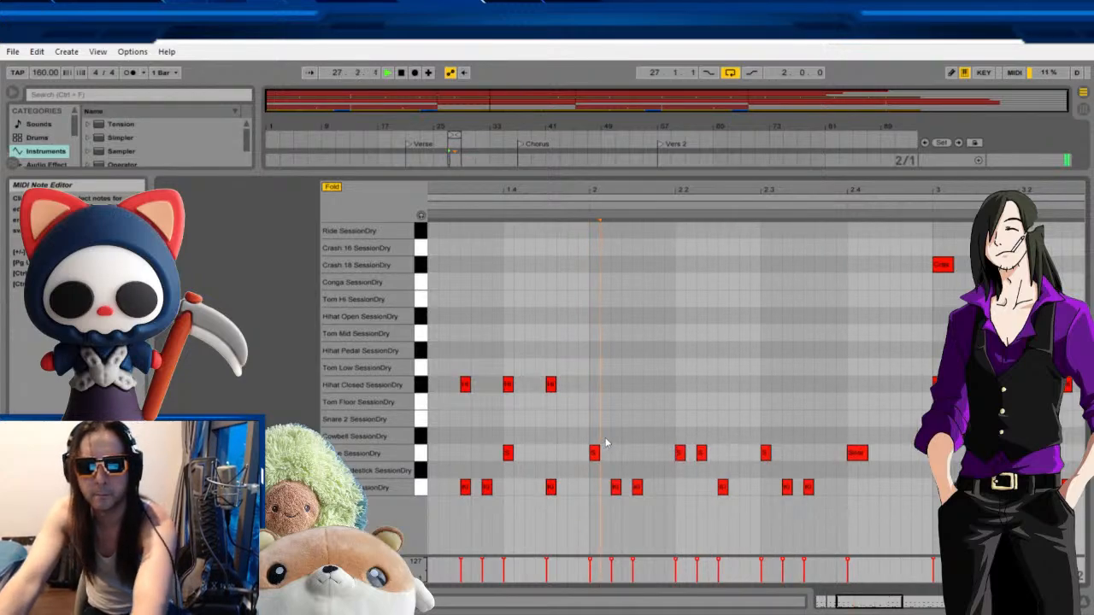
pyautogui.click(594, 453)
pyautogui.press('Delete')
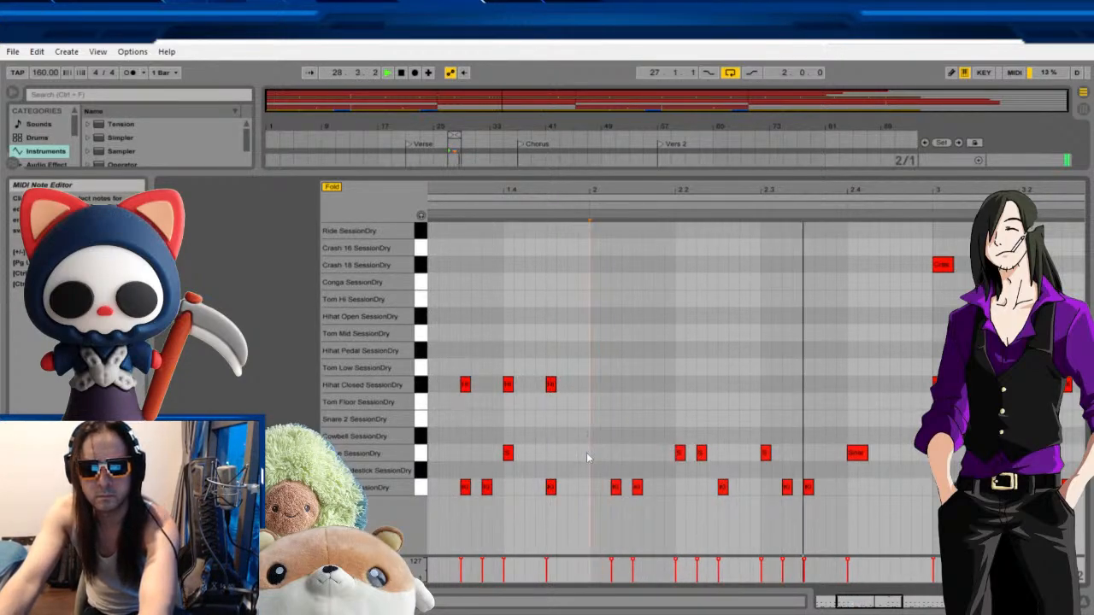
pyautogui.press('space')
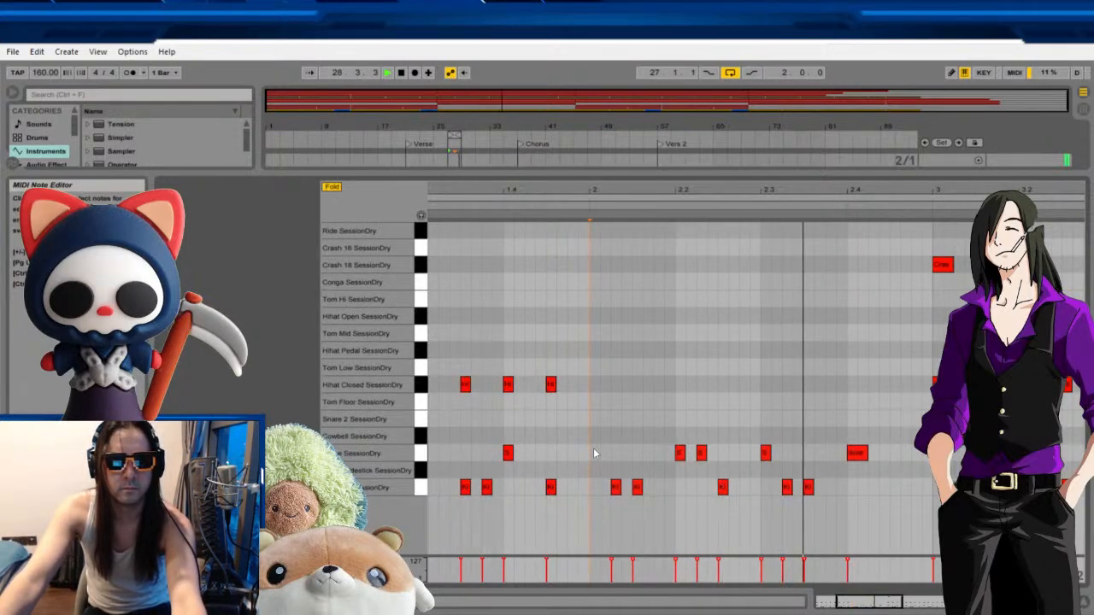
pyautogui.doubleClick(594, 453)
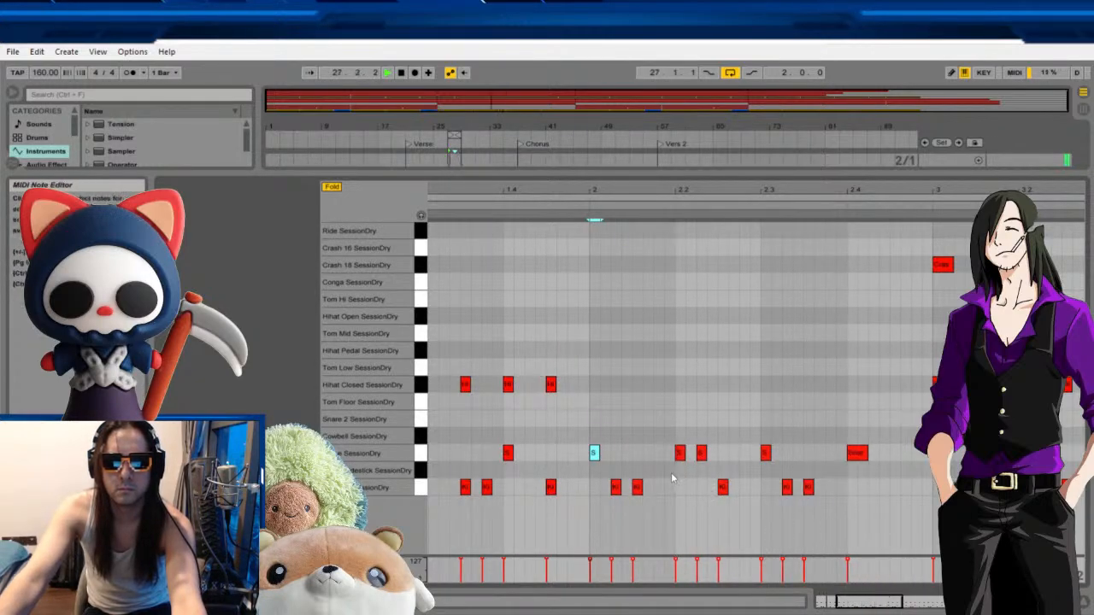
# Delete the snare on 2.2.2 from the verse clip, return to the arrangement and unsolo the Drums track.
pyautogui.doubleClick(706, 469)
pyautogui.moveTo(715, 437); pyautogui.dragTo(701, 474)
pyautogui.press('Delete')
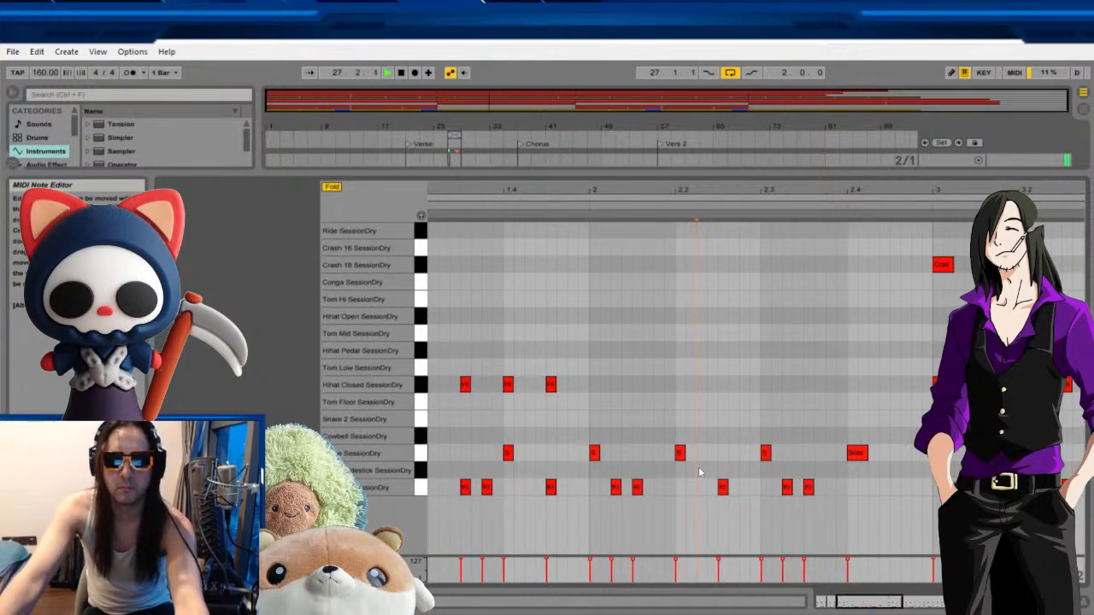
pyautogui.click(995, 601)
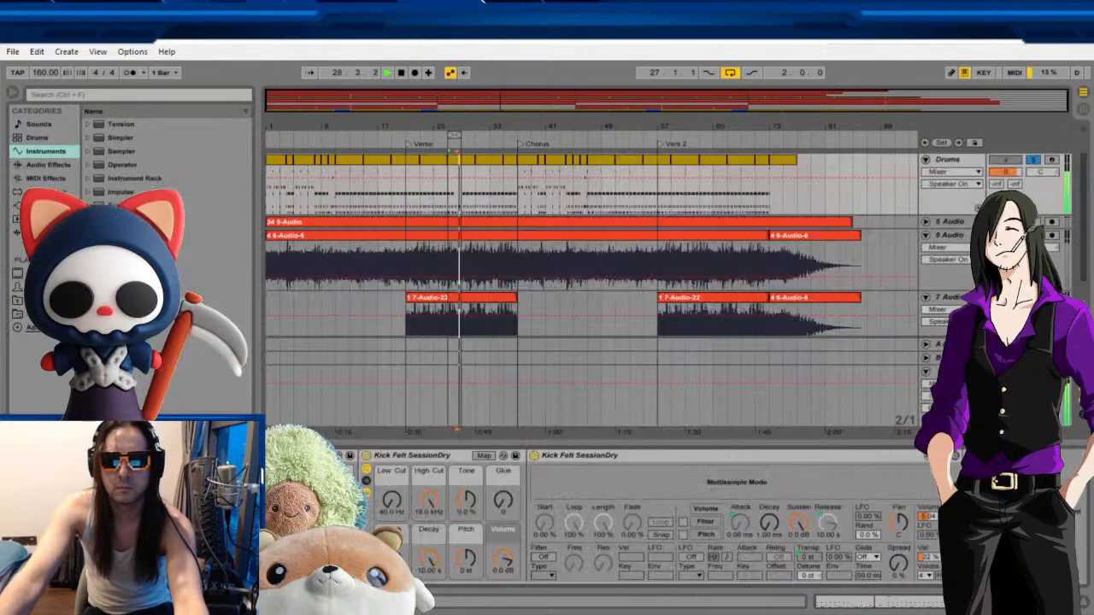
pyautogui.click(1032, 161)
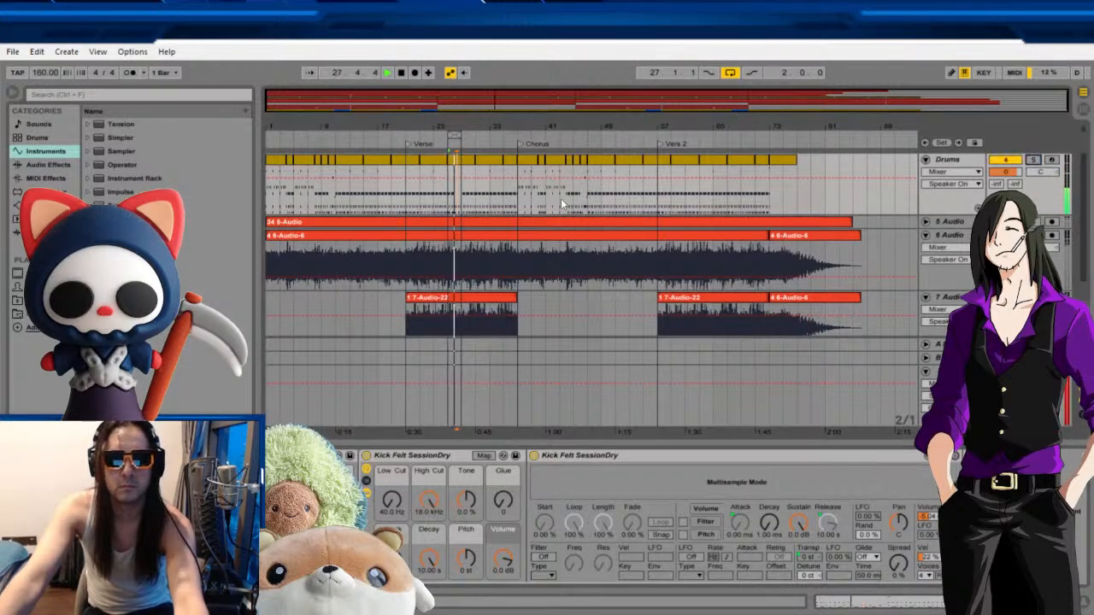
# Turn off the arrangement loop, listen to the song beyond the verse, and place the insert marker at bar 83 on the Drums track.
pyautogui.click(453, 160)
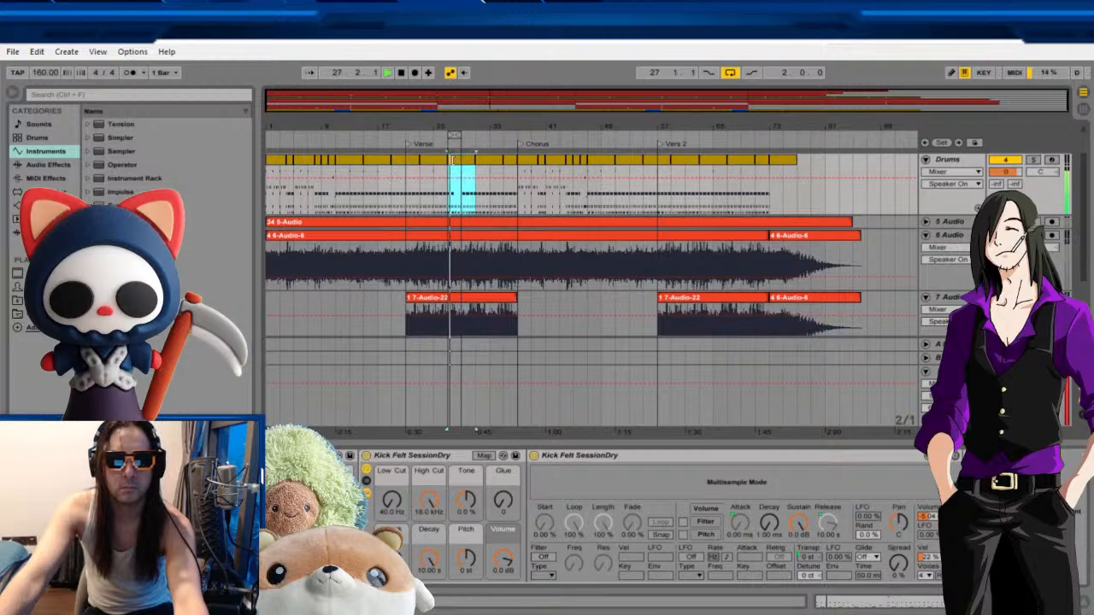
pyautogui.doubleClick(453, 159)
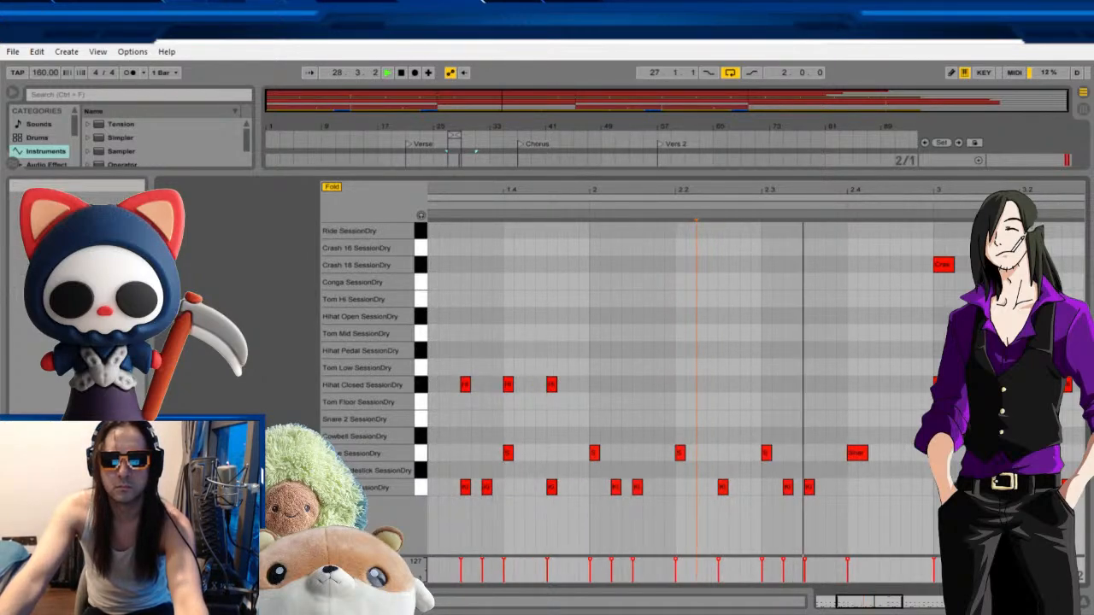
pyautogui.hotkey('shift', 'Tab')
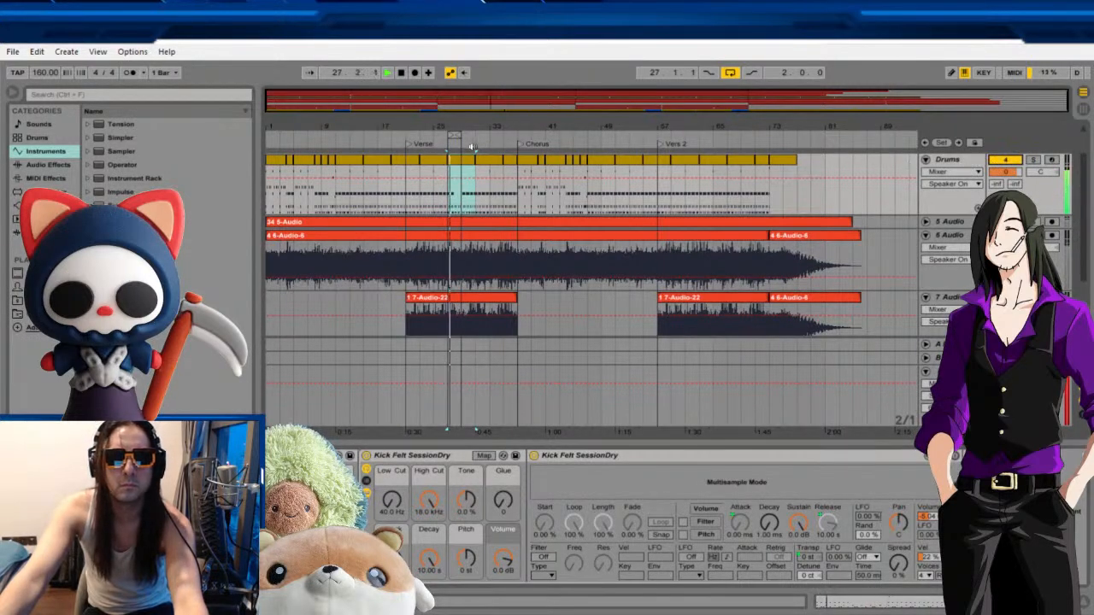
pyautogui.click(730, 73)
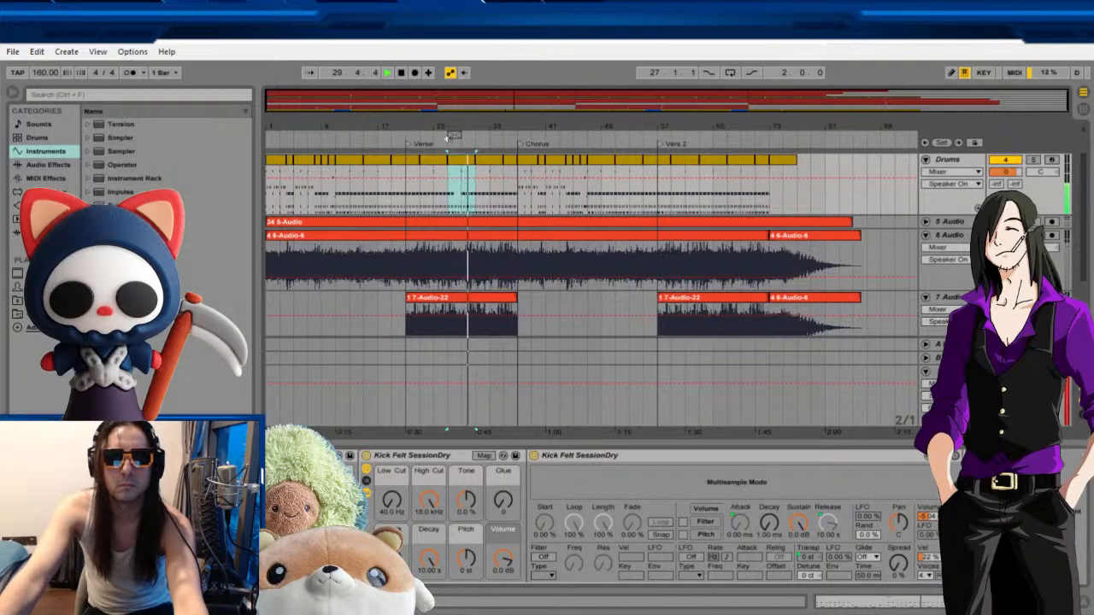
pyautogui.click(455, 167)
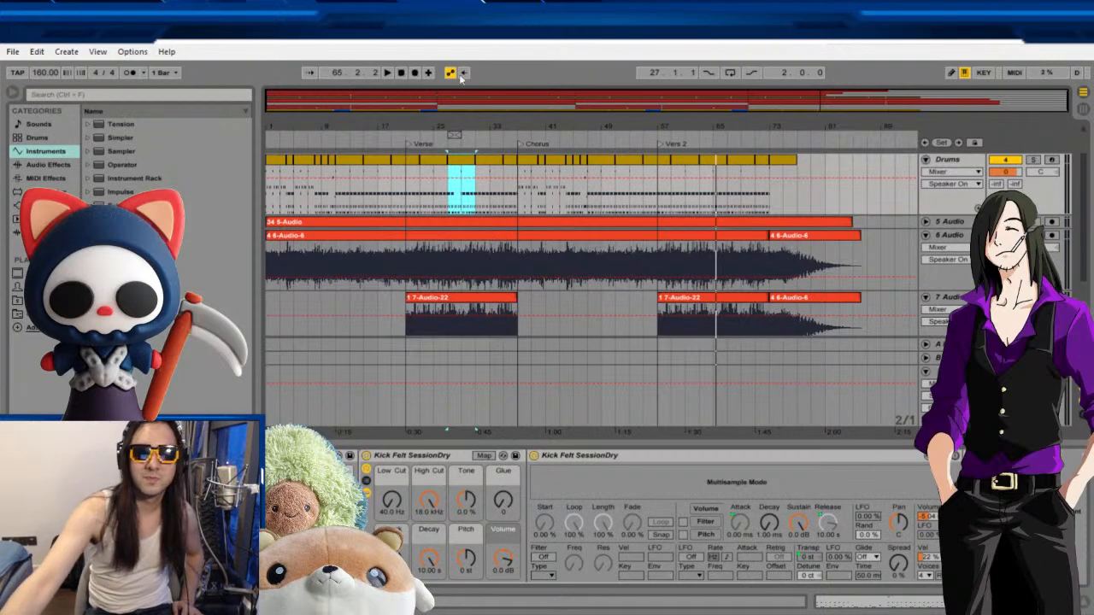
pyautogui.click(834, 208)
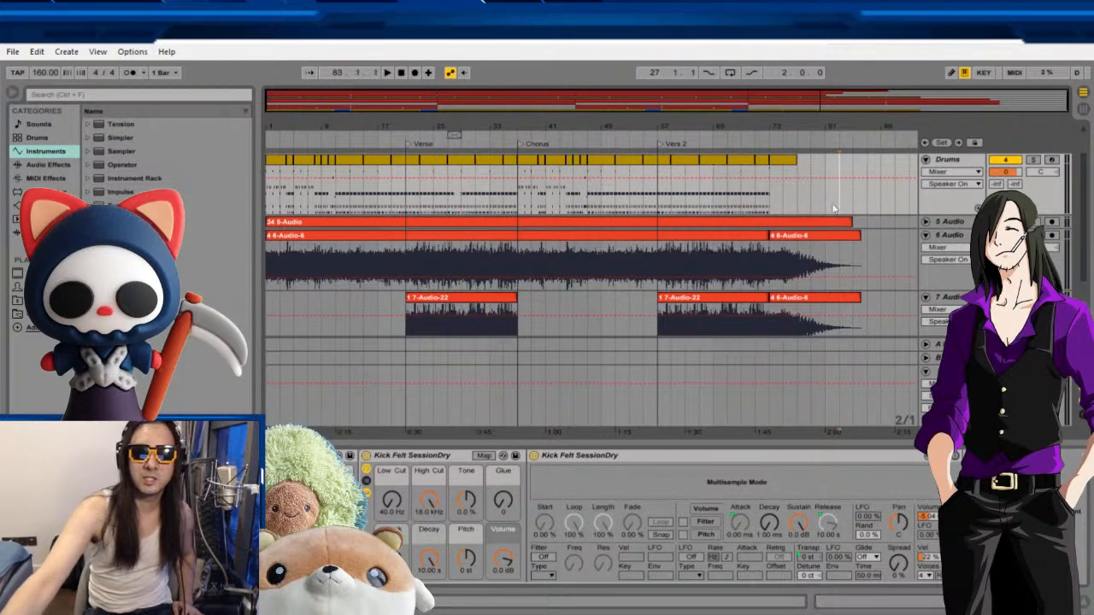
# Play the song from the beginning, list the audio effects in the browser, and solo the Drums track.
pyautogui.click(401, 73)
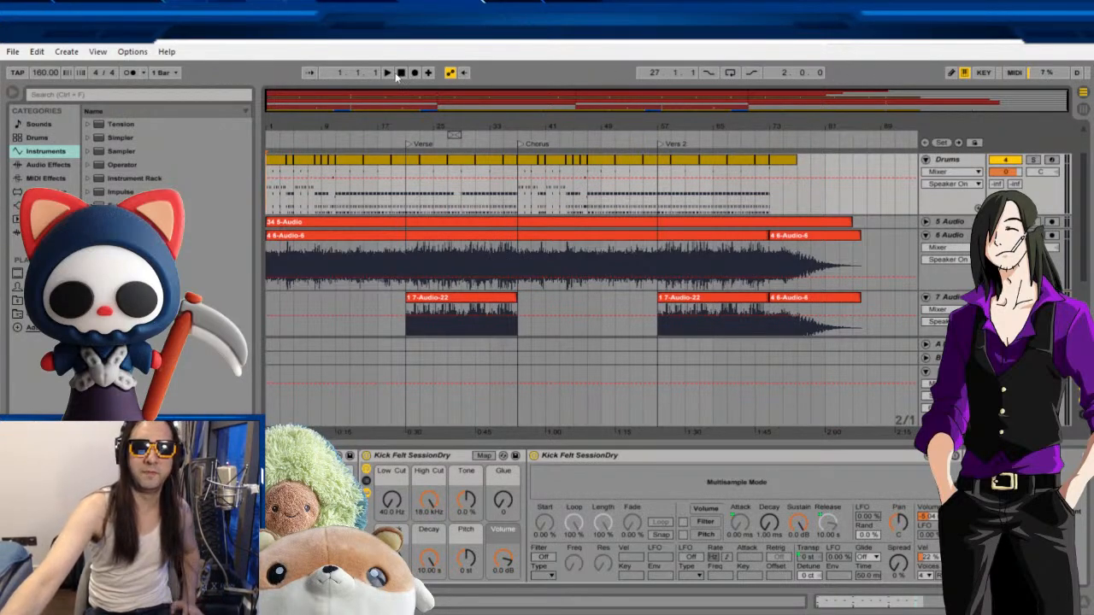
pyautogui.click(388, 74)
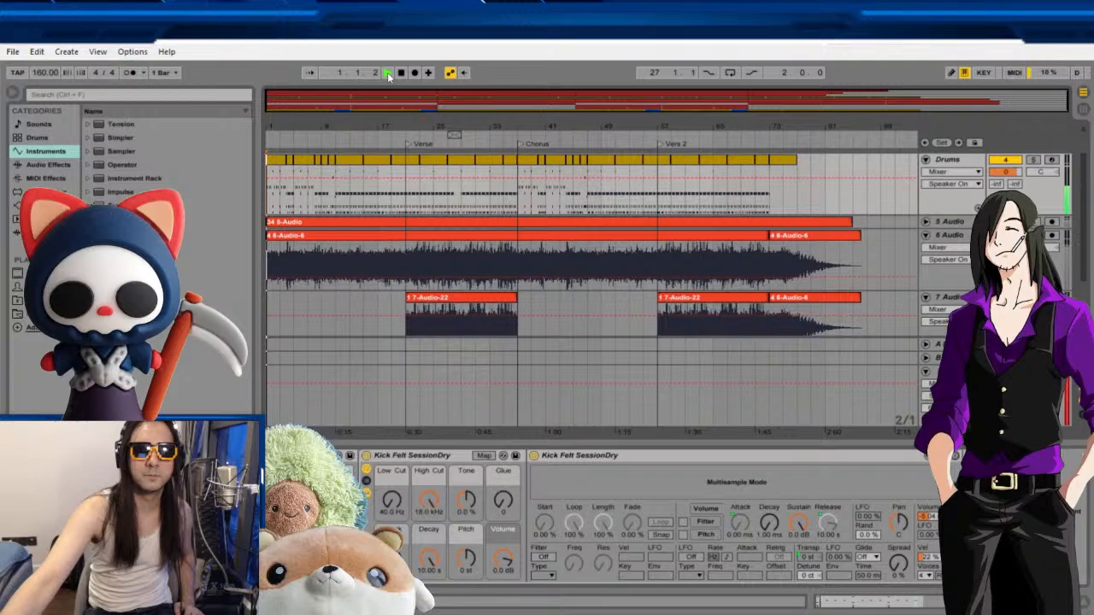
pyautogui.click(35, 164)
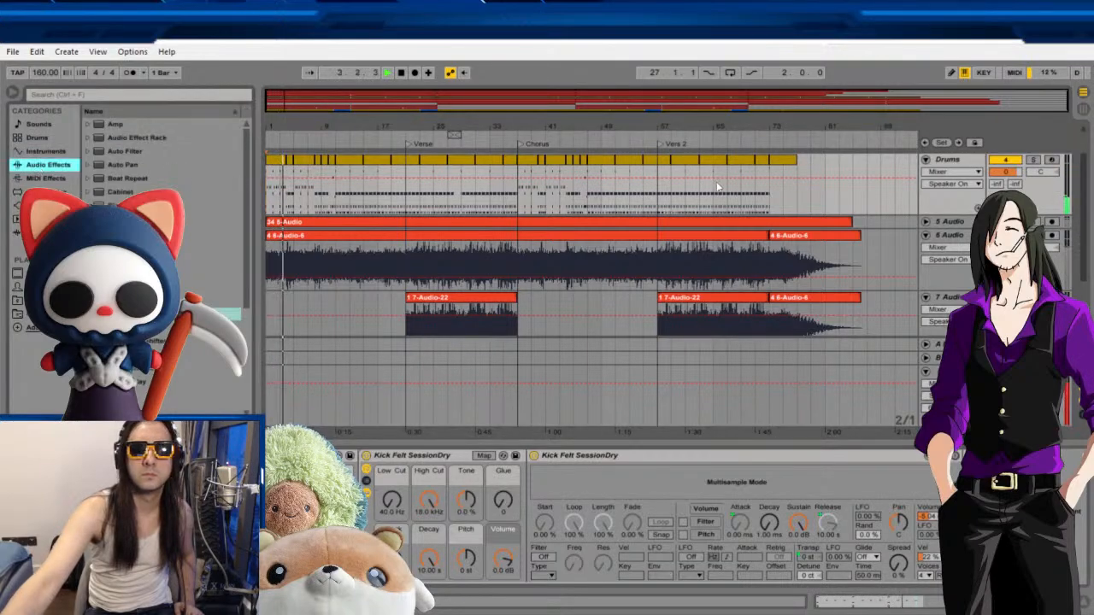
pyautogui.click(810, 199)
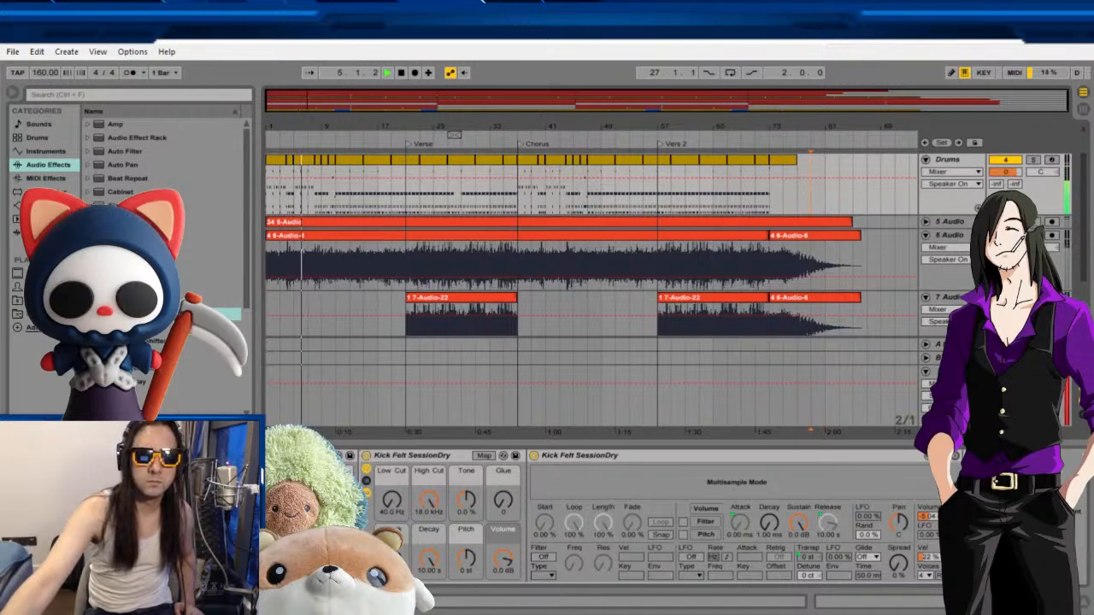
pyautogui.click(1006, 160)
pyautogui.click(1034, 160)
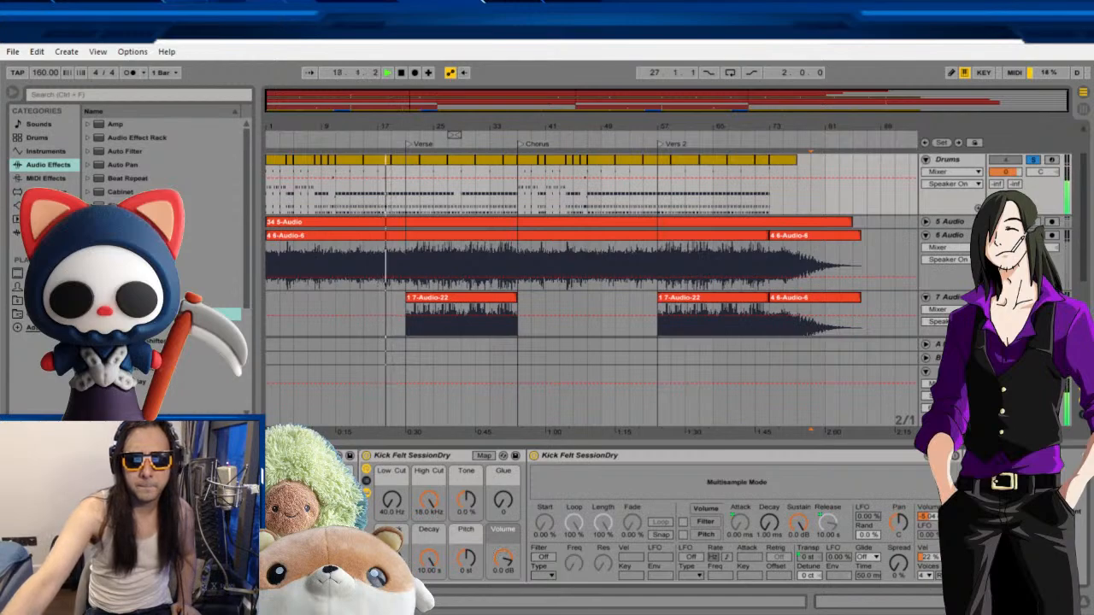
# Try out the kick's tone controls while the drums play, setting its High Cut to 17.5 kHz and Tone to 0.8 %.
pyautogui.moveTo(393, 559); pyautogui.dragTo(393, 527)
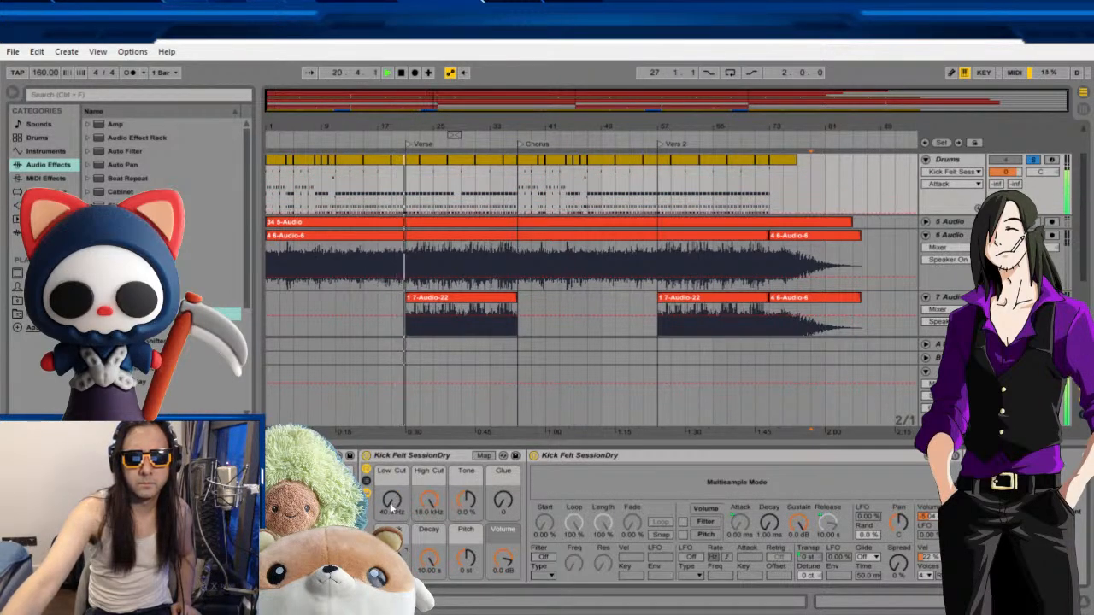
pyautogui.moveTo(429, 500); pyautogui.dragTo(393, 518)
pyautogui.moveTo(465, 502); pyautogui.dragTo(466, 484)
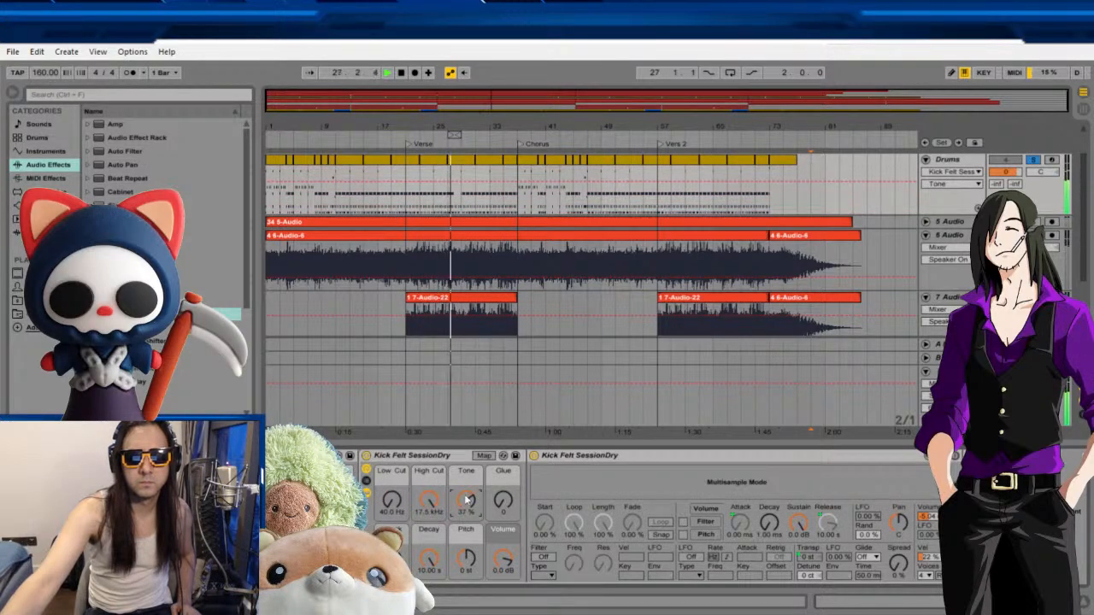
pyautogui.moveTo(468, 500); pyautogui.dragTo(467, 514)
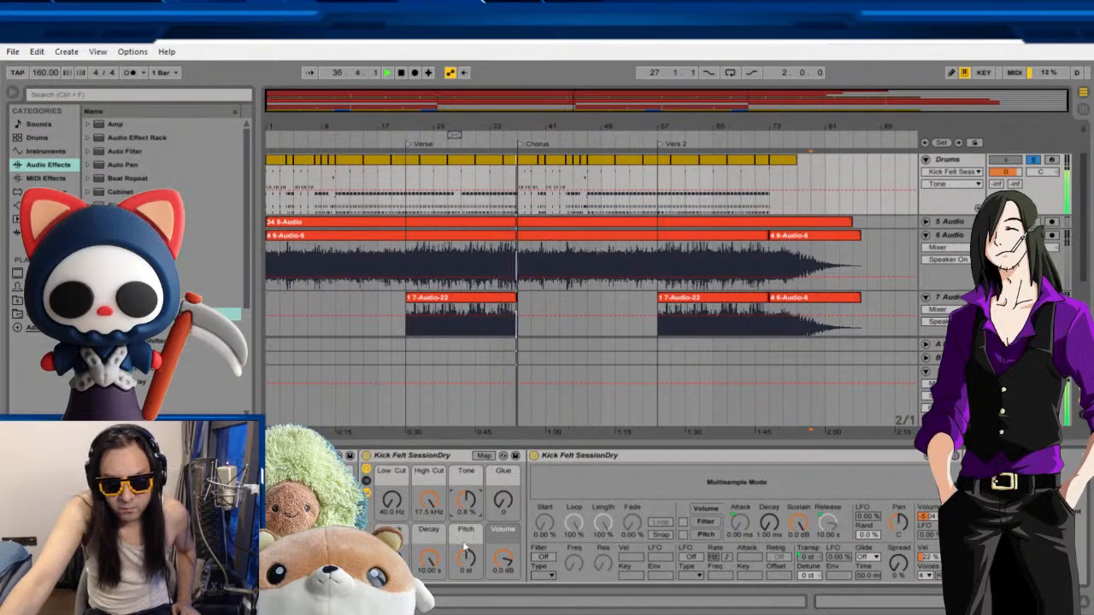
# Try the kick's Pitch at -12 st, return it to 0 st, and raise the kick's Volume to 3.166 dB while replaying the verse.
pyautogui.moveTo(466, 558); pyautogui.dragTo(466, 564)
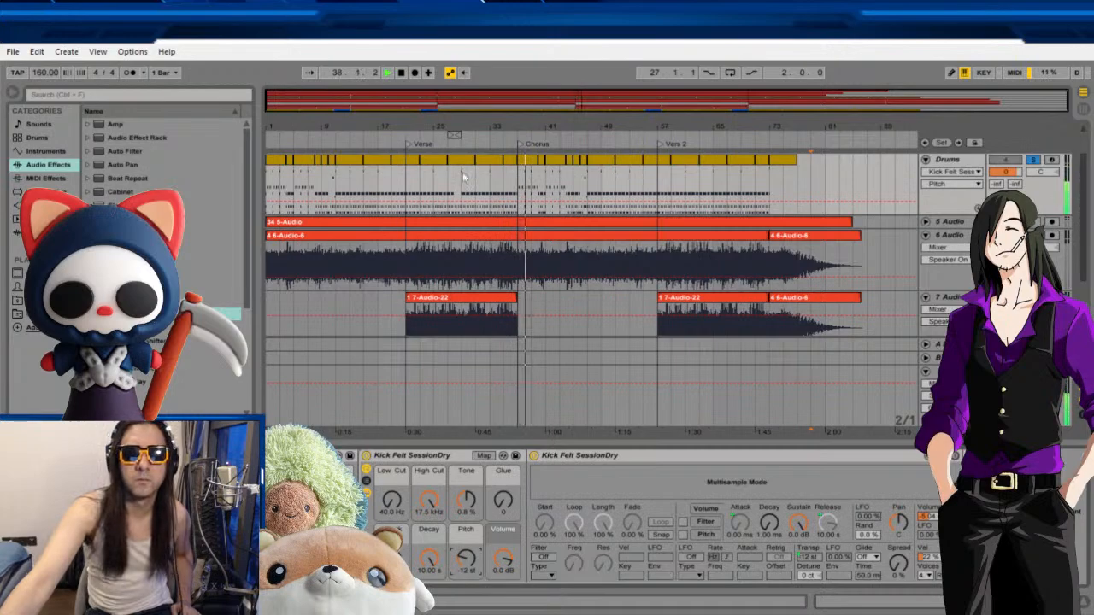
pyautogui.click(426, 138)
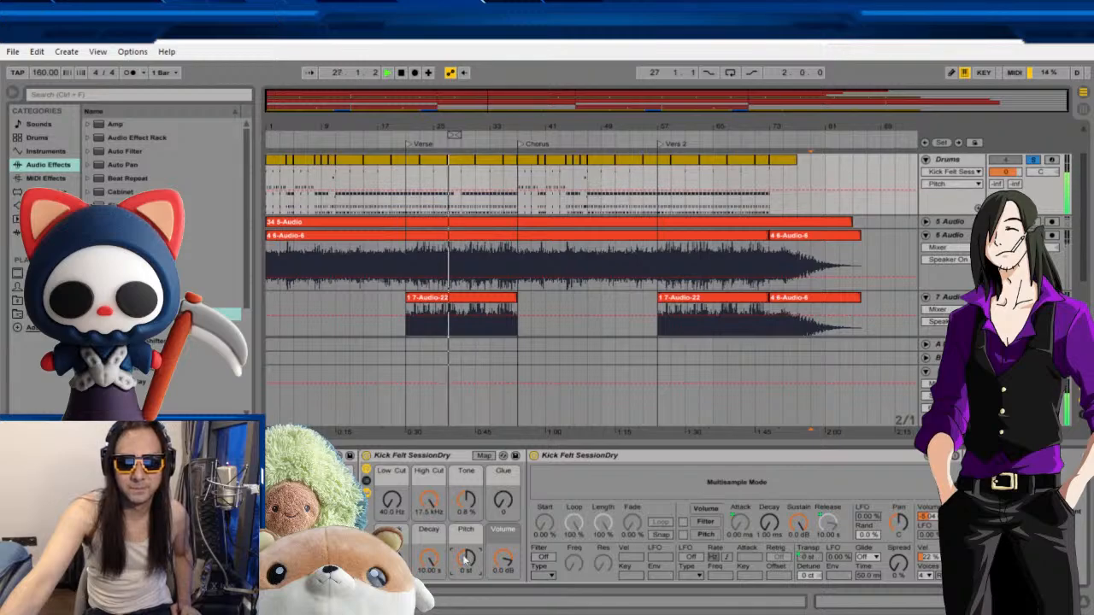
pyautogui.moveTo(503, 560); pyautogui.dragTo(503, 548)
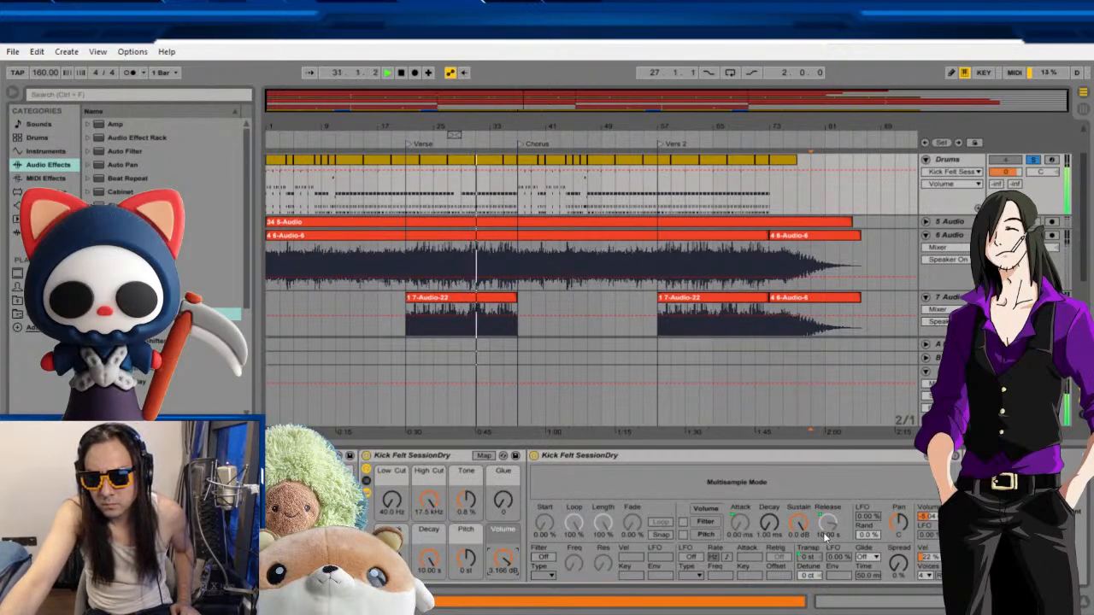
pyautogui.click(431, 138)
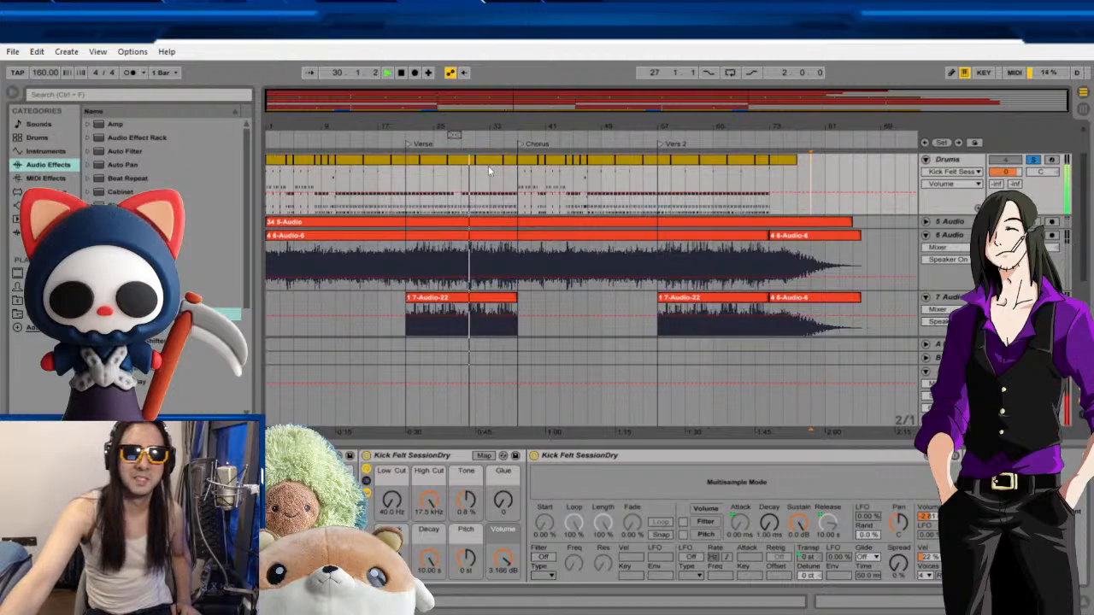
# Check individual drum clips in the chorus, second verse and first verse, and stop playback, returning to the song start.
pyautogui.click(607, 161)
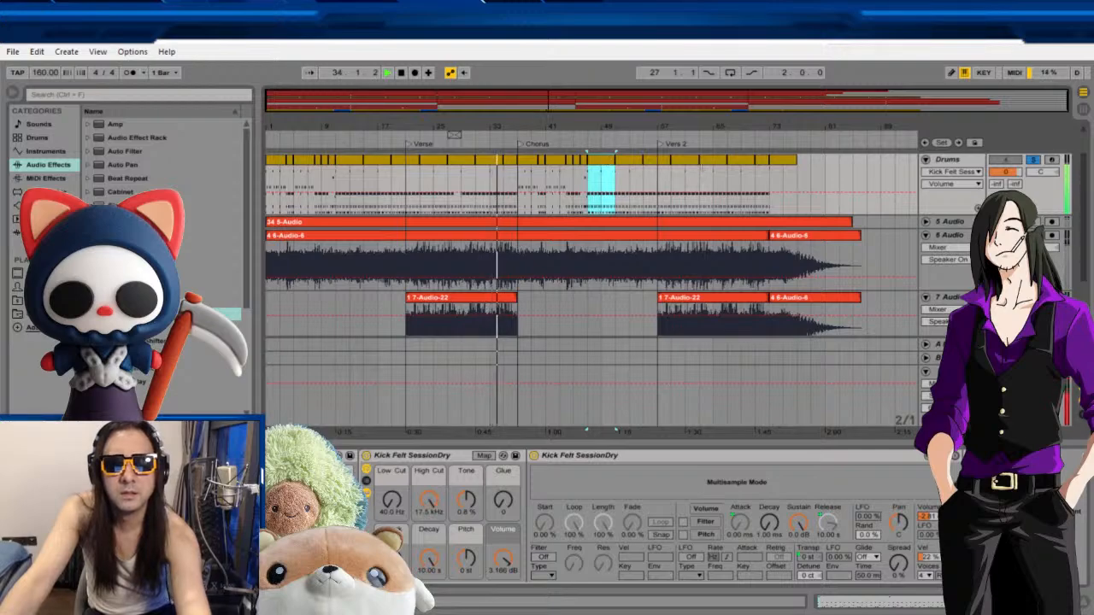
pyautogui.click(710, 162)
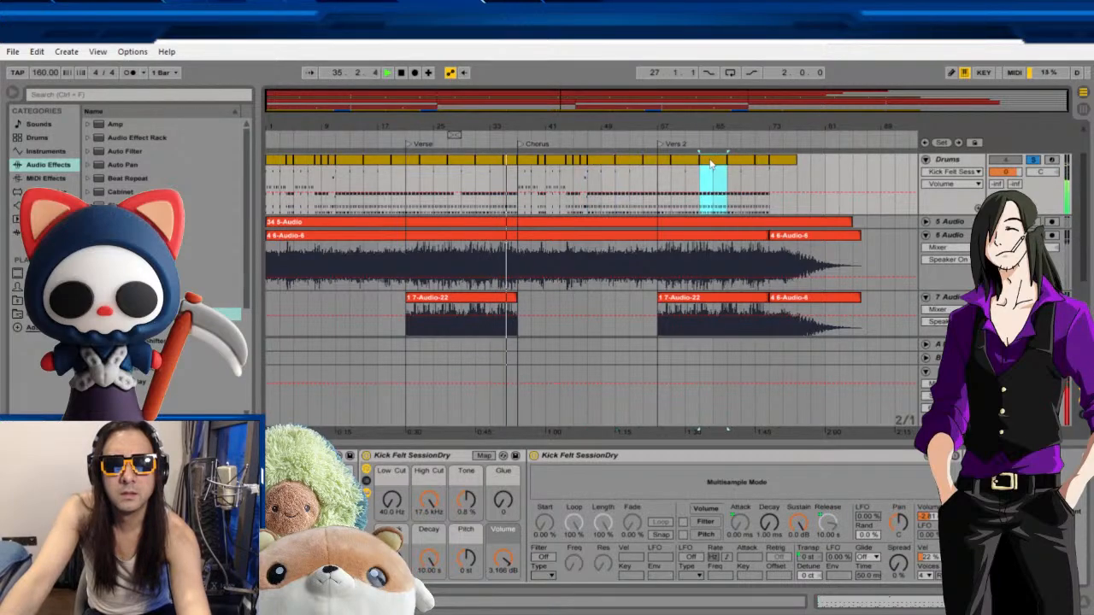
pyautogui.click(443, 163)
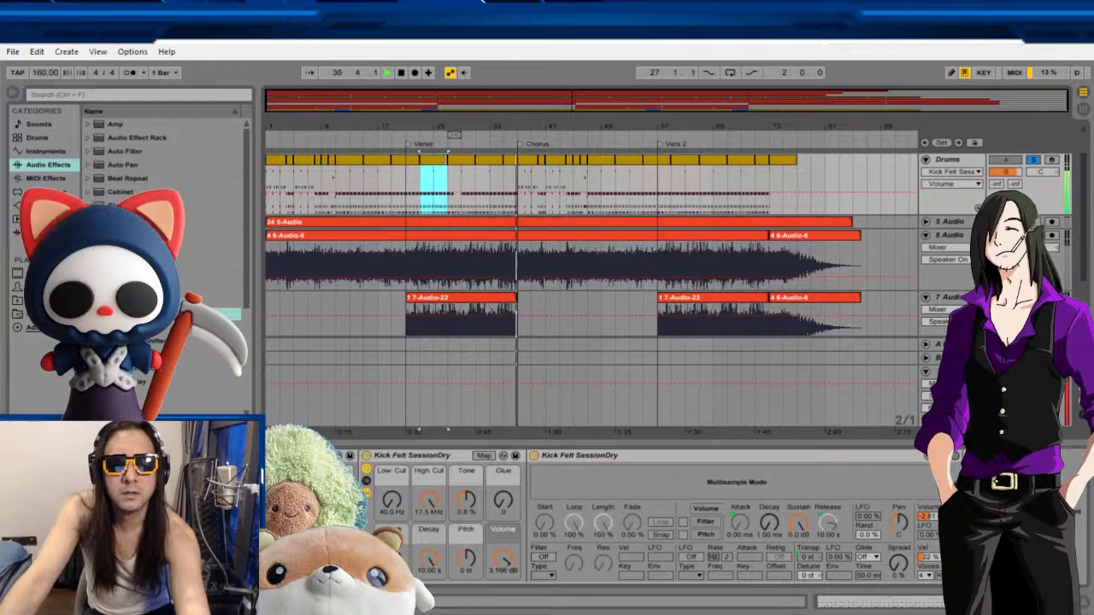
pyautogui.click(451, 160)
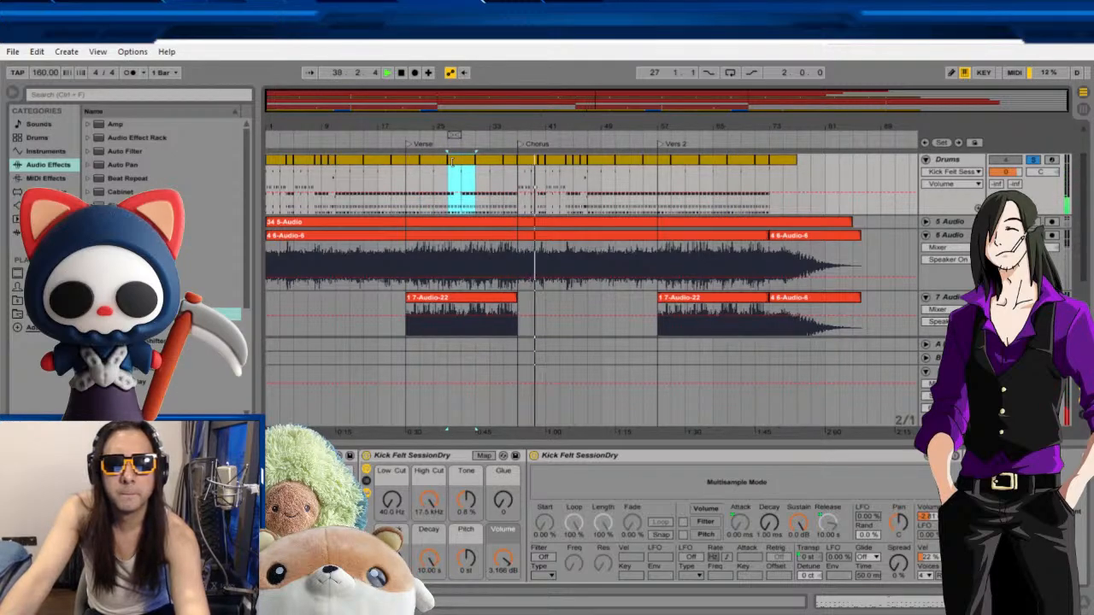
pyautogui.doubleClick(401, 74)
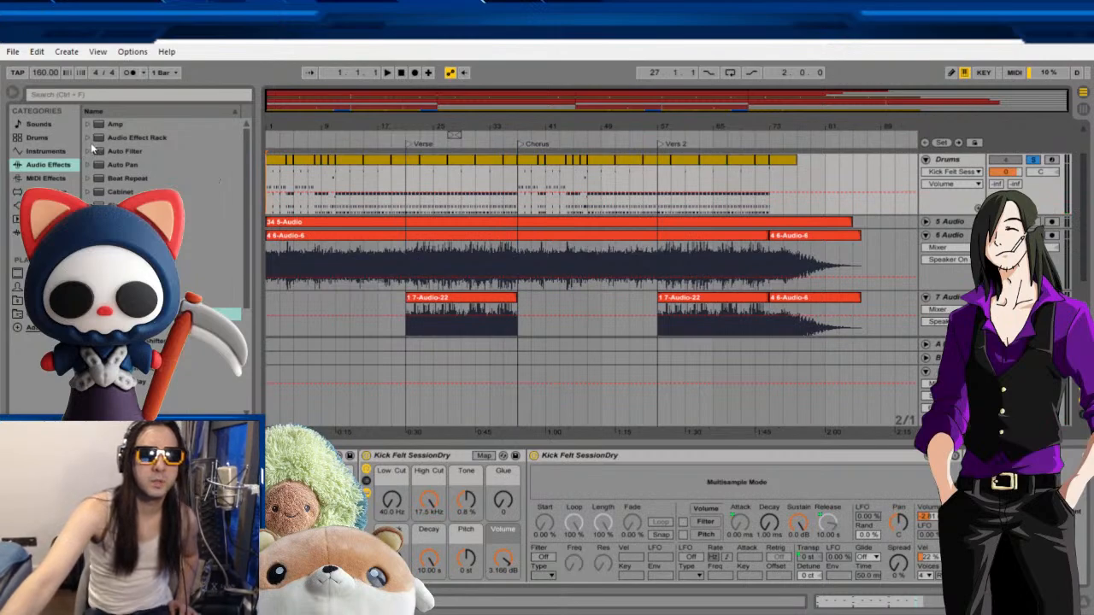
# List the Mixing & Mastering audio effect racks and loop playback over the 16-bar verse starting at bar 21.
pyautogui.click(88, 137)
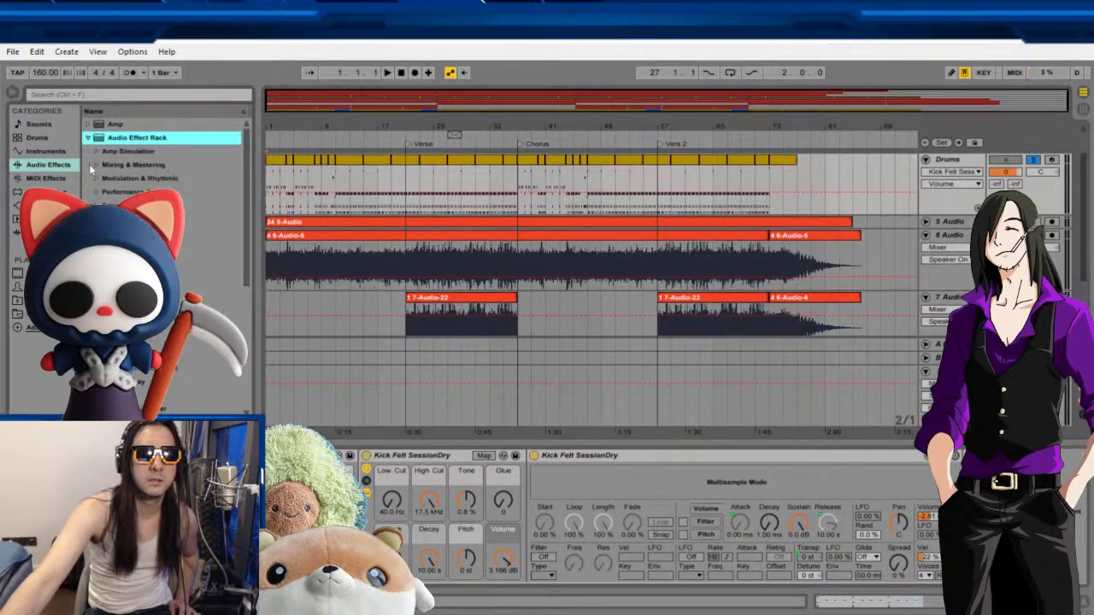
pyautogui.click(96, 166)
pyautogui.click(450, 130)
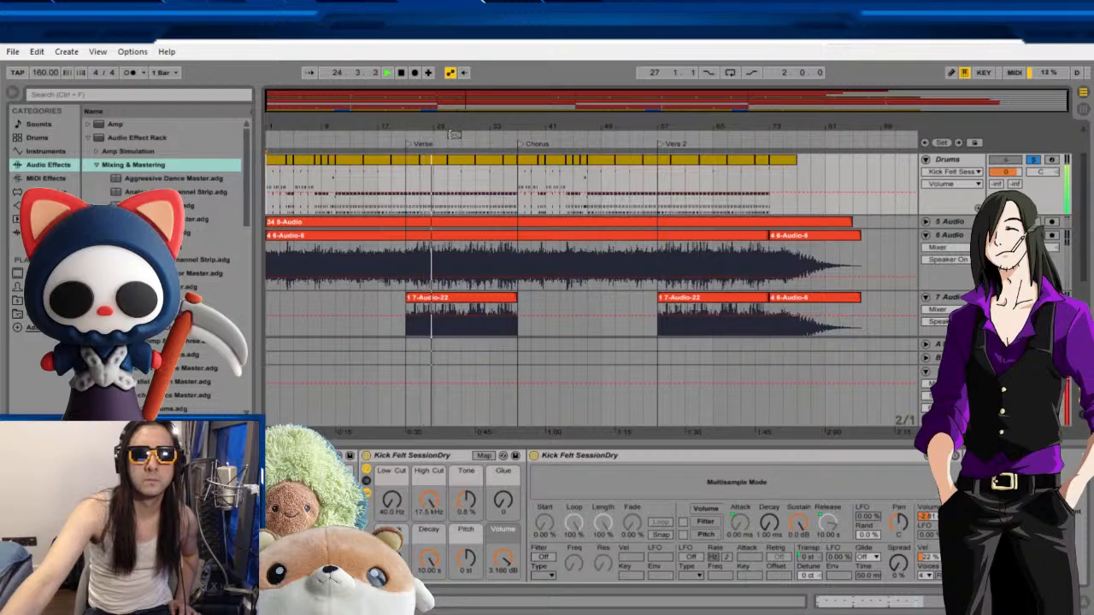
pyautogui.moveTo(461, 137); pyautogui.dragTo(516, 140)
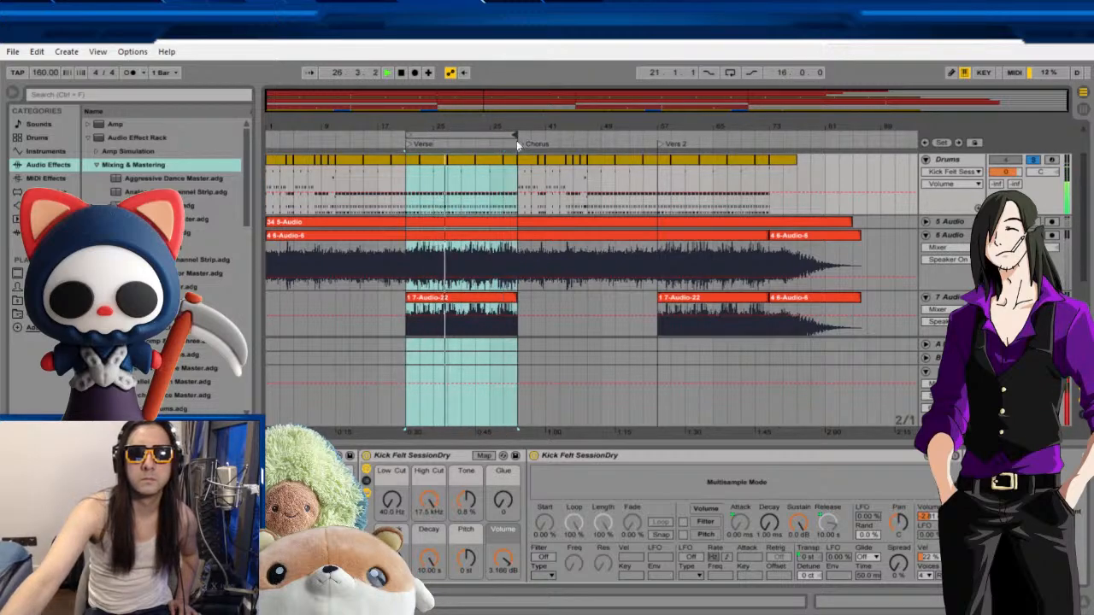
pyautogui.click(729, 72)
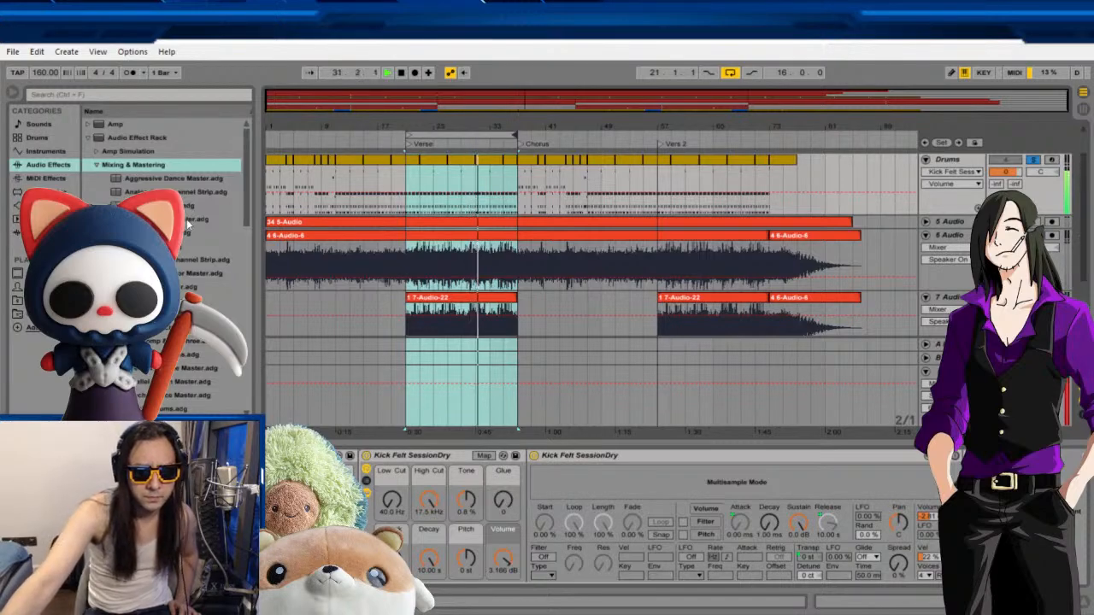
# Audition the Bright & Edgy Master and EQ & Compressor Master racks on the Drums track, removing each after listening.
pyautogui.scroll(-1, 187, 221)
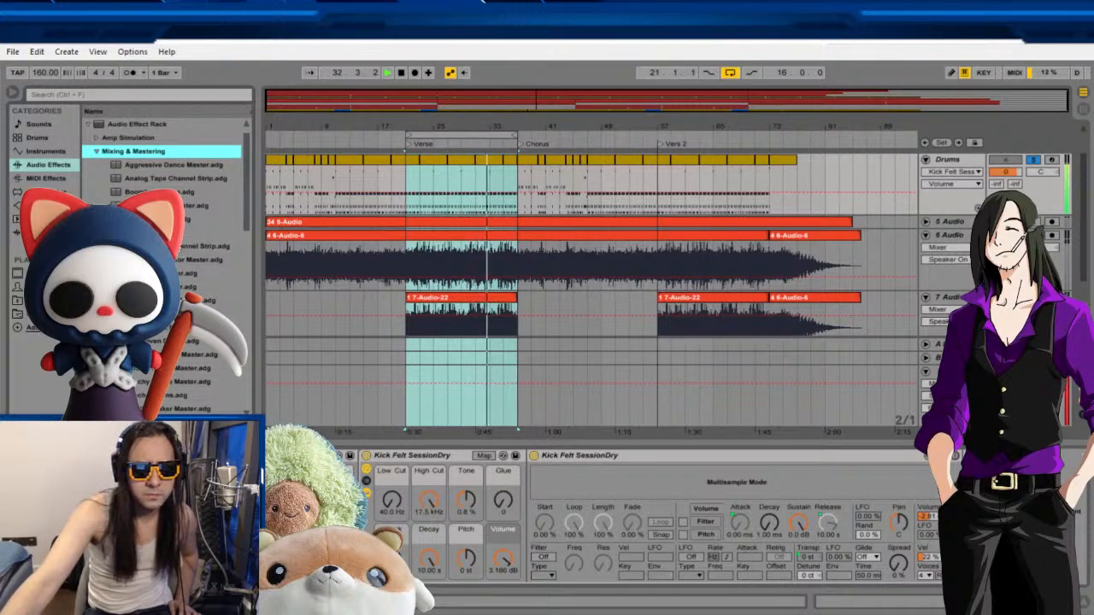
pyautogui.scroll(-1, 186, 223)
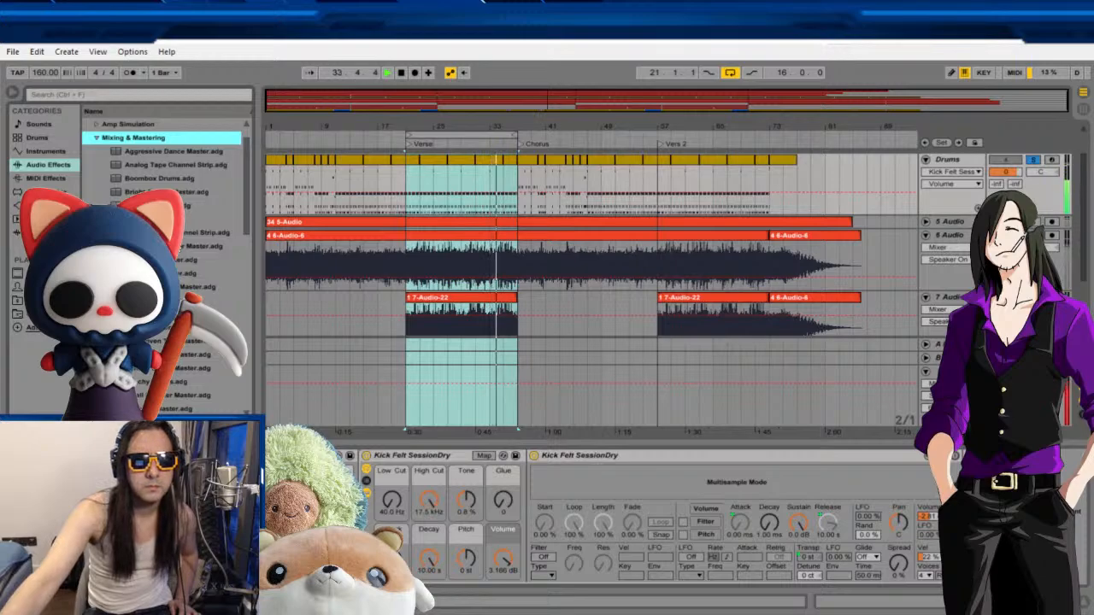
pyautogui.scroll(-1, 167, 257)
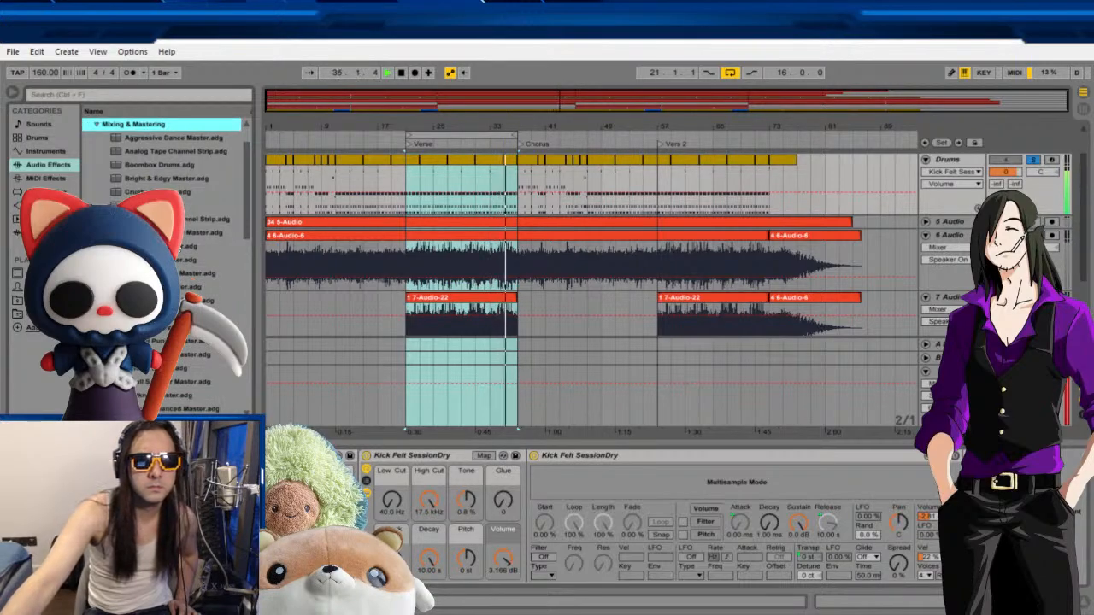
pyautogui.click(133, 179)
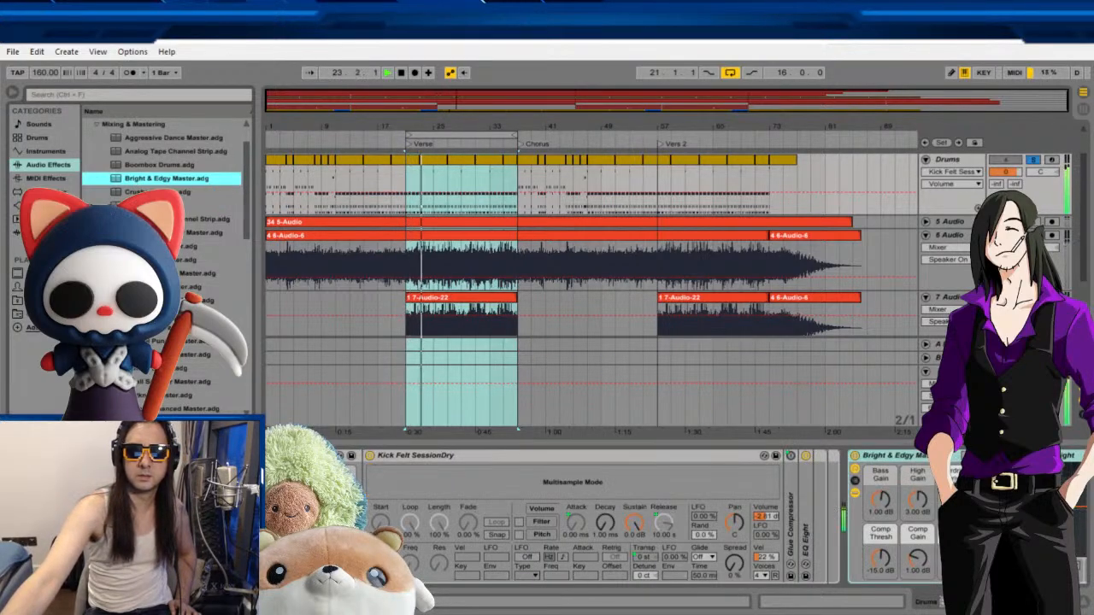
pyautogui.click(45, 70)
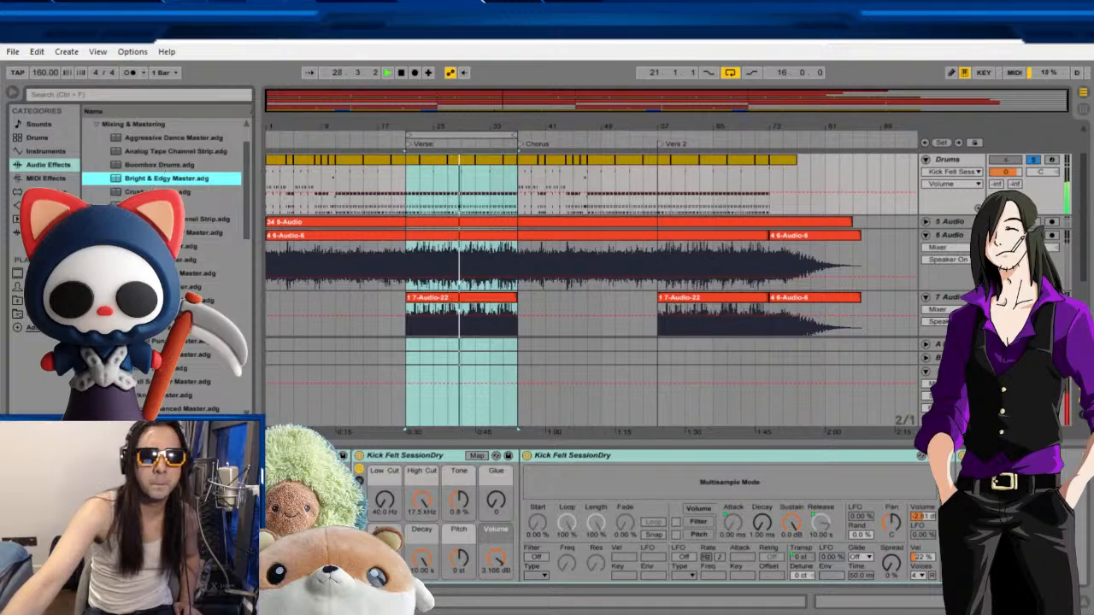
pyautogui.click(204, 232)
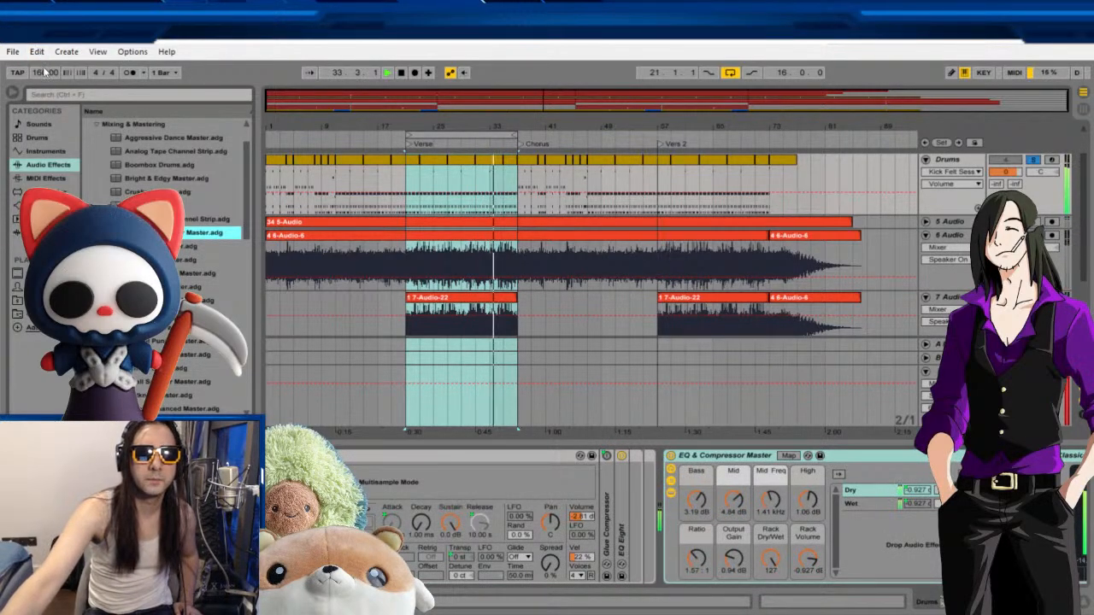
pyautogui.click(272, 231)
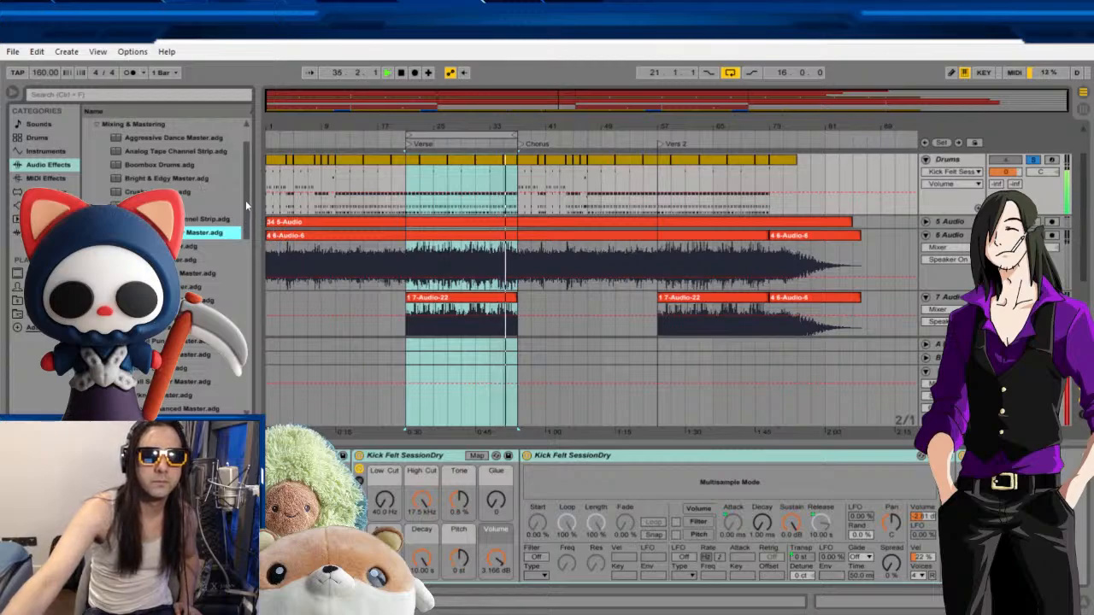
# Audition the Punchy Drums rack on the Drums track and remove it after listening.
pyautogui.scroll(-1, 248, 203)
pyautogui.scroll(-2, 248, 205)
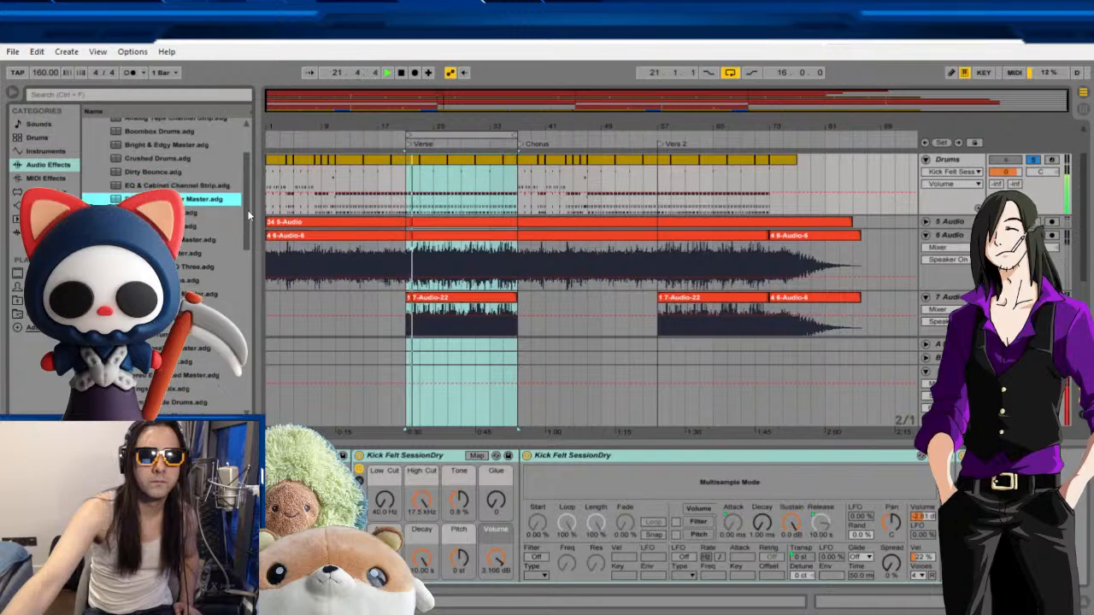
pyautogui.scroll(-1, 248, 217)
pyautogui.click(199, 327)
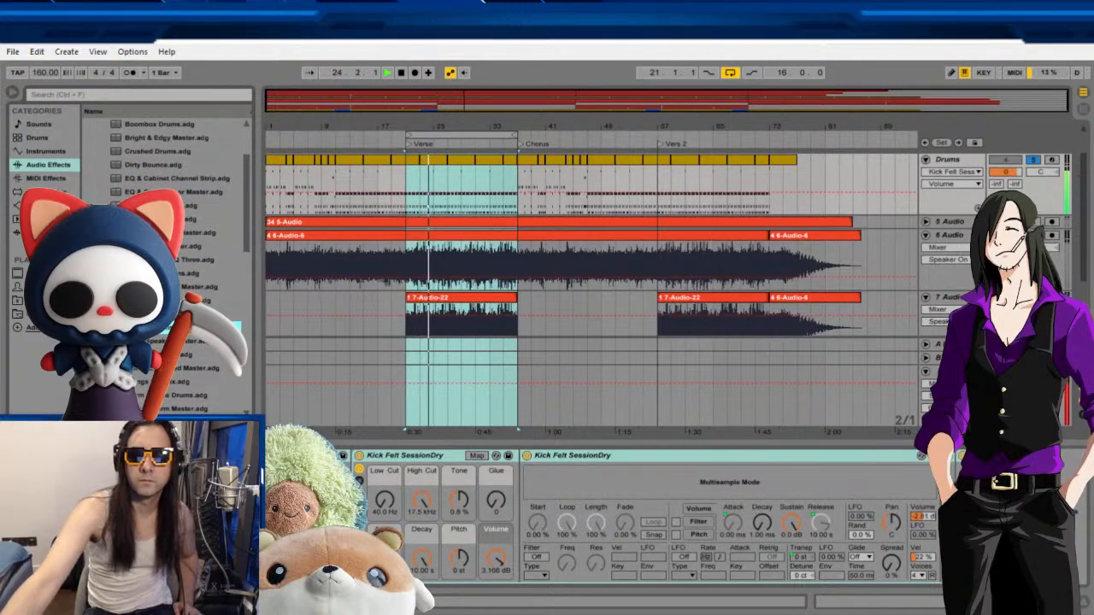
pyautogui.doubleClick(198, 328)
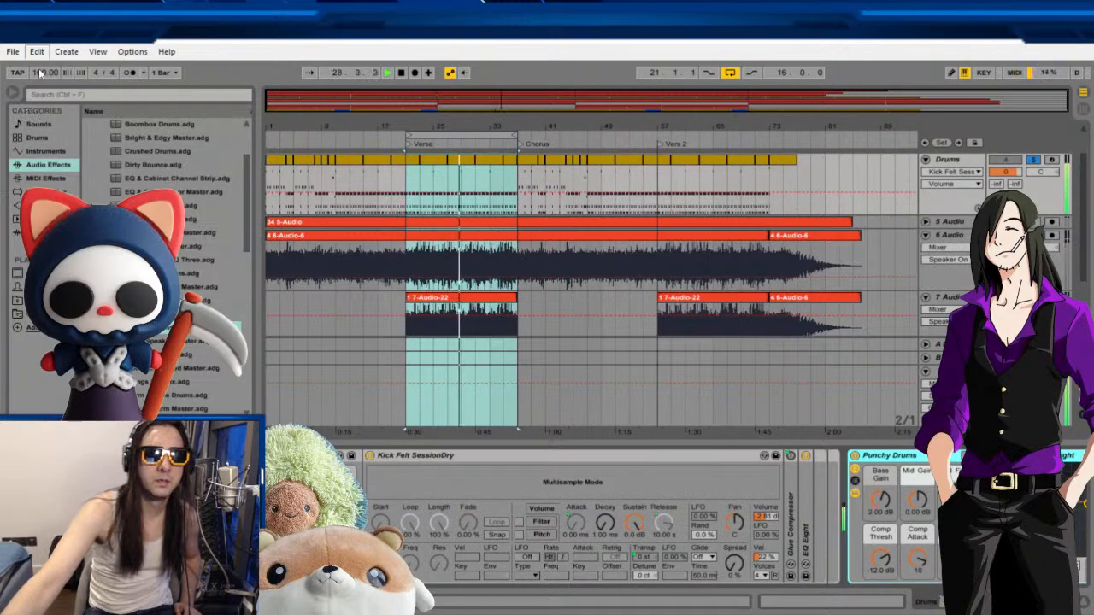
pyautogui.press('Delete')
# Load the Wide & Warm Master rack on the Drums track and listen to it over the looped verse.
pyautogui.moveTo(246, 172); pyautogui.dragTo(243, 196)
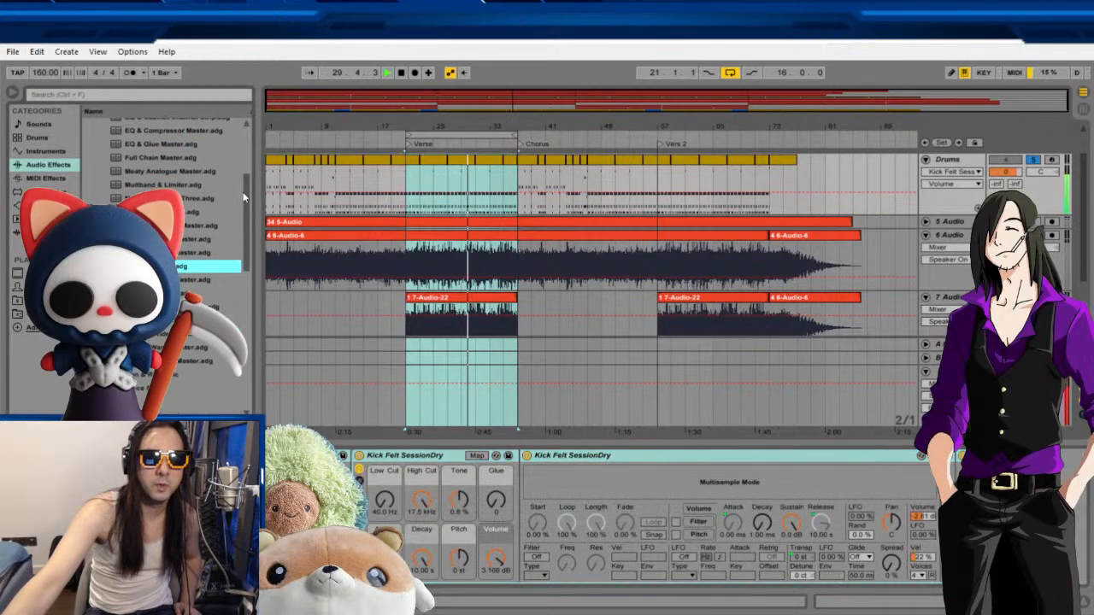
pyautogui.click(175, 334)
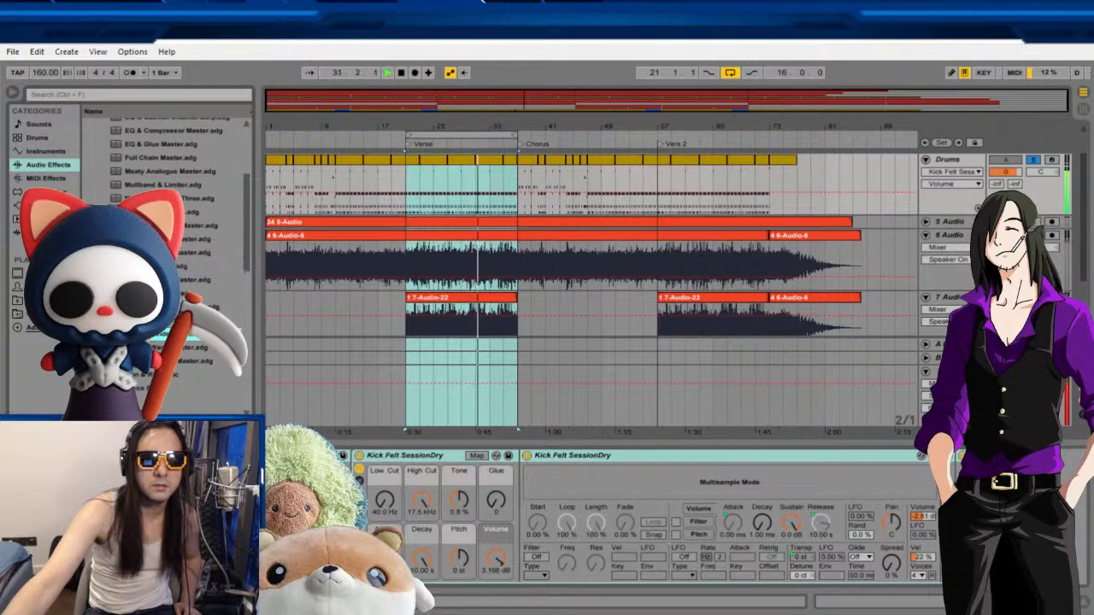
pyautogui.click(184, 348)
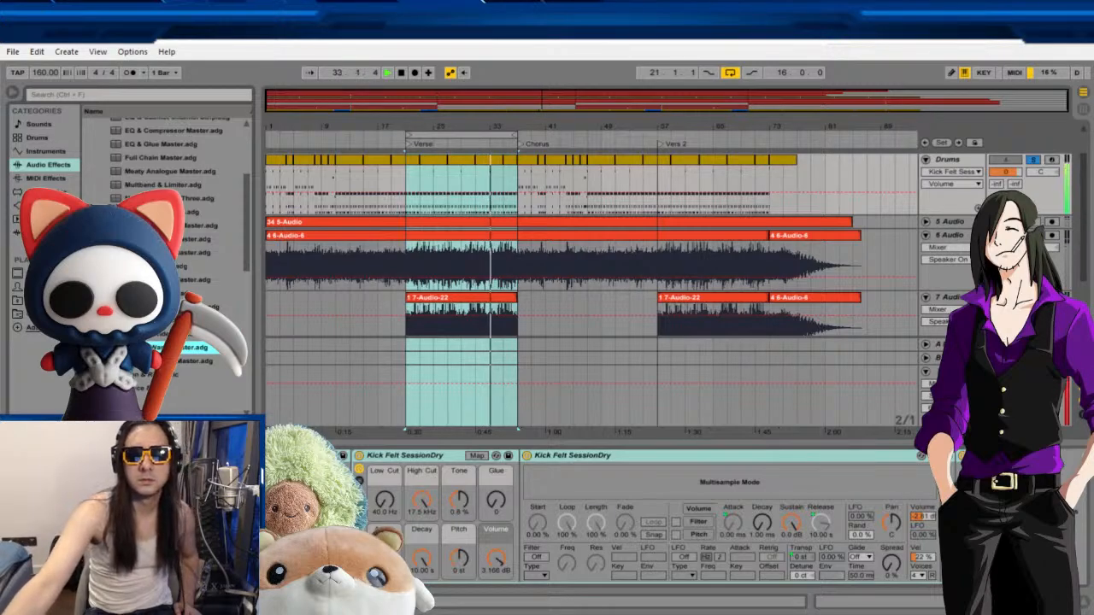
pyautogui.doubleClick(180, 347)
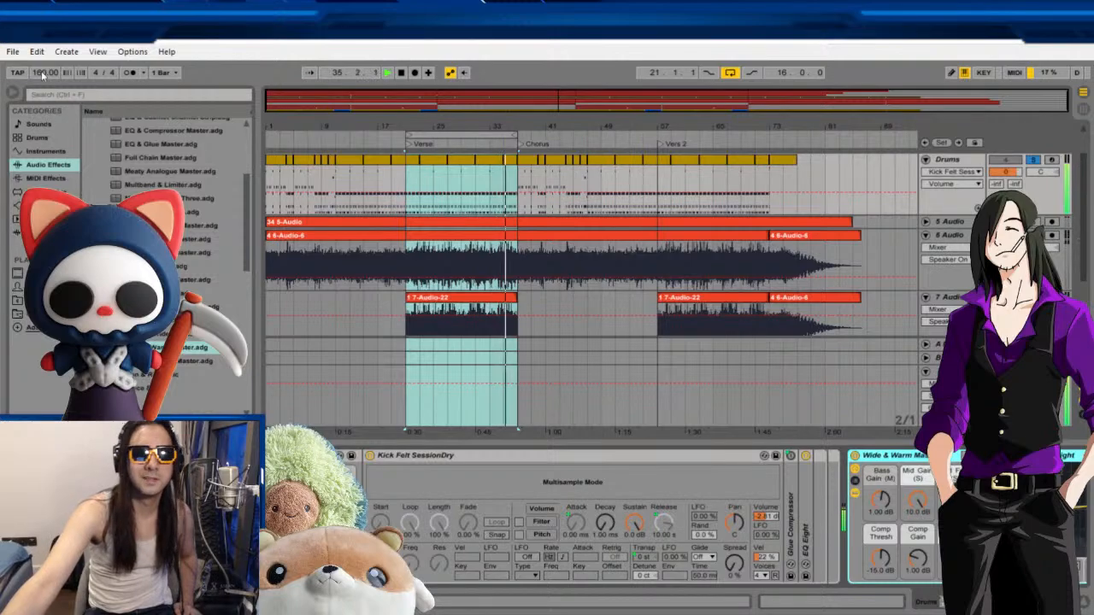
# Replace the Wide & Warm Master rack on the Drums track with Warm & Wide Drums, unsolo the track and listen to the full mix.
pyautogui.hotkey('ctrl', 'z')
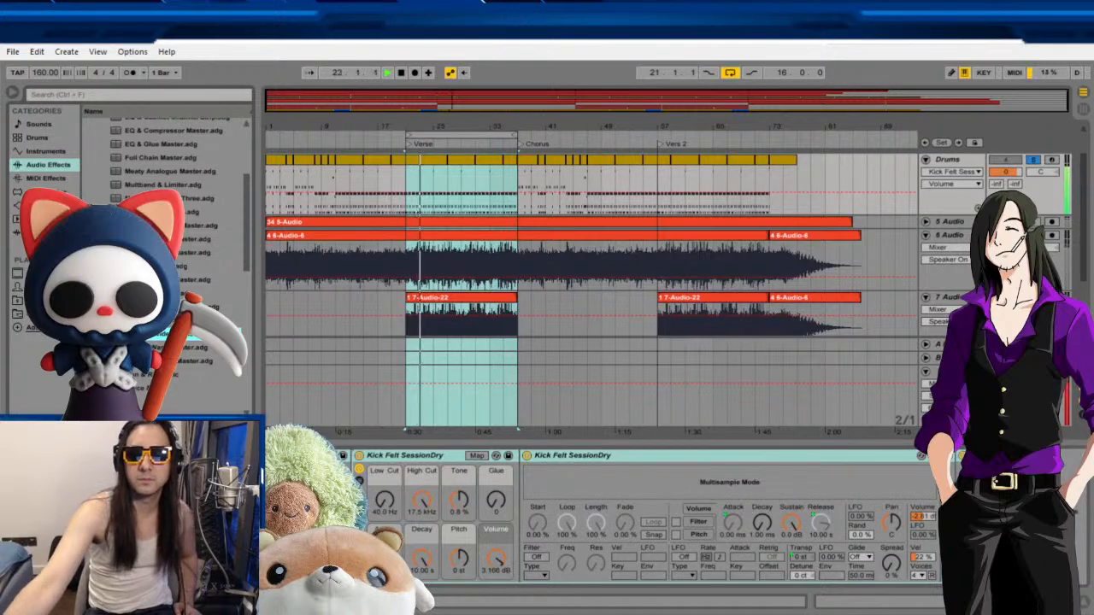
pyautogui.hotkey('ctrl', 'y')
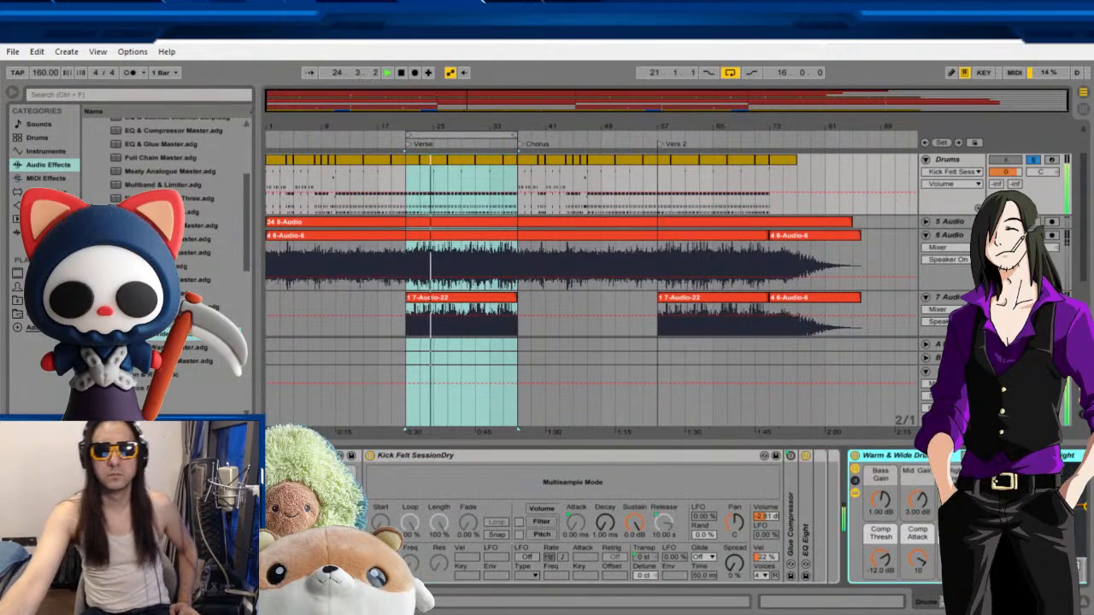
pyautogui.click(1032, 161)
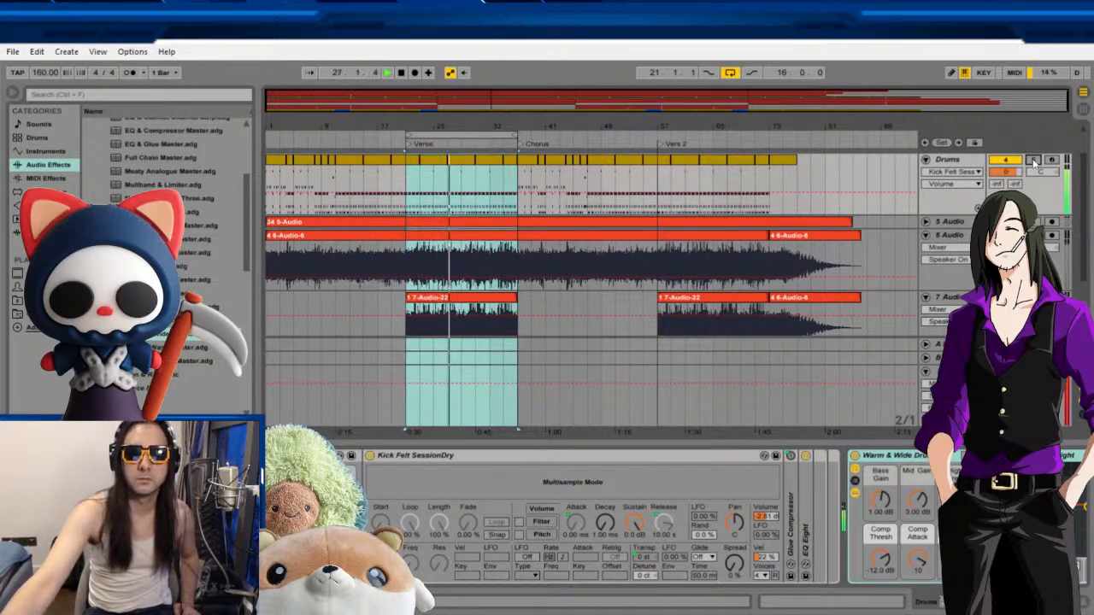
pyautogui.doubleClick(401, 74)
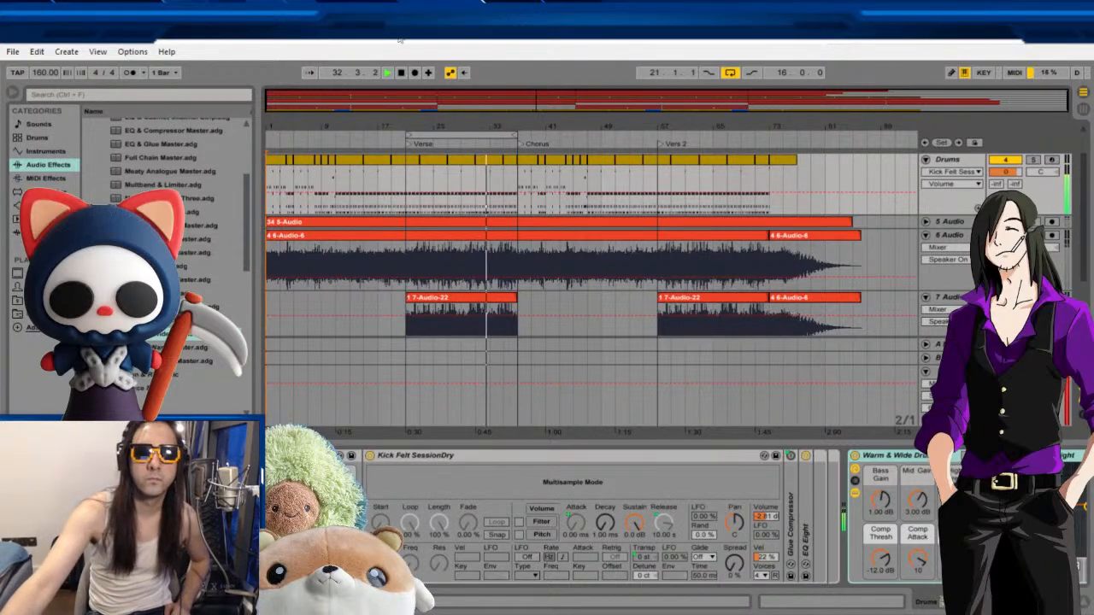
pyautogui.click(402, 72)
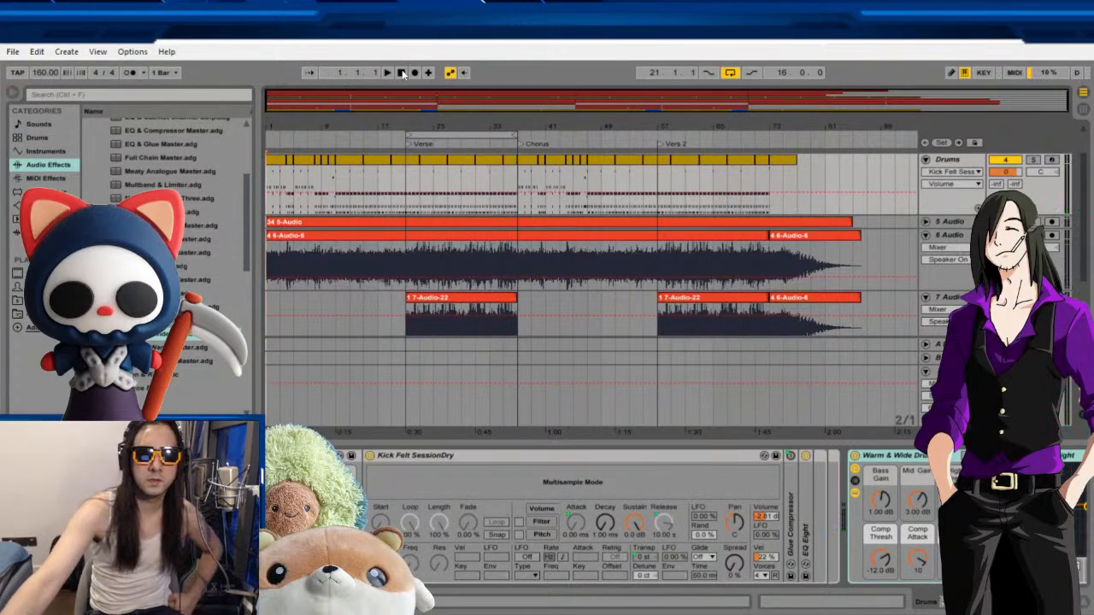
# Play the song from the start and load the Bright Room reverb preset on the 6 Audio guitar track.
pyautogui.click(882, 263)
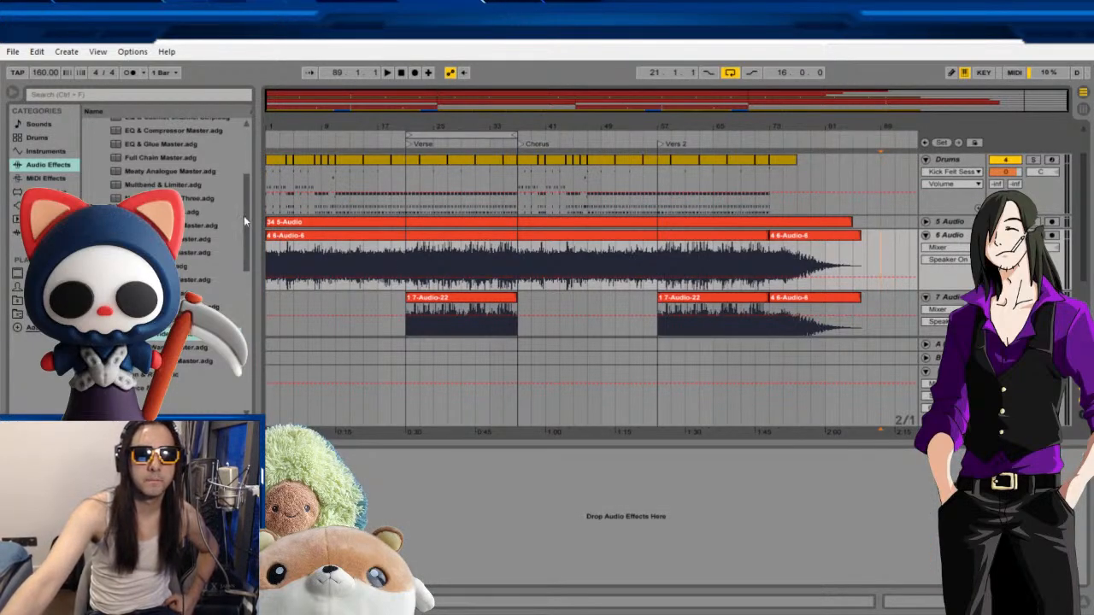
pyautogui.moveTo(243, 217); pyautogui.dragTo(246, 174)
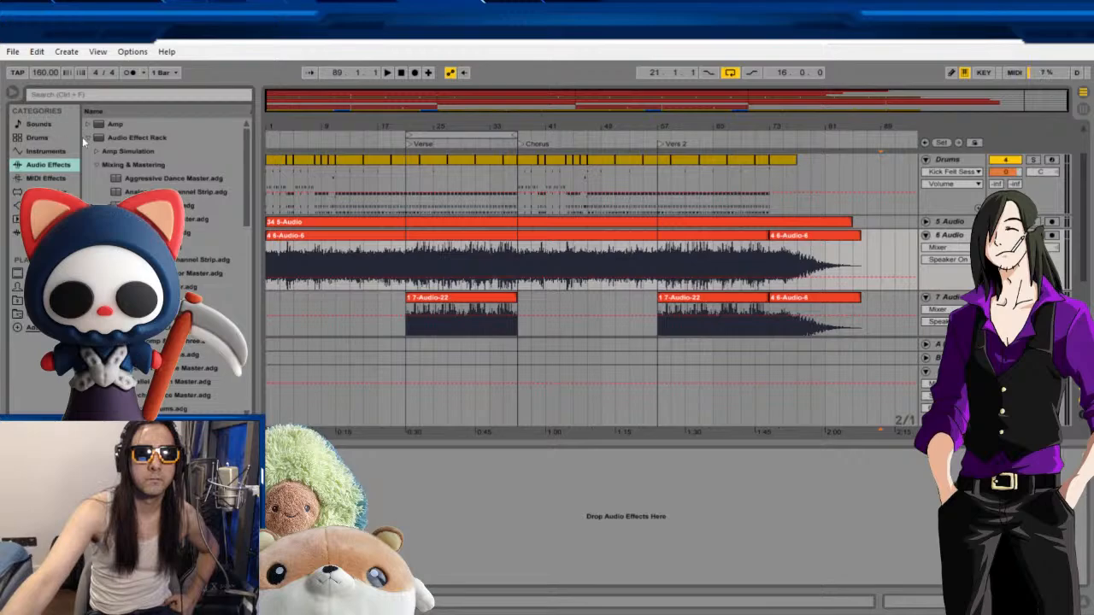
pyautogui.click(86, 138)
pyautogui.scroll(-1, 162, 171)
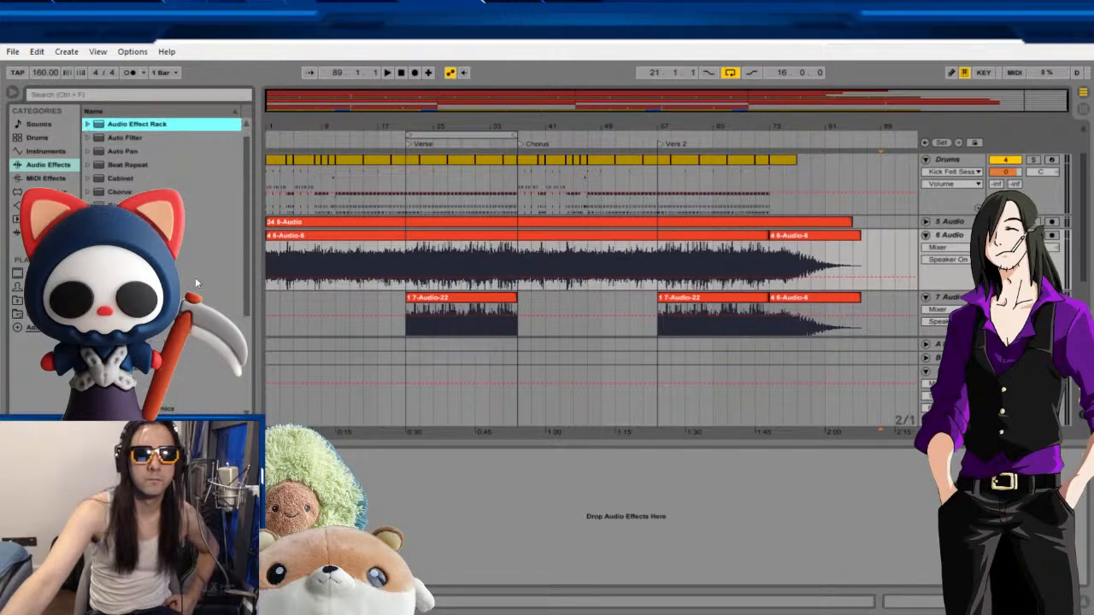
pyautogui.click(387, 72)
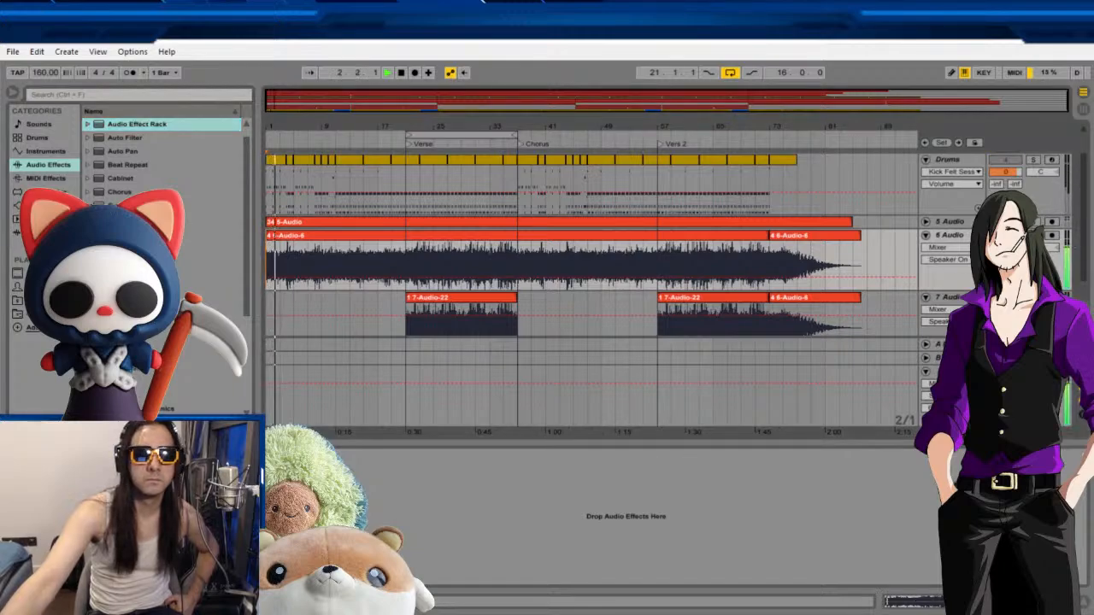
pyautogui.scroll(-8, 162, 162)
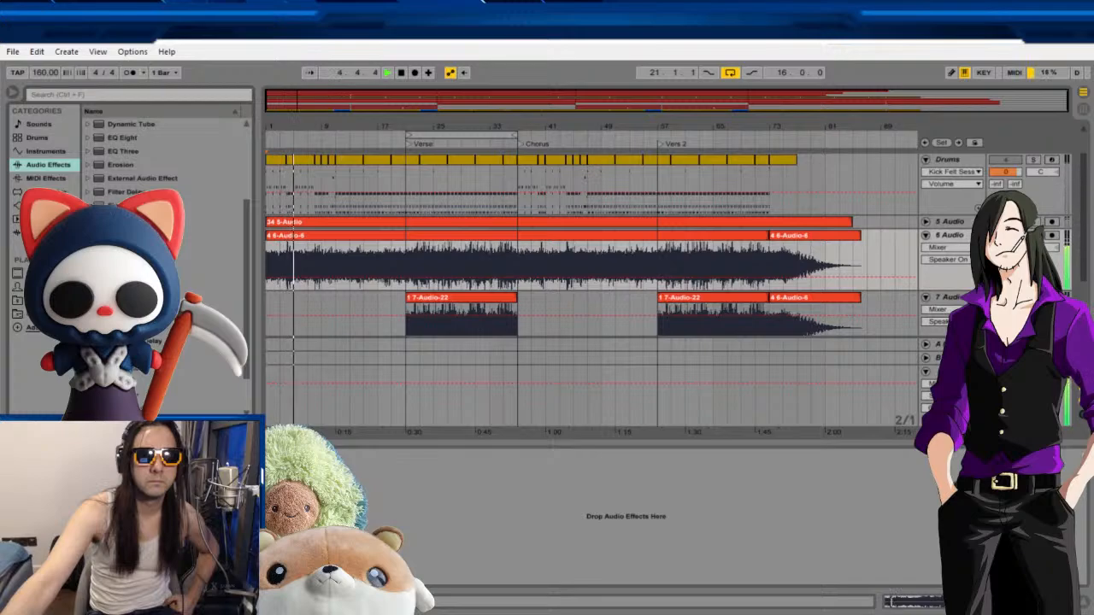
pyautogui.scroll(-3, 162, 158)
pyautogui.scroll(-2, 162, 159)
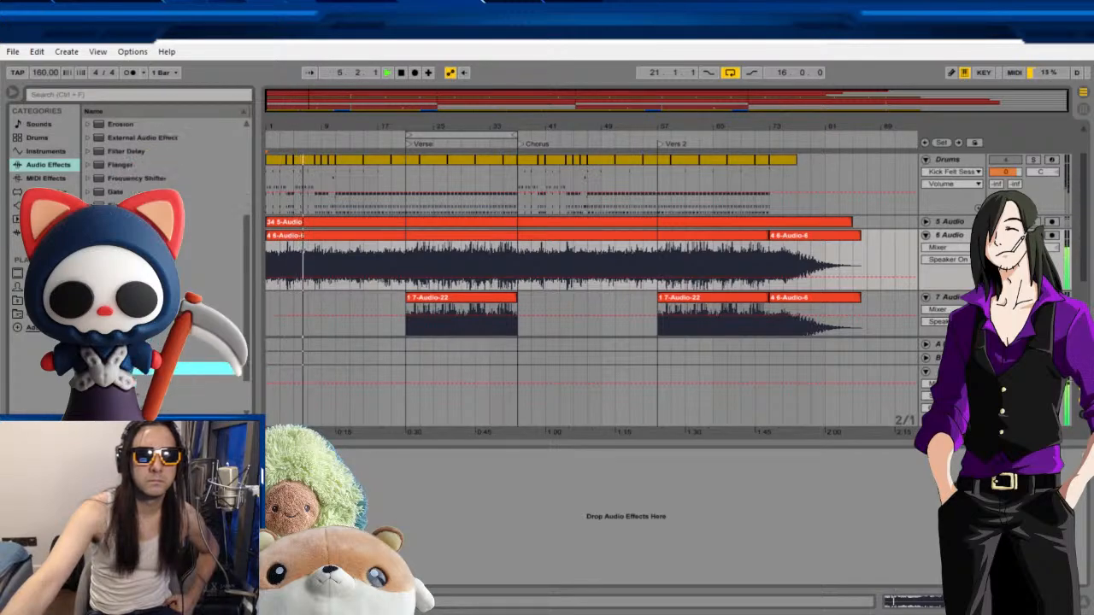
pyautogui.scroll(-4, 162, 158)
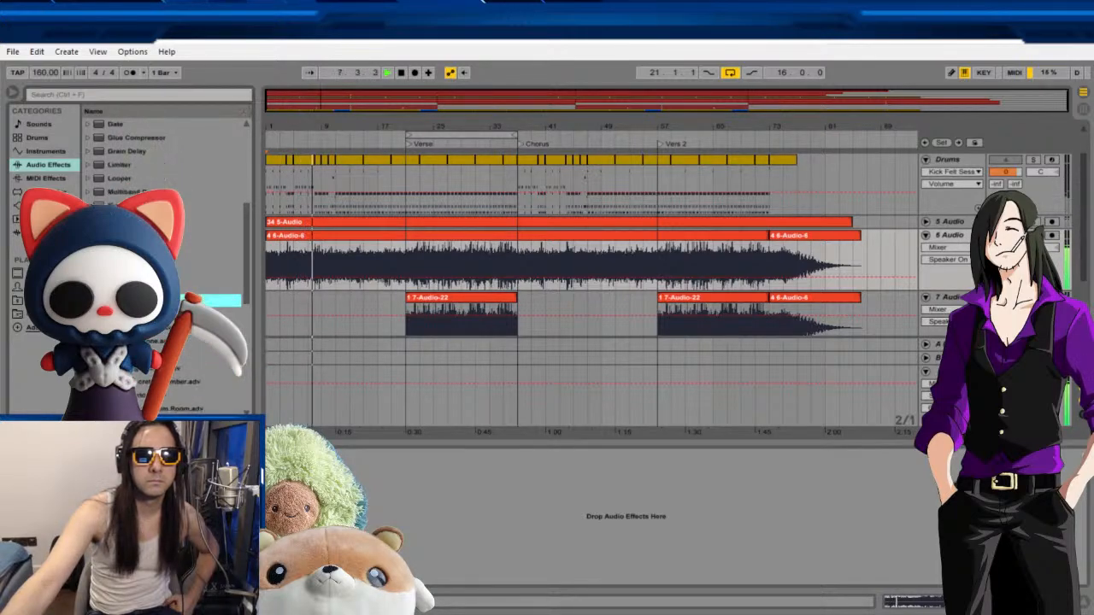
pyautogui.doubleClick(188, 369)
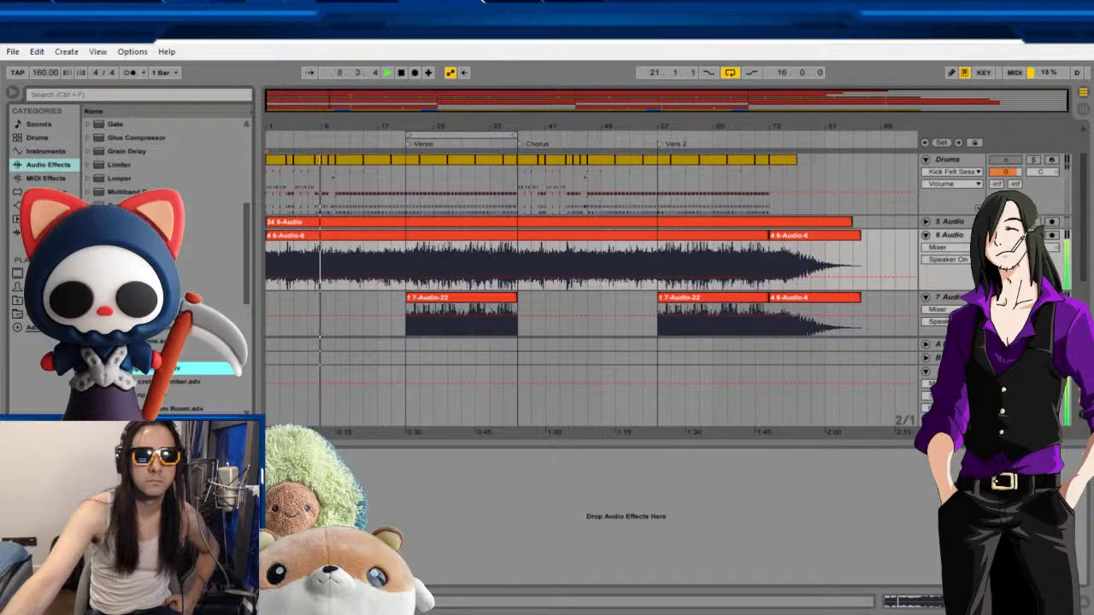
# Set the Bright Room reverb's Dry/Wet on 6 Audio to 24 % and listen to it from the song start.
pyautogui.moveTo(492, 571)
pyautogui.mouseDown()
pyautogui.moveTo(492, 614)
pyautogui.moveTo(492, 530)
pyautogui.moveTo(485, 577)
pyautogui.mouseUp()
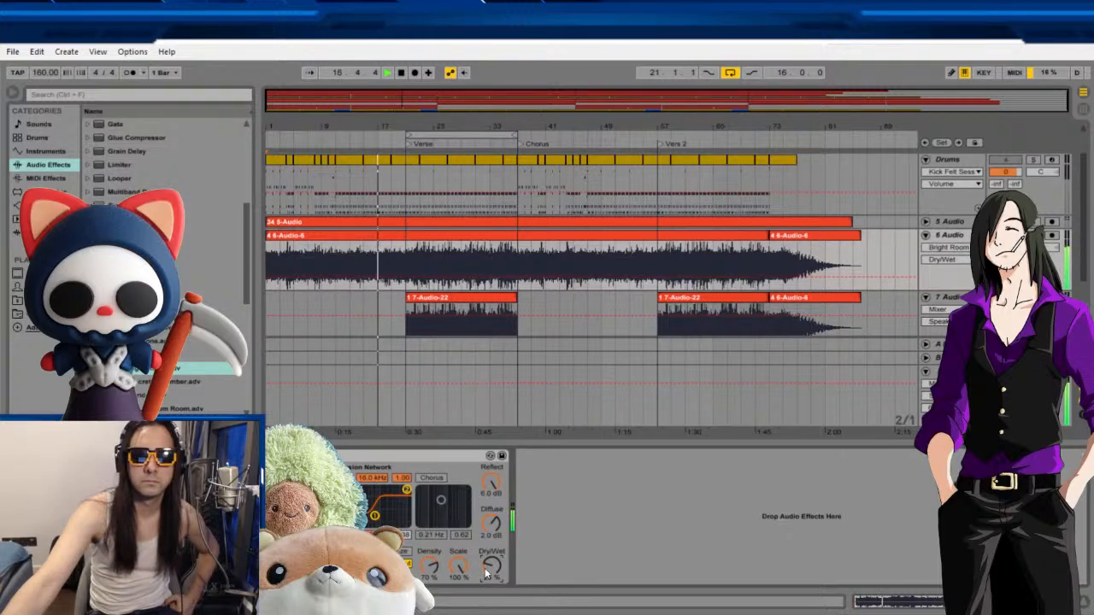
pyautogui.moveTo(484, 571); pyautogui.dragTo(483, 564)
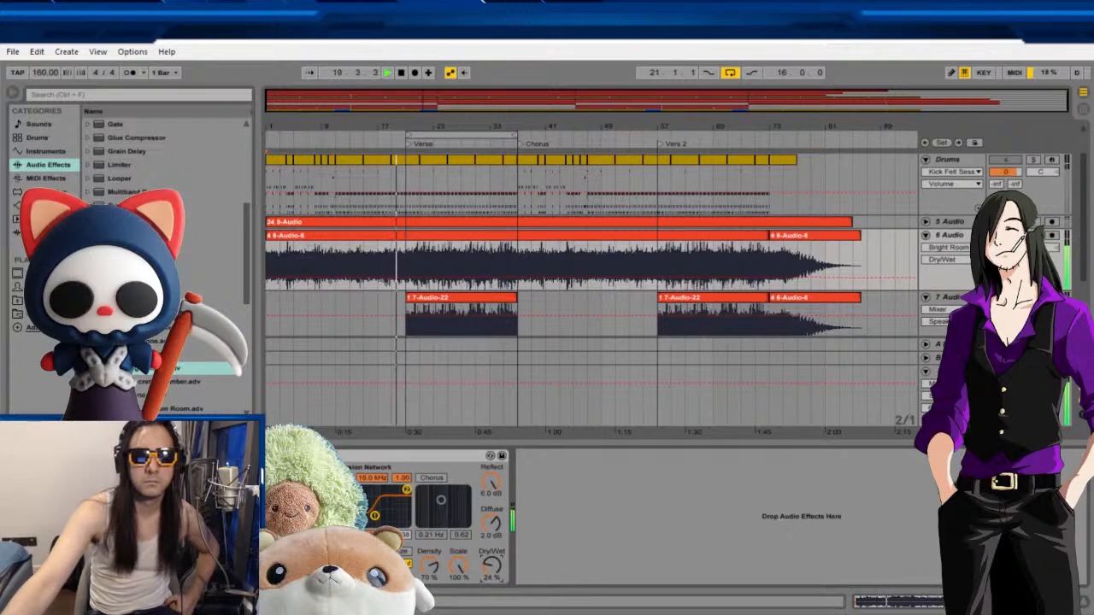
pyautogui.click(402, 73)
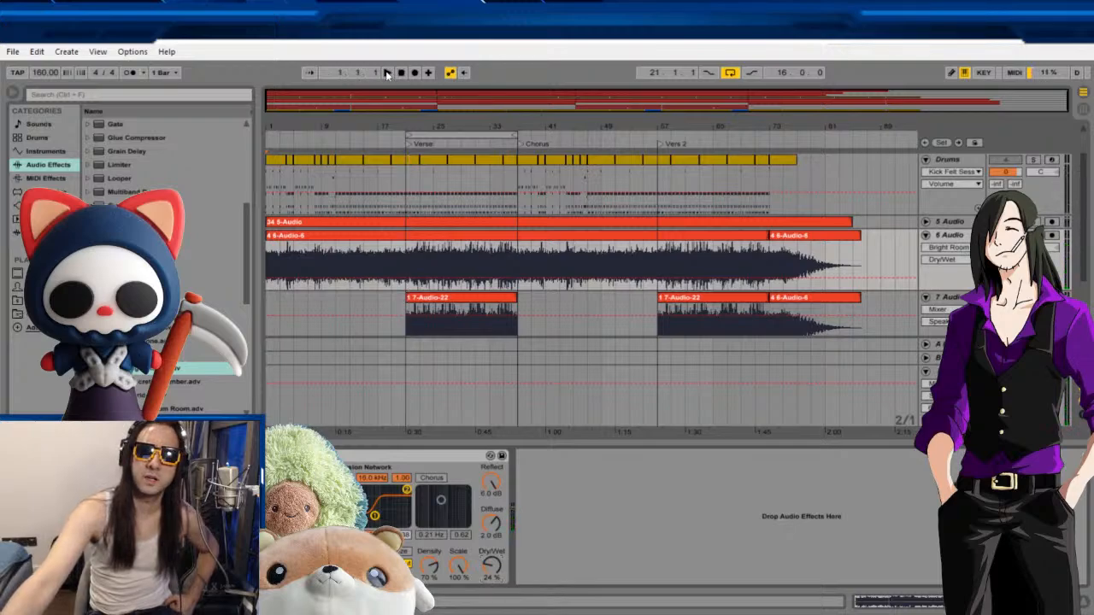
pyautogui.click(386, 74)
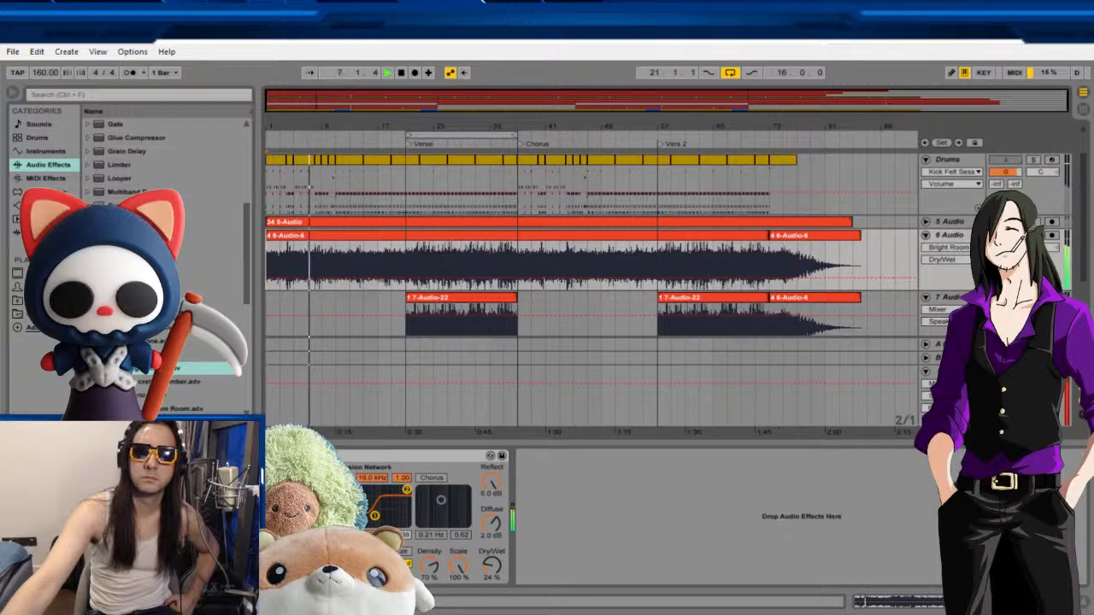
pyautogui.click(401, 72)
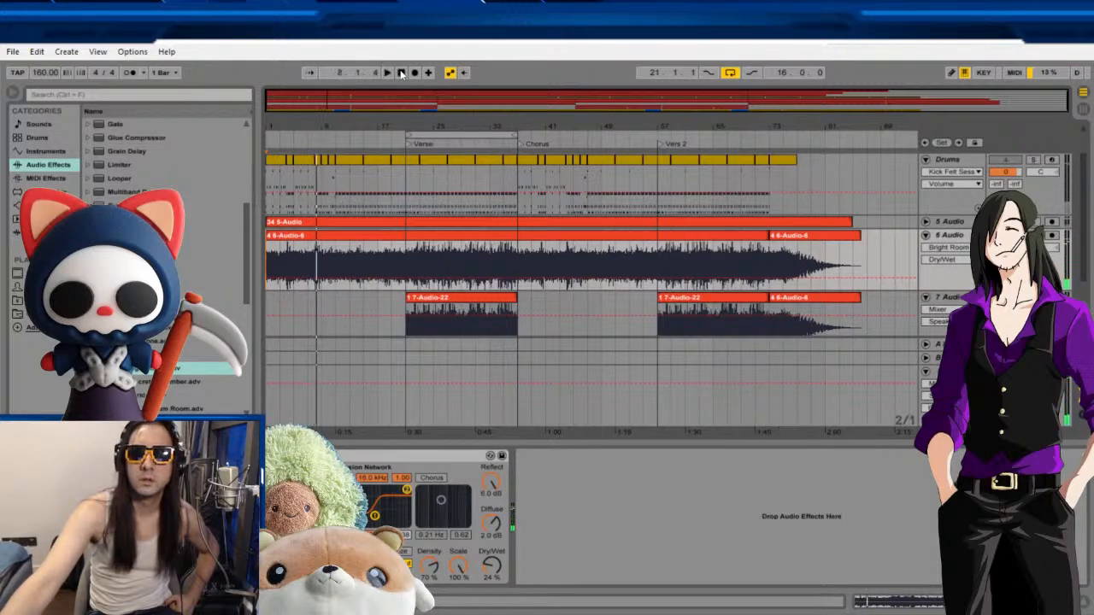
# Fold the 6 Audio track in the arrangement and unfold the 9 Audio track.
pyautogui.moveTo(1085, 248)
pyautogui.mouseDown()
pyautogui.moveTo(1087, 289)
pyautogui.moveTo(1088, 253)
pyautogui.mouseUp()
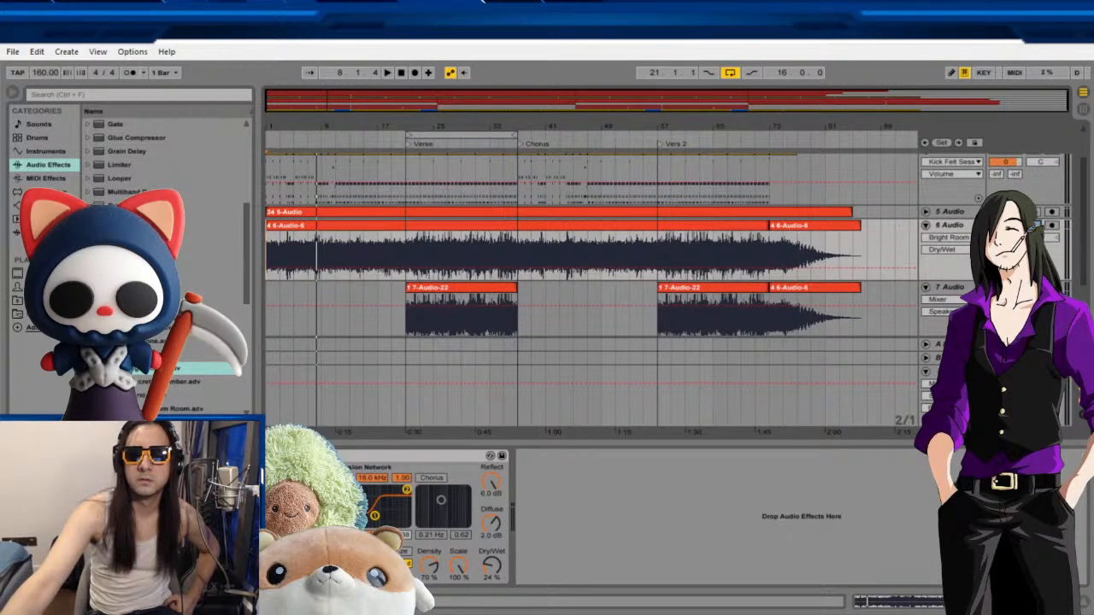
pyautogui.moveTo(1089, 240); pyautogui.dragTo(1084, 245)
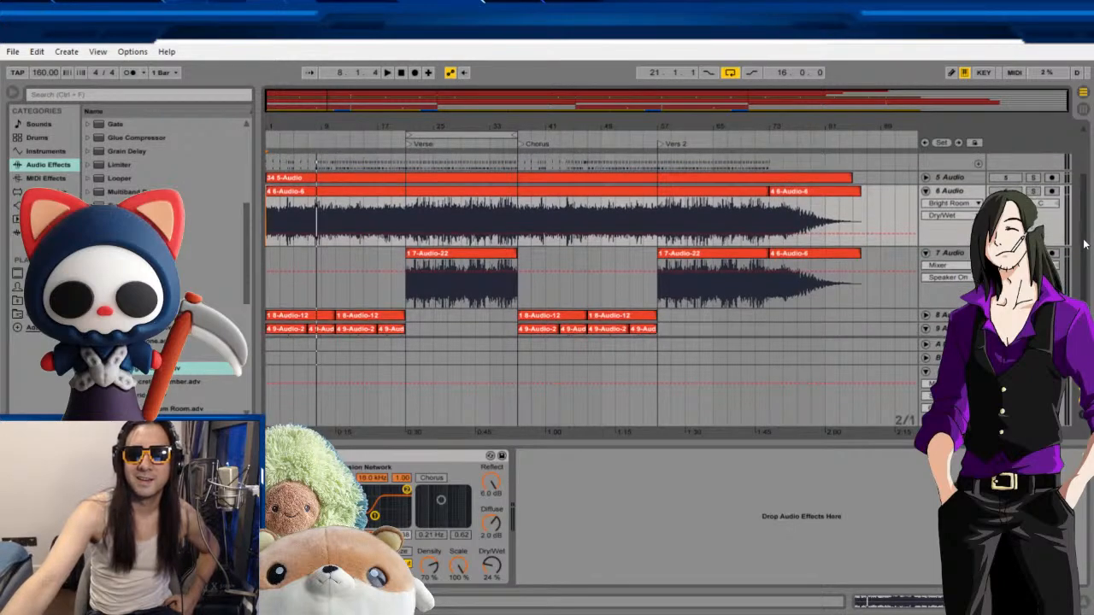
pyautogui.click(927, 192)
pyautogui.moveTo(1083, 202); pyautogui.dragTo(1084, 229)
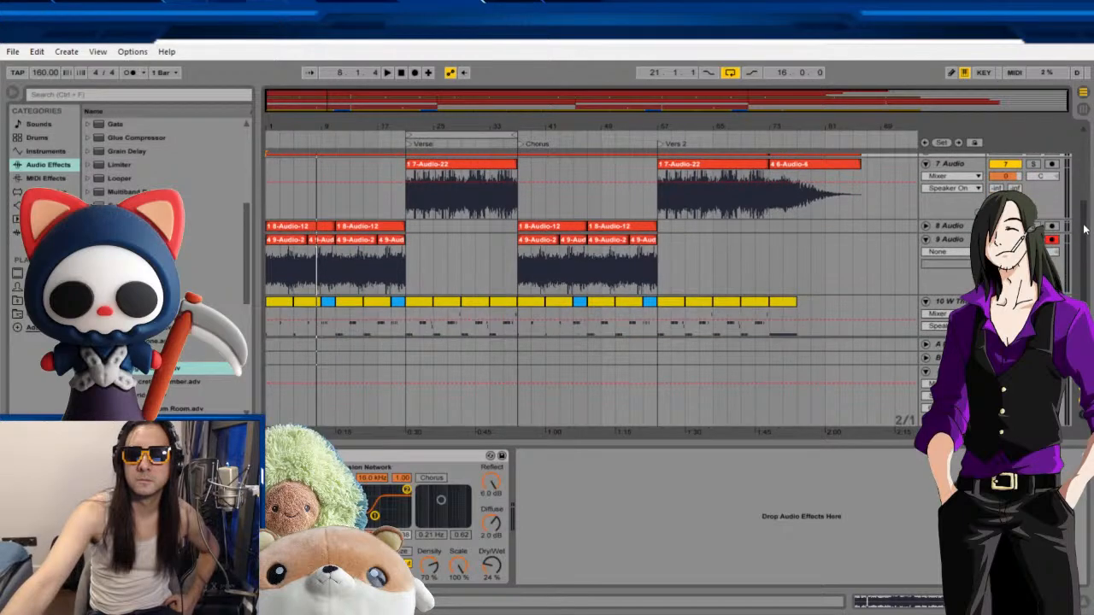
# Load the Bright Room reverb preset on the 9 Audio track during playback and set its Dry/Wet to 25 %.
pyautogui.click(390, 74)
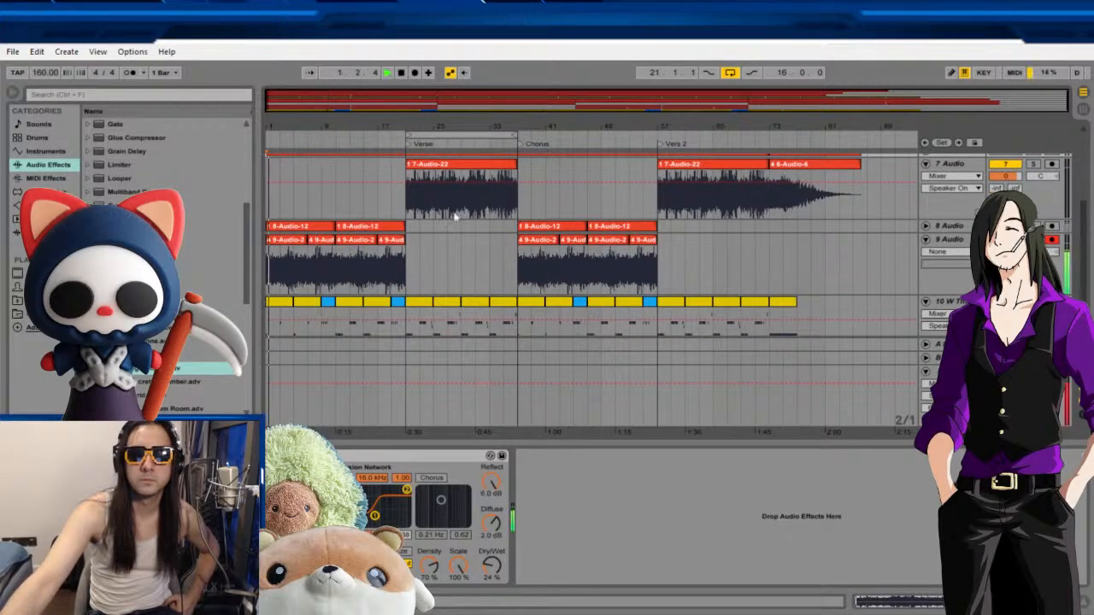
pyautogui.click(442, 270)
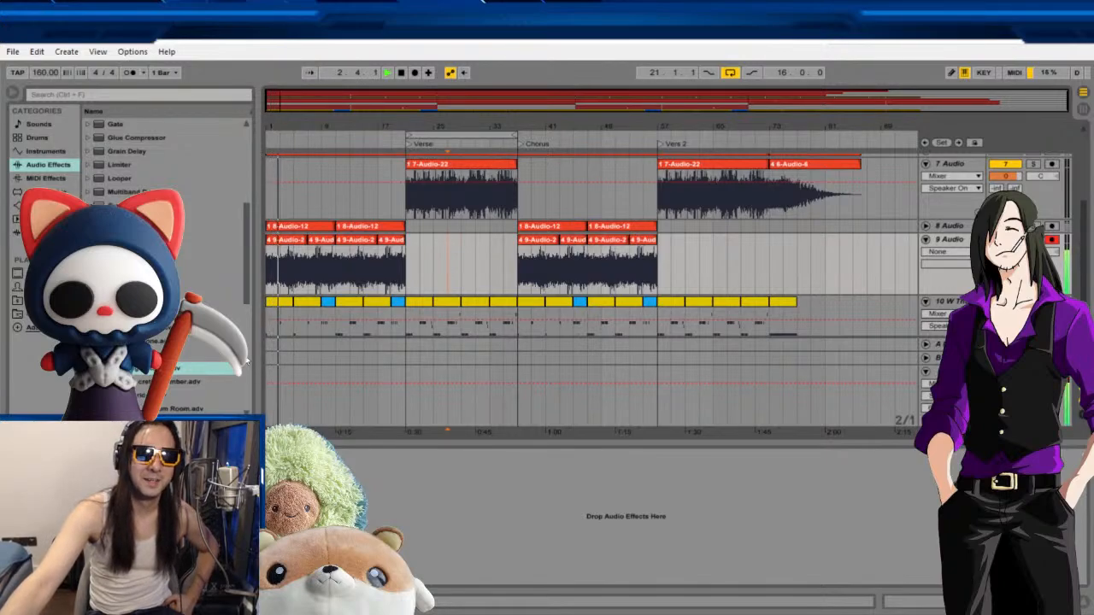
pyautogui.doubleClick(162, 369)
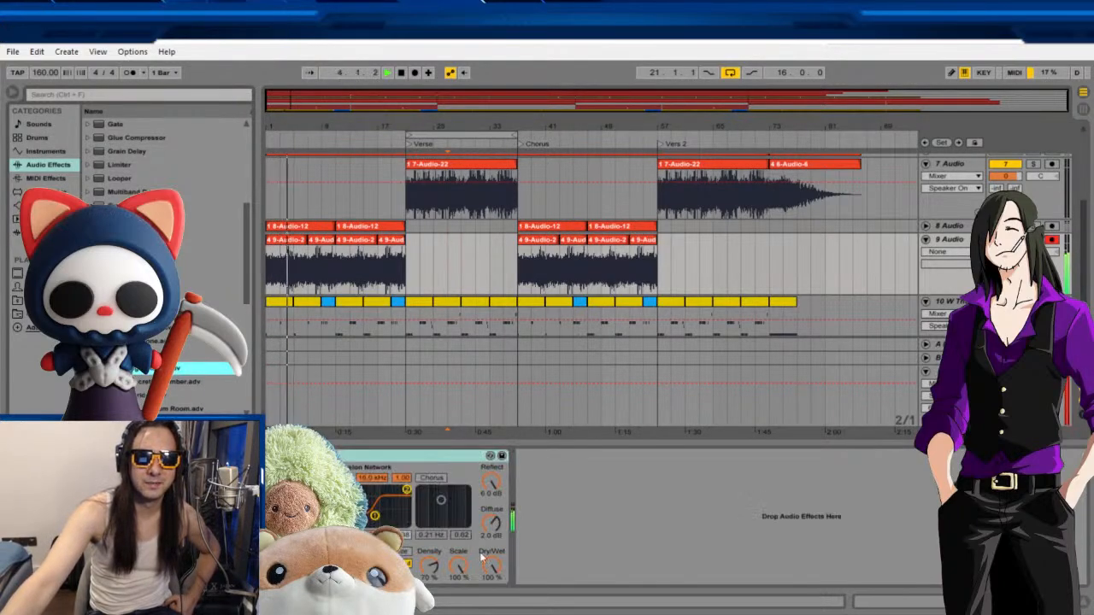
pyautogui.moveTo(490, 564); pyautogui.dragTo(490, 590)
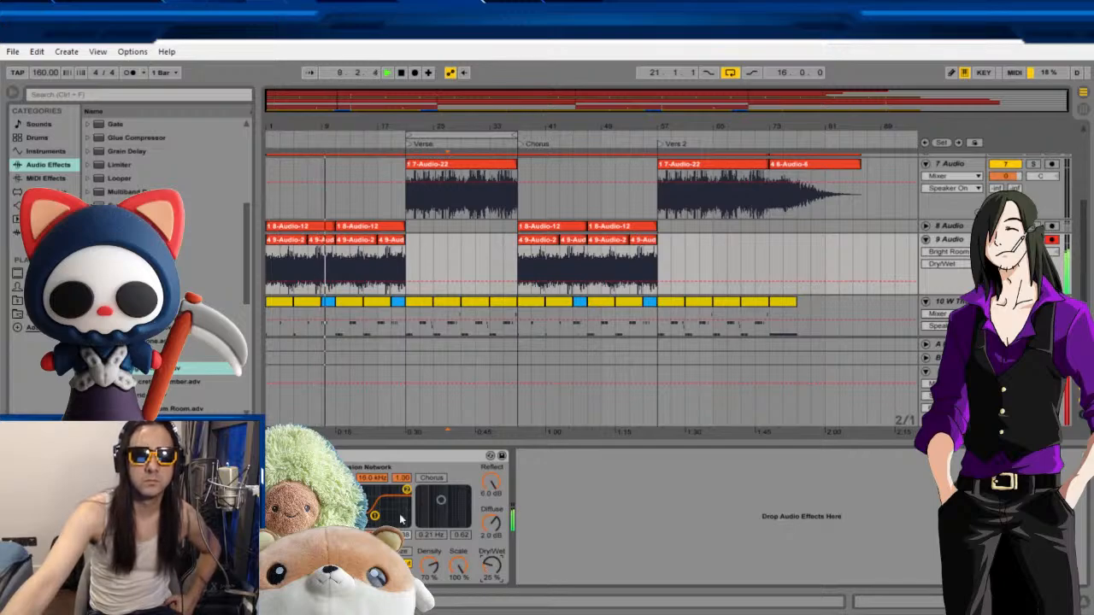
# Add the Bright & Edgy Master rack from the Mixing & Mastering effect racks after the reverb on the 9 Audio track.
pyautogui.scroll(3, 167, 171)
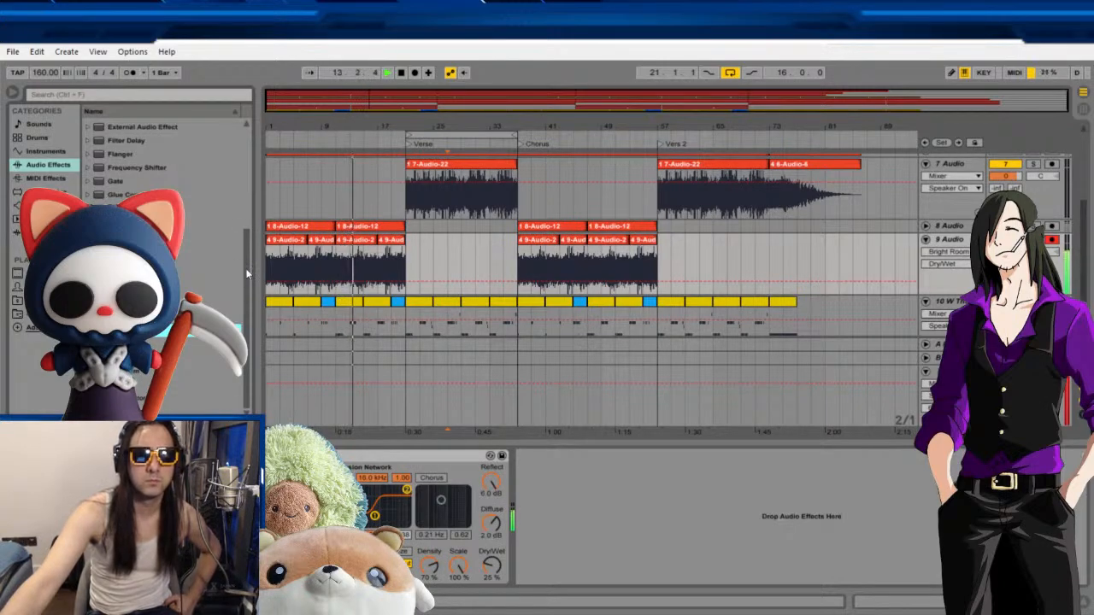
pyautogui.moveTo(247, 269); pyautogui.dragTo(194, 165)
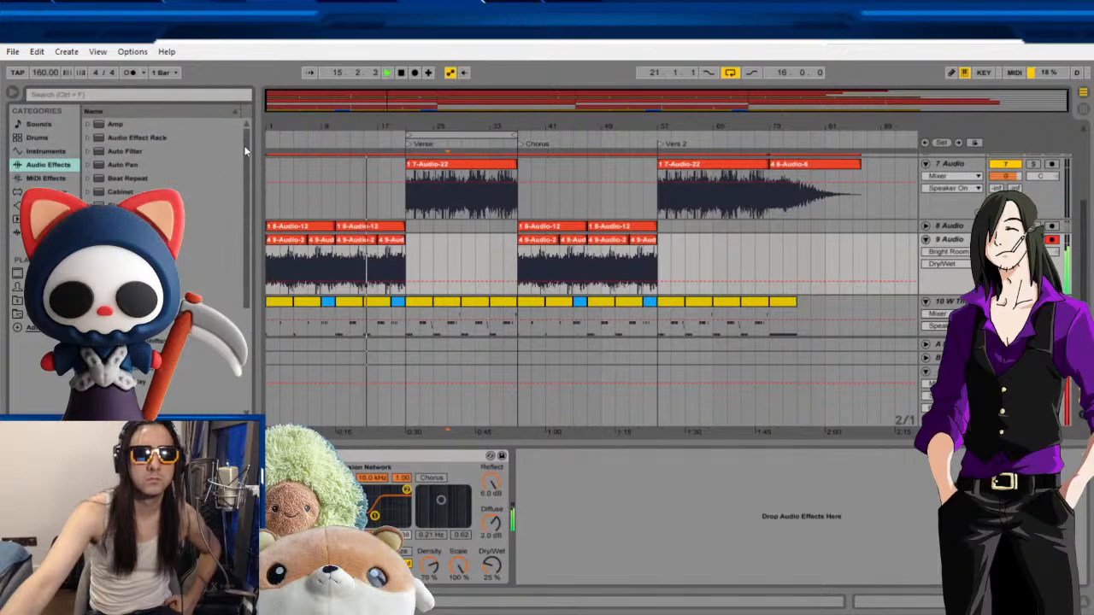
pyautogui.click(87, 137)
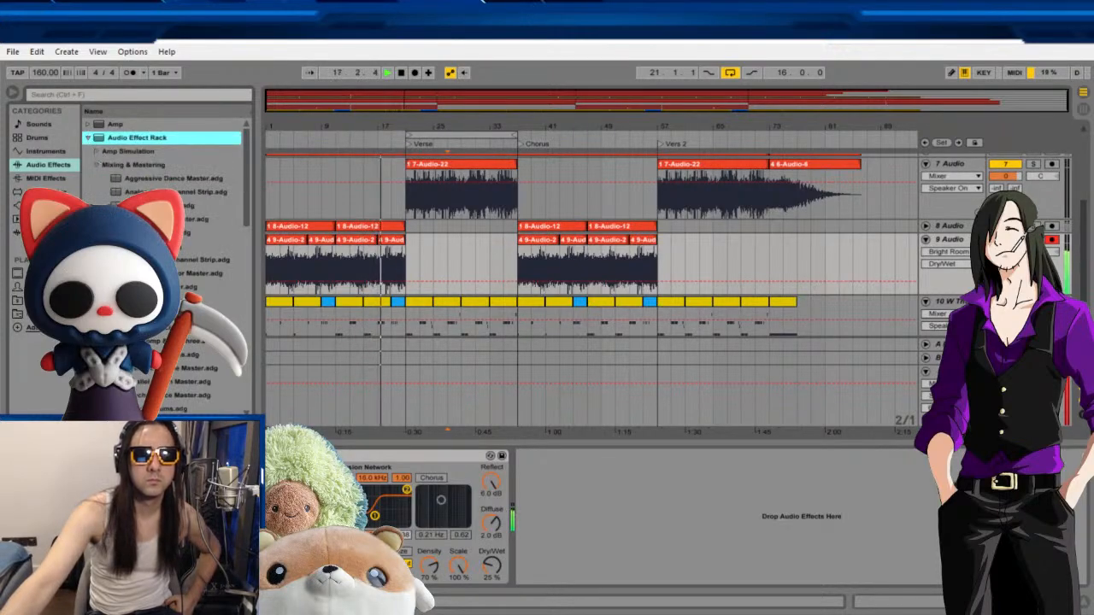
pyautogui.click(188, 219)
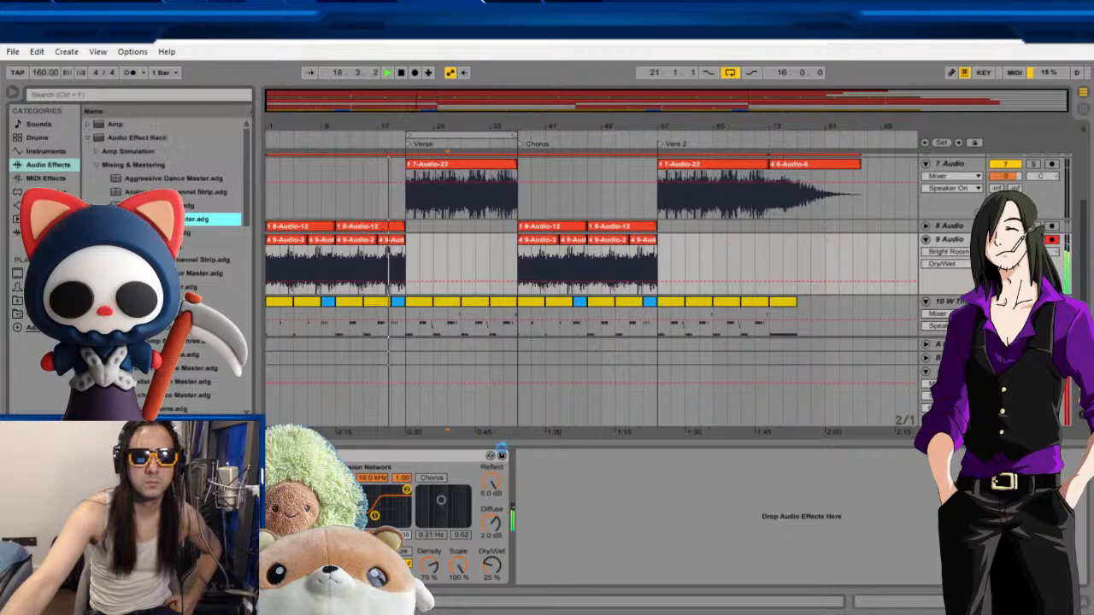
pyautogui.moveTo(592, 519); pyautogui.dragTo(593, 519)
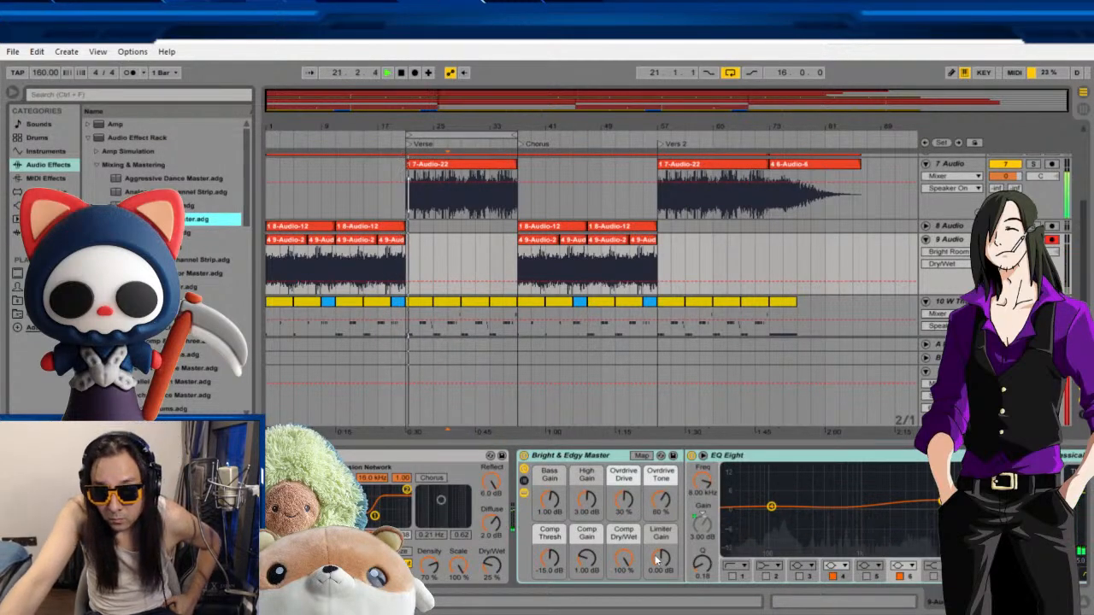
# Turn on auto release in the rack's Classical Compression and replay the song from the start to check the 9 Audio effects.
pyautogui.click(1046, 575)
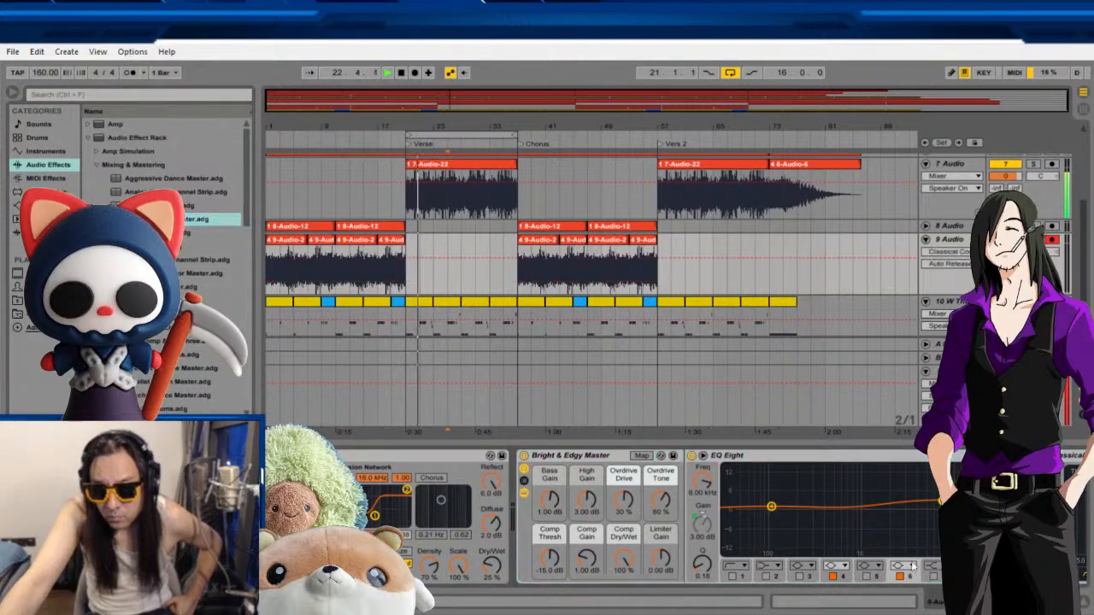
pyautogui.click(403, 72)
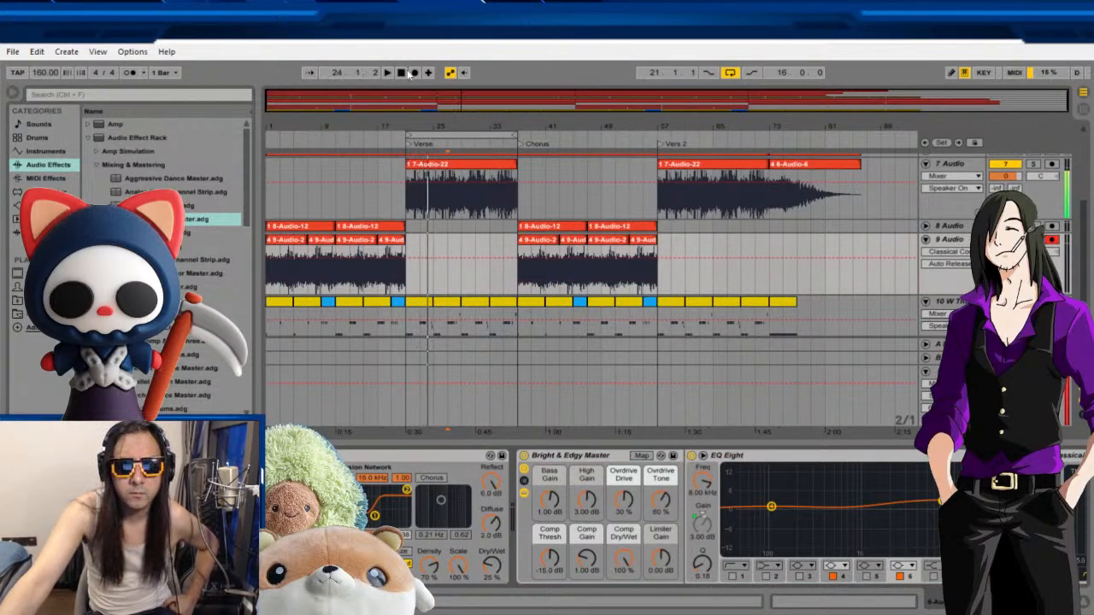
pyautogui.click(388, 72)
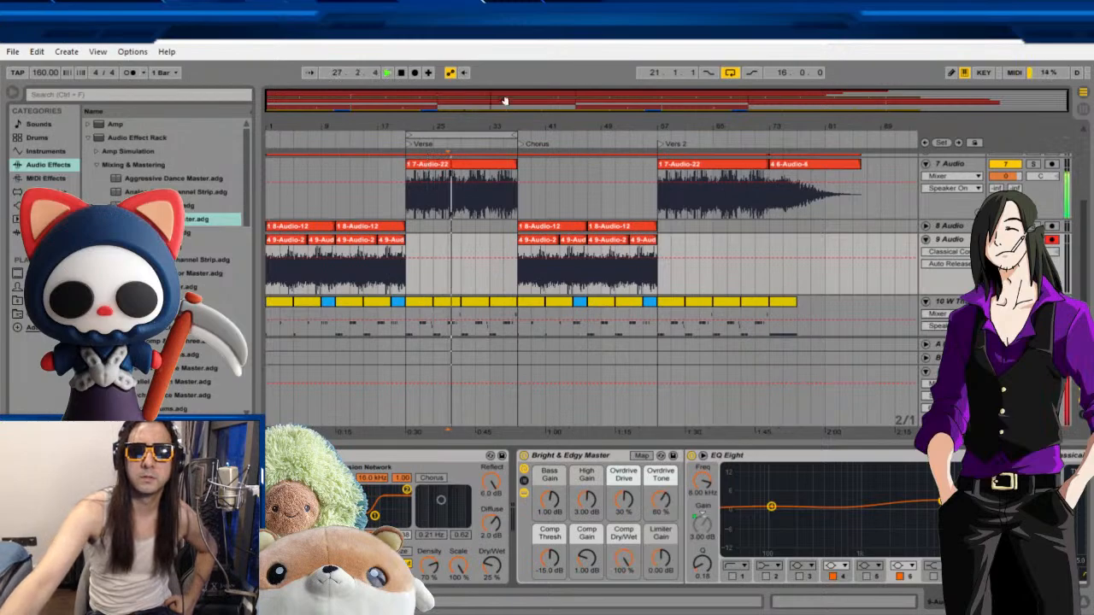
pyautogui.click(392, 74)
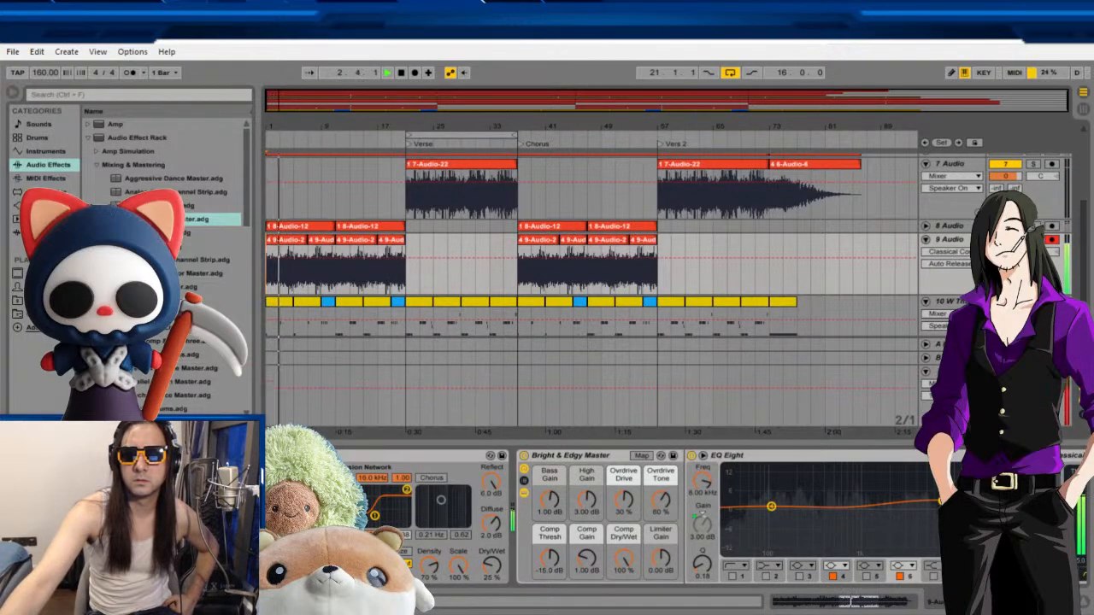
pyautogui.hscroll(5, 702, 515)
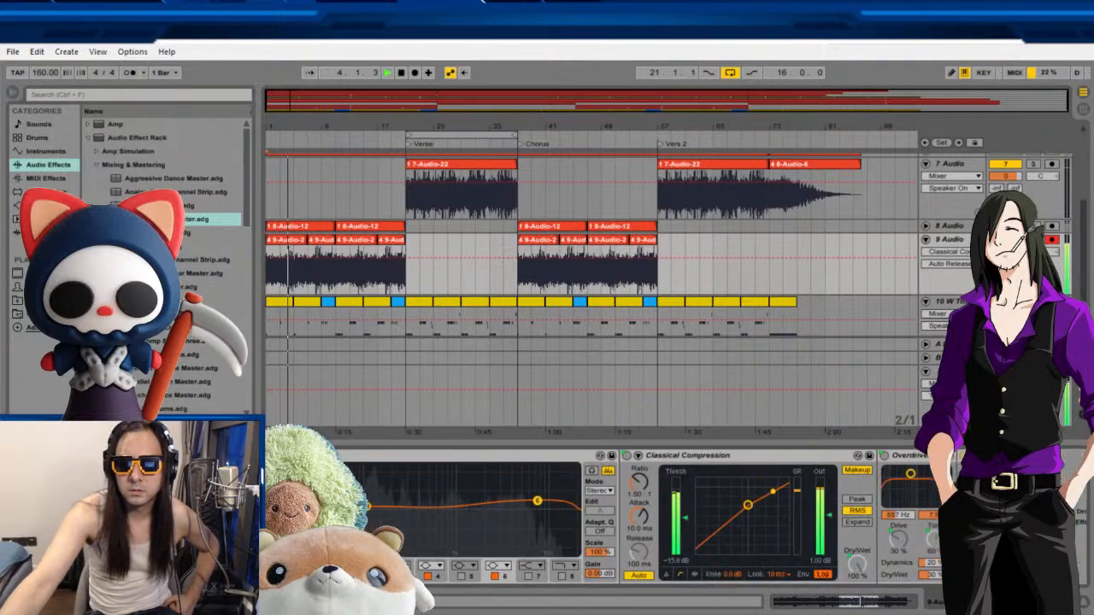
# Undo the auto release change in the Bright & Edgy Master rack on the 9 Audio track and replay the song's opening.
pyautogui.hscroll(-5, 865, 602)
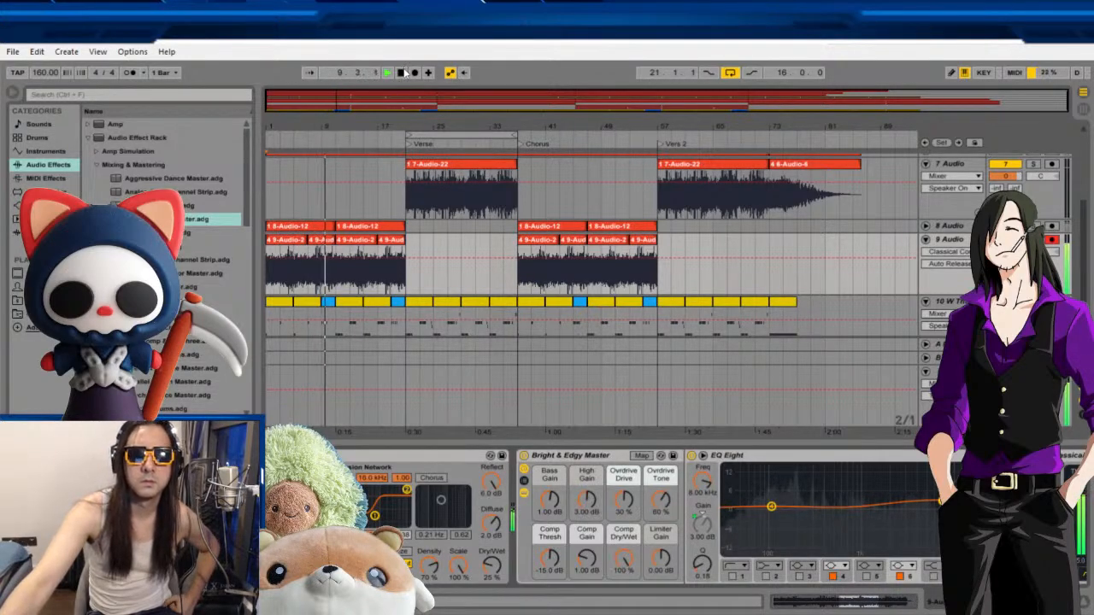
pyautogui.press('space')
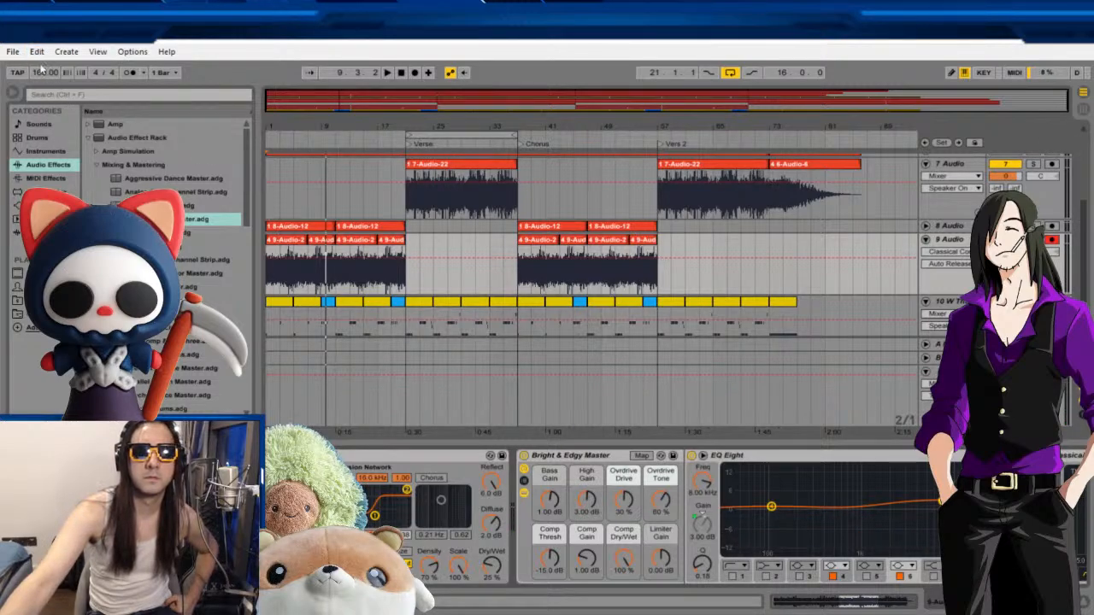
pyautogui.click(40, 66)
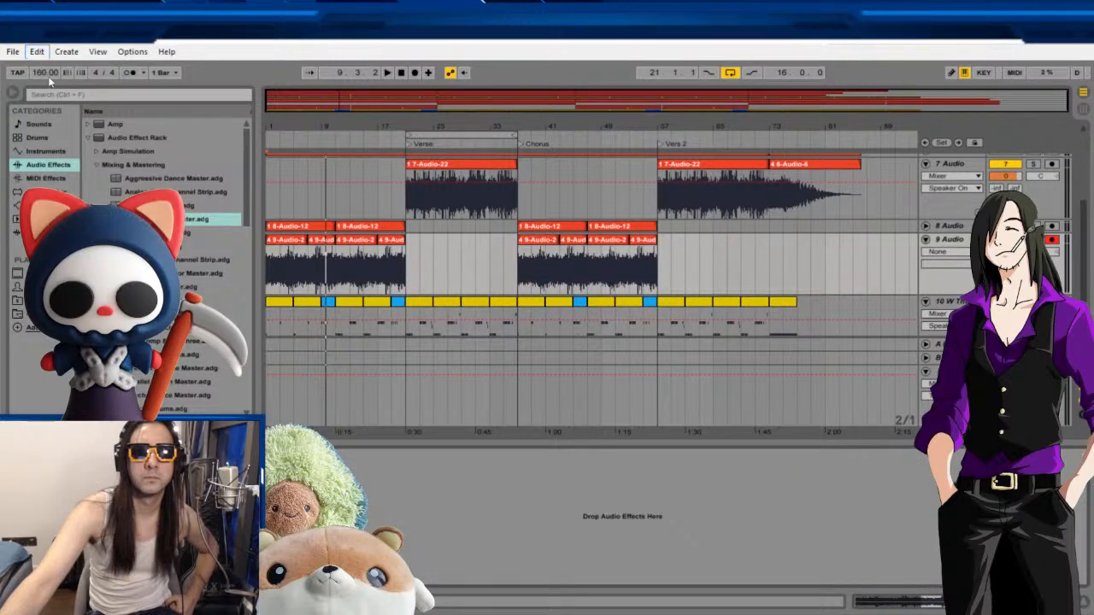
pyautogui.click(49, 80)
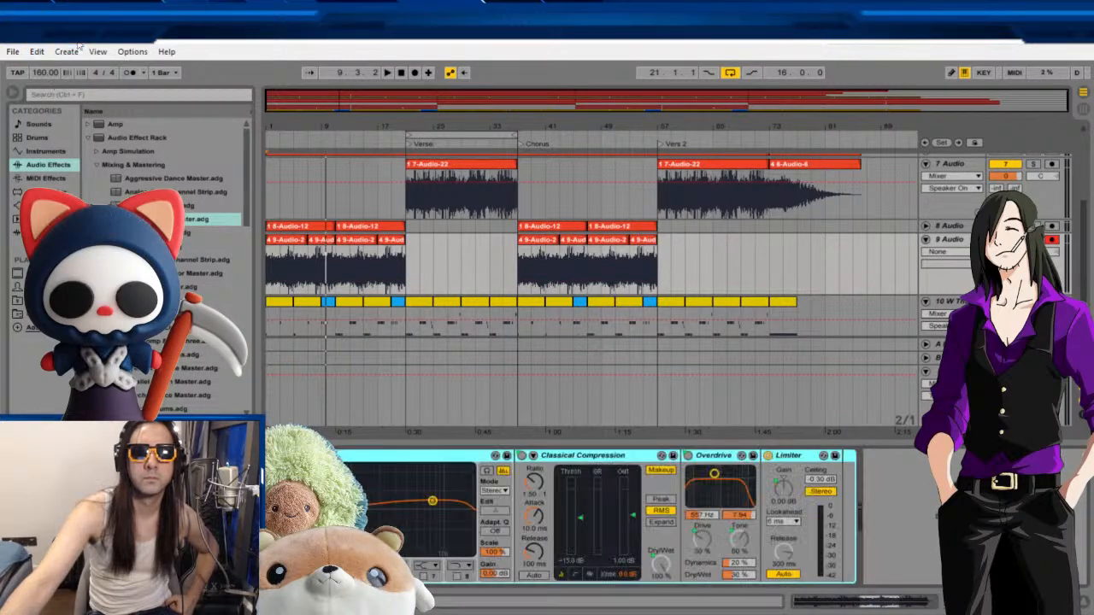
pyautogui.click(394, 75)
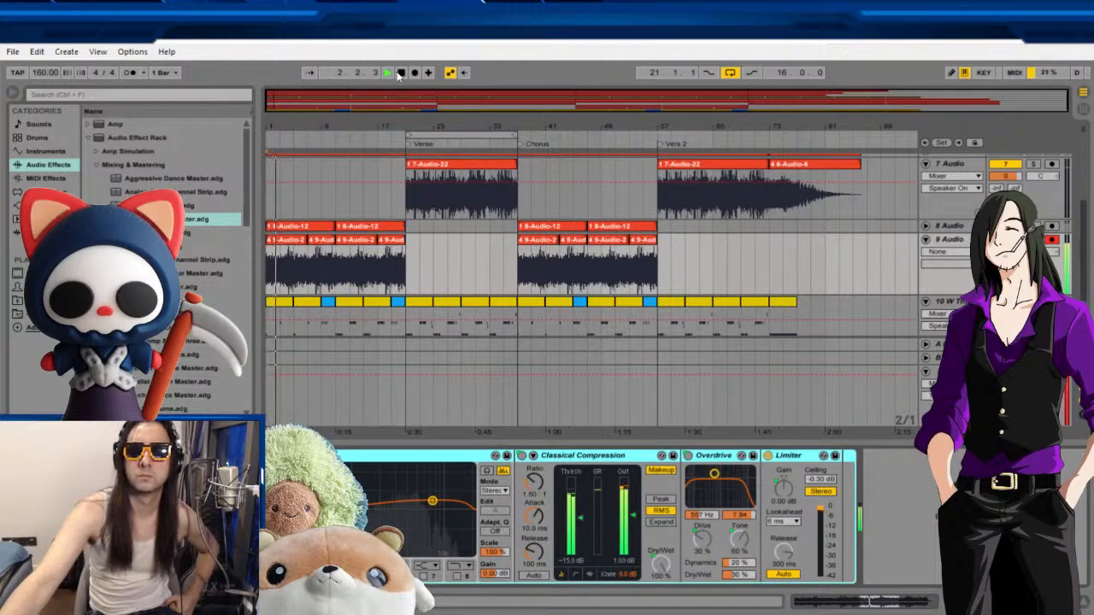
pyautogui.click(399, 74)
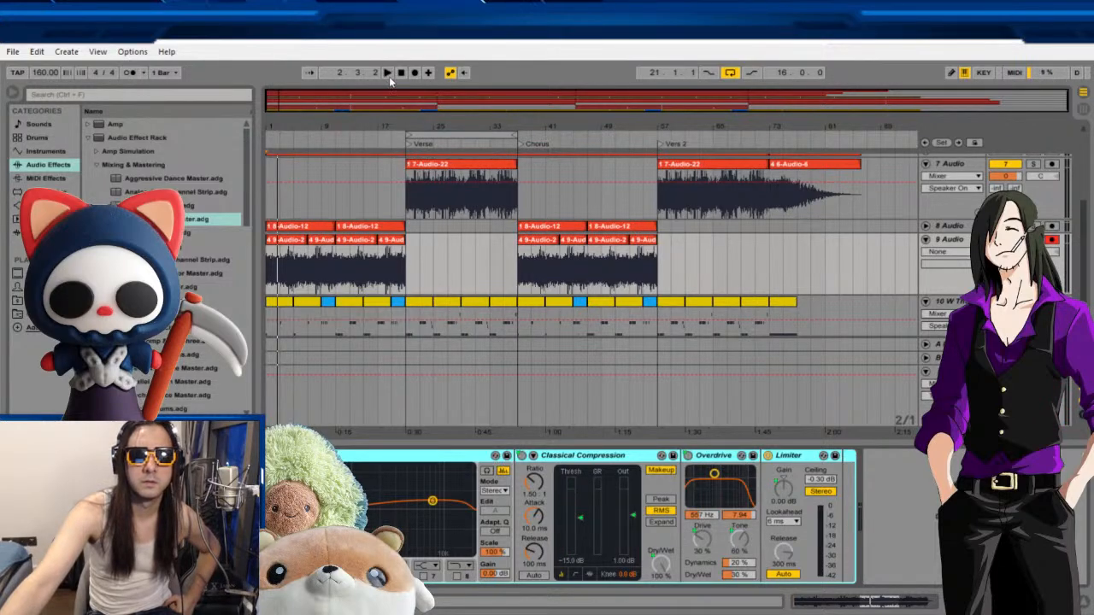
# Remove the Bright & Edgy Master effects from the 9 Audio track, keeping only the reverb, and replay the song from the start.
pyautogui.click(362, 460)
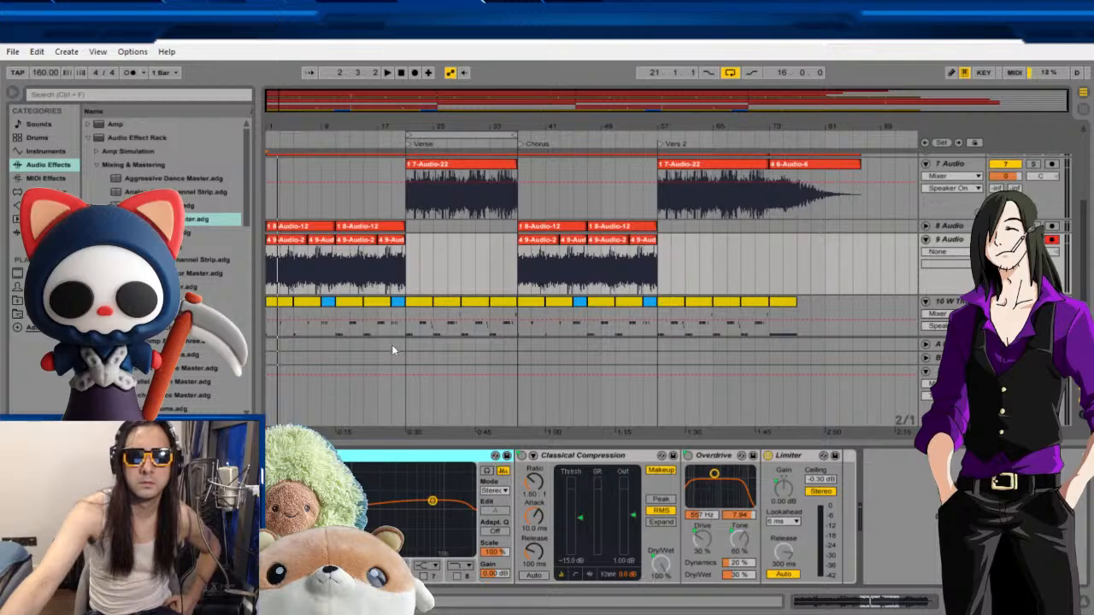
pyautogui.press('Delete')
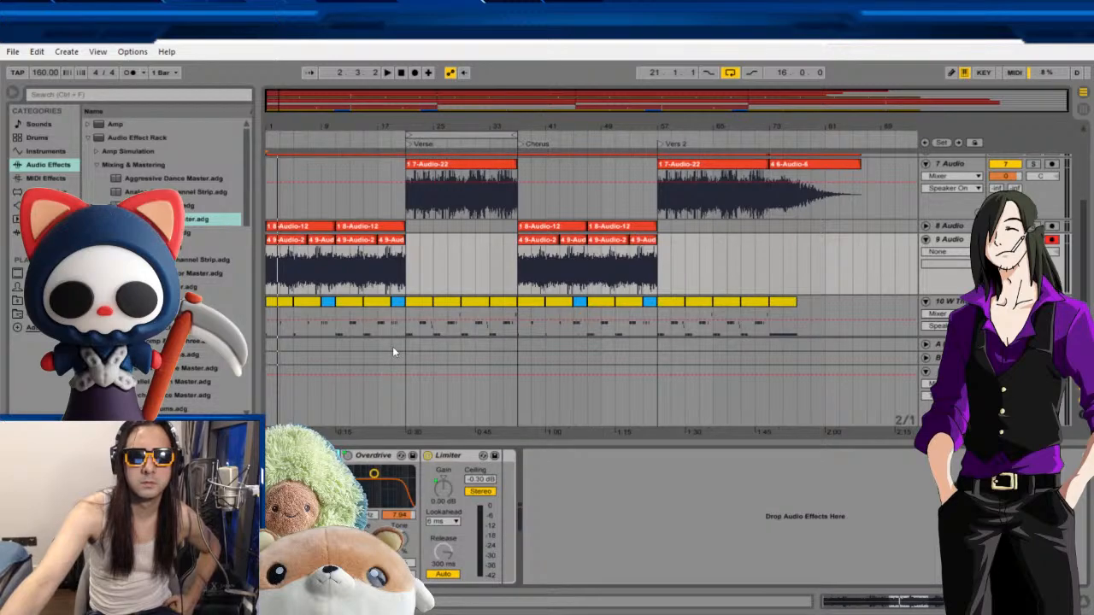
pyautogui.click(386, 73)
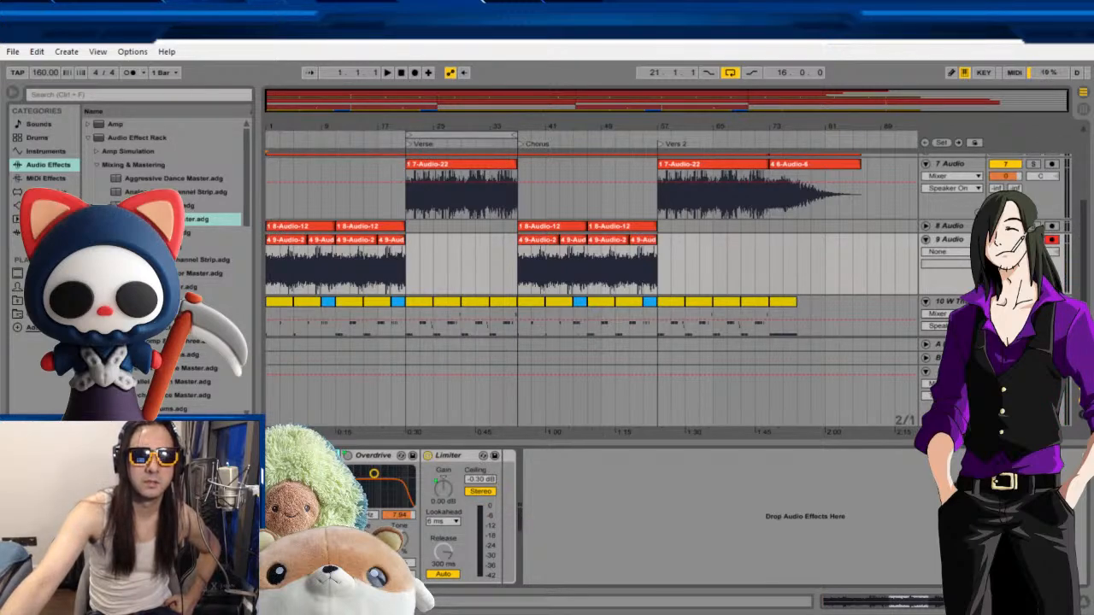
pyautogui.press('Delete')
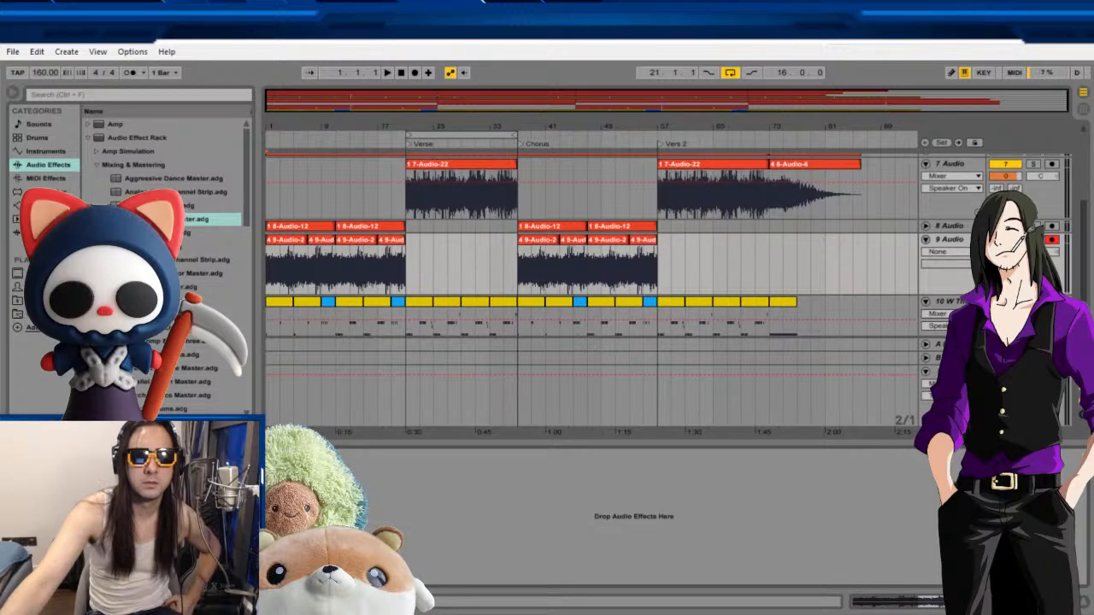
pyautogui.hotkey('ctrl', 'v')
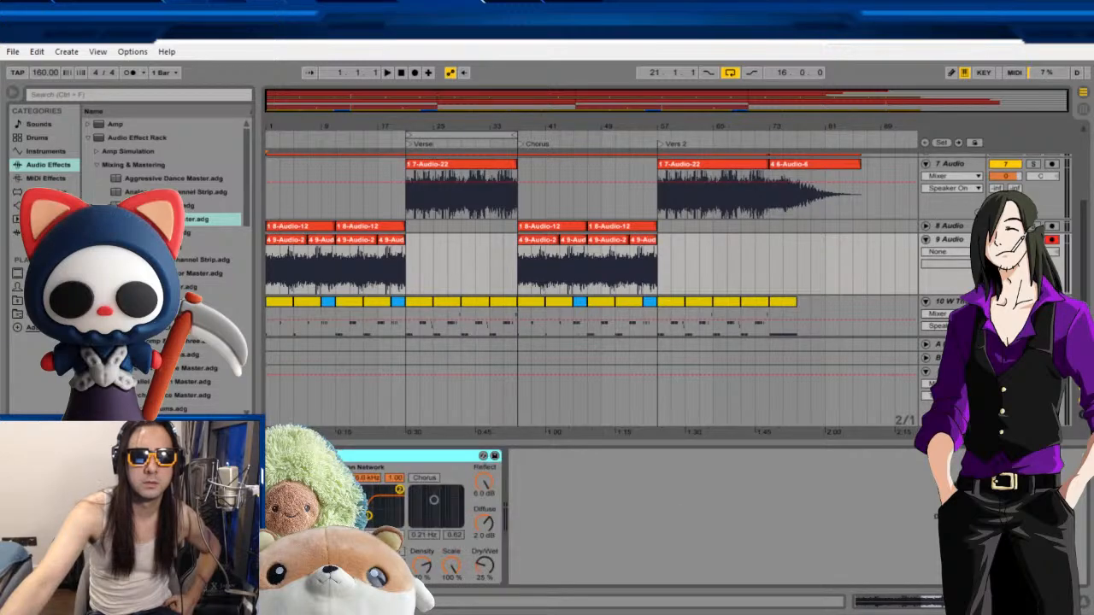
pyautogui.click(389, 73)
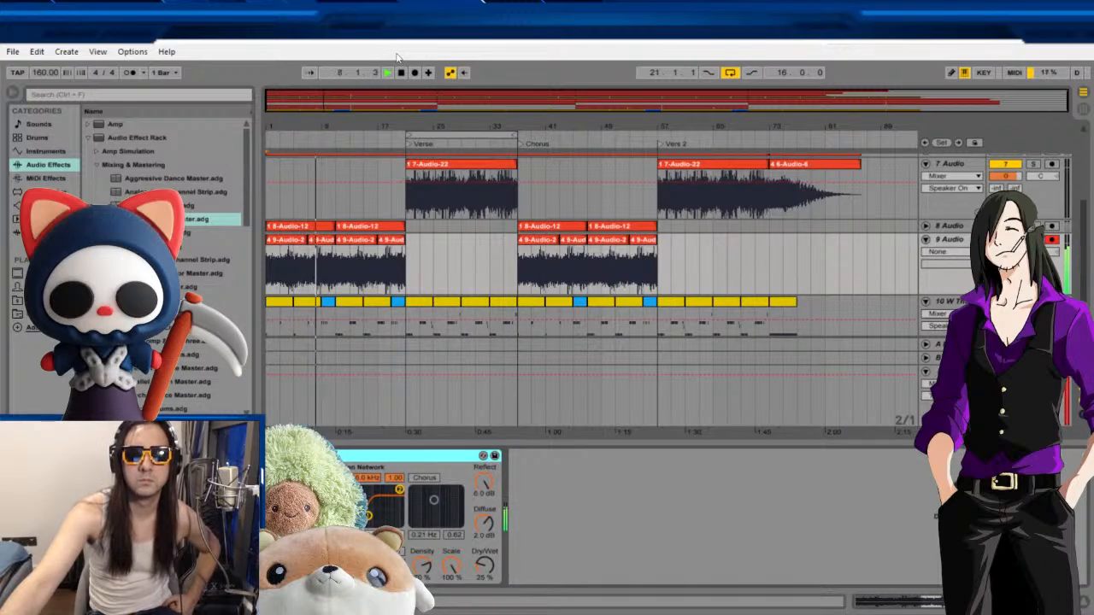
# Move the Verse's 7-Audio-22 clip from the 7 Audio track to the same position on the 9 Audio track.
pyautogui.doubleClick(481, 171)
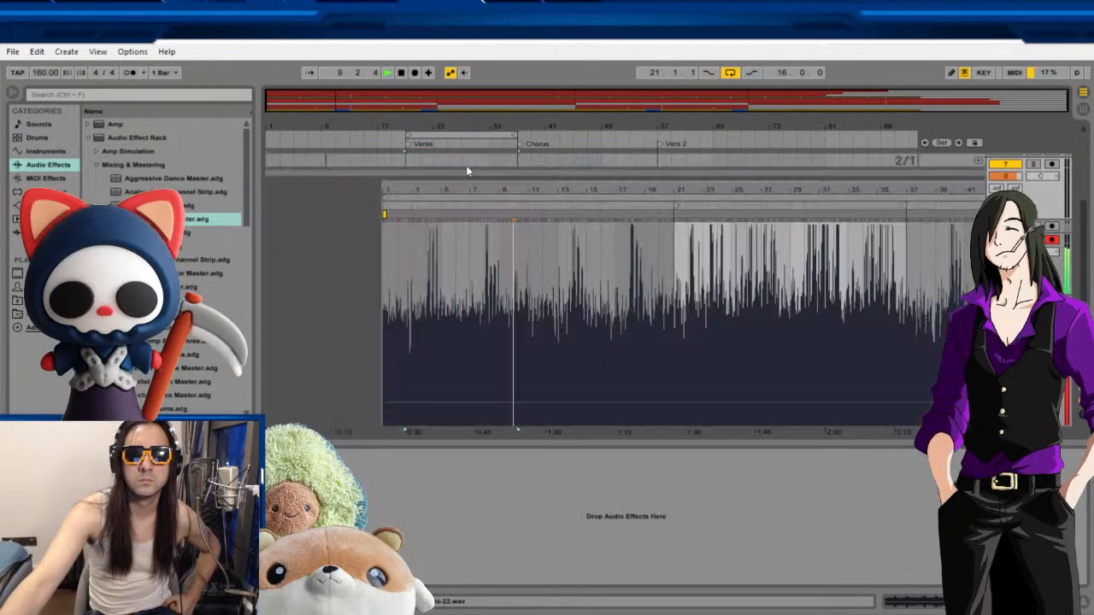
pyautogui.click(1017, 602)
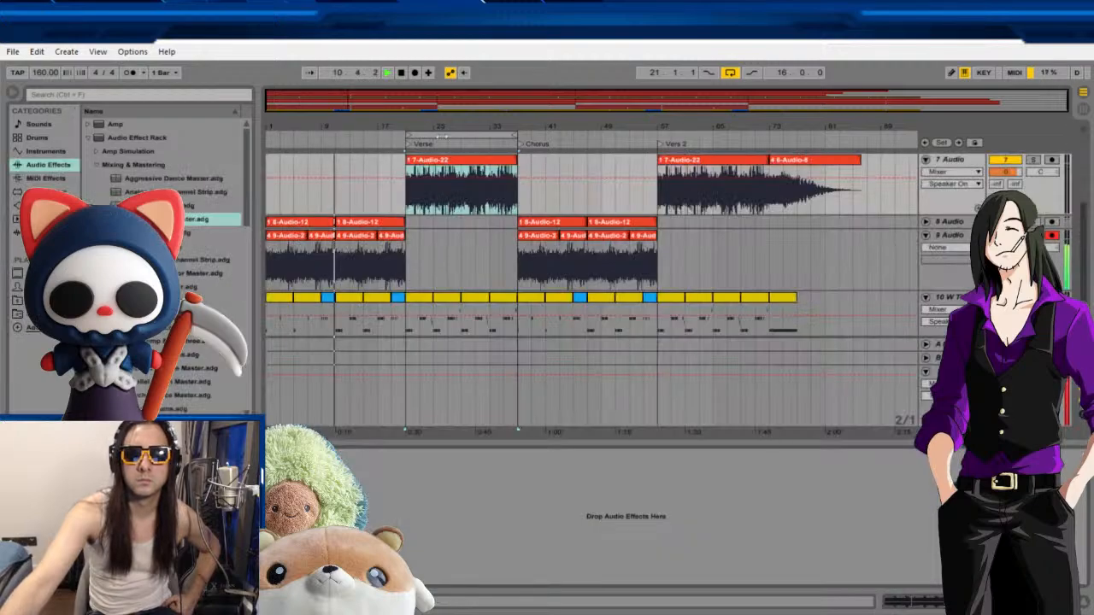
pyautogui.doubleClick(445, 162)
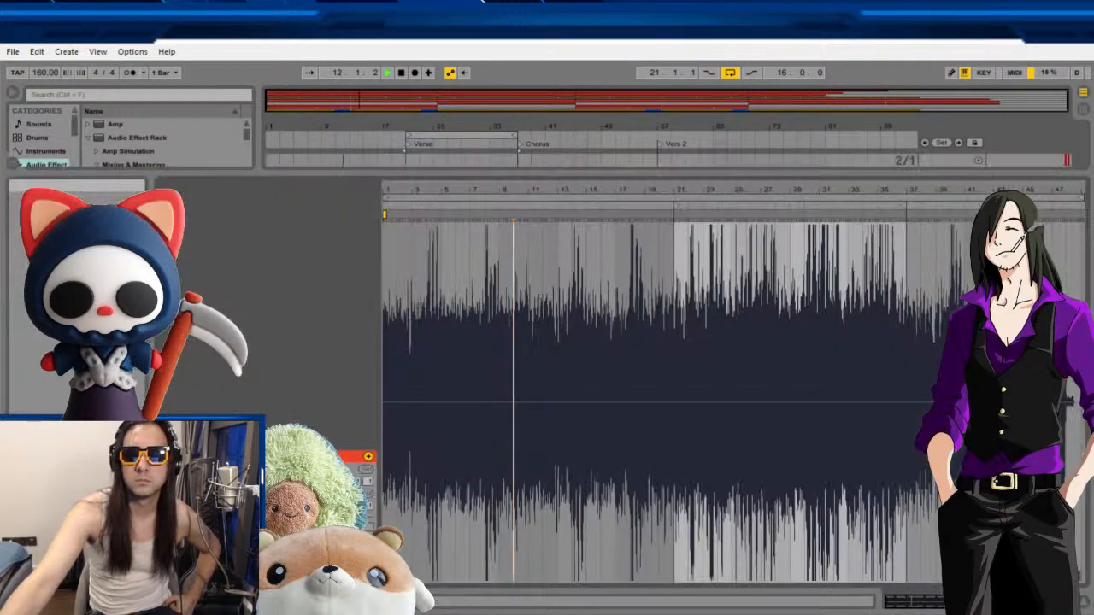
pyautogui.click(1017, 602)
pyautogui.doubleClick(440, 162)
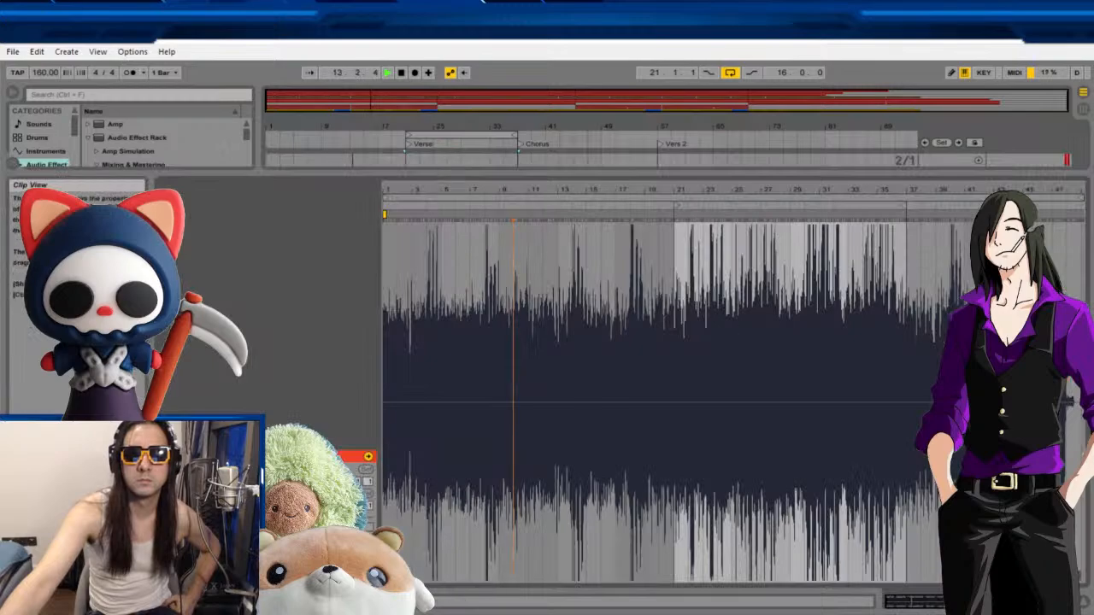
pyautogui.click(1017, 602)
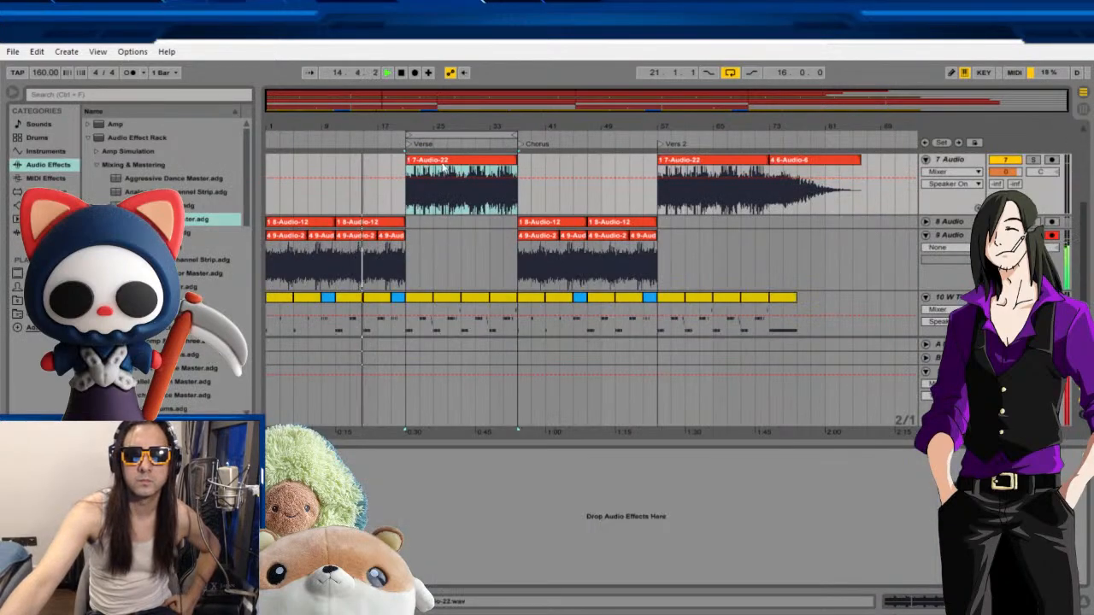
pyautogui.doubleClick(441, 165)
pyautogui.click(1017, 601)
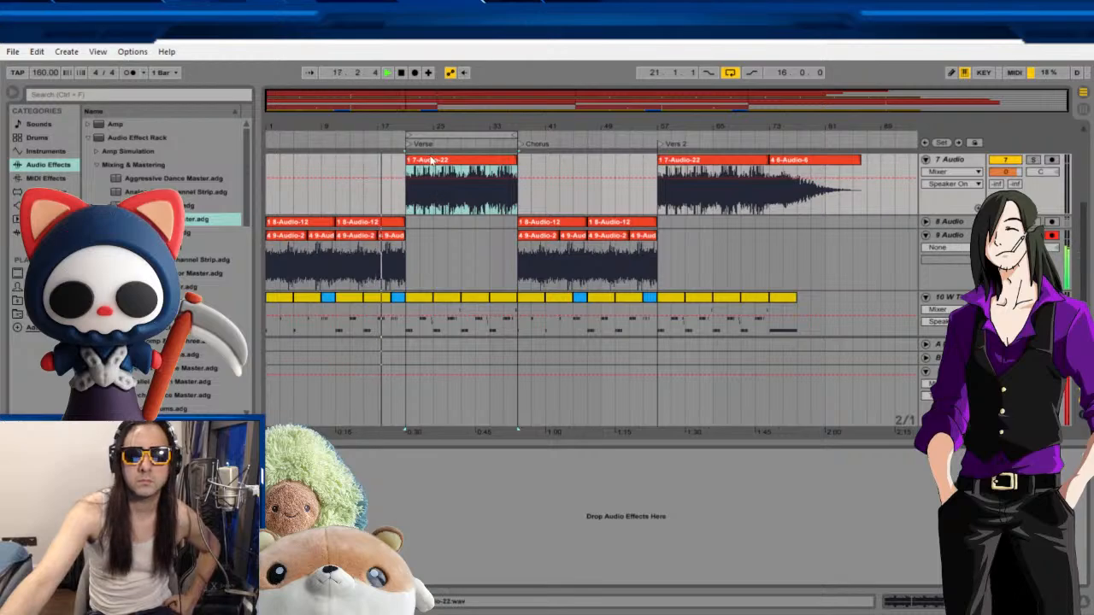
pyautogui.doubleClick(470, 175)
pyautogui.click(1015, 602)
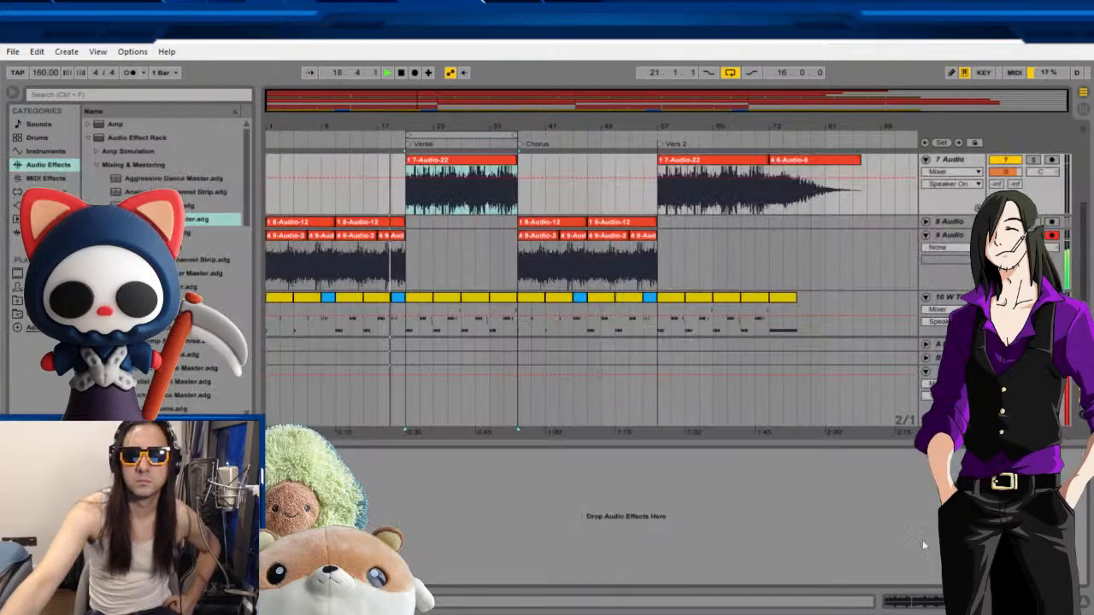
pyautogui.moveTo(441, 164); pyautogui.dragTo(443, 252)
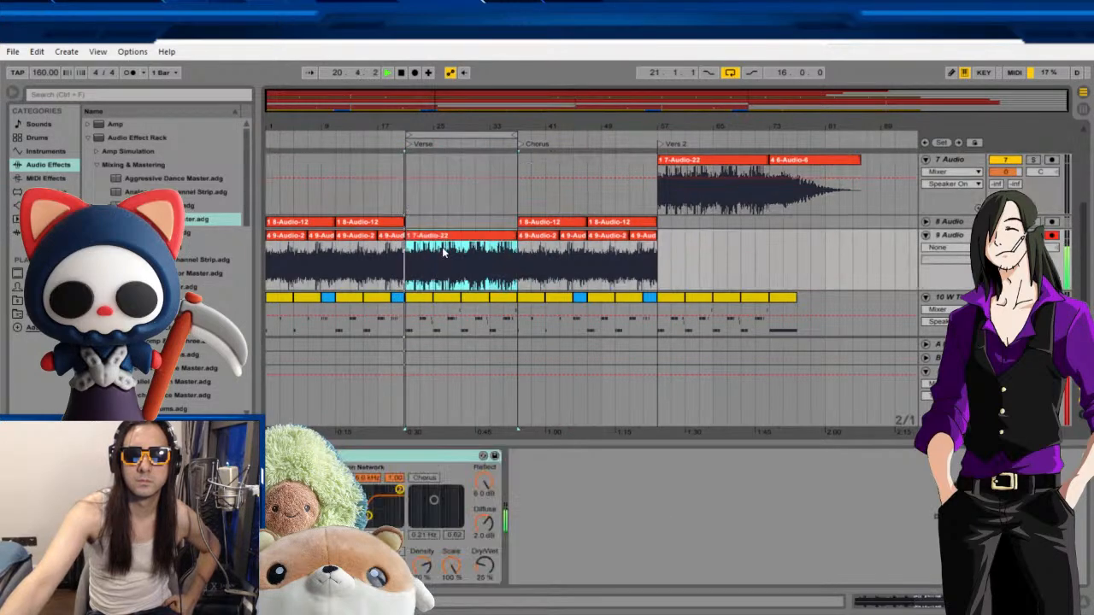
# Move the Vers 2 7-Audio-22 clip and the fading clip after it together from the 7 Audio track to the 9 Audio track.
pyautogui.doubleClick(674, 161)
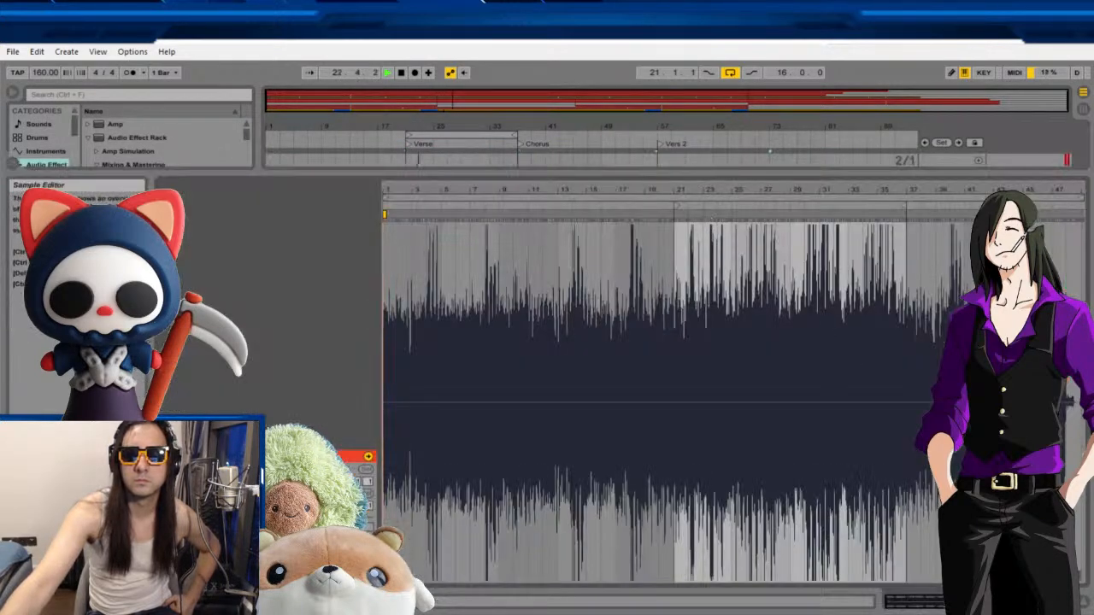
pyautogui.click(1021, 602)
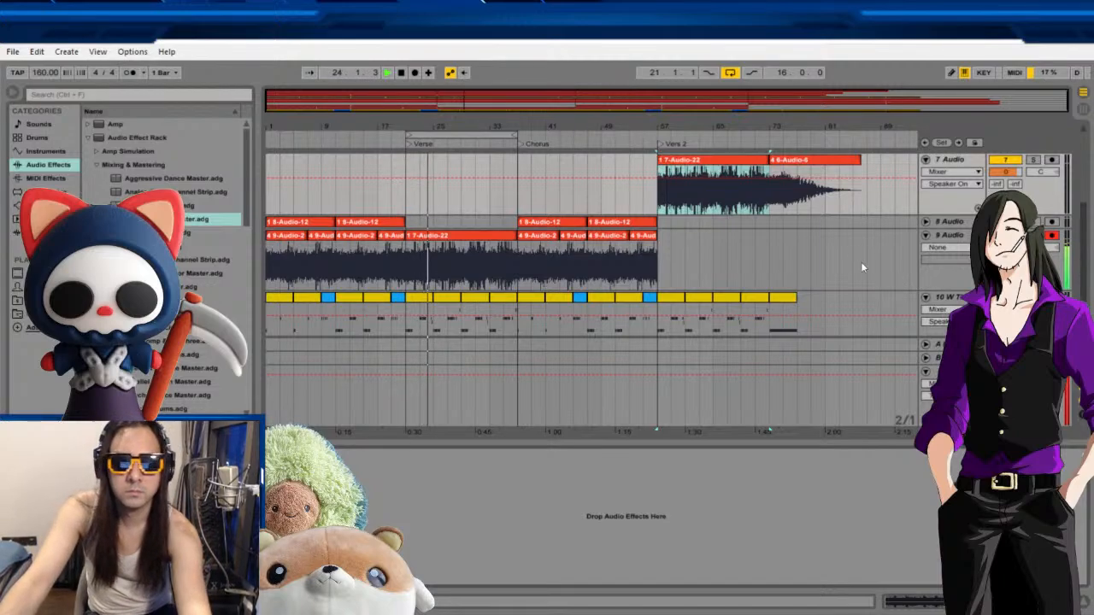
pyautogui.click(817, 165)
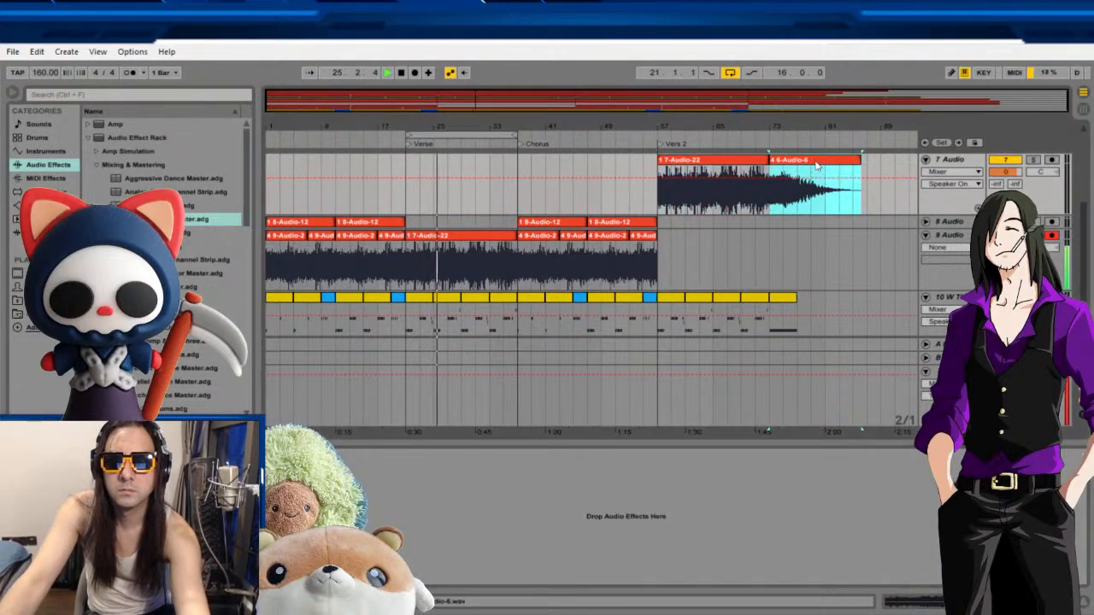
pyautogui.keyDown('shift'); pyautogui.click(754, 168); pyautogui.keyUp('shift')
pyautogui.doubleClick(722, 160)
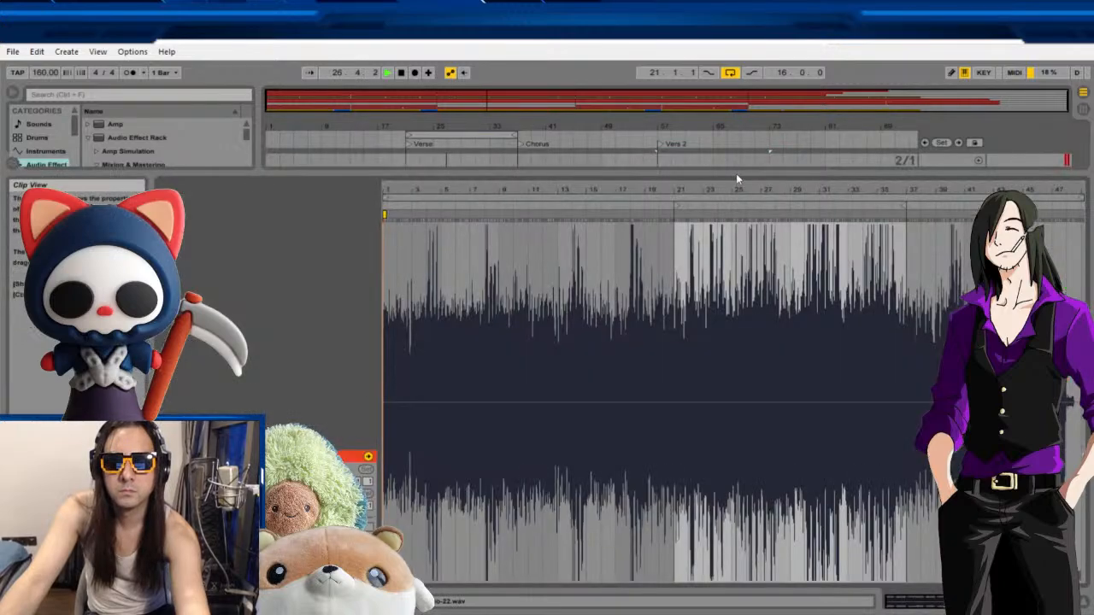
pyautogui.click(1021, 602)
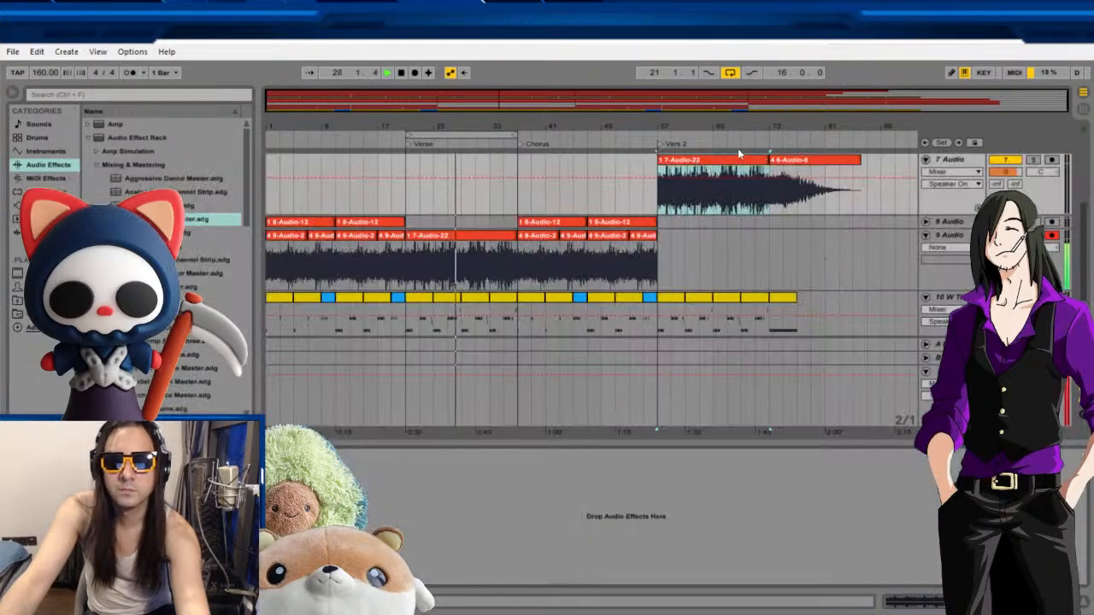
pyautogui.keyDown('shift'); pyautogui.click(789, 162); pyautogui.keyUp('shift')
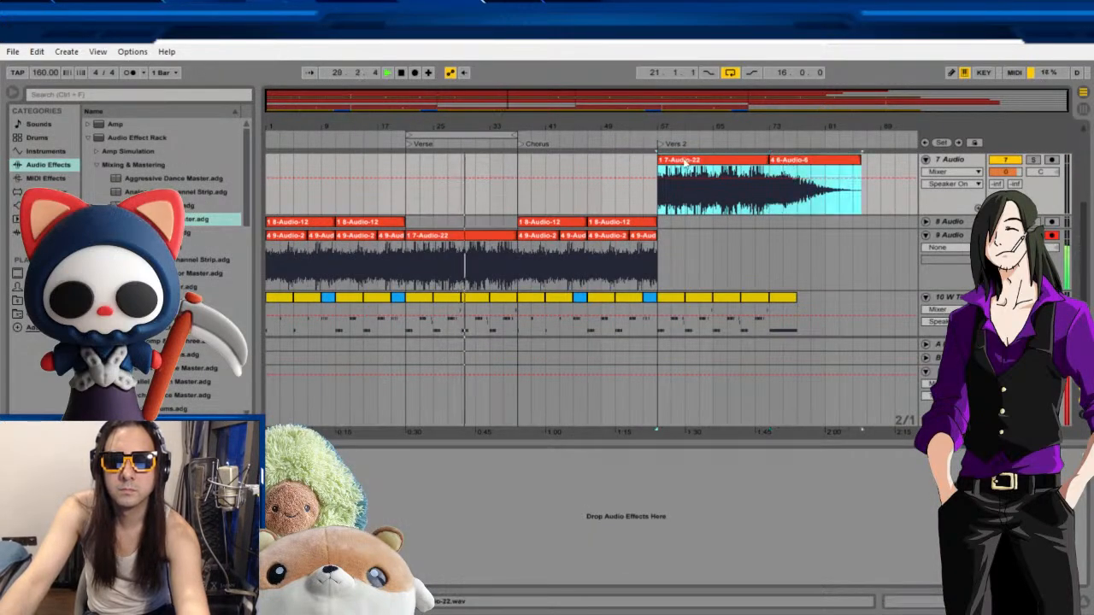
pyautogui.moveTo(789, 161); pyautogui.dragTo(790, 237)
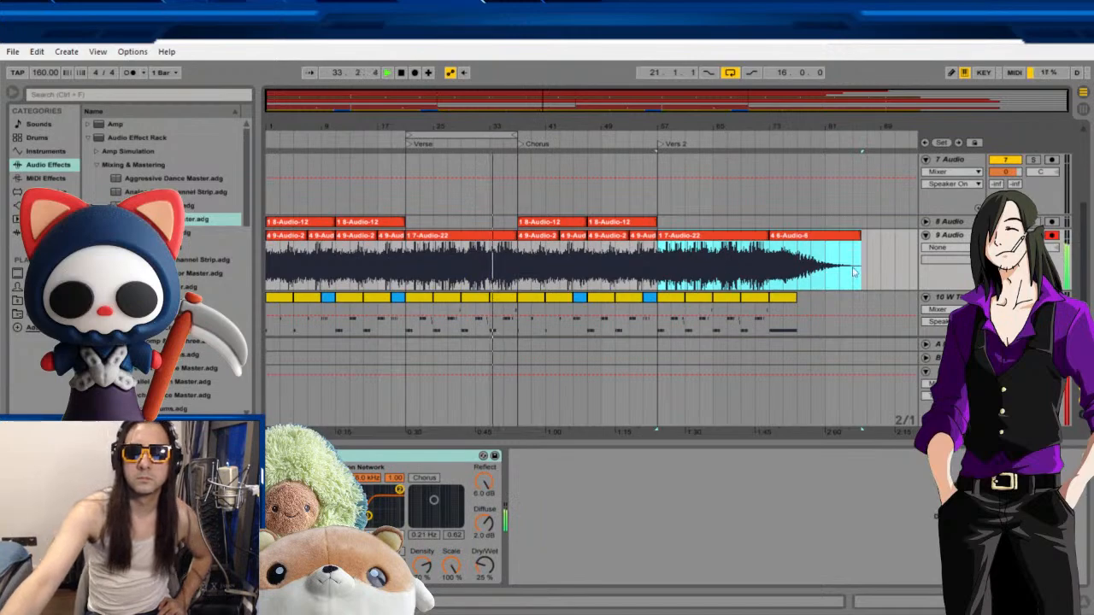
pyautogui.click(886, 267)
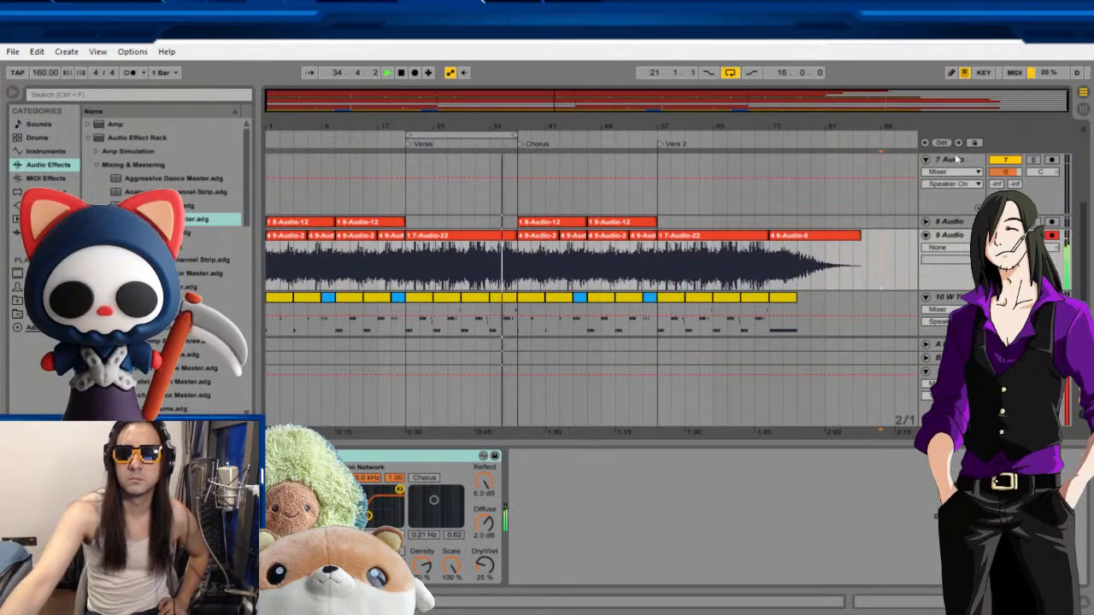
# Deactivate the emptied 7 Audio track and fold it in the arrangement.
pyautogui.click(1006, 160)
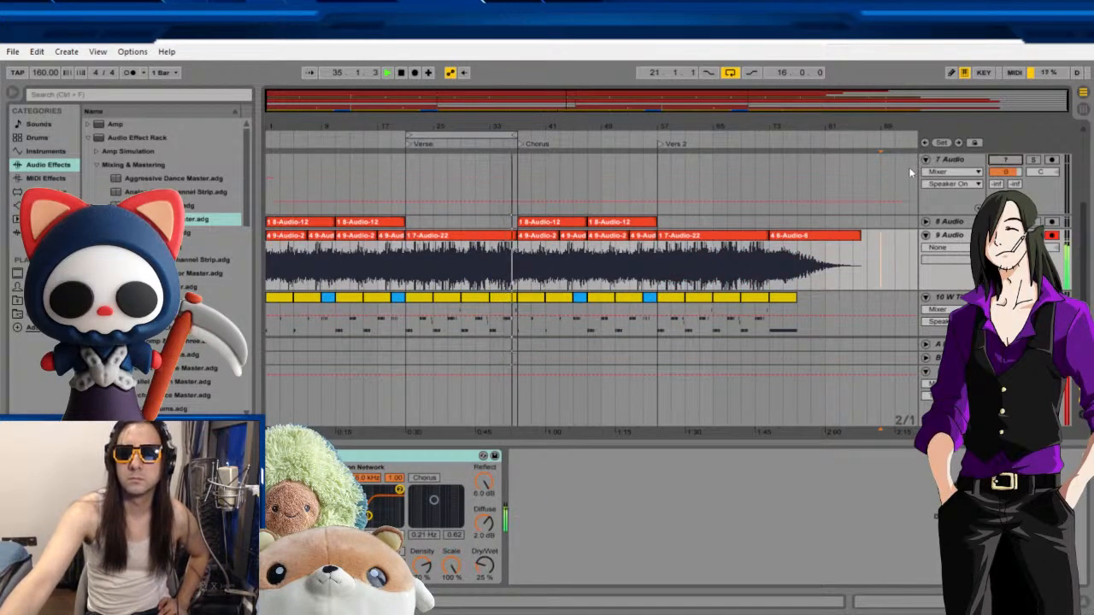
pyautogui.click(926, 160)
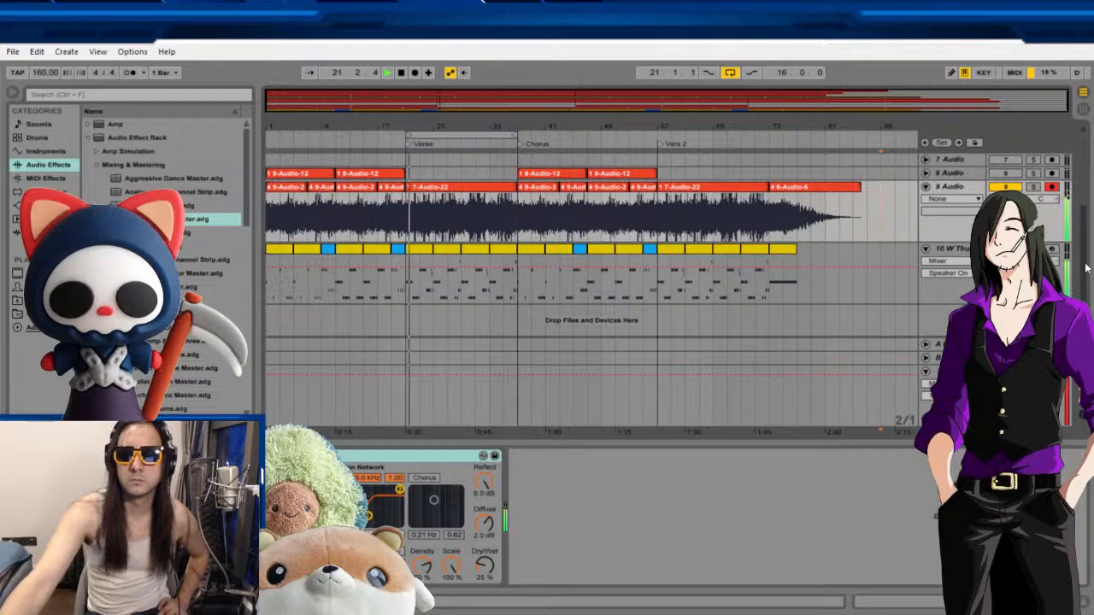
pyautogui.scroll(5, 1084, 214)
pyautogui.scroll(-3, 1083, 214)
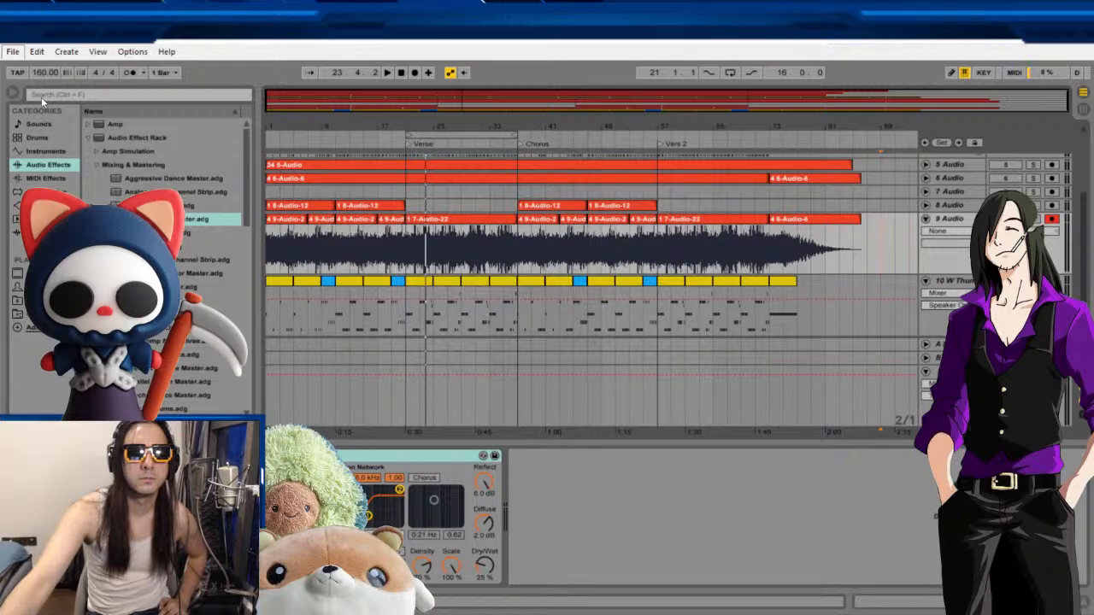
# Switch to the 180 BPM song and examine the effects chain on its master track for reference.
pyautogui.click(279, 131)
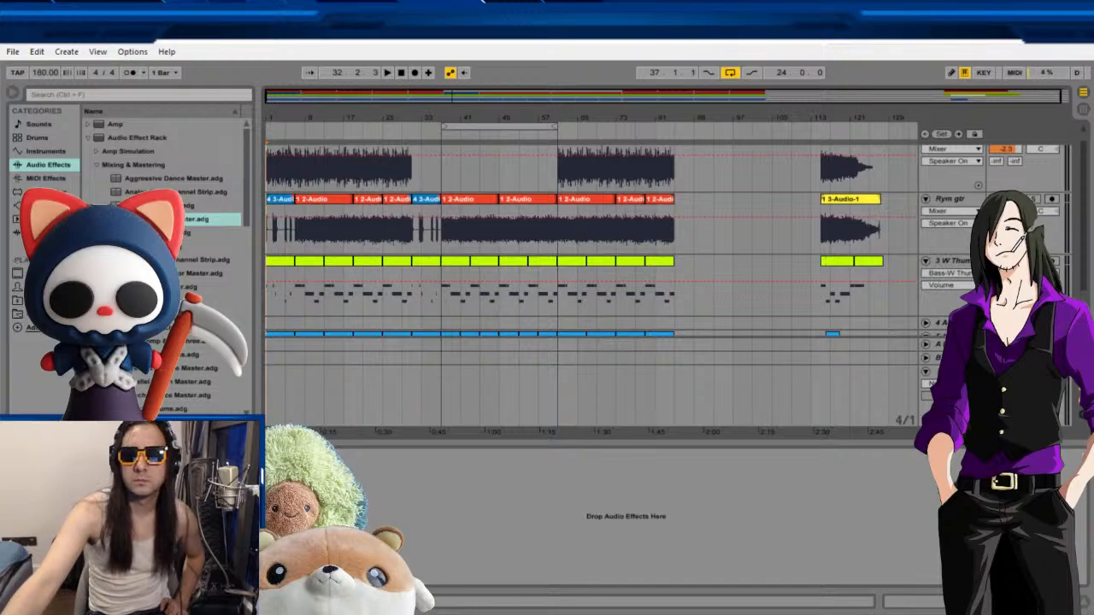
pyautogui.click(835, 387)
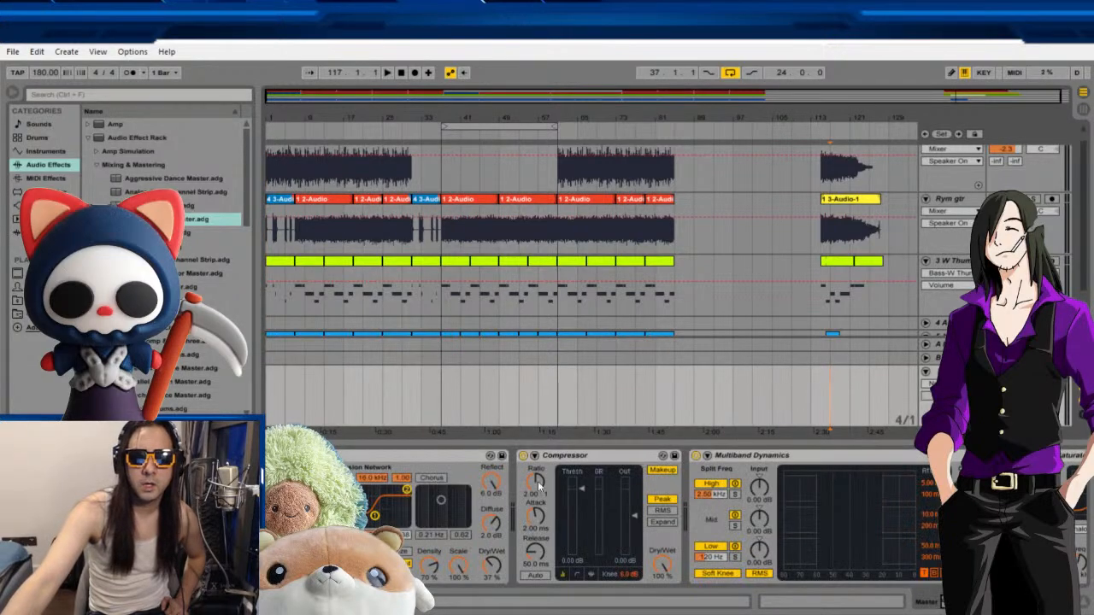
pyautogui.moveTo(961, 602); pyautogui.dragTo(920, 598)
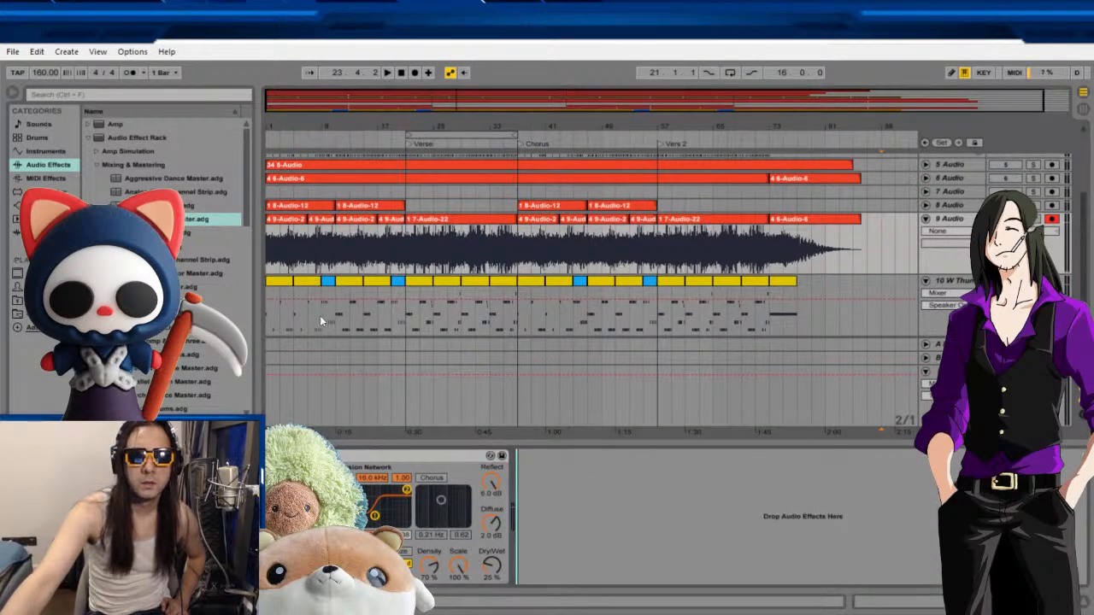
# Add a Room reverb preset to the 160 BPM song's empty master track.
pyautogui.click(333, 393)
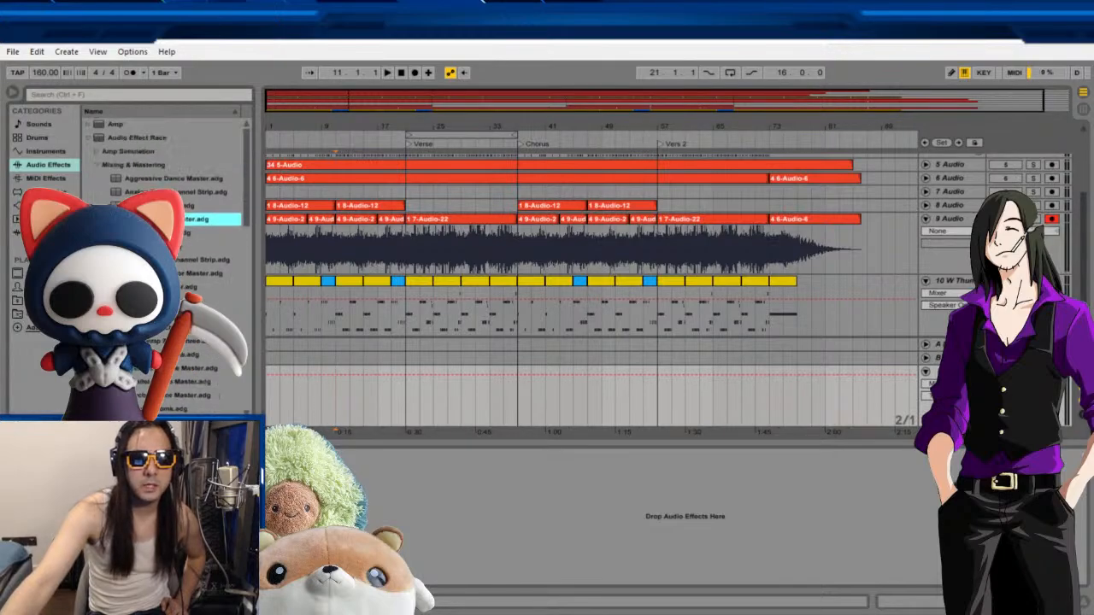
pyautogui.click(88, 138)
pyautogui.scroll(-8, 128, 222)
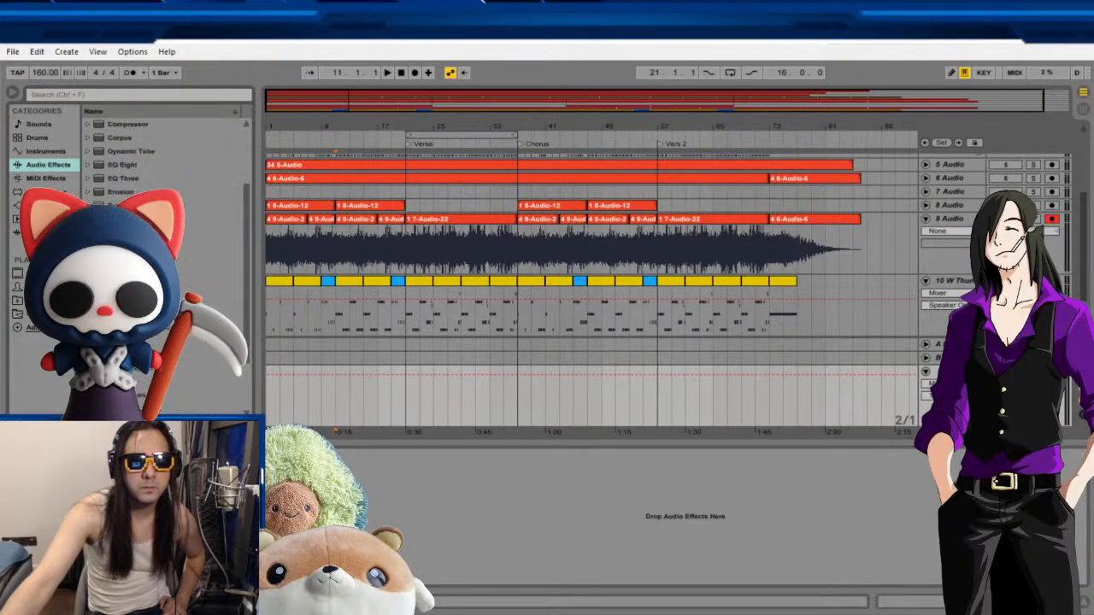
pyautogui.scroll(-2, 128, 257)
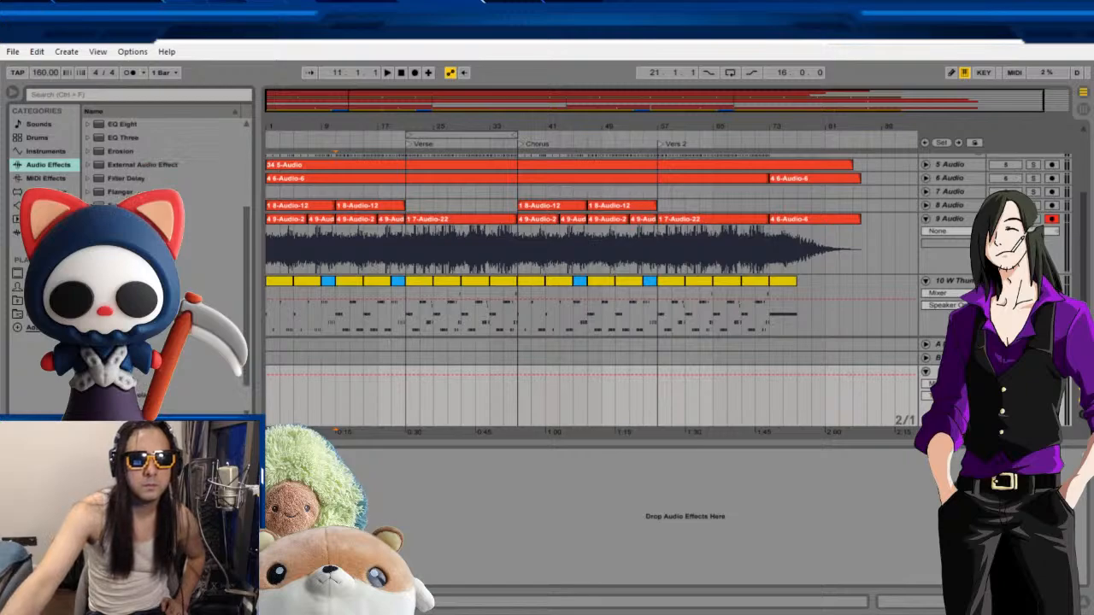
pyautogui.click(88, 368)
pyautogui.scroll(-3, 167, 256)
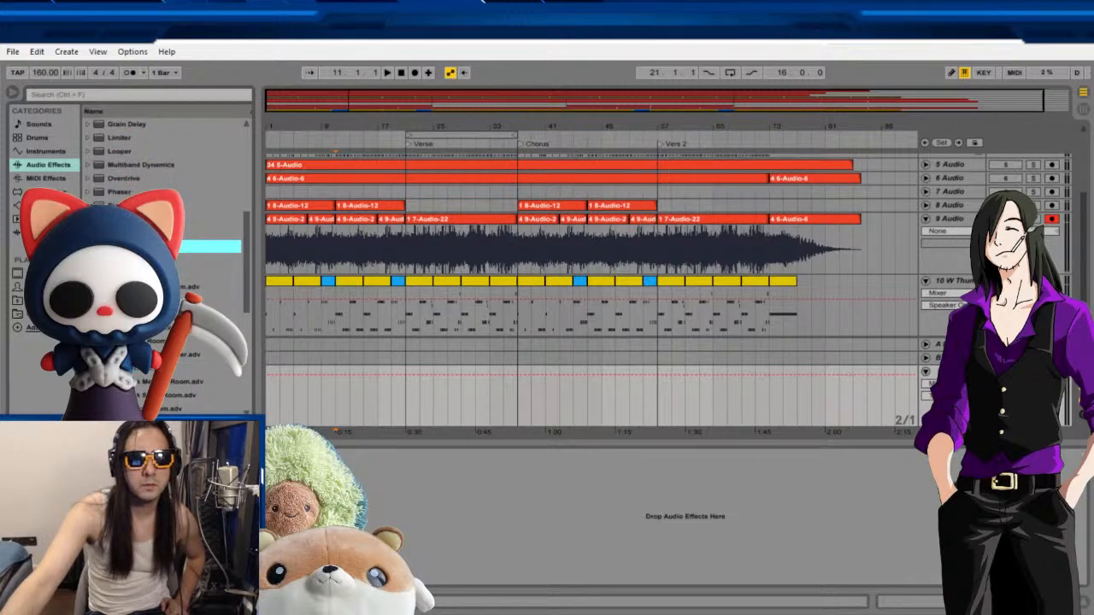
pyautogui.doubleClick(163, 341)
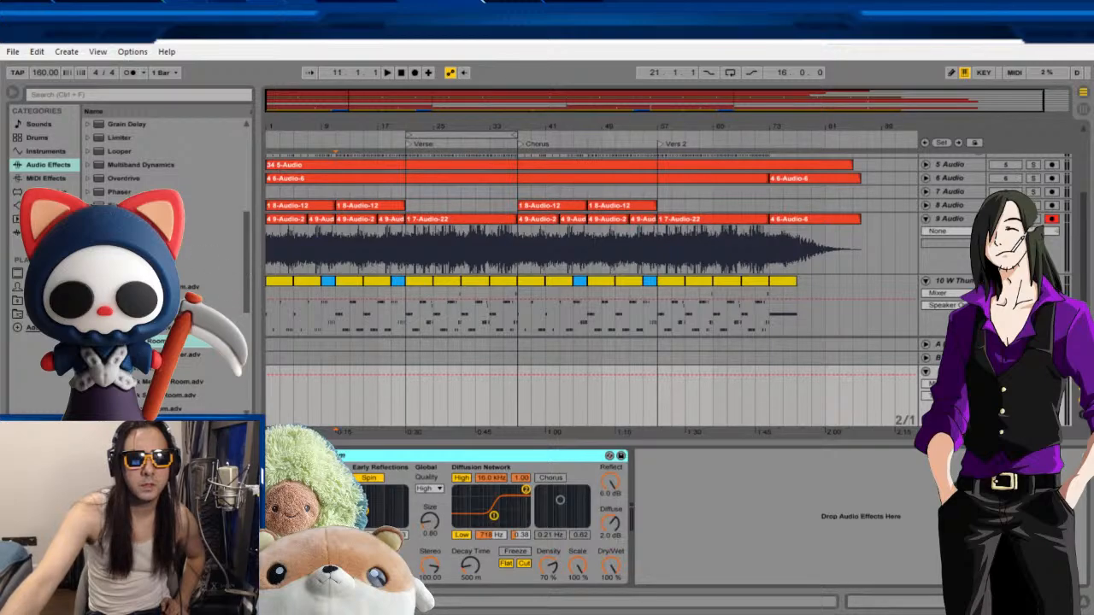
# Add a Compressor and a Multiband Dynamics device after the reverb on the master track.
pyautogui.click(88, 246)
pyautogui.scroll(4, 162, 257)
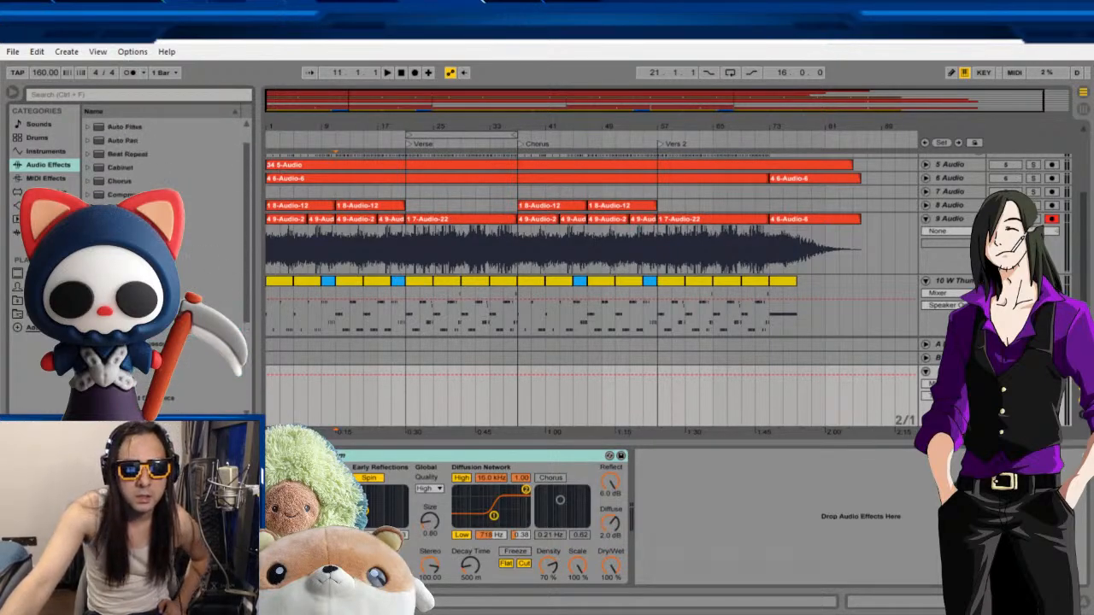
pyautogui.moveTo(98, 195); pyautogui.dragTo(681, 535)
pyautogui.scroll(-2, 163, 257)
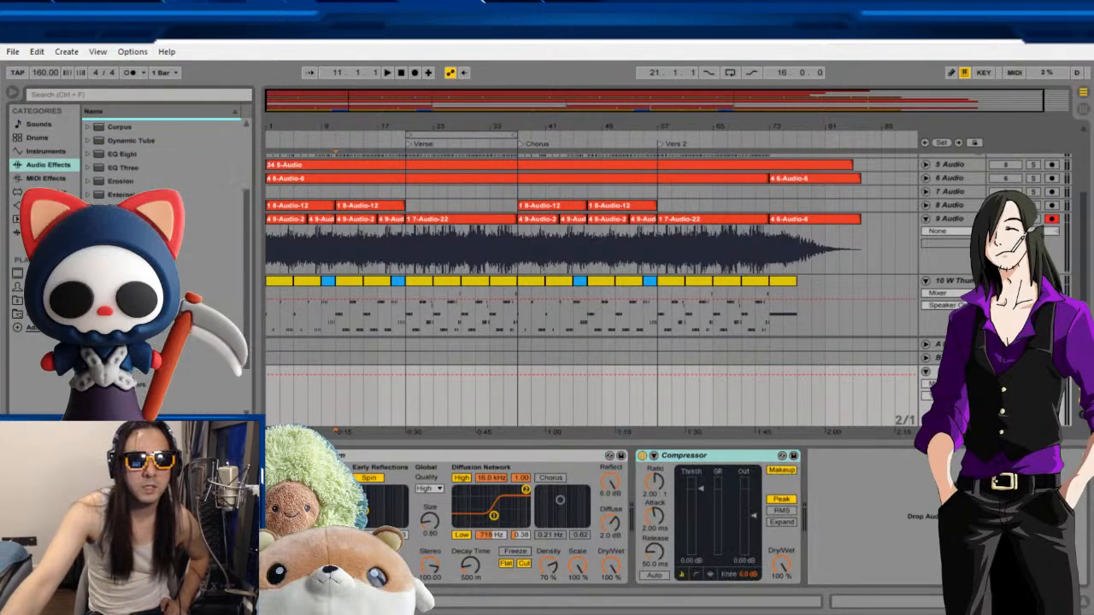
pyautogui.scroll(-1, 129, 270)
pyautogui.moveTo(128, 277); pyautogui.dragTo(825, 501)
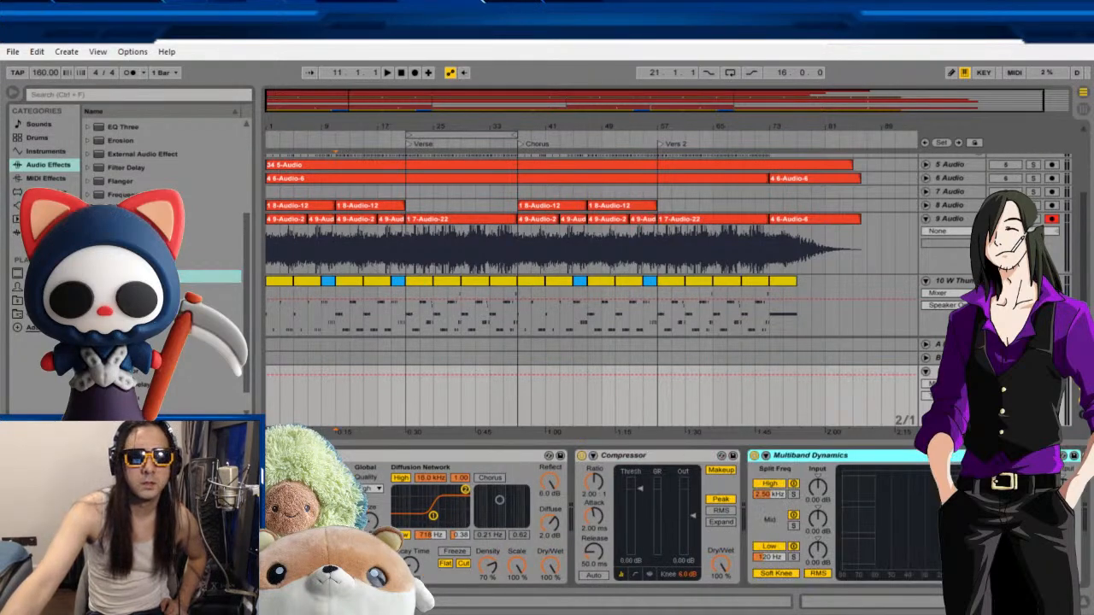
# Add a Saturator and an EQ Eight after Multiband Dynamics on the master track, and duplicate the EQ Eight.
pyautogui.scroll(-2, 162, 214)
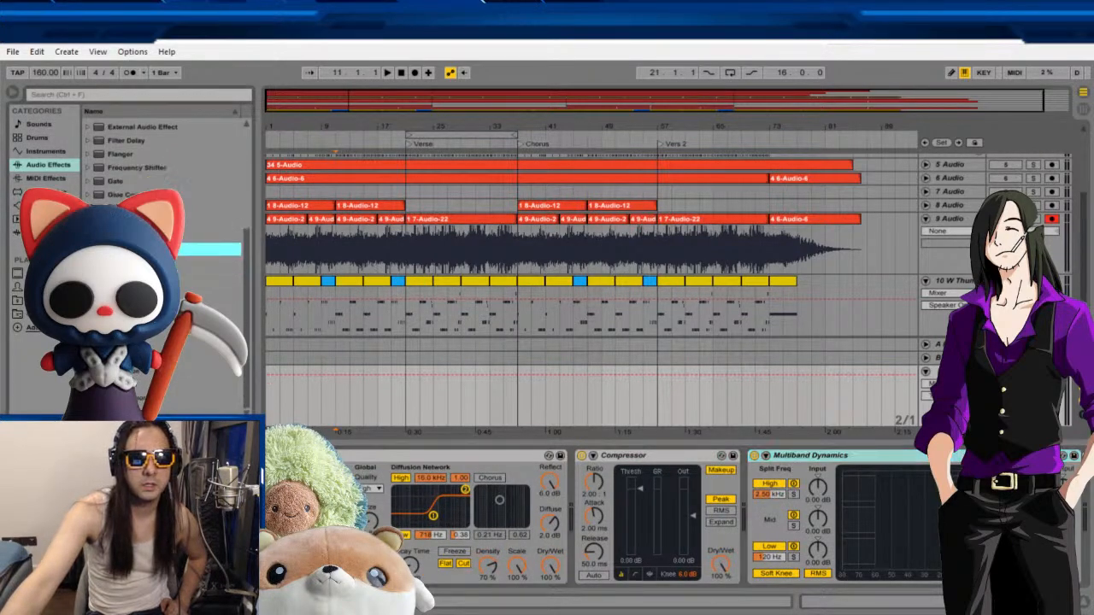
pyautogui.click(128, 345)
pyautogui.moveTo(1017, 513)
pyautogui.mouseDown()
pyautogui.moveTo(1090, 518)
pyautogui.moveTo(1039, 517)
pyautogui.mouseUp()
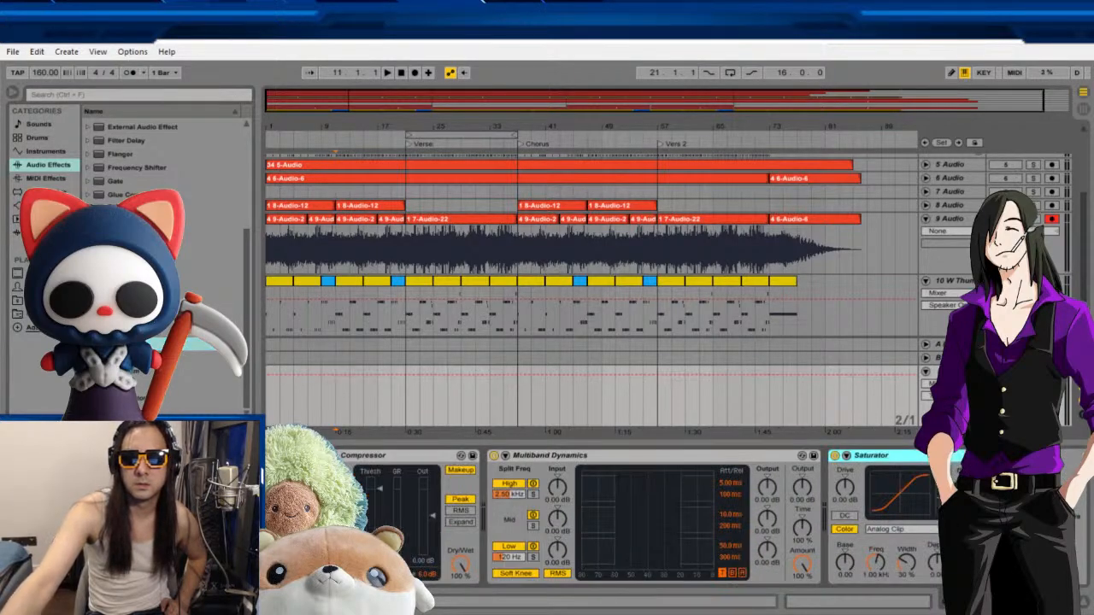
pyautogui.scroll(2, 162, 282)
pyautogui.scroll(3, 163, 282)
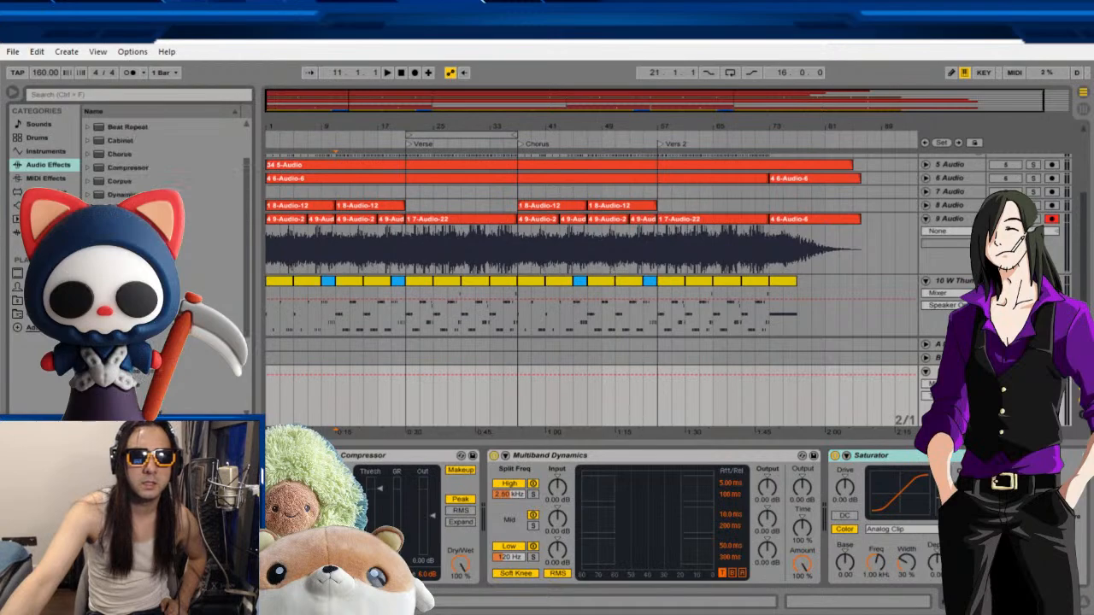
pyautogui.moveTo(137, 209); pyautogui.dragTo(1078, 516)
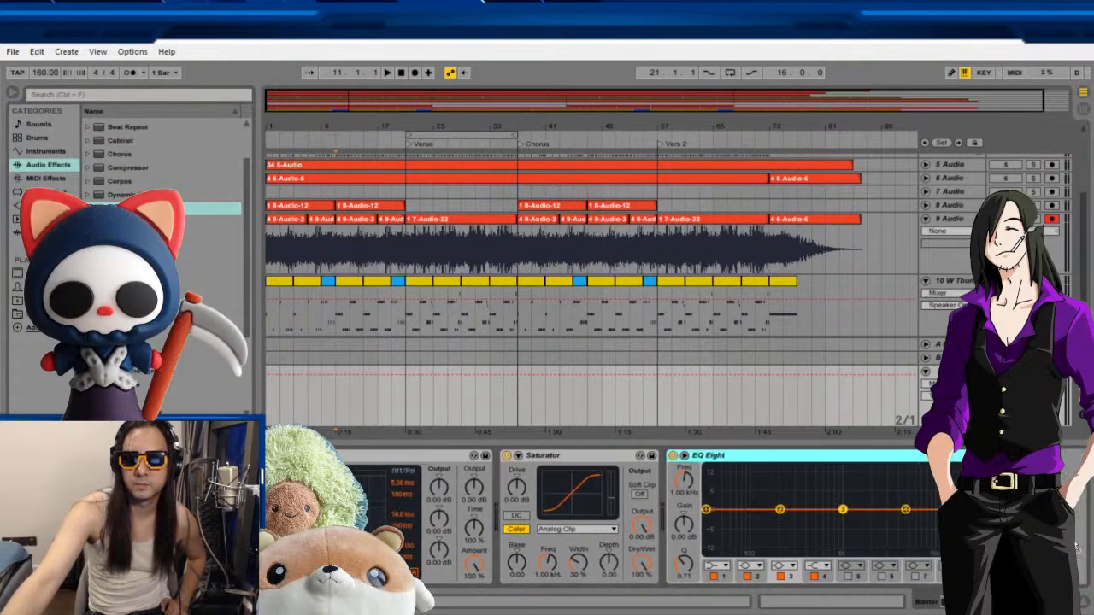
pyautogui.hotkey('ctrl', 'd')
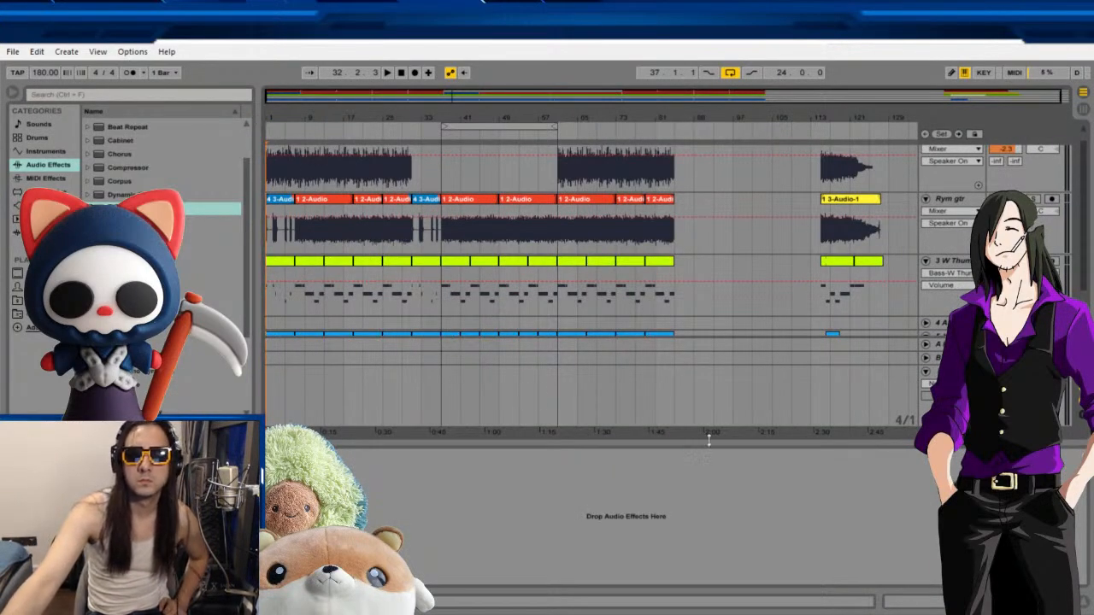
# Return to the 180 BPM song and check which master effects follow its two EQ Eights.
pyautogui.click(714, 406)
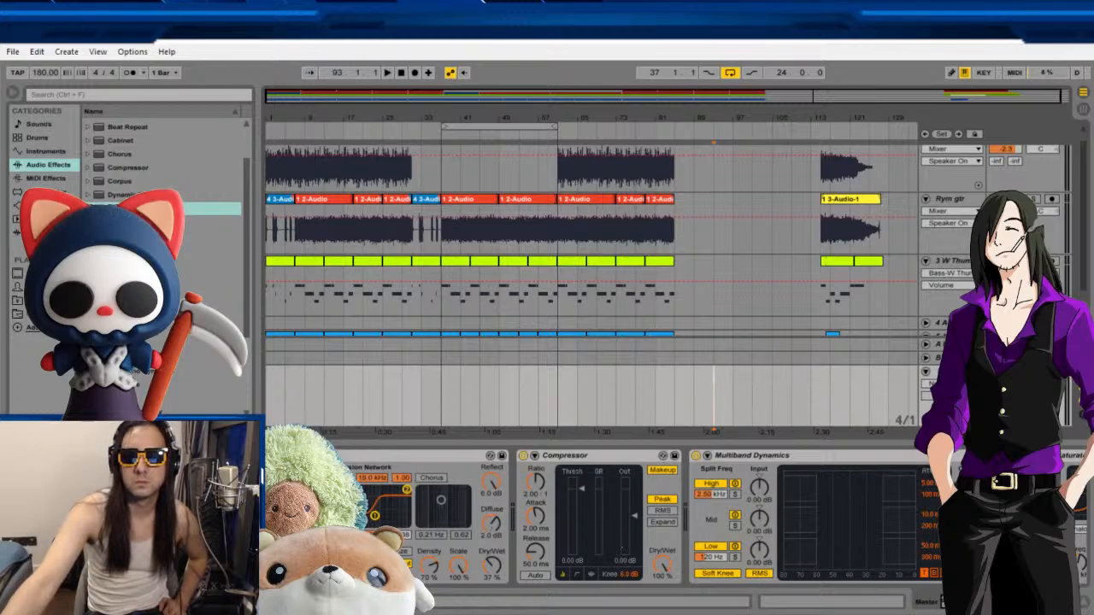
pyautogui.hscroll(12, 604, 517)
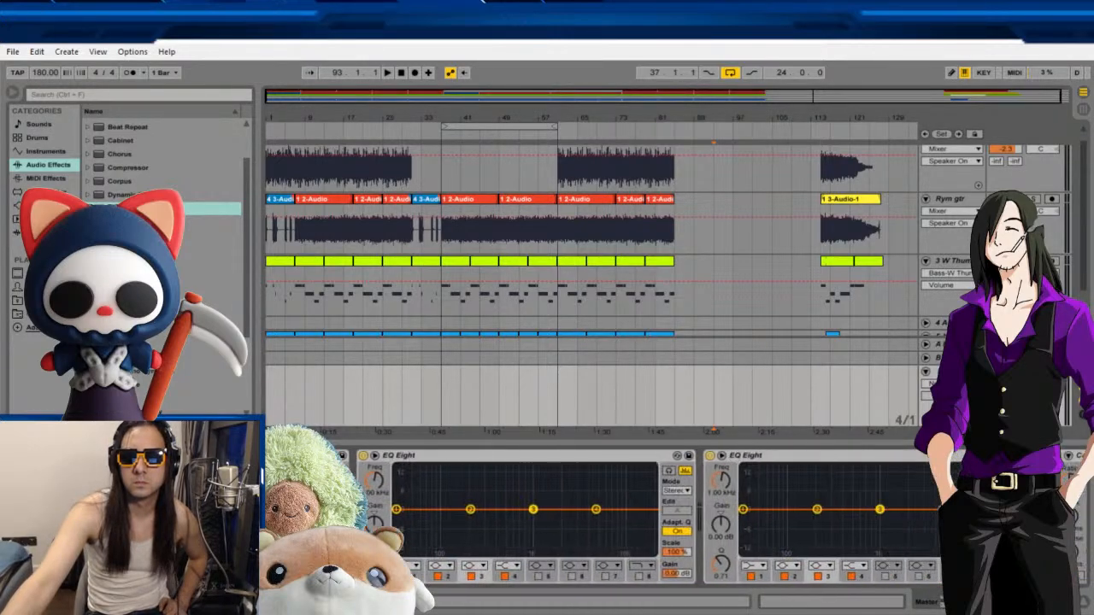
pyautogui.hscroll(8, 906, 600)
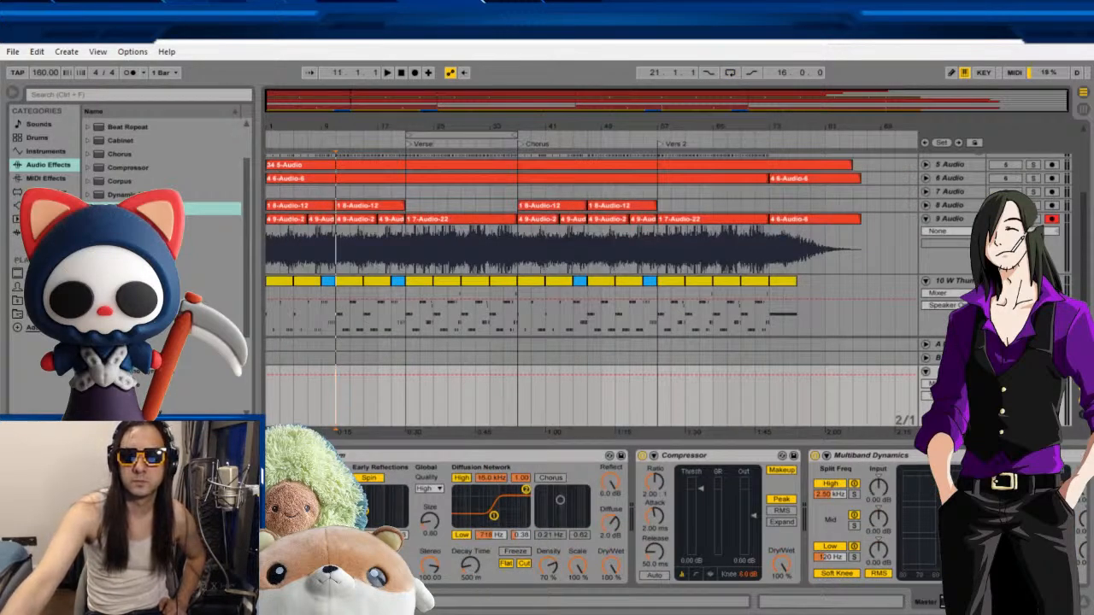
# Complete the 160 BPM song's master chain with a second Compressor, a Limiter and a Spectrum after the EQ Eights.
pyautogui.doubleClick(125, 168)
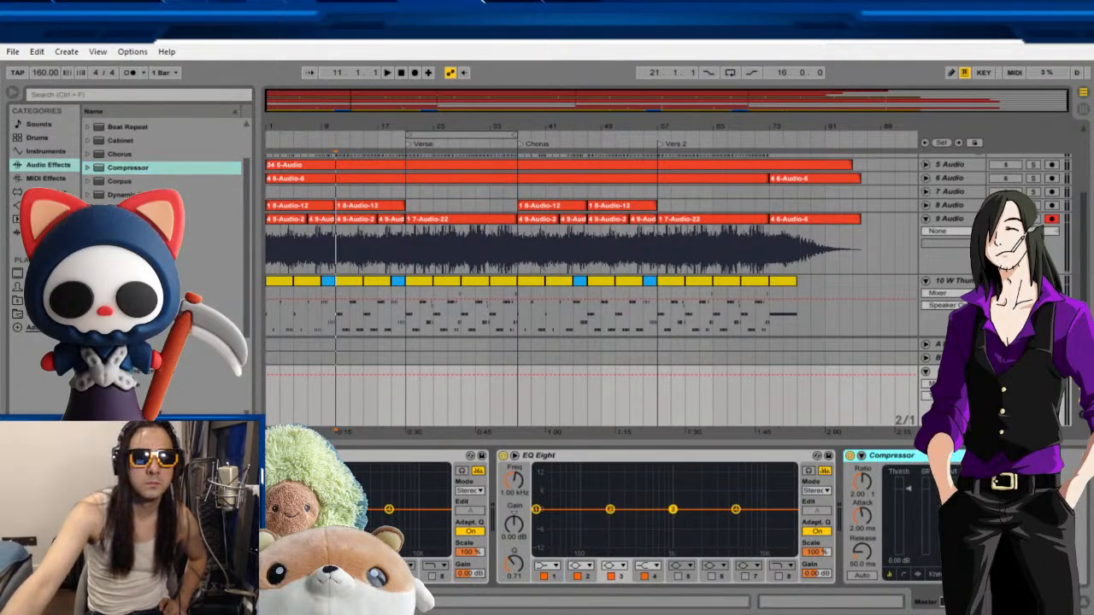
pyautogui.doubleClick(128, 331)
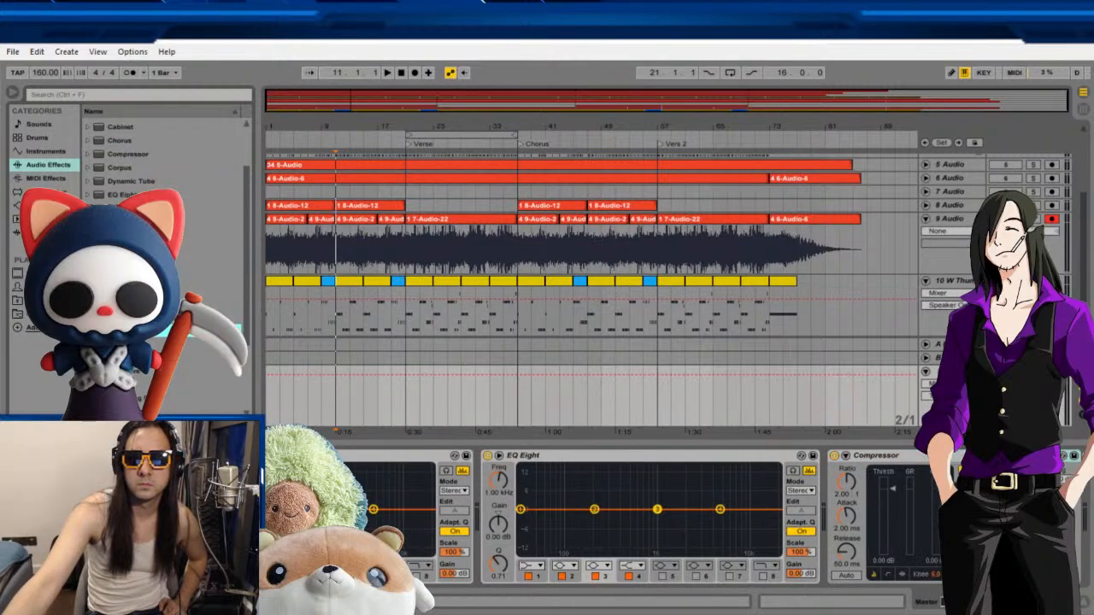
pyautogui.scroll(-3, 162, 257)
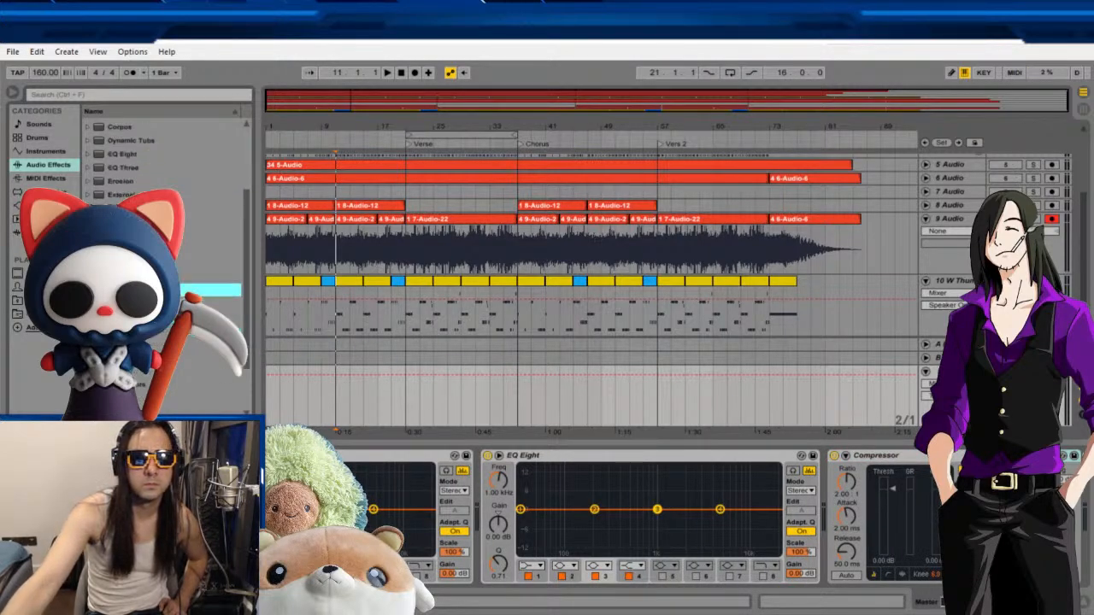
pyautogui.scroll(-1, 163, 257)
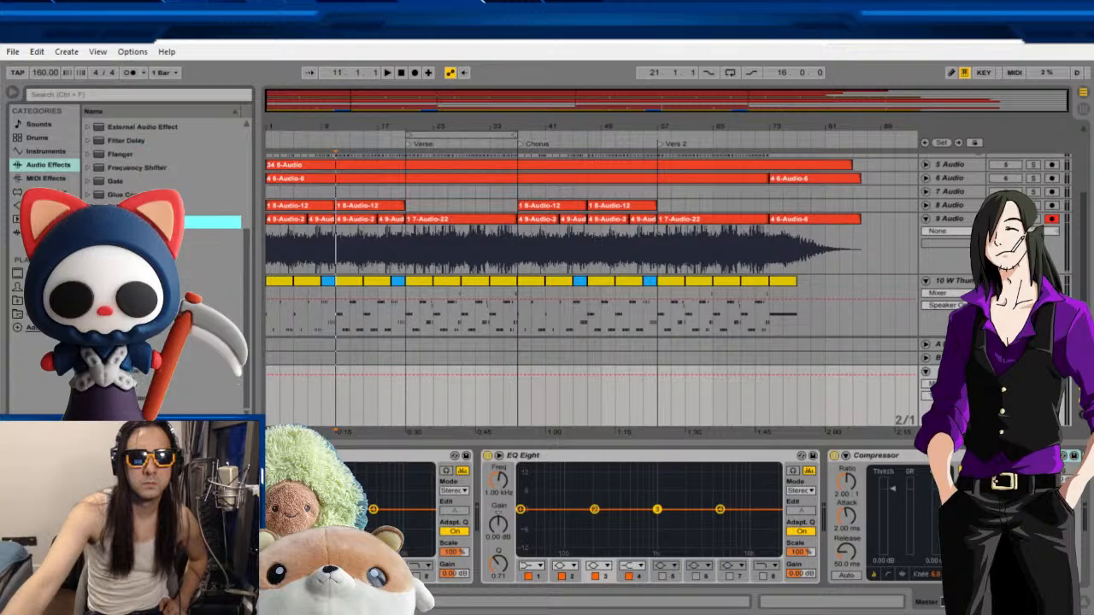
pyautogui.moveTo(128, 371)
pyautogui.mouseDown()
pyautogui.moveTo(656, 443)
pyautogui.moveTo(1084, 534)
pyautogui.mouseUp()
pyautogui.click(741, 410)
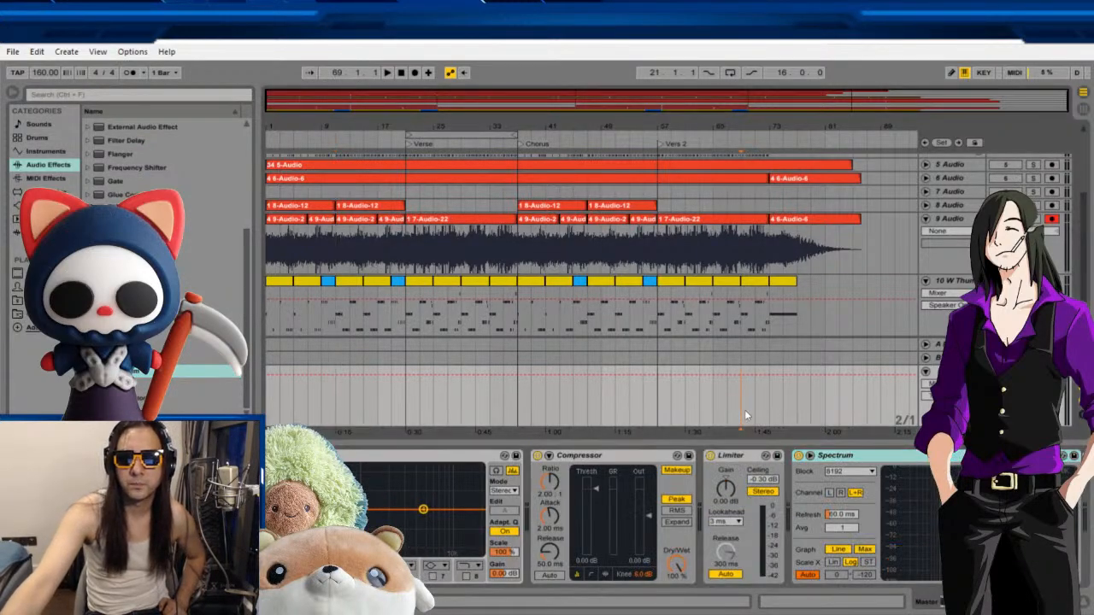
# During playback from the start, set the master reverb's Dry/Wet to 20% and enable Auto release on the first Compressor.
pyautogui.click(387, 74)
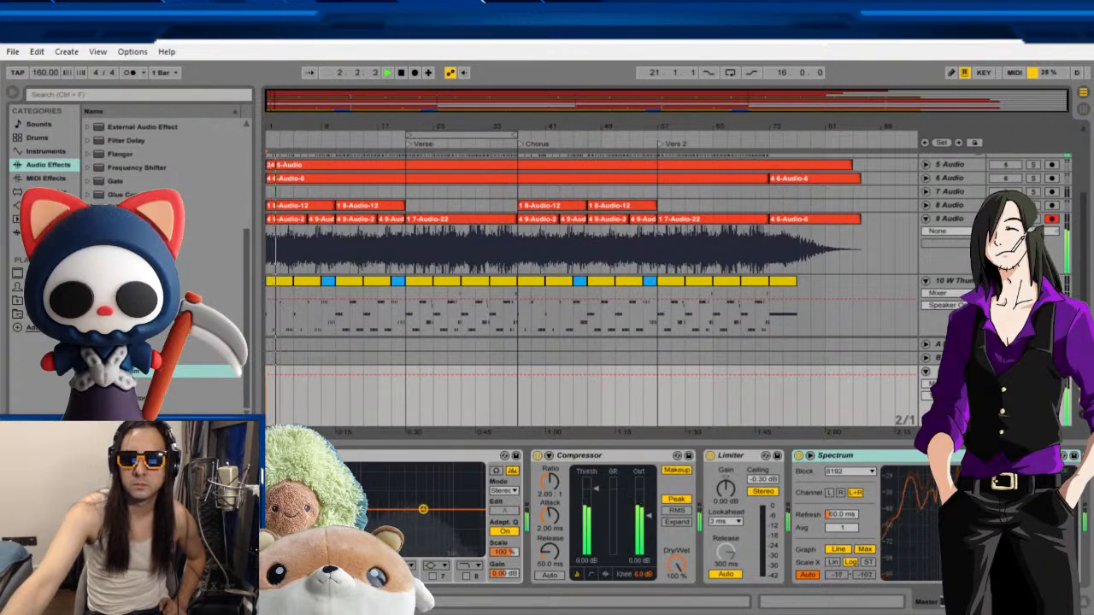
pyautogui.hscroll(-5, 565, 582)
pyautogui.moveTo(611, 566); pyautogui.dragTo(611, 608)
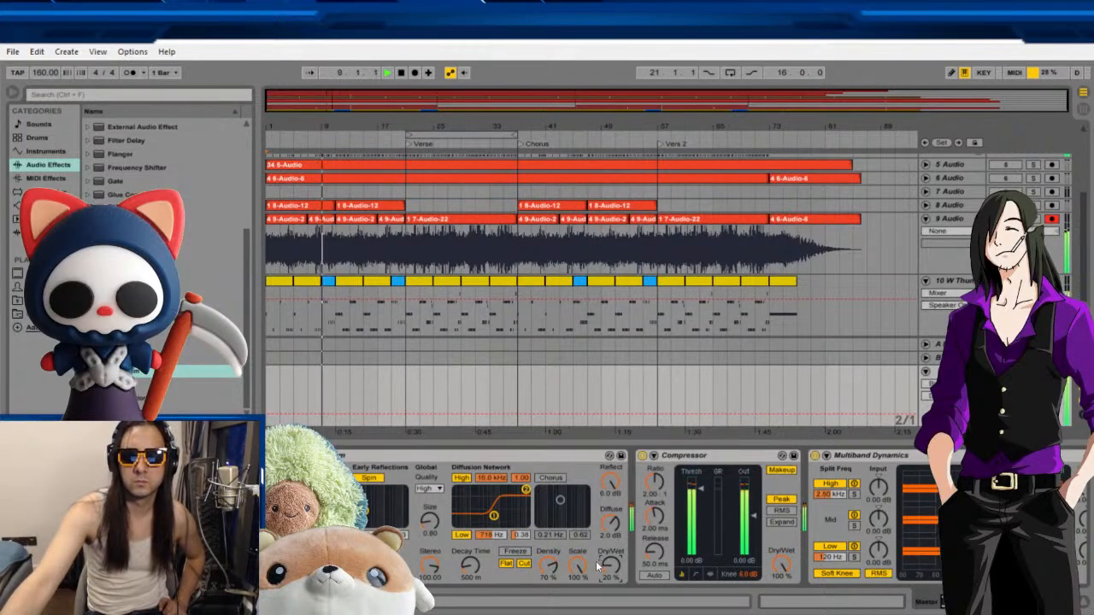
pyautogui.click(654, 575)
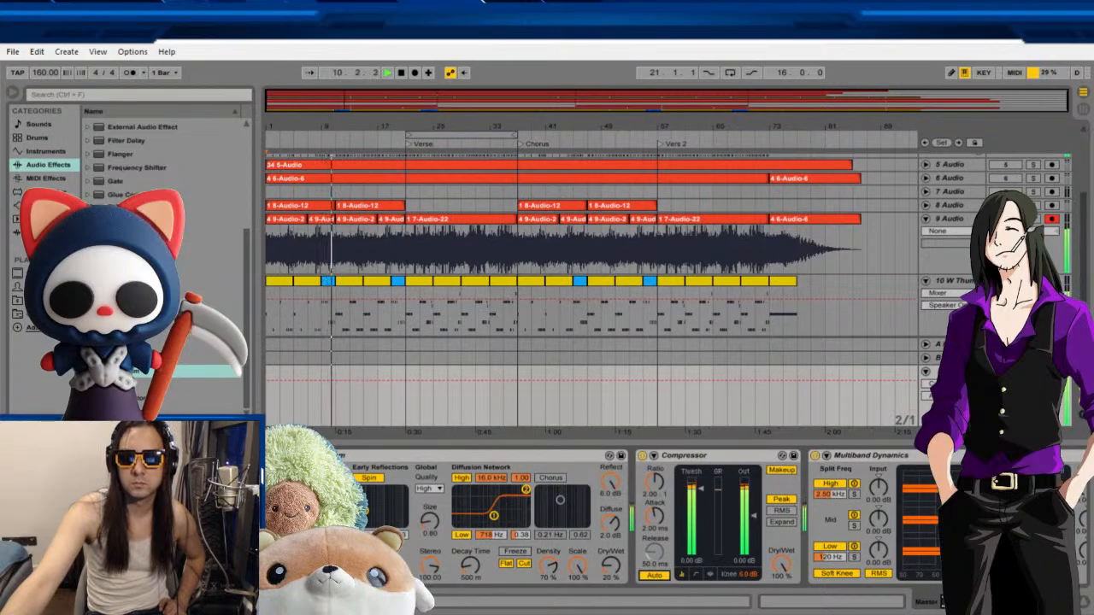
# On the first EQ Eight, set band 1 to -1.86 dB at 33.5 Hz, band 3 to 1.12 dB and band 4 to 3.10 dB.
pyautogui.hscroll(5, 654, 547)
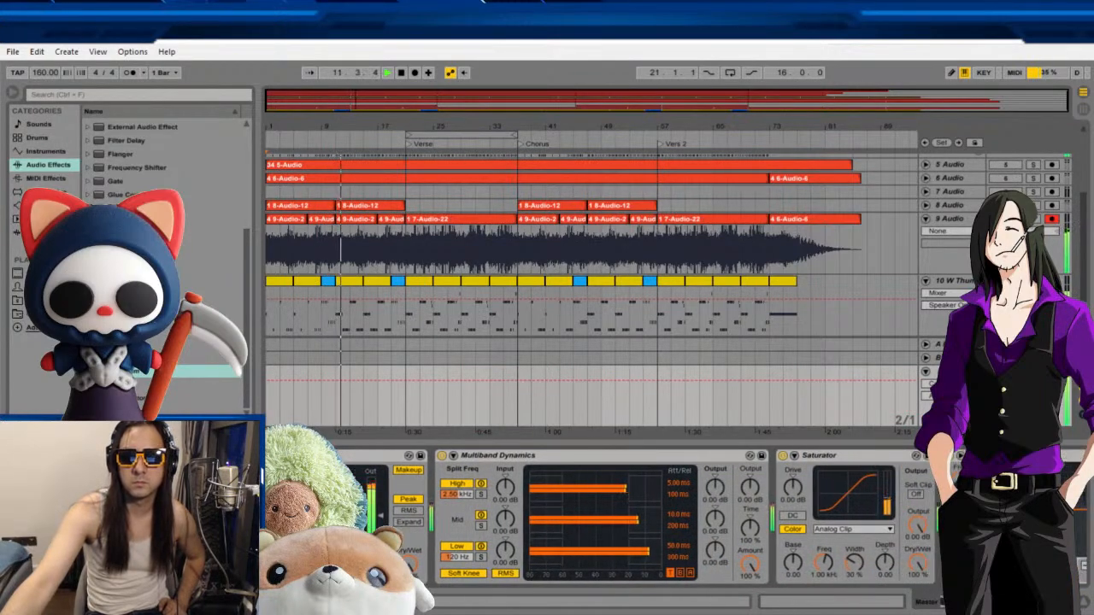
pyautogui.hscroll(4, 654, 547)
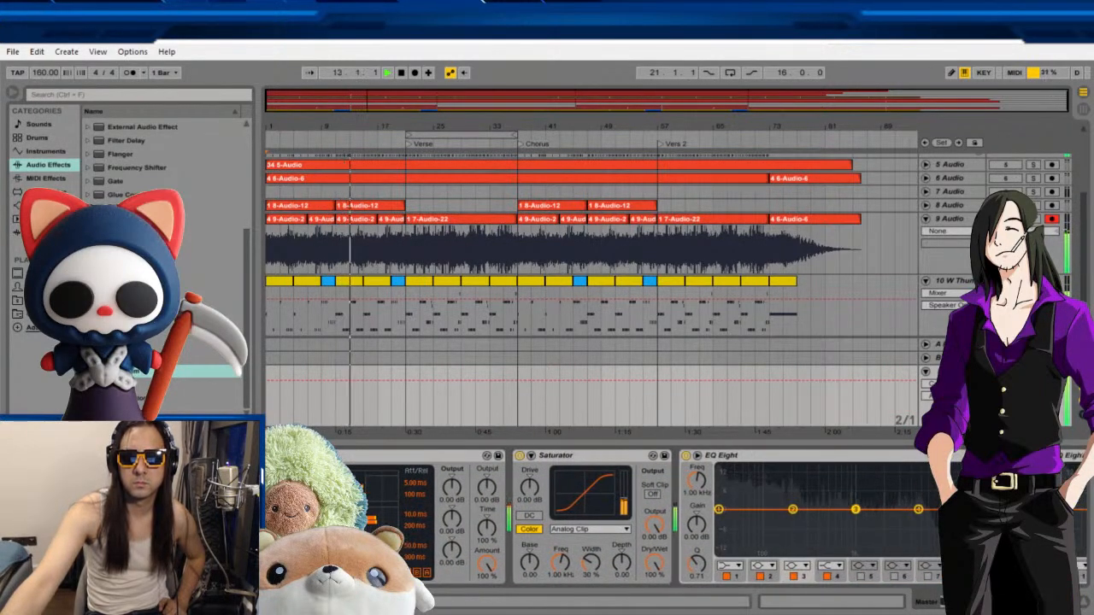
pyautogui.hscroll(4, 864, 579)
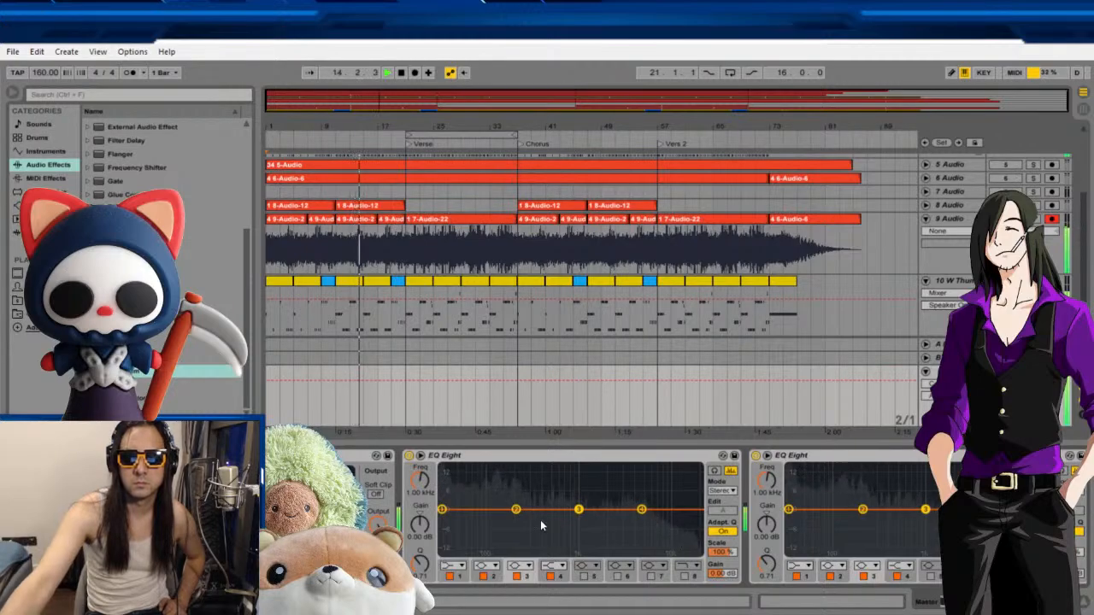
pyautogui.moveTo(516, 511); pyautogui.dragTo(579, 508)
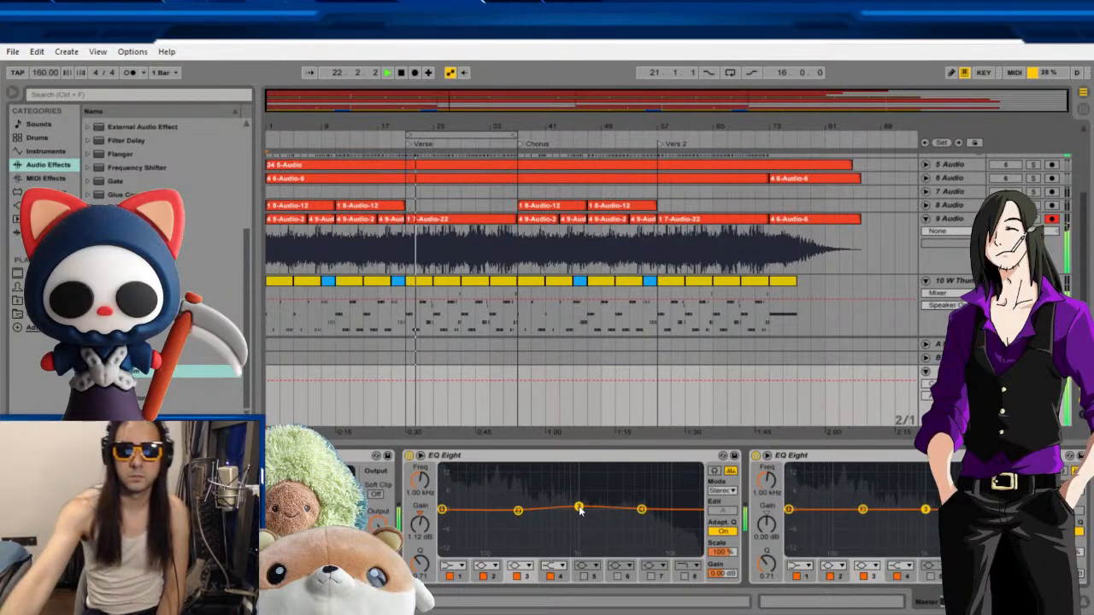
pyautogui.moveTo(641, 510)
pyautogui.mouseDown()
pyautogui.moveTo(647, 517)
pyautogui.moveTo(640, 500)
pyautogui.mouseUp()
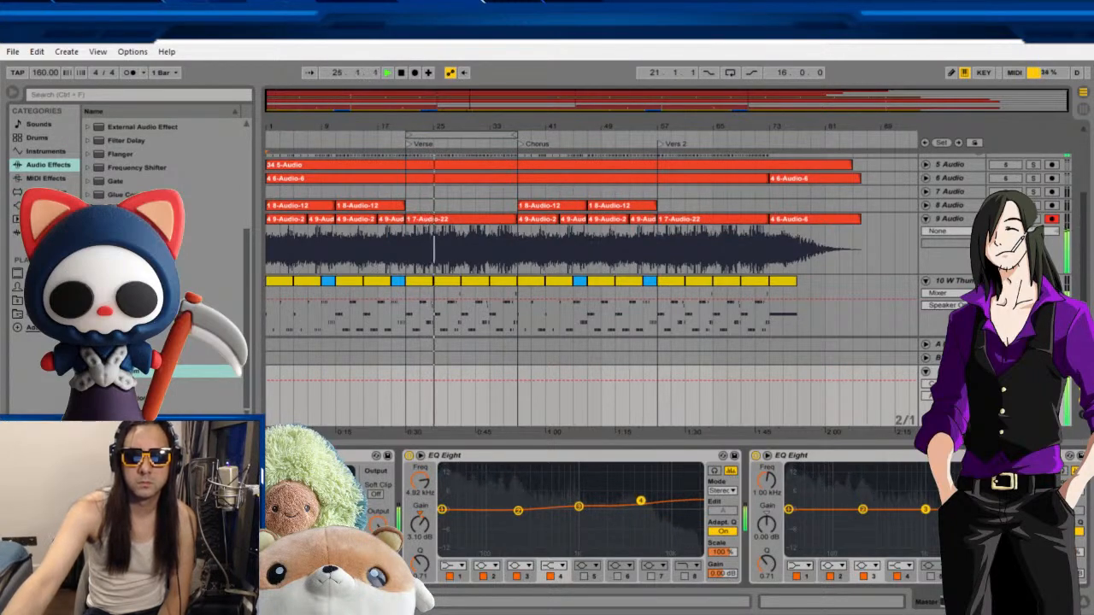
pyautogui.moveTo(442, 510); pyautogui.dragTo(445, 516)
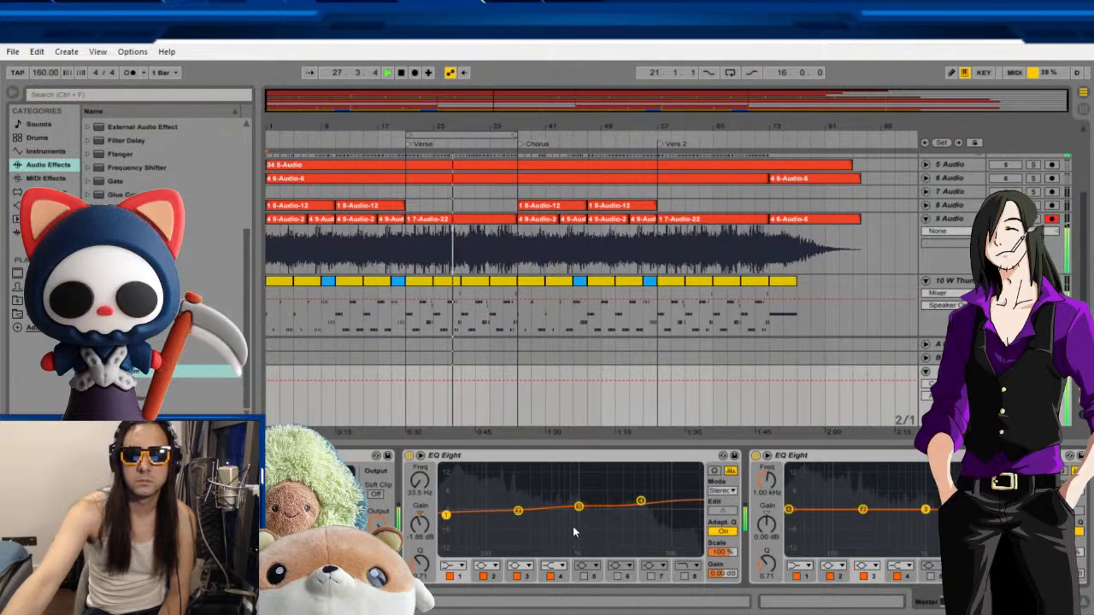
# On the second EQ Eight, raise band 4 slightly, set band 3 to 0.37 dB at 1.00 kHz, and band 2 to -1.12 dB at 208 Hz.
pyautogui.moveTo(1008, 602); pyautogui.dragTo(1041, 602)
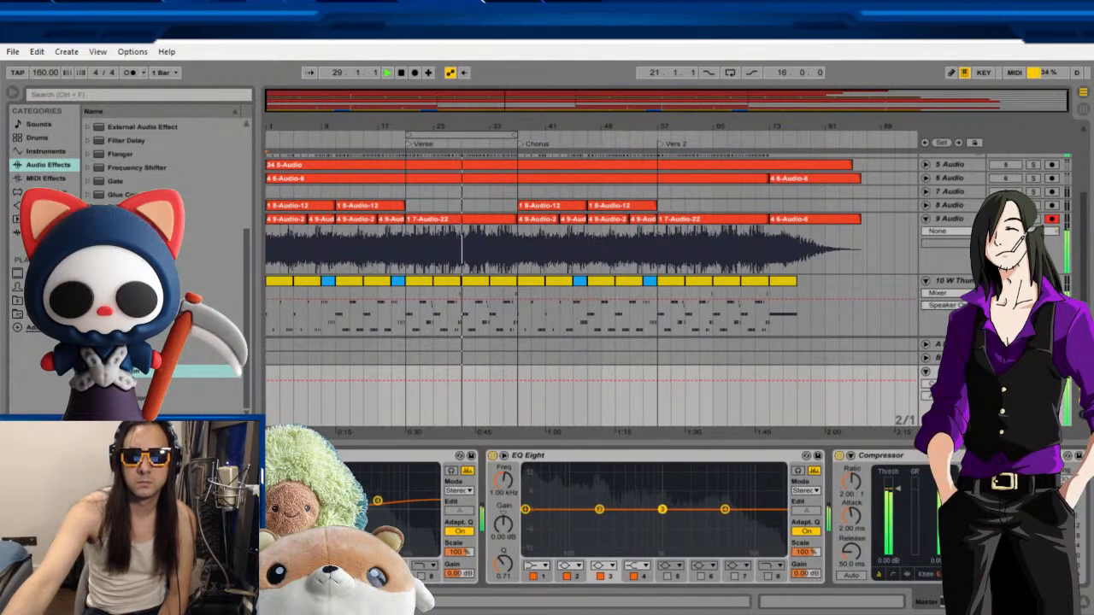
pyautogui.moveTo(724, 510); pyautogui.dragTo(662, 508)
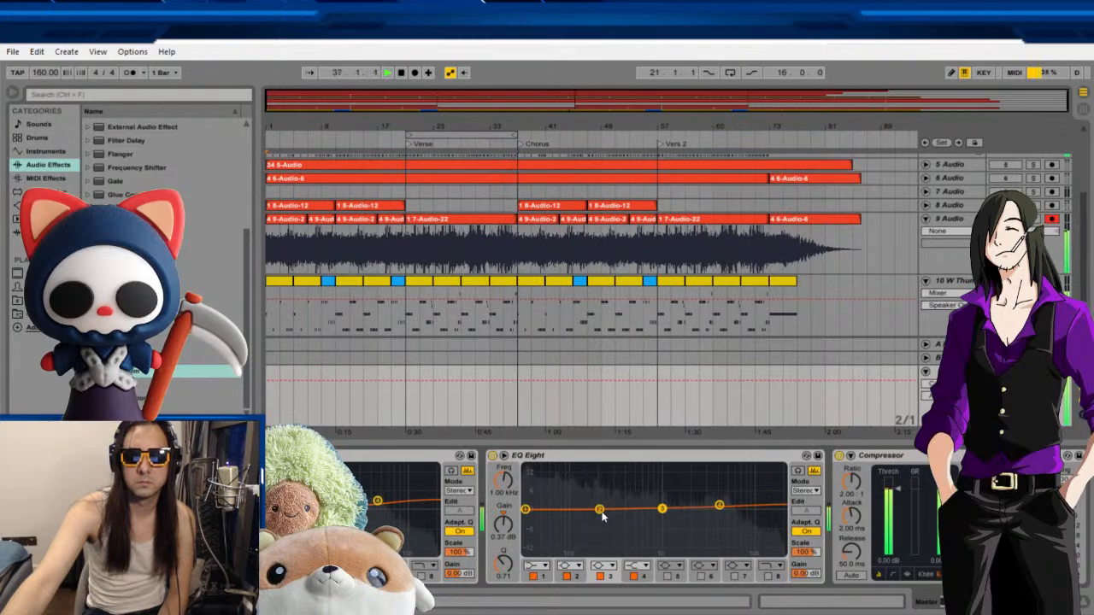
pyautogui.moveTo(599, 511); pyautogui.dragTo(601, 512)
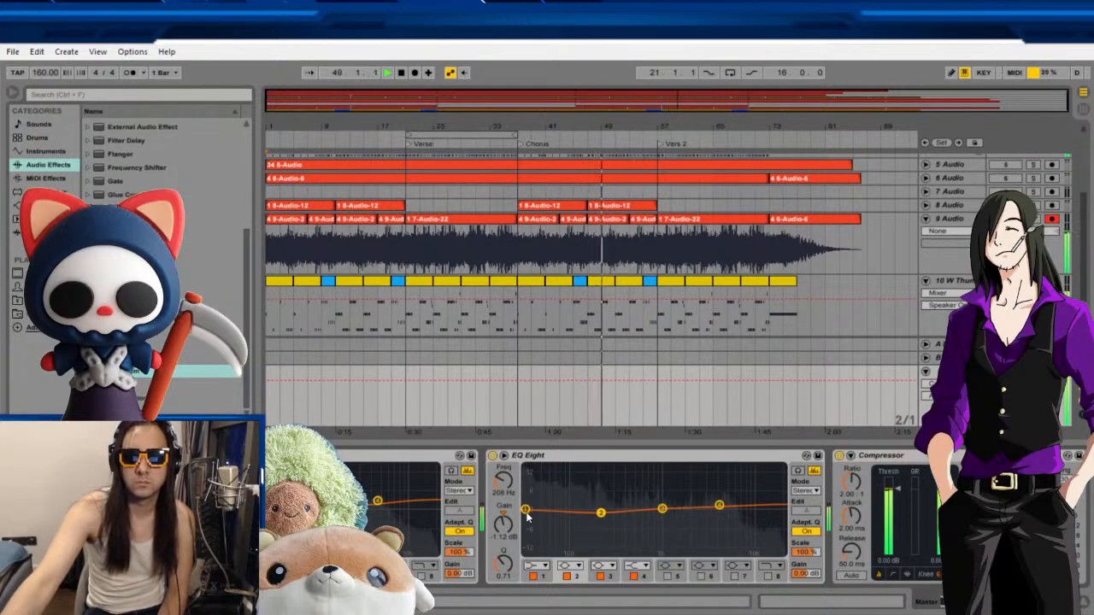
# Enable Auto release on the second Compressor and set the Limiter's gain to 2.60 dB.
pyautogui.scroll(-5, 446, 581)
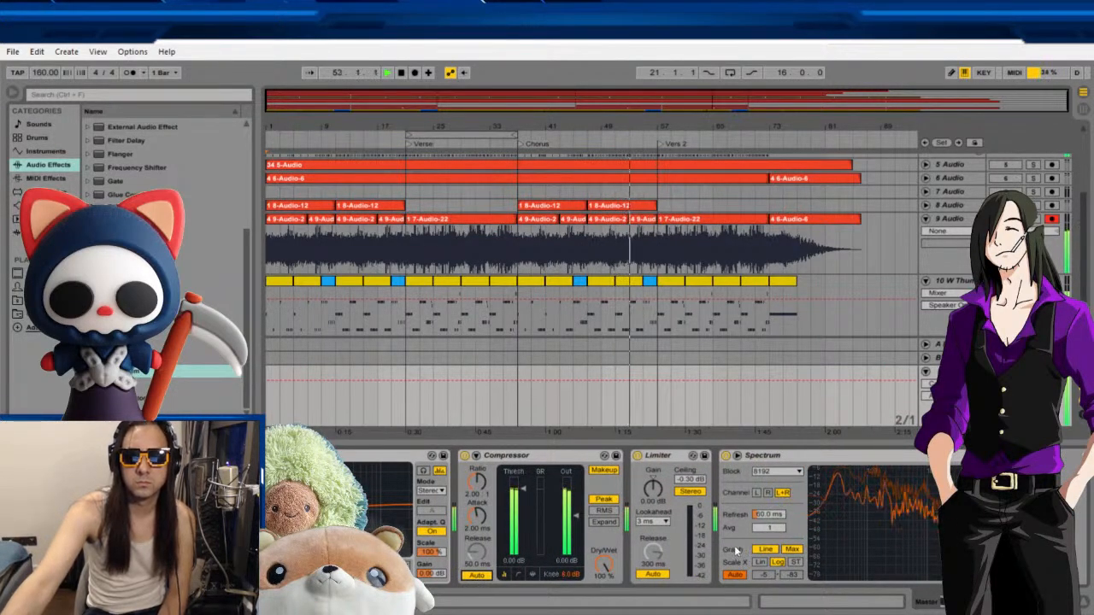
pyautogui.moveTo(653, 492); pyautogui.dragTo(653, 468)
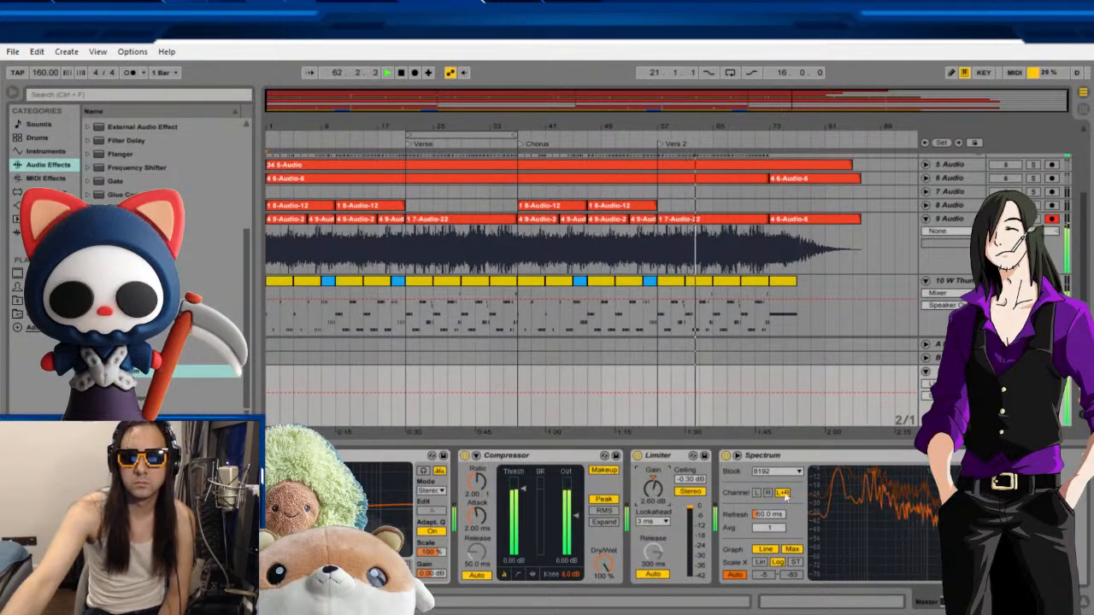
pyautogui.moveTo(879, 485)
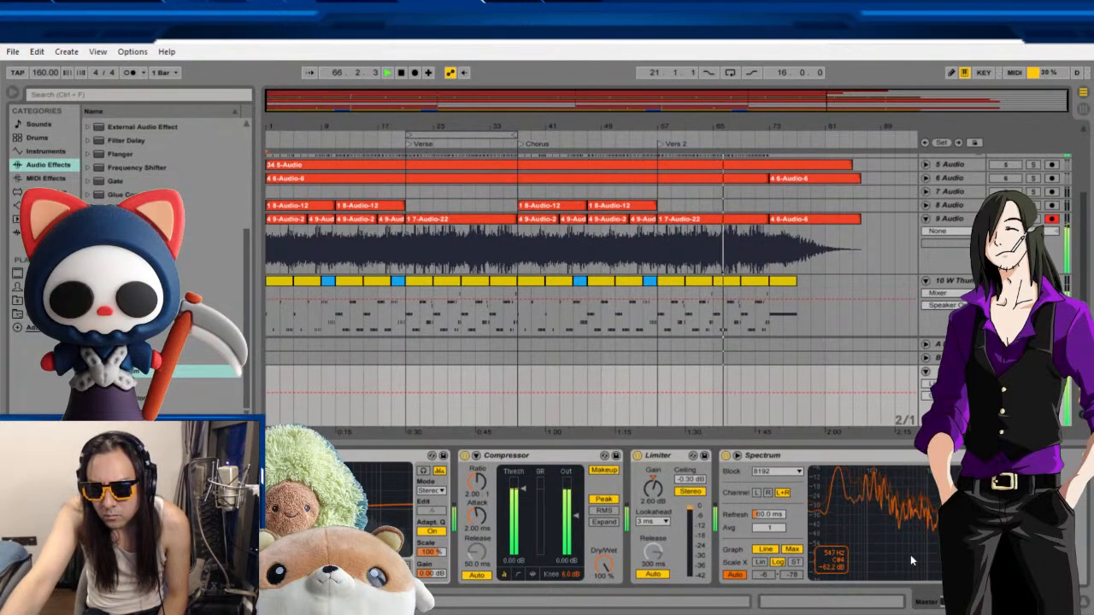
# Set the Multiband Dynamics low band input to -4.50 dB, soloing that band briefly to check it, and stop playback.
pyautogui.hscroll(-10, 641, 517)
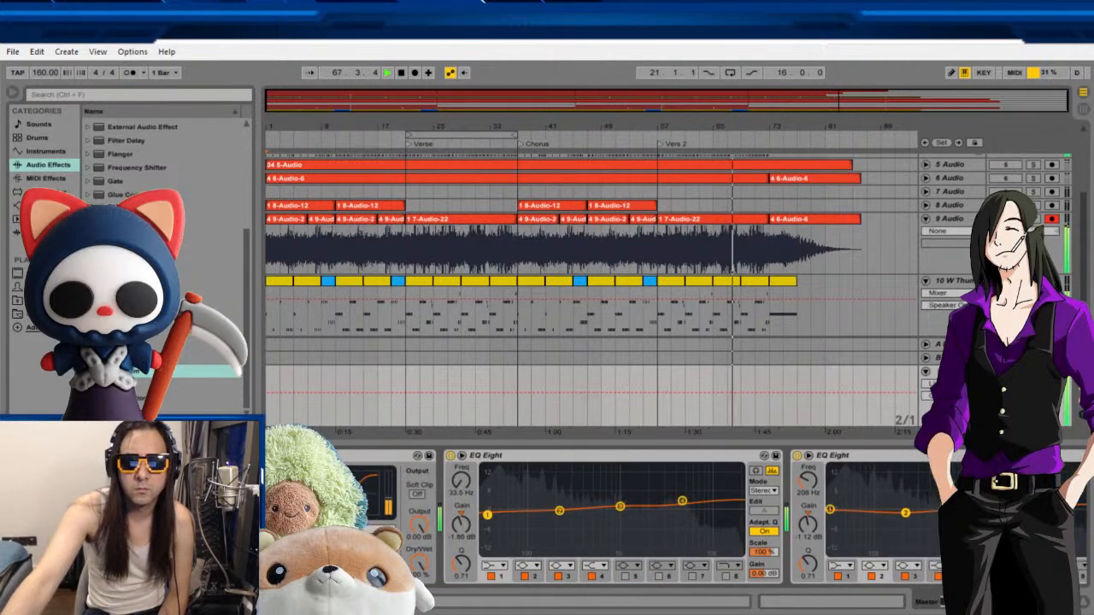
pyautogui.hscroll(-3, 641, 517)
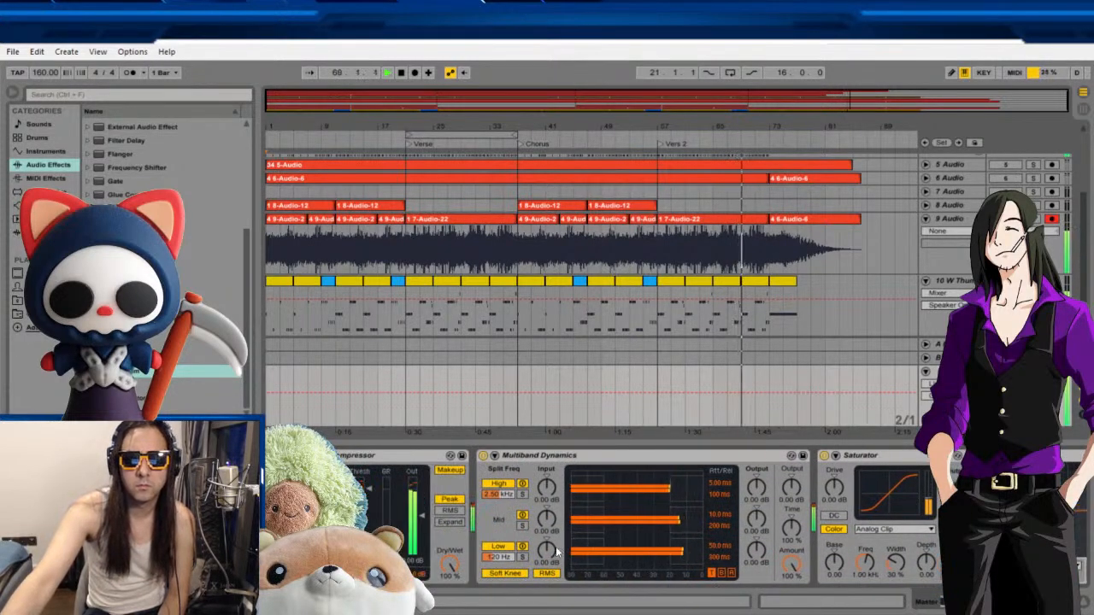
pyautogui.moveTo(547, 551); pyautogui.dragTo(547, 566)
pyautogui.click(522, 557)
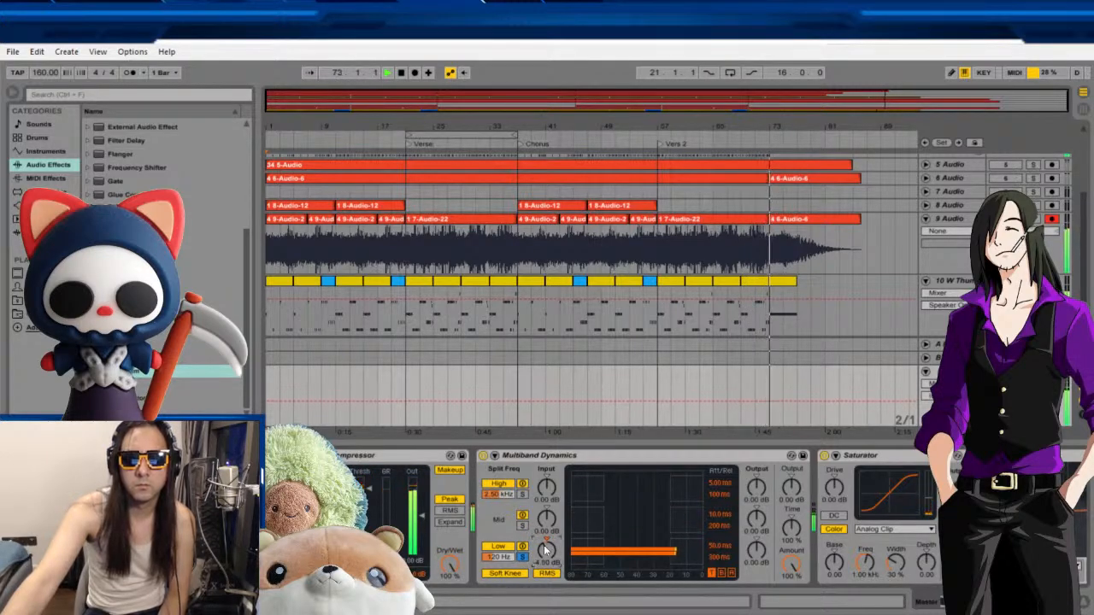
pyautogui.click(523, 557)
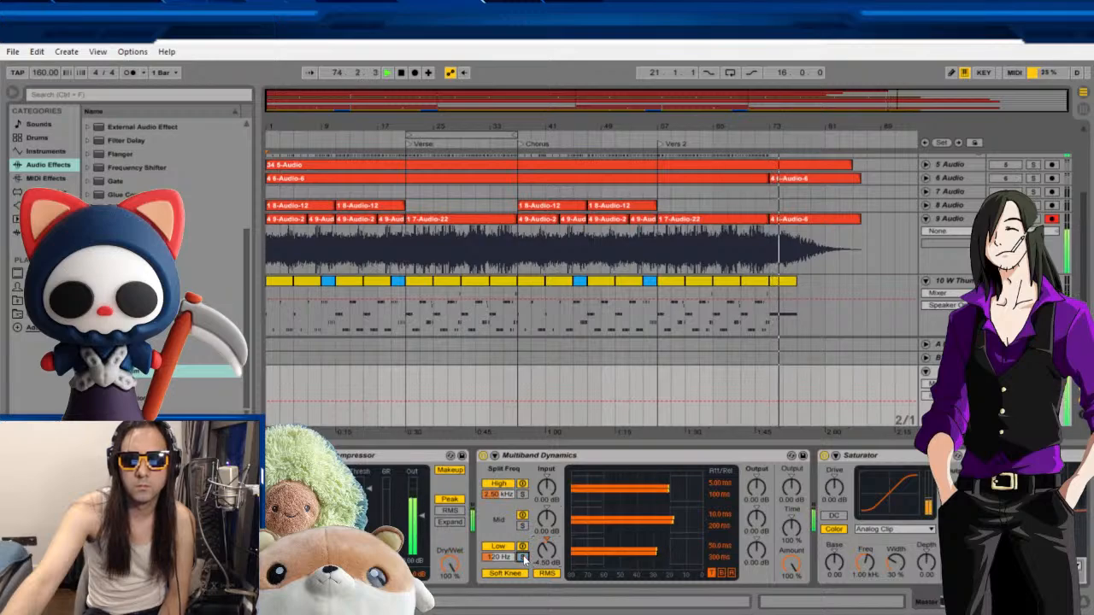
pyautogui.click(409, 75)
pyautogui.click(401, 73)
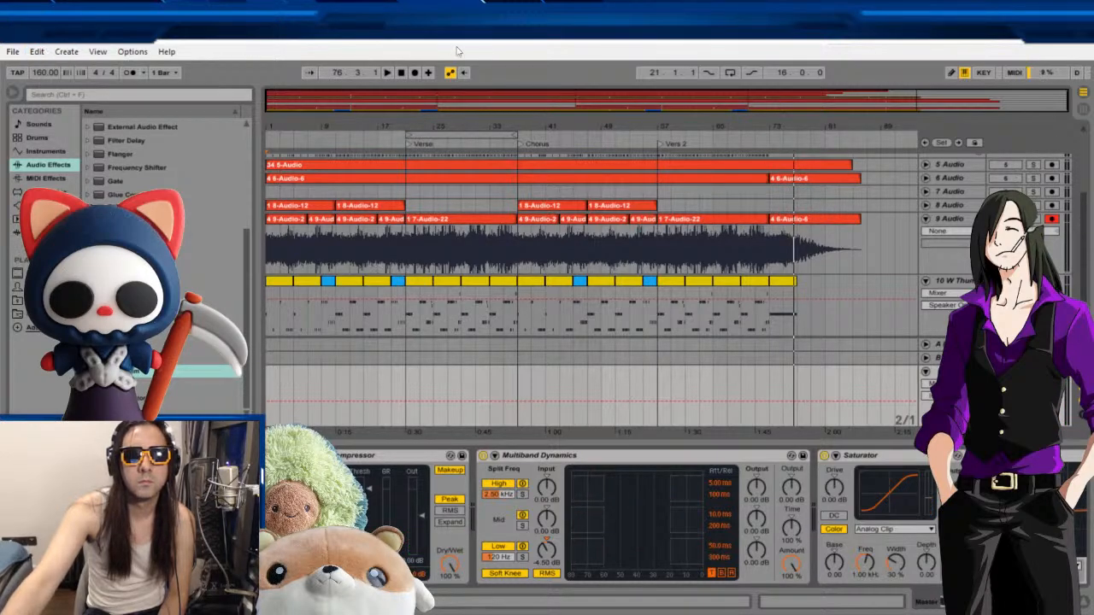
# Play the arrangement repeatedly from the start to listen to the song through the finished master effects chain.
pyautogui.click(387, 74)
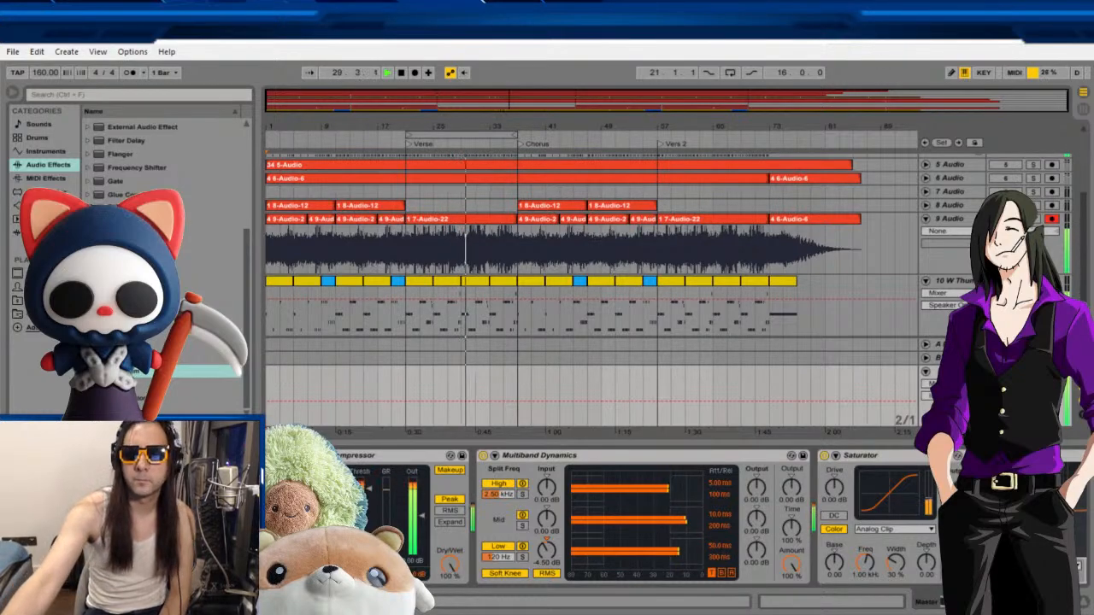
pyautogui.moveTo(1084, 224)
pyautogui.mouseDown()
pyautogui.moveTo(1087, 203)
pyautogui.moveTo(1086, 239)
pyautogui.mouseUp()
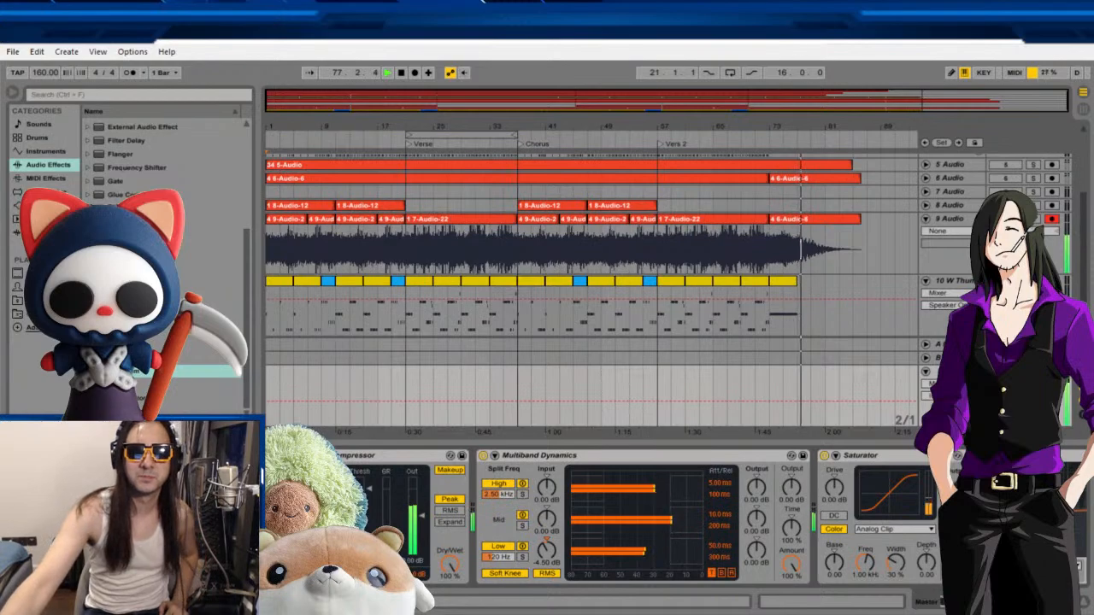
pyautogui.click(400, 72)
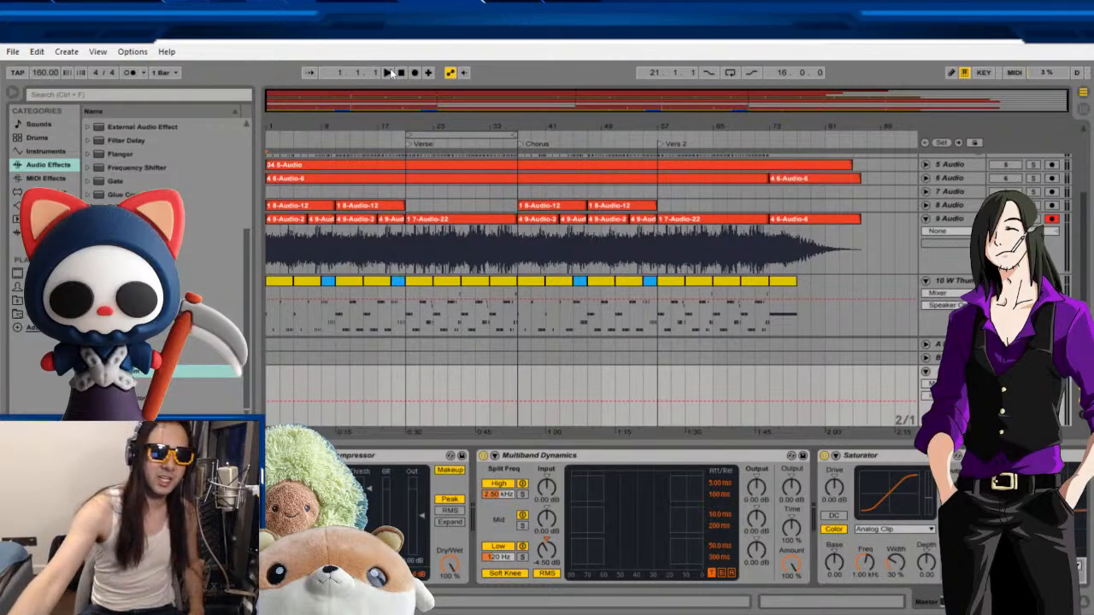
pyautogui.click(386, 73)
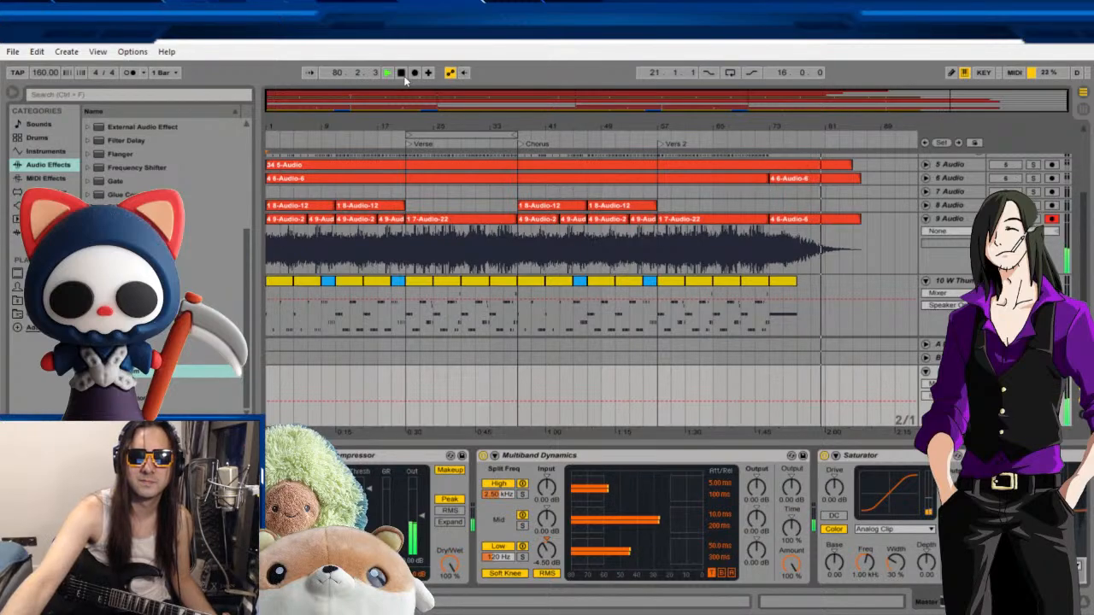
pyautogui.click(401, 73)
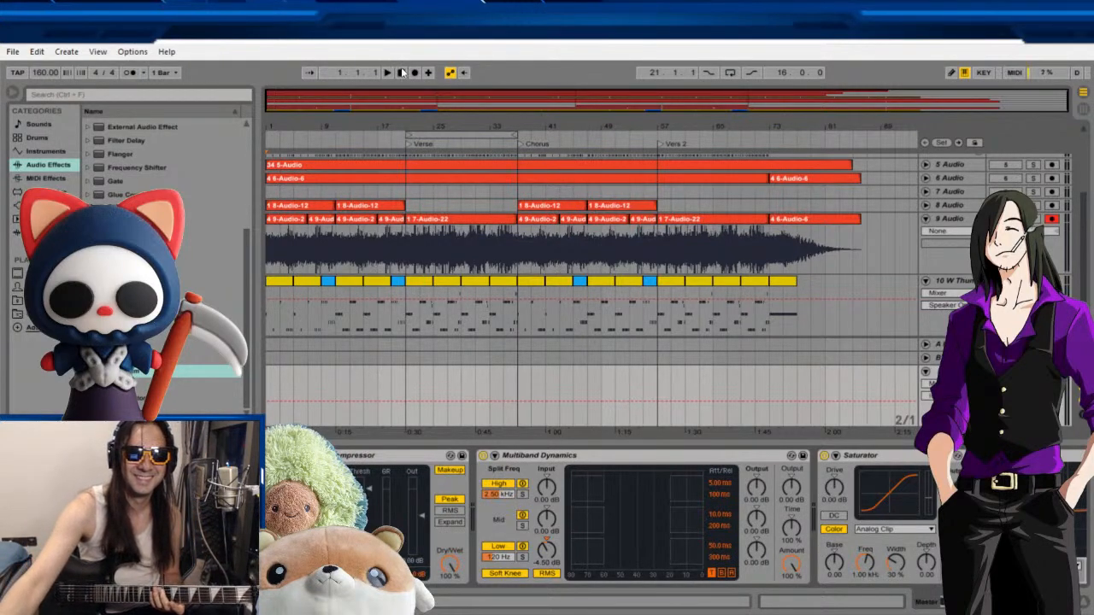
pyautogui.click(387, 72)
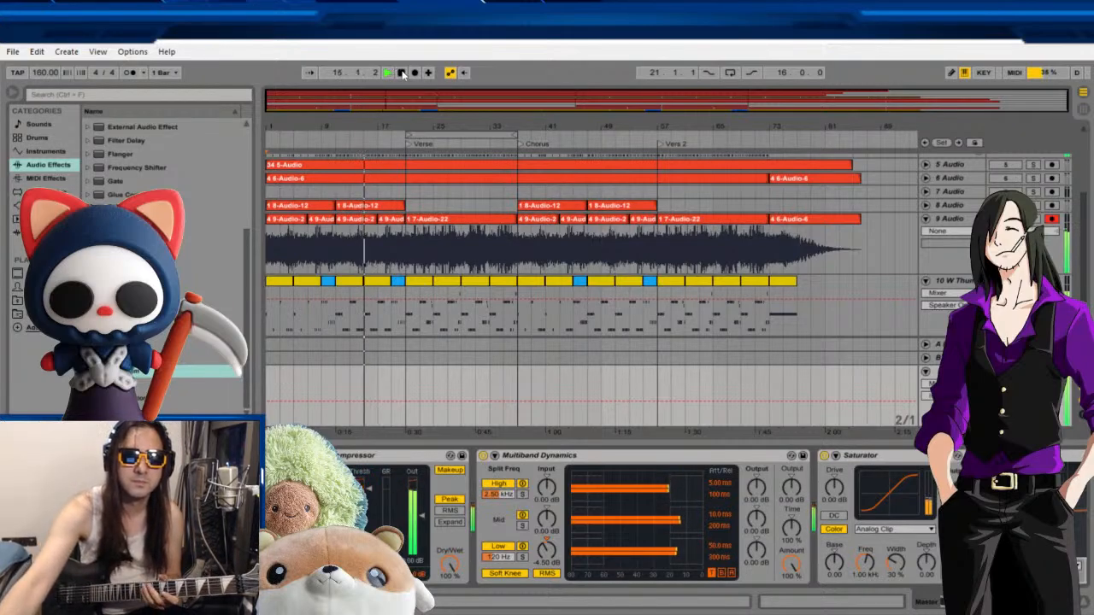
pyautogui.click(402, 72)
pyautogui.click(401, 73)
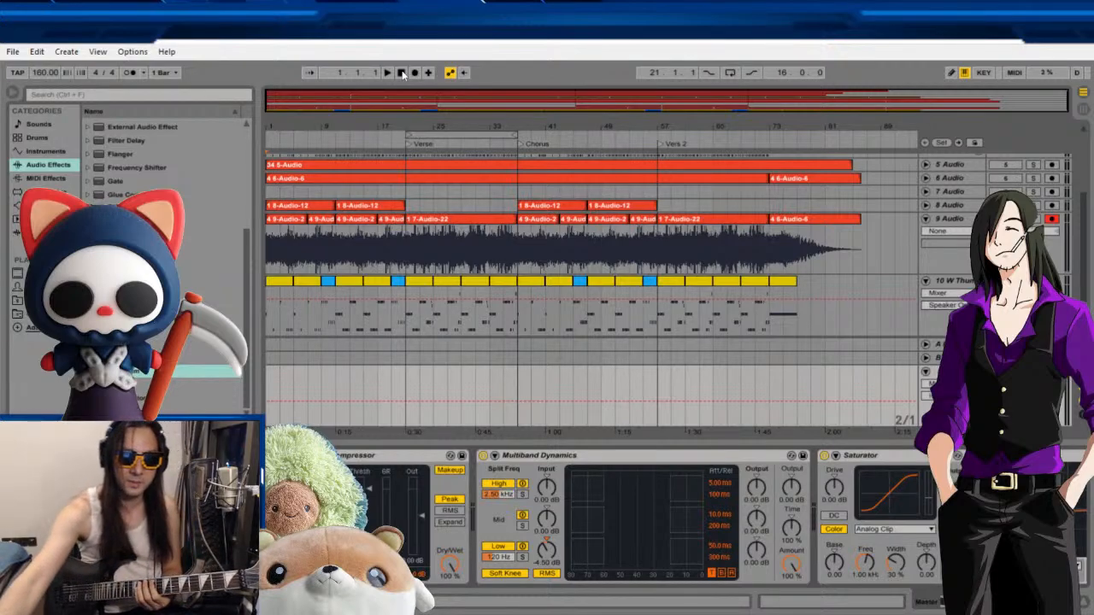
pyautogui.click(388, 73)
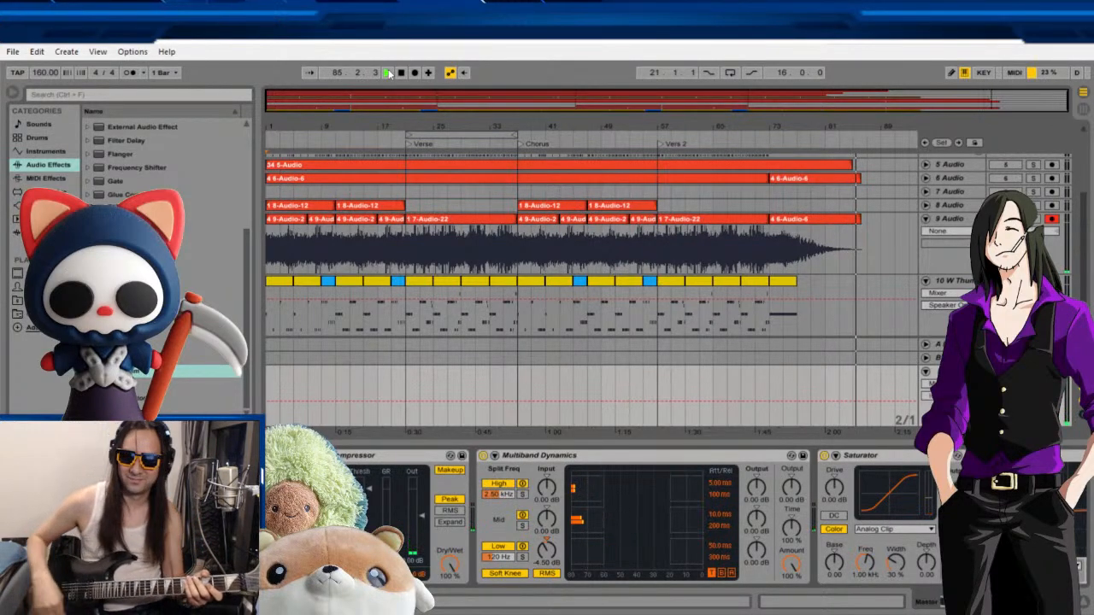
pyautogui.click(402, 73)
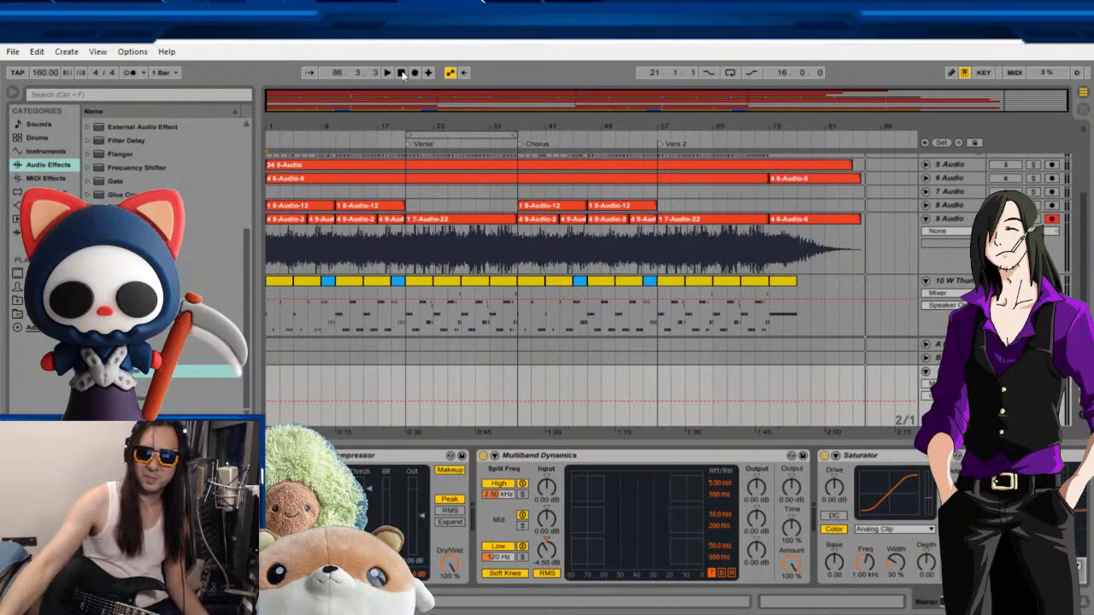
pyautogui.click(402, 73)
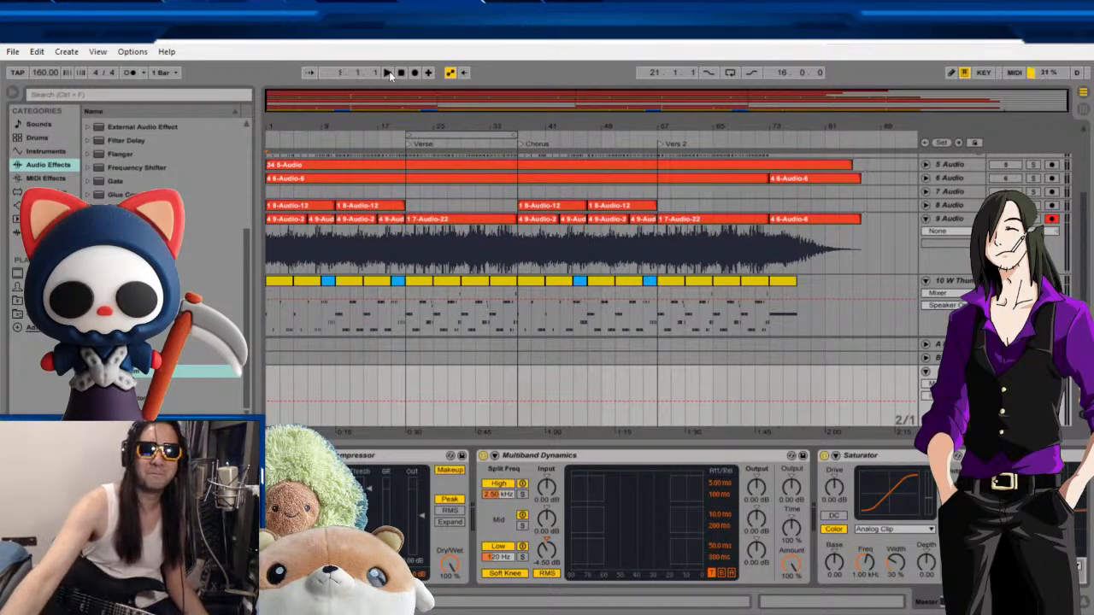
pyautogui.click(388, 73)
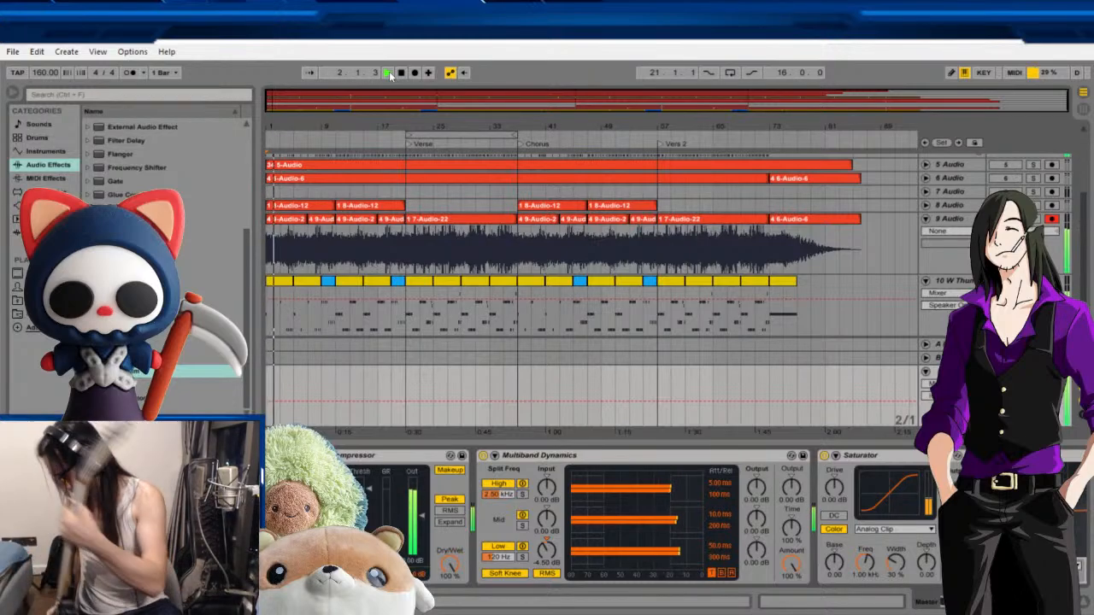